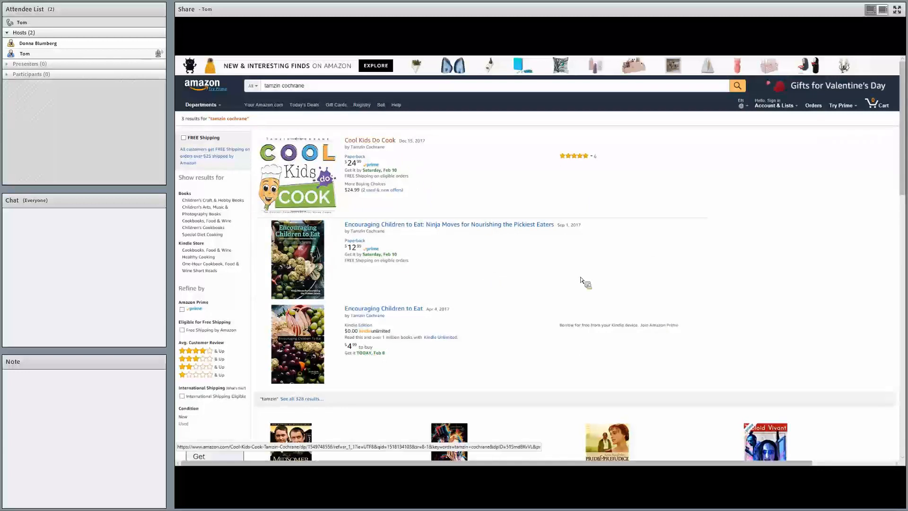
Look through the Amazon listing and inside preview of Cool Kids Do Cook, and return to the search results
{"action": "left_click", "coordinate": [370, 140]}
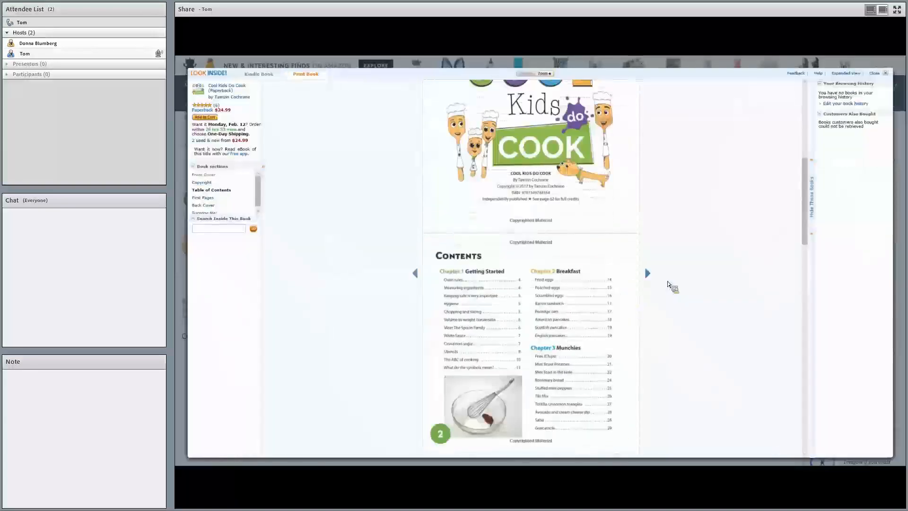
{"action": "scroll", "coordinate": [670, 282], "scroll_direction": "down", "scroll_amount": 5}
{"action": "scroll", "coordinate": [670, 283], "scroll_direction": "up", "scroll_amount": 6}
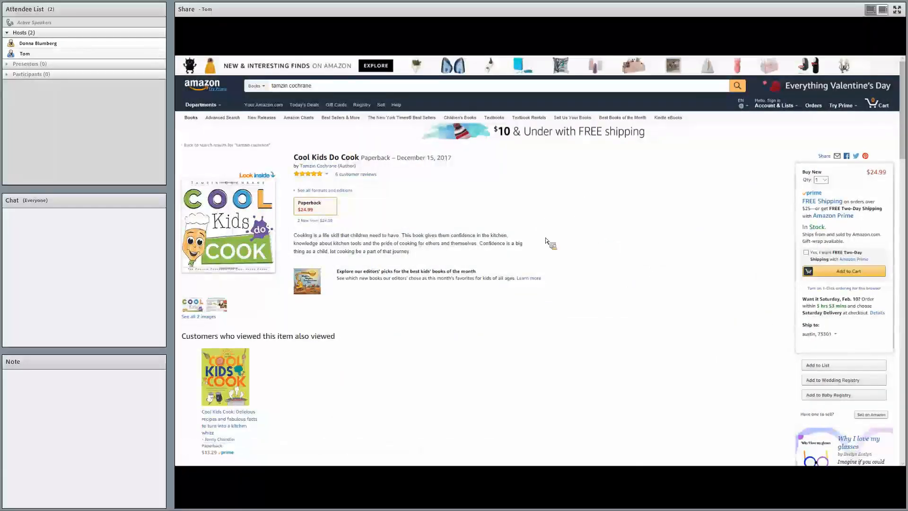
{"action": "key", "text": "alt+Left"}
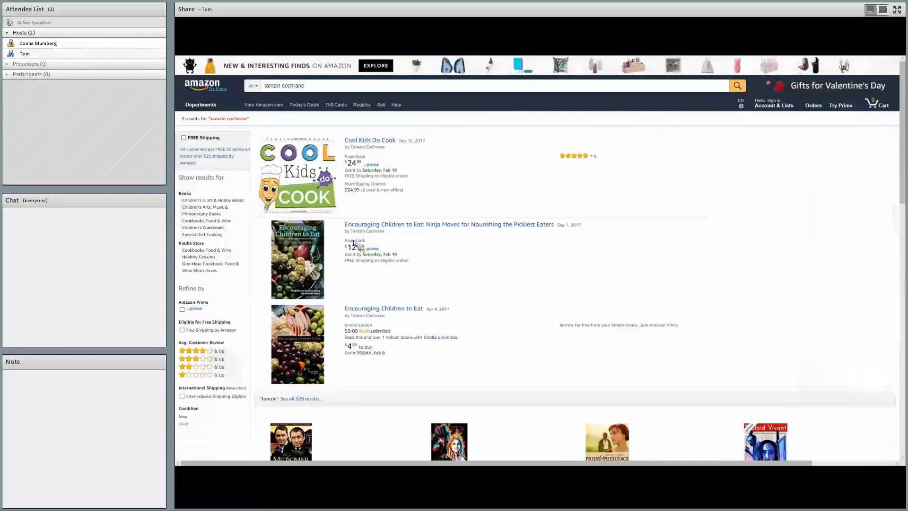
View the Amazon listing for Encouraging Children to Eat: Ninja Moves for Nourishing the Pickiest Eaters, and return to the results
{"action": "left_click", "coordinate": [307, 234]}
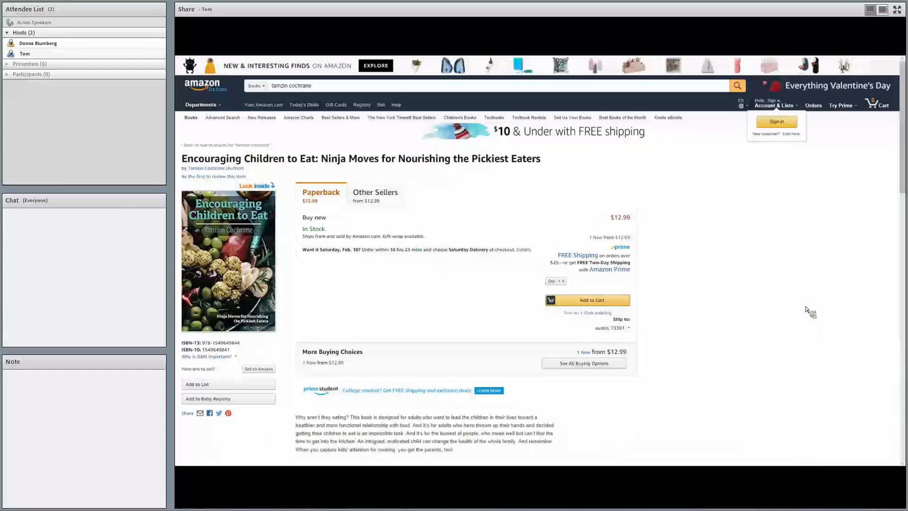
{"action": "scroll", "coordinate": [786, 317], "scroll_direction": "down", "scroll_amount": 4}
{"action": "scroll", "coordinate": [766, 320], "scroll_direction": "up", "scroll_amount": 4}
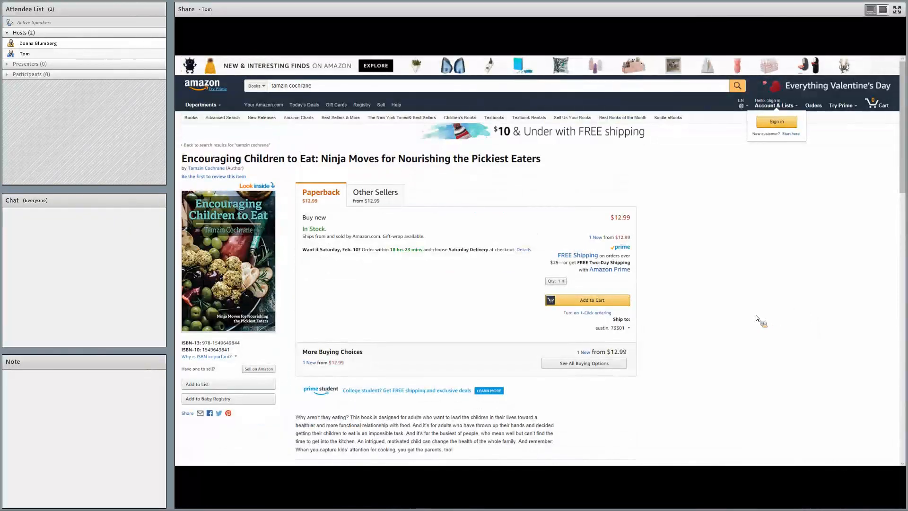
{"action": "key", "text": "alt+Left"}
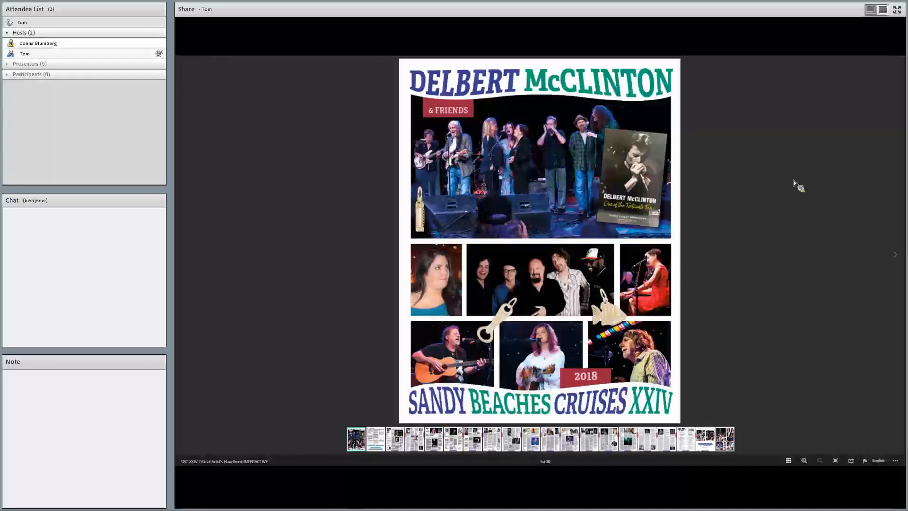
Page through the interactive artists' handbook from its cover to the Delbert McClinton profile on page 3
{"action": "left_click", "coordinate": [896, 256]}
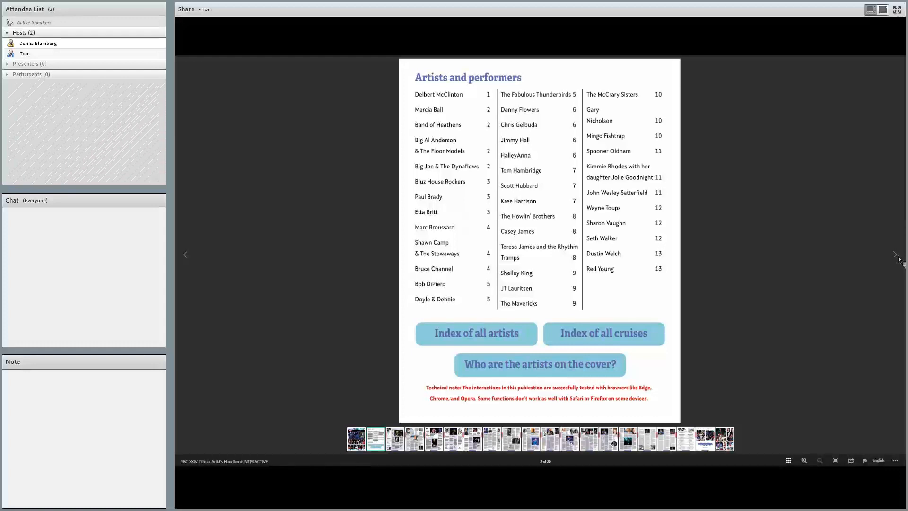
{"action": "left_click", "coordinate": [897, 257]}
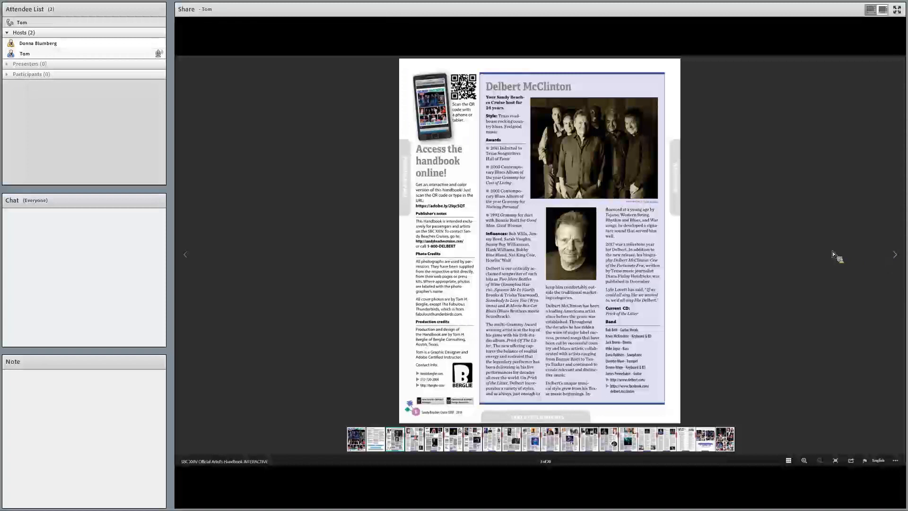
Switch to the cookbook document in InDesign and view its cover in Presentation mode before returning to the workspace
{"action": "key", "text": "alt+Tab"}
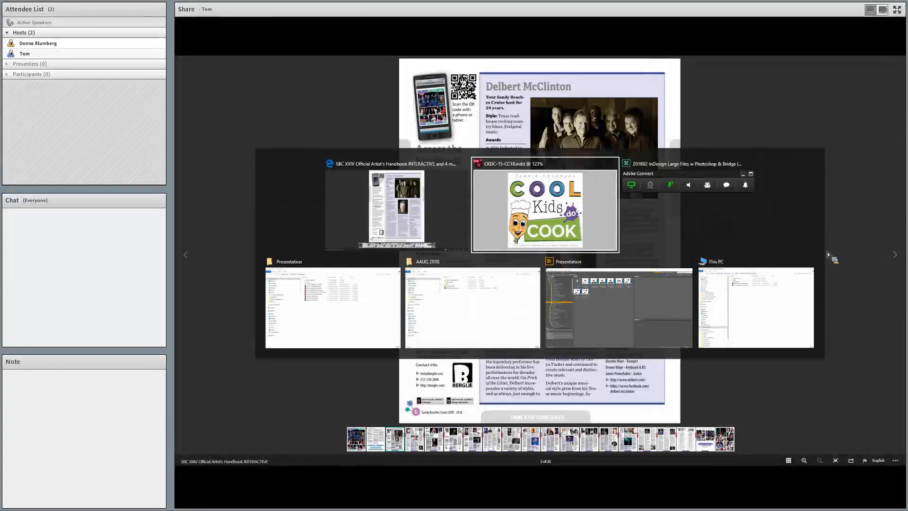
{"action": "key", "text": "shift+w"}
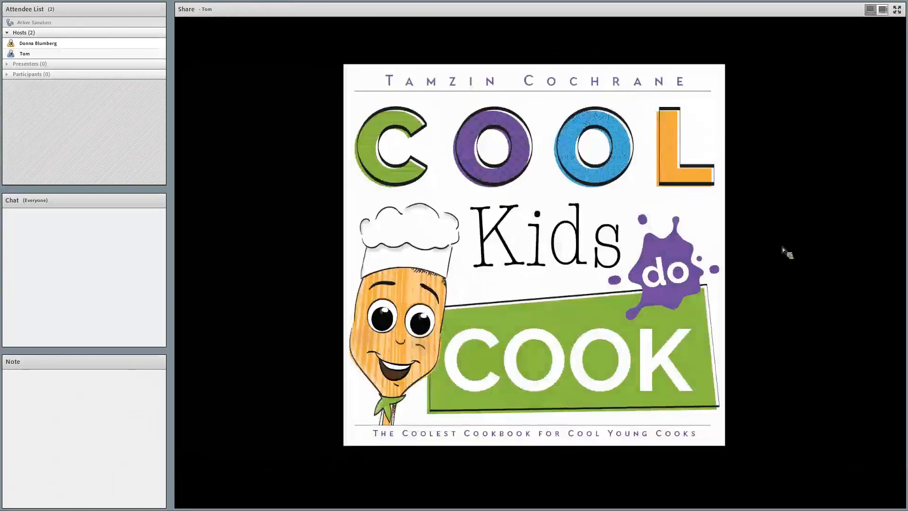
{"action": "key", "text": "shift+w"}
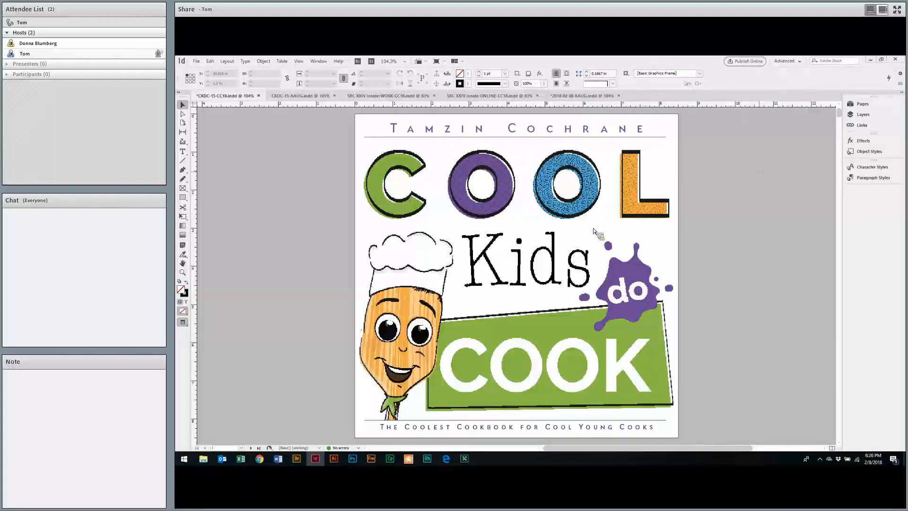
Show the cover page in Normal screen mode and inspect the link information of the cover artwork CKDC-01-Cover.ai
{"action": "key", "text": "w"}
{"action": "left_click", "coordinate": [568, 244]}
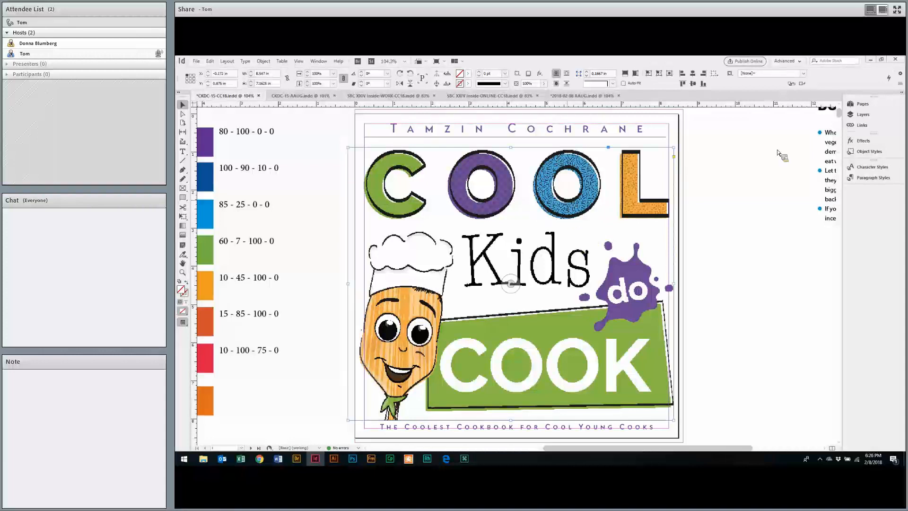
{"action": "left_click", "coordinate": [876, 130]}
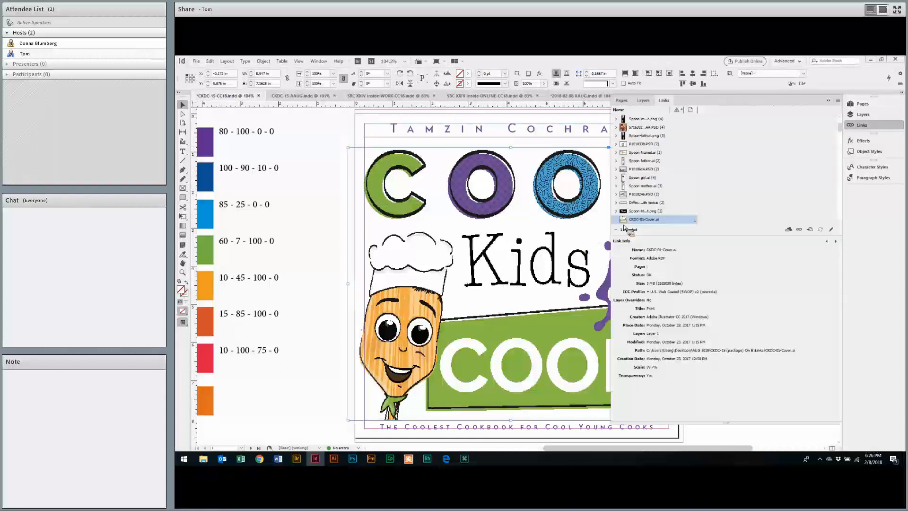
{"action": "left_click_drag", "start_coordinate": [616, 233], "coordinate": [721, 211]}
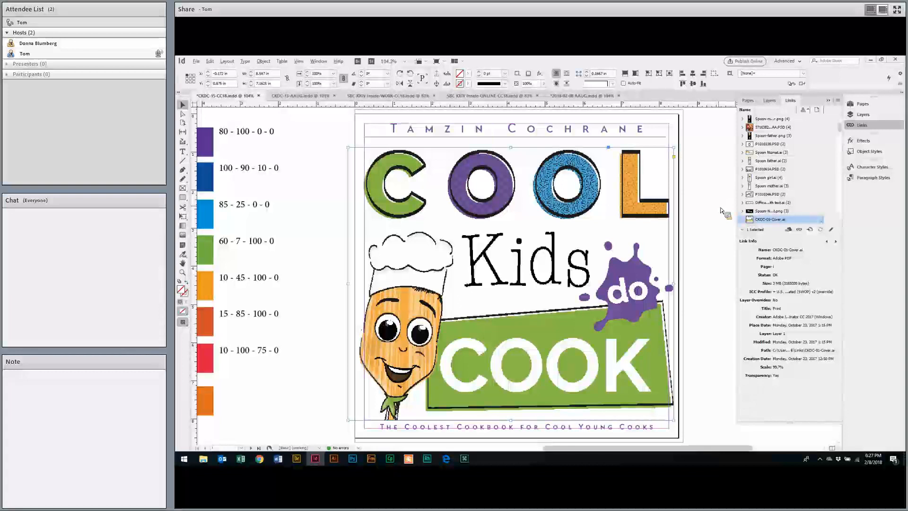
Go past the title page to the contents spread on pages 2–3 and fit the whole spread in view
{"action": "left_click", "coordinate": [723, 212]}
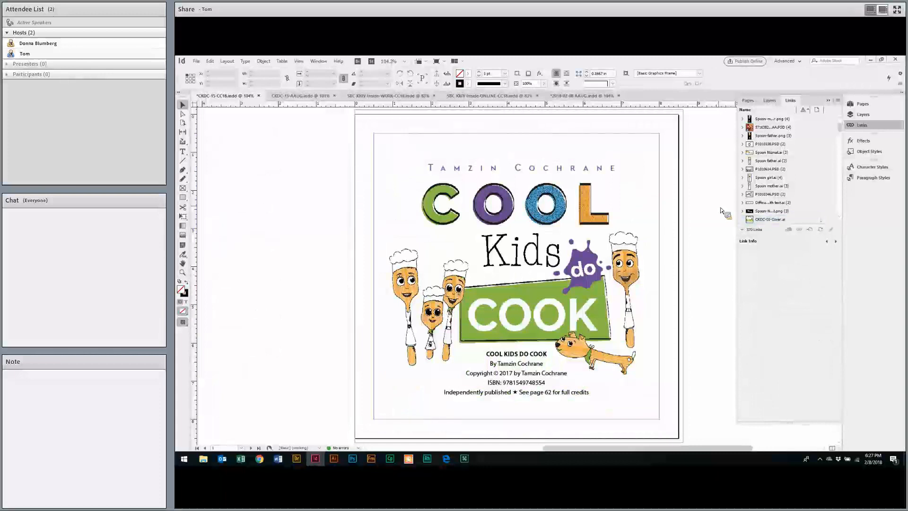
{"action": "left_click", "coordinate": [722, 211]}
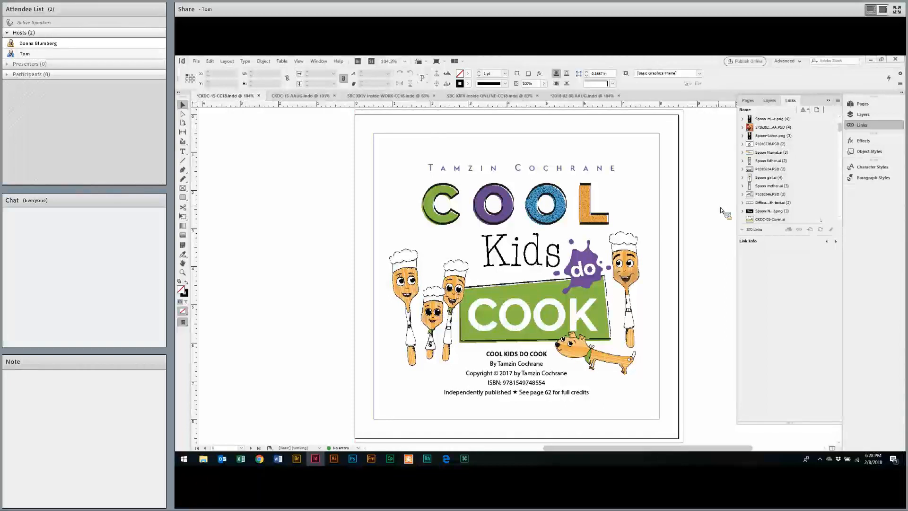
{"action": "key", "text": "shift+Page_Down"}
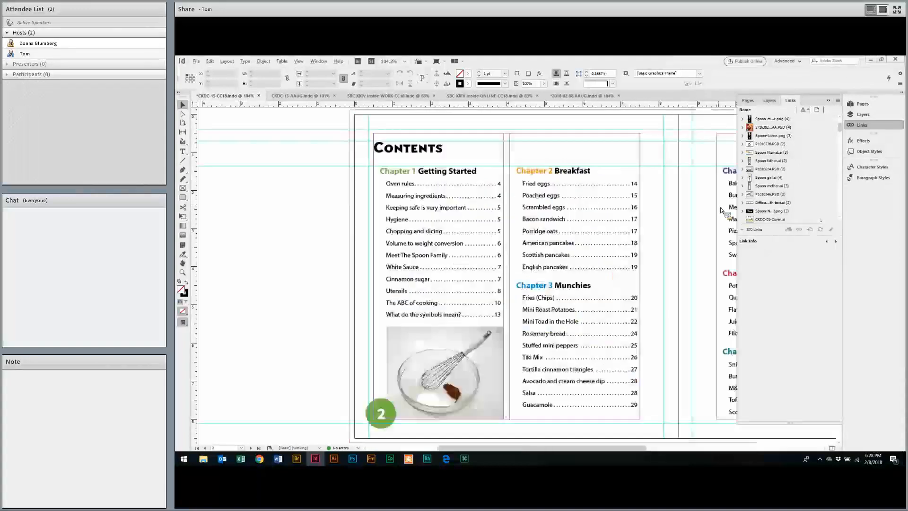
{"action": "key", "text": "ctrl+alt+0"}
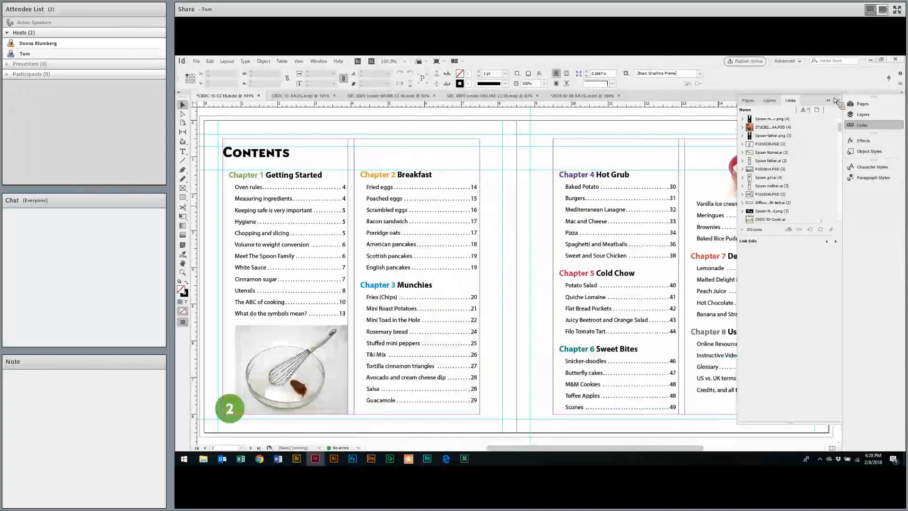
{"action": "left_click", "coordinate": [836, 268]}
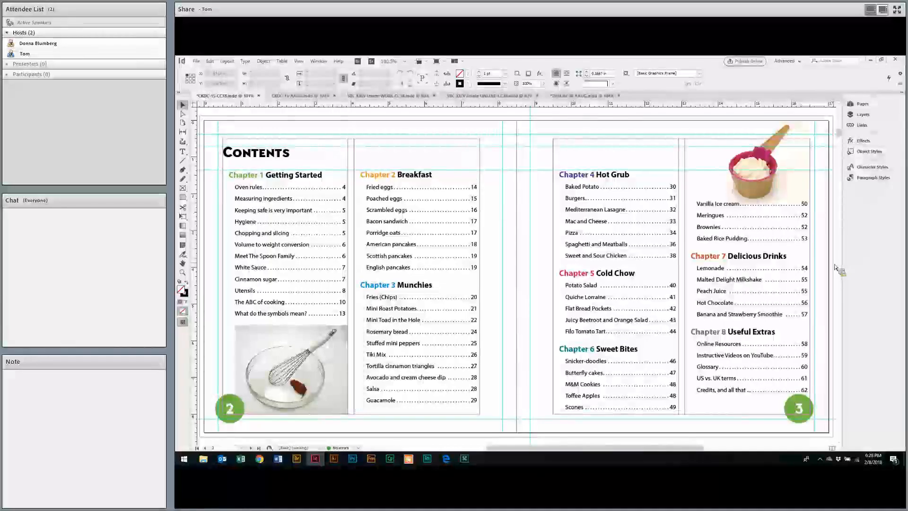
Check that the Chapter 4 contents entries are editable text and review the Update Table of Contents command
{"action": "double_click", "coordinate": [608, 215]}
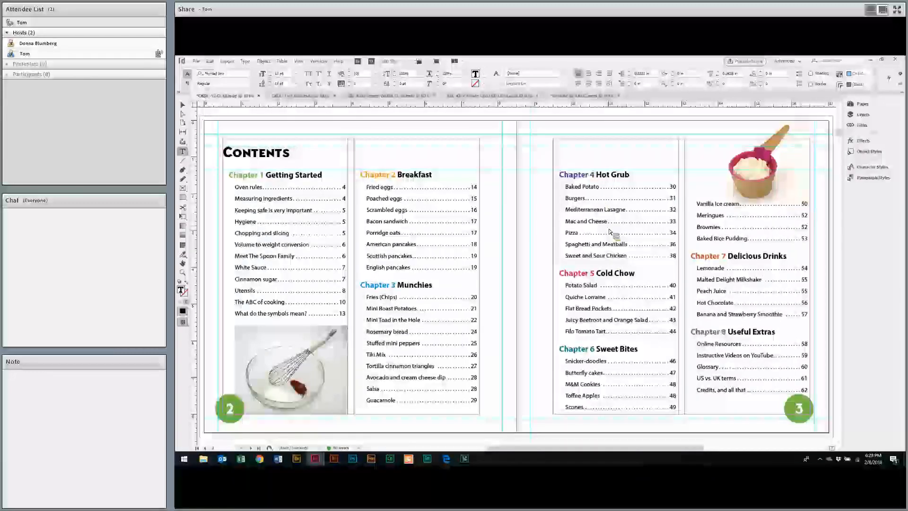
{"action": "key", "text": "Down"}
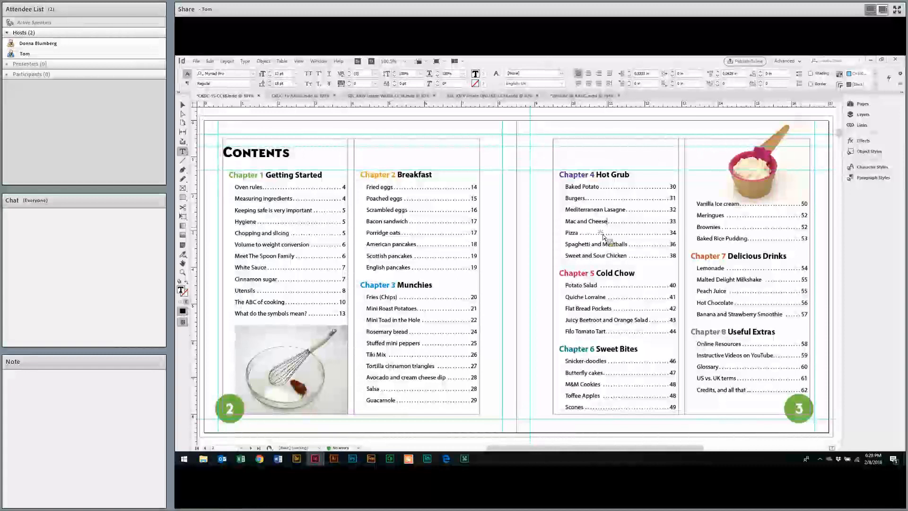
{"action": "left_click_drag", "start_coordinate": [592, 221], "coordinate": [579, 233]}
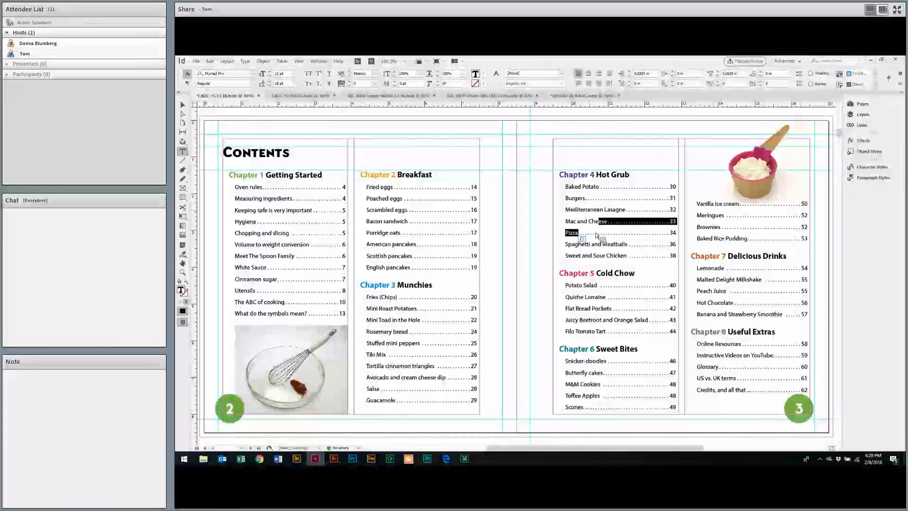
{"action": "left_click", "coordinate": [607, 245]}
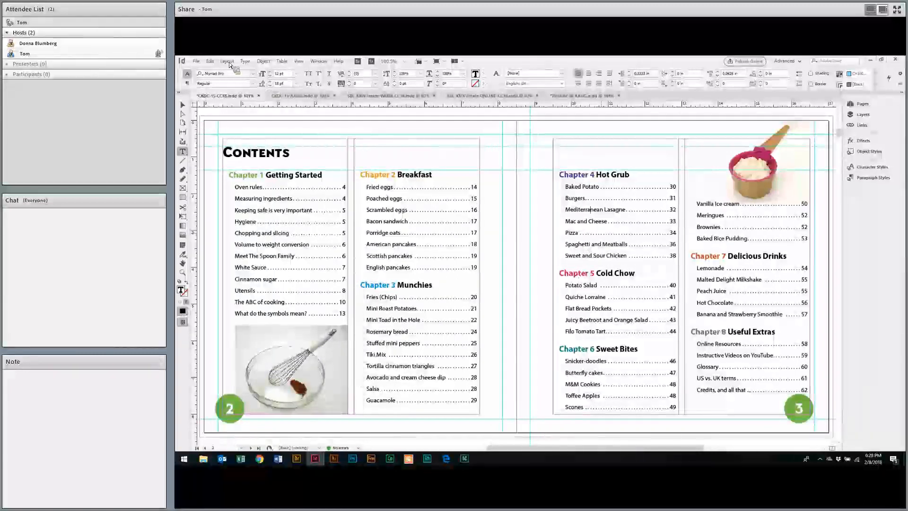
{"action": "key", "text": "alt+l"}
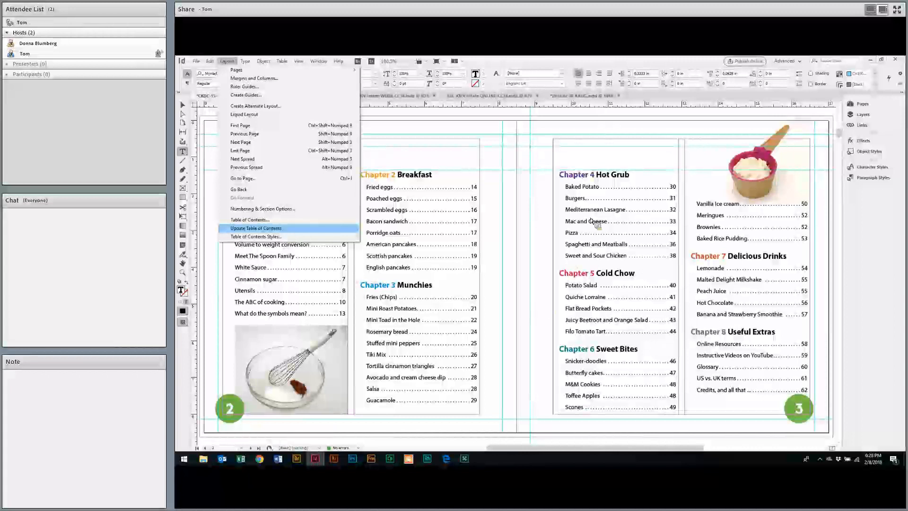
{"action": "left_click", "coordinate": [601, 228]}
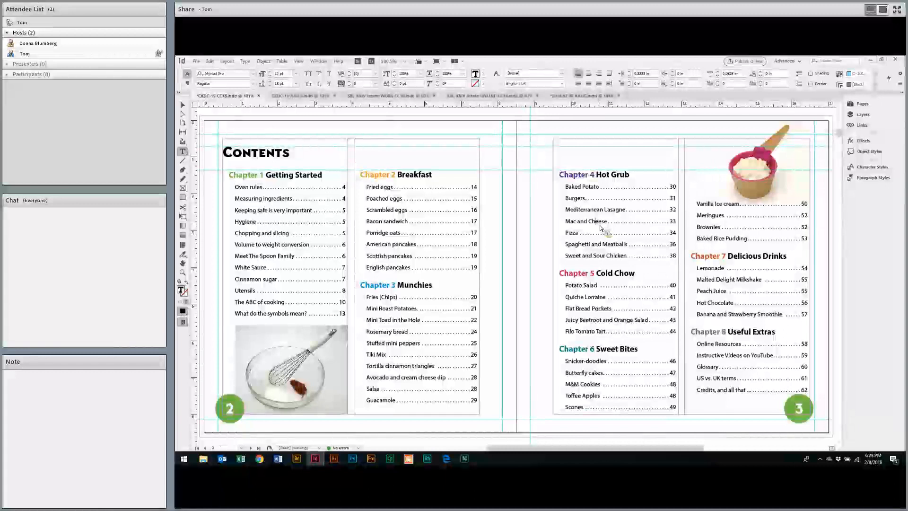
Highlight the Chapter 4 contents entries from Mediterranean Lasagne to Sweet and Sour Chicken, and clear the selection
{"action": "left_click", "coordinate": [595, 221]}
{"action": "left_click_drag", "start_coordinate": [595, 209], "coordinate": [604, 256]}
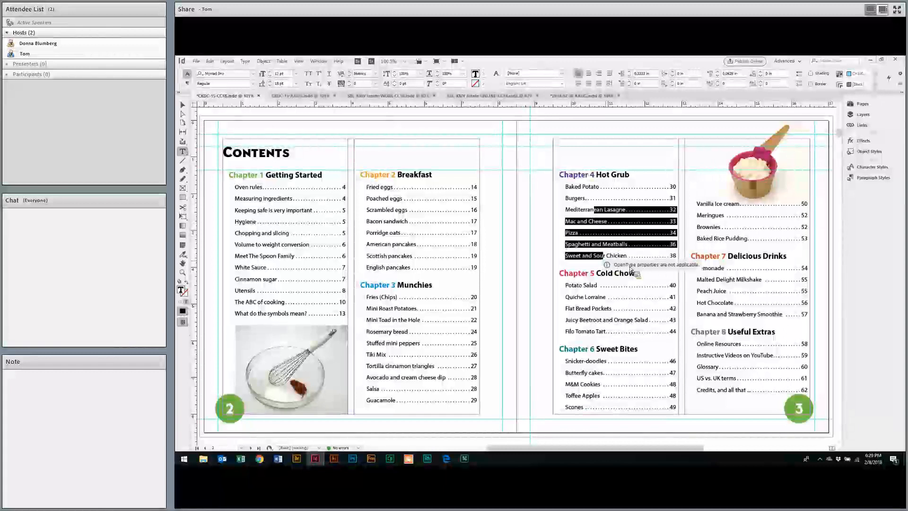
{"action": "key", "text": "Up"}
{"action": "key", "text": "Up"}
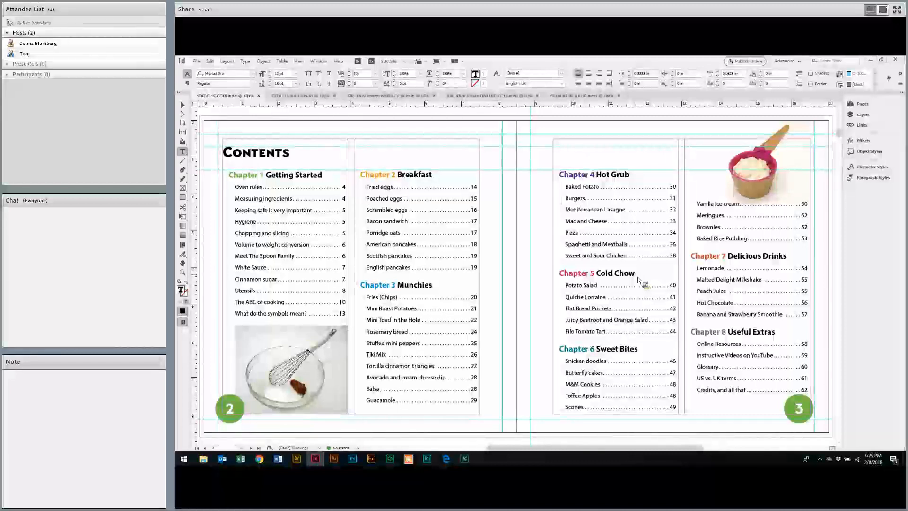
{"action": "left_click", "coordinate": [728, 204]}
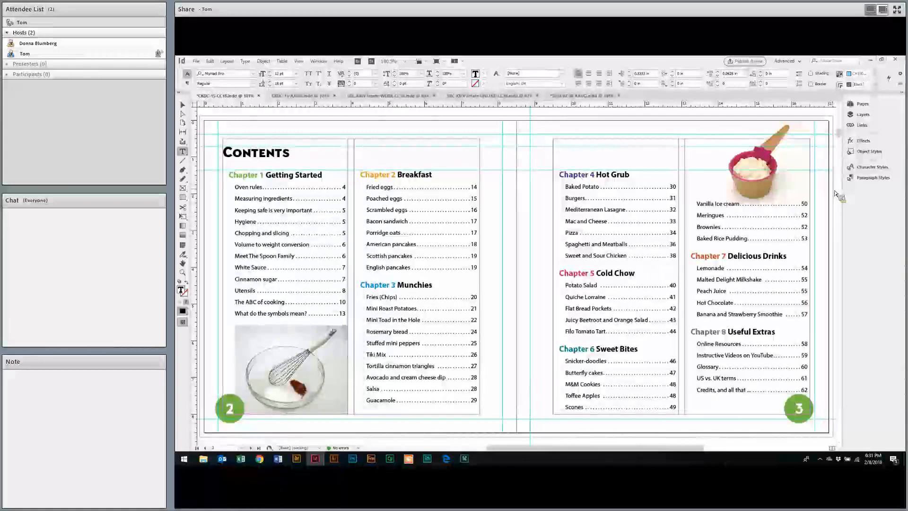
Go to the Chapter 1 Getting Started spread on pages 4–5 and display it in Preview mode without guides
{"action": "key", "text": "Page_Down"}
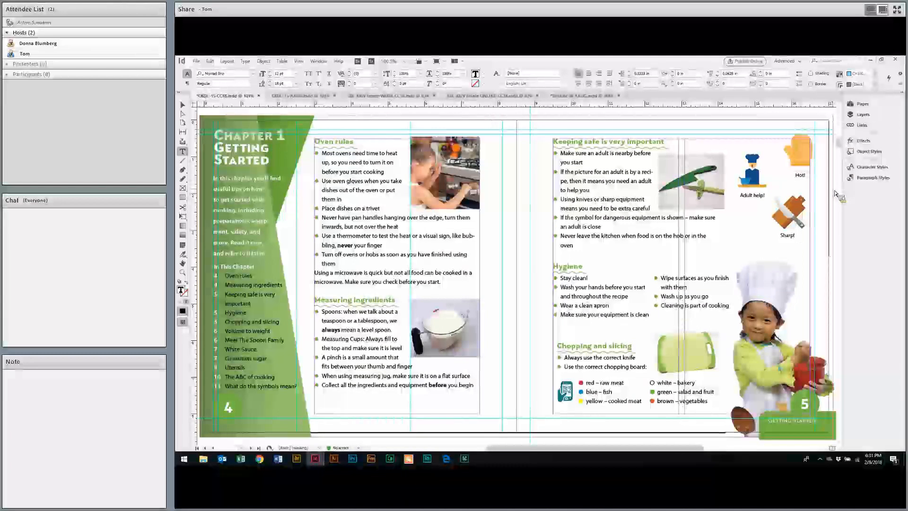
{"action": "left_click", "coordinate": [784, 163]}
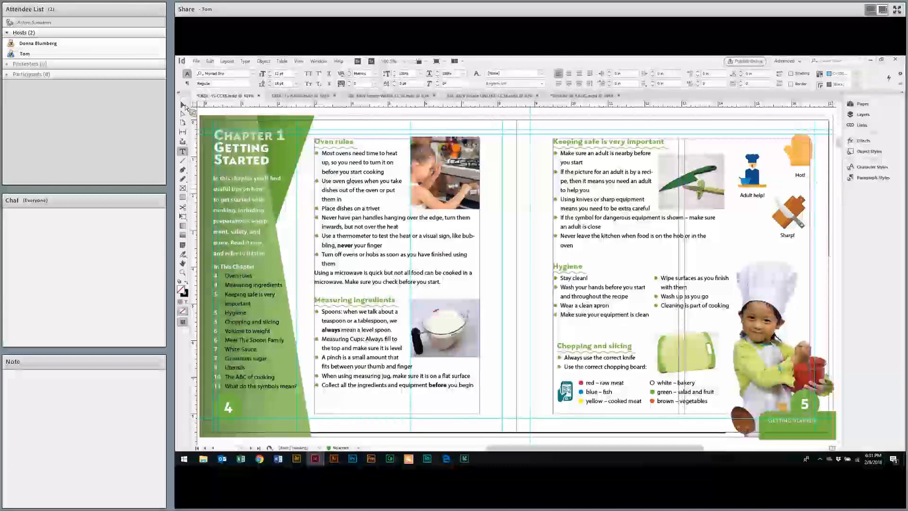
{"action": "key", "text": "Escape"}
{"action": "left_click", "coordinate": [775, 126]}
{"action": "key", "text": "w"}
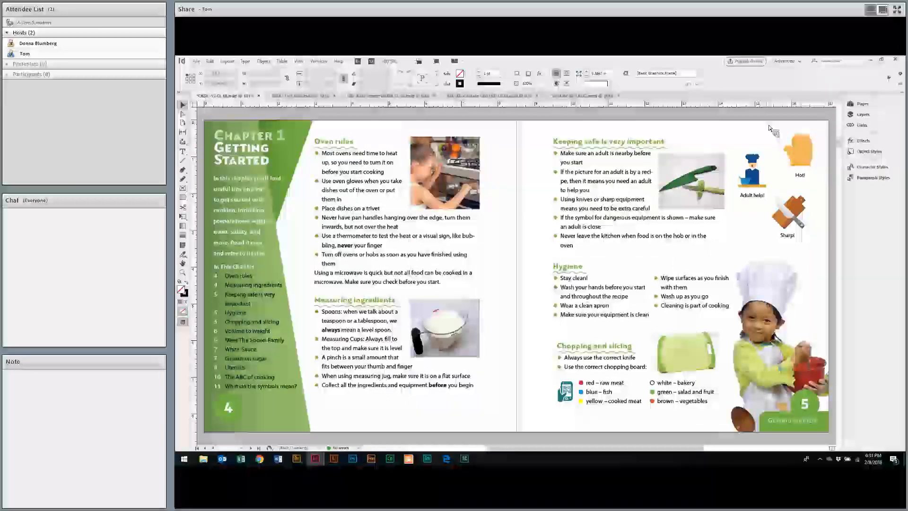
{"action": "key", "text": "w"}
{"action": "key", "text": "w"}
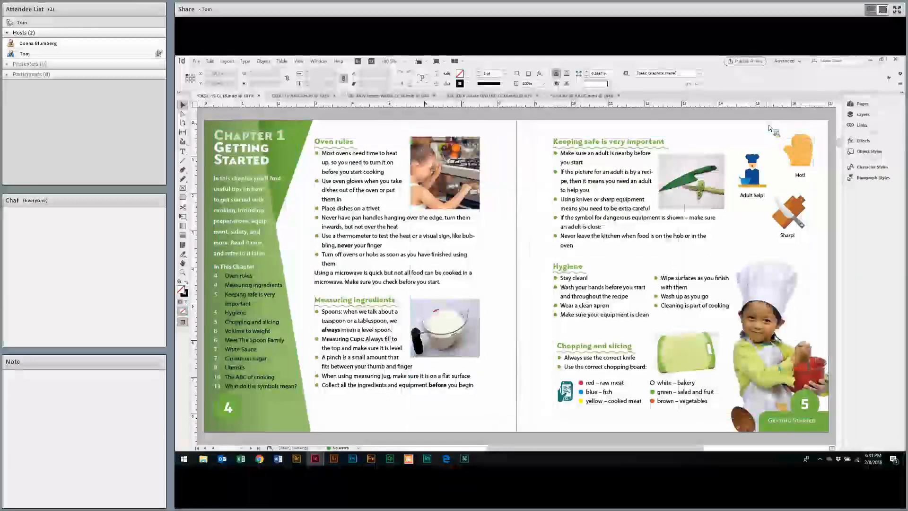
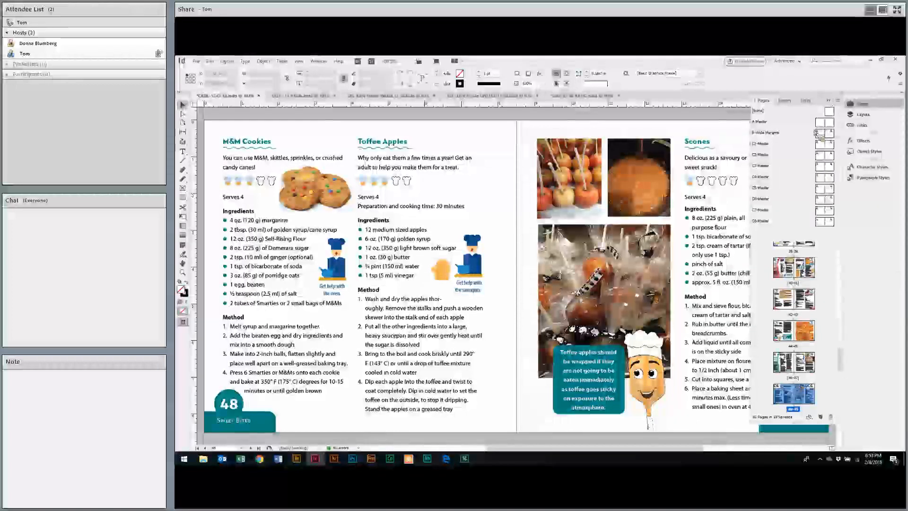
Collapse the page thumbnails and page forward from the Sweet Bites spread to the Glossary spread on pages 60–61
{"action": "key", "text": "F12"}
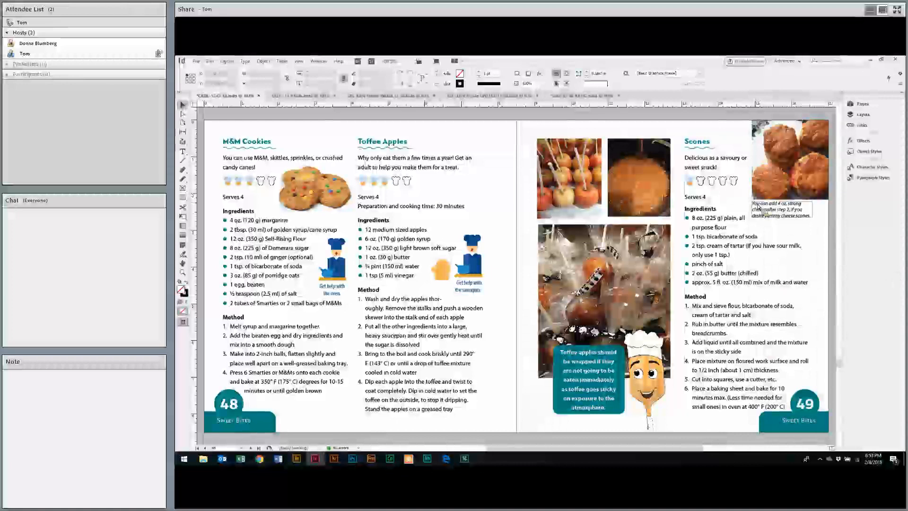
{"action": "key", "text": "Page_Down"}
{"action": "key", "text": "Page_Down"}
{"action": "key", "text": "Page_Down"}
{"action": "key", "text": "Page_Down"}
{"action": "key", "text": "Page_Down"}
{"action": "key", "text": "Page_Down"}
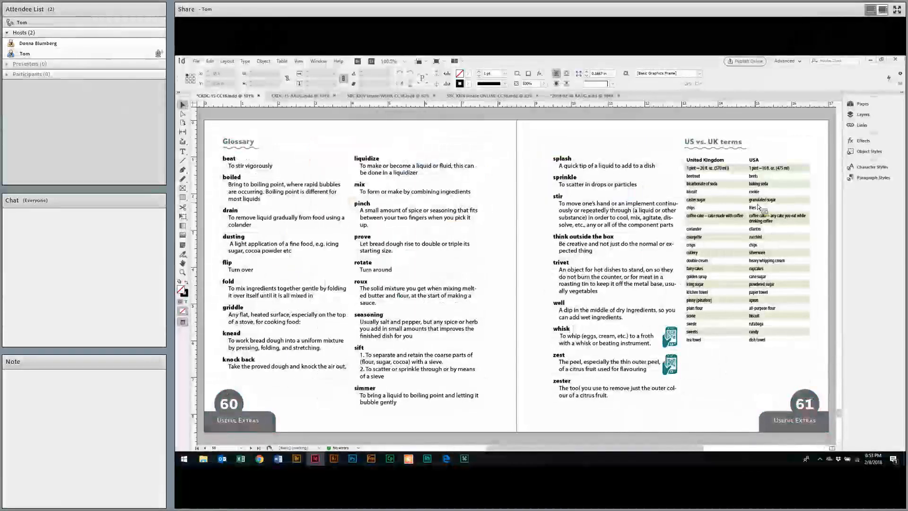
Go back to the Useful Extras spread on pages 58–59 and set the Shelling an egg QR code to High Quality Display
{"action": "key", "text": "Page_Up"}
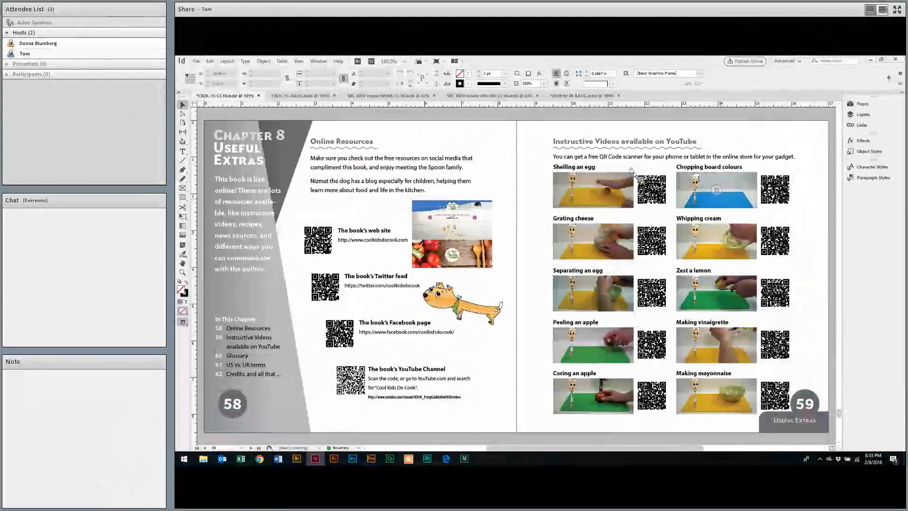
{"action": "left_click_drag", "start_coordinate": [633, 166], "coordinate": [676, 216]}
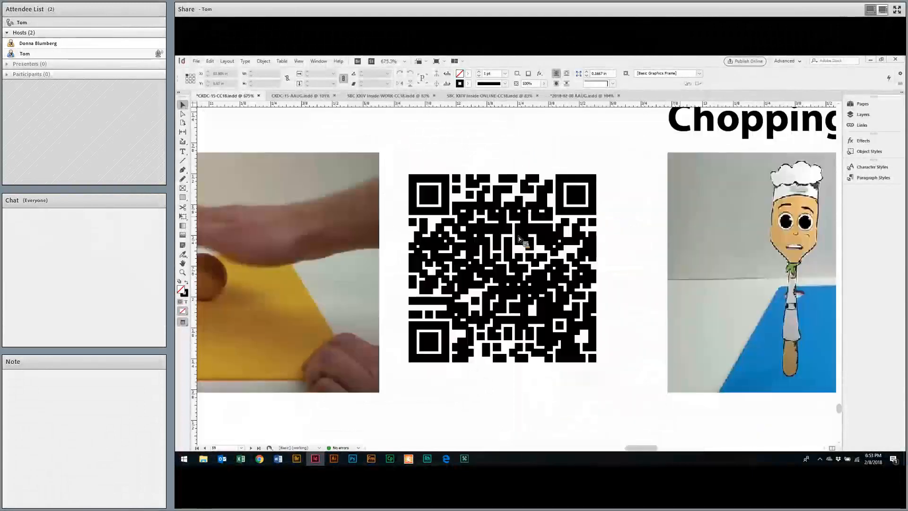
{"action": "left_click", "coordinate": [541, 228]}
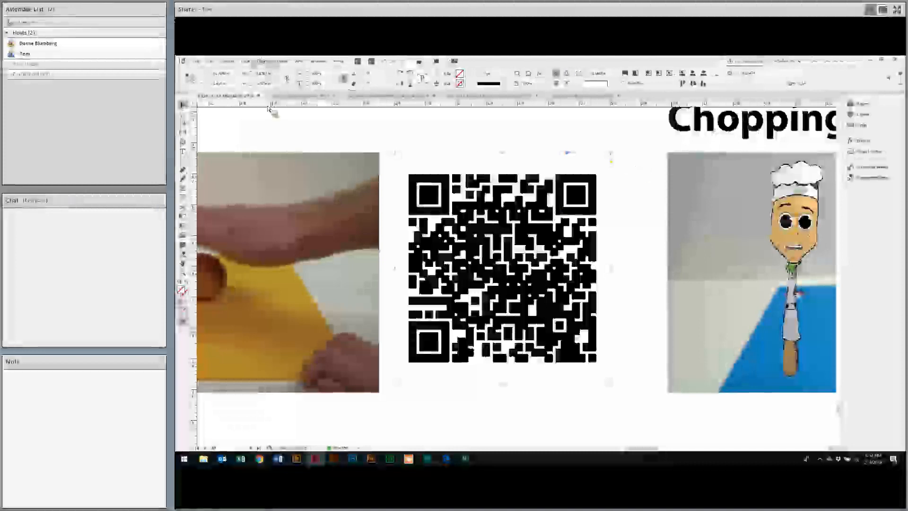
{"action": "key", "text": "alt+o"}
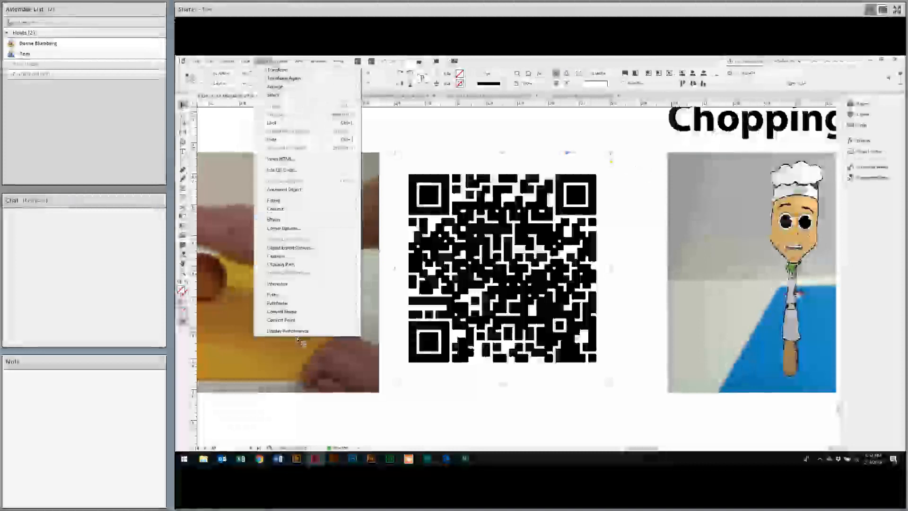
{"action": "mouse_move", "coordinate": [286, 331]}
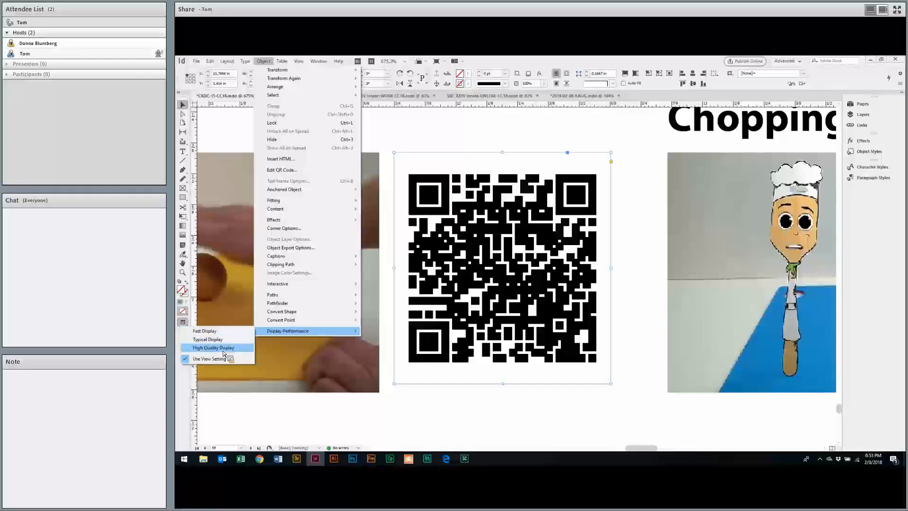
{"action": "left_click", "coordinate": [225, 348]}
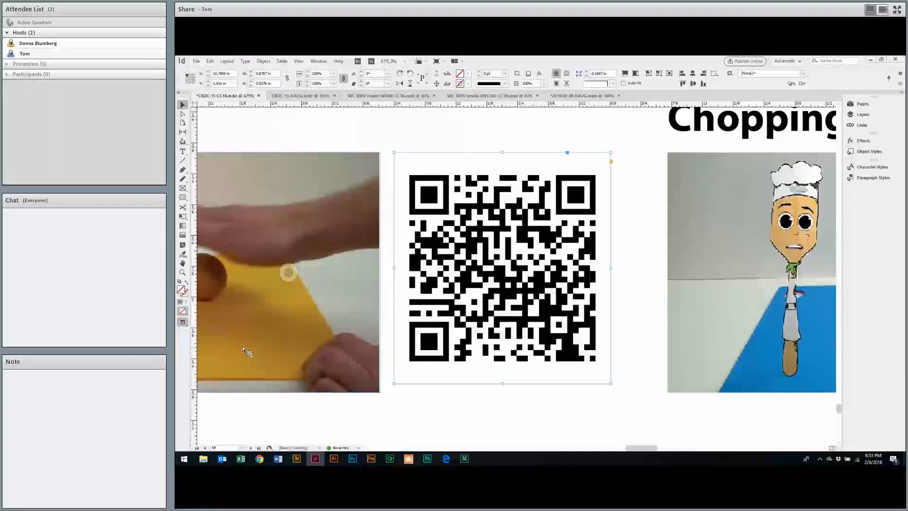
Review the document-wide Display Performance options, including object-level display settings, without changing them
{"action": "left_click", "coordinate": [294, 61]}
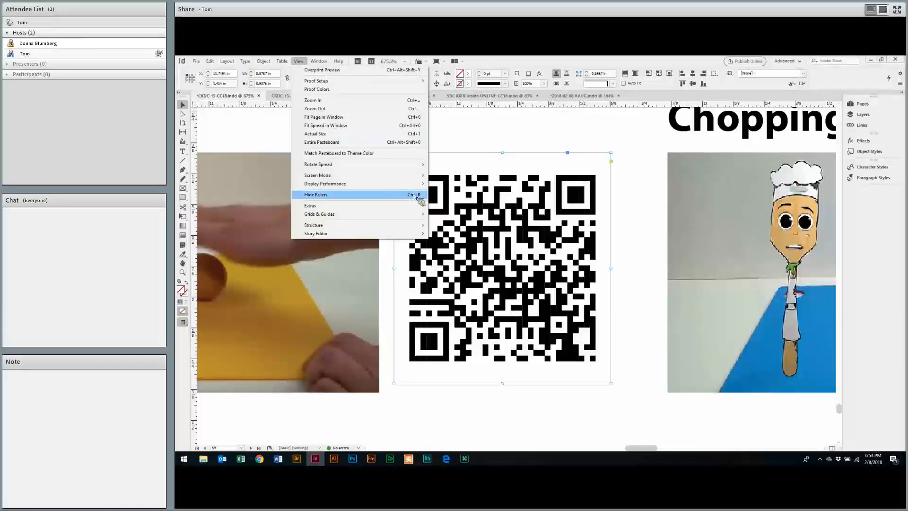
{"action": "mouse_move", "coordinate": [369, 184]}
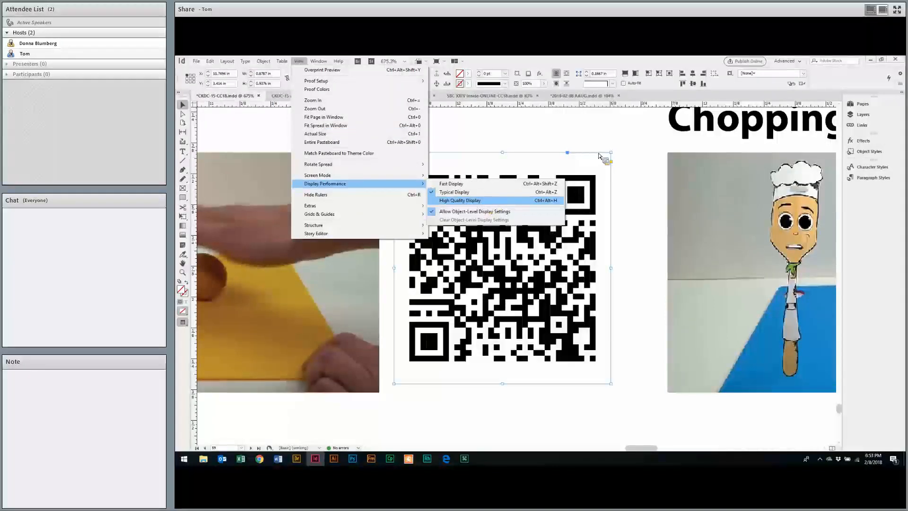
{"action": "left_click", "coordinate": [573, 231]}
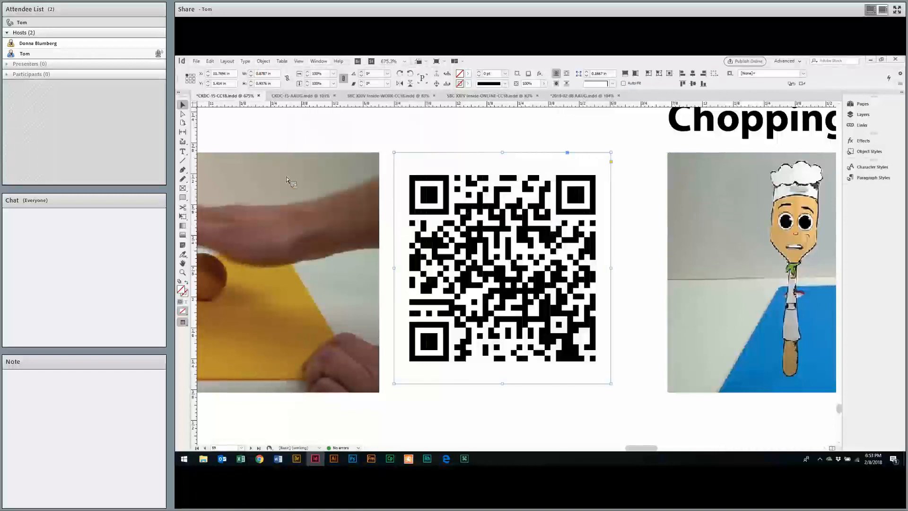
Compare the QR code commands offered for the Shelling an egg code and for the neighbouring text frame, and reselect the code
{"action": "left_click", "coordinate": [245, 61]}
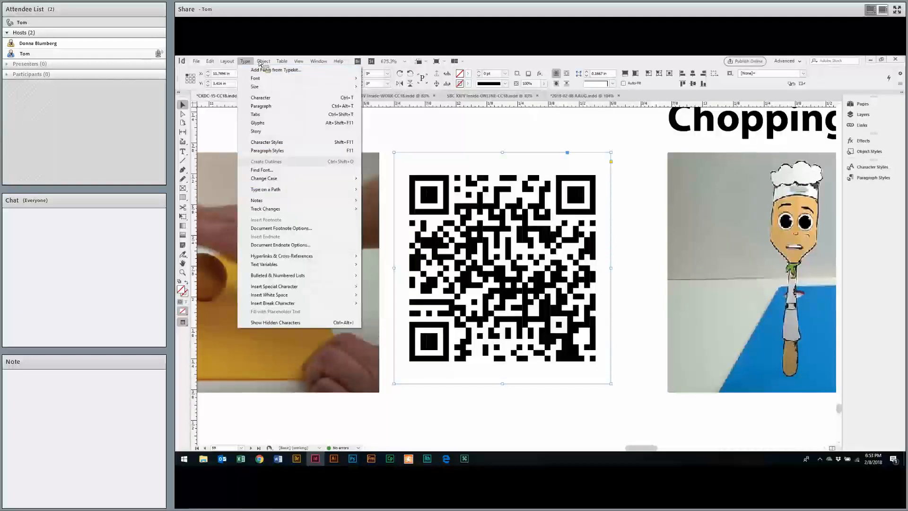
{"action": "mouse_move", "coordinate": [267, 61]}
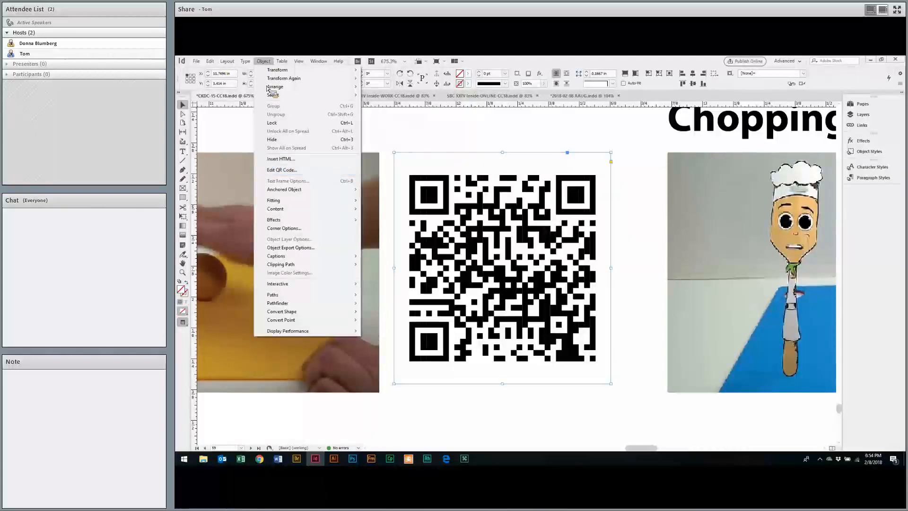
{"action": "left_click", "coordinate": [274, 126]}
{"action": "key", "text": "alt+o"}
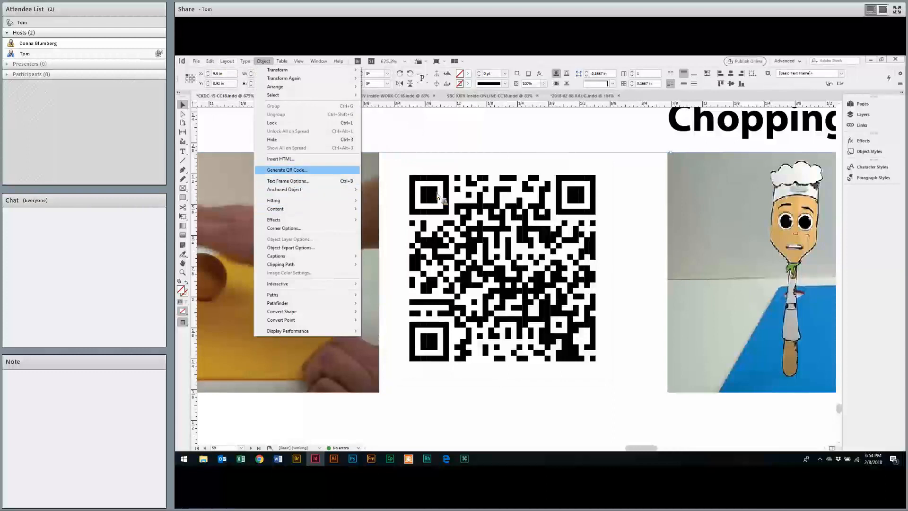
{"action": "left_click", "coordinate": [262, 64]}
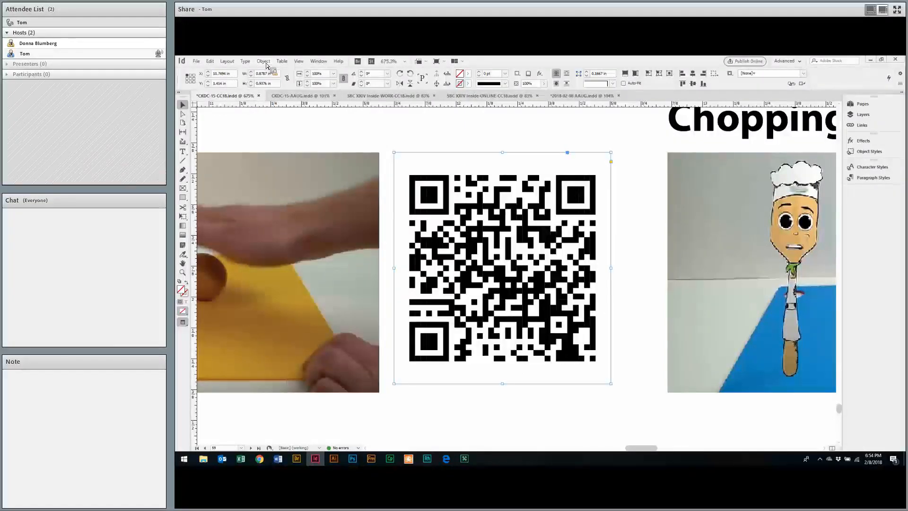
Open the Shelling an egg QR code for editing, review its URL and the available content types, and close the dialog
{"action": "left_click", "coordinate": [263, 62]}
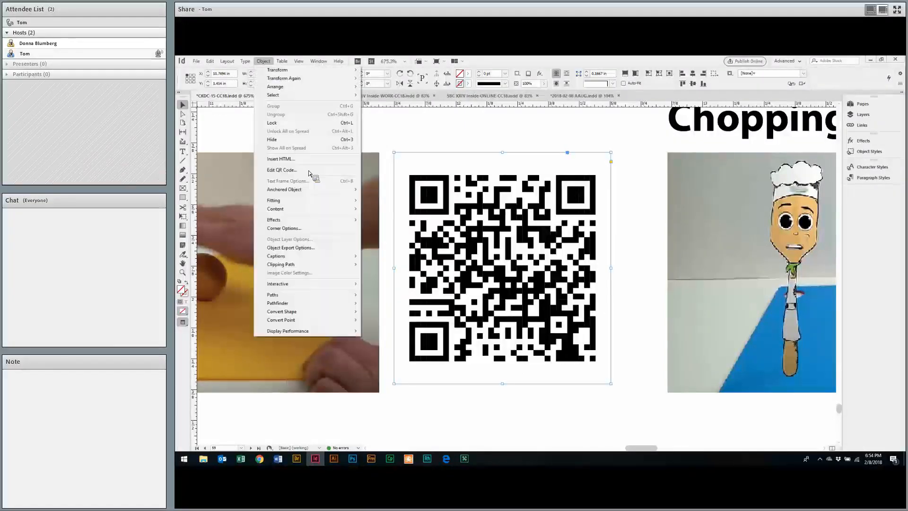
{"action": "key", "text": "Return"}
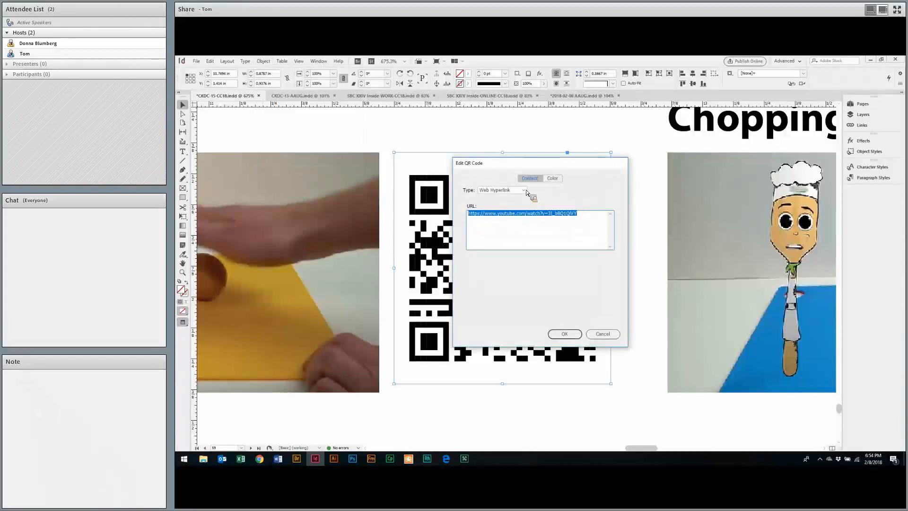
{"action": "key", "text": "shift+Tab"}
{"action": "key", "text": "alt+Down"}
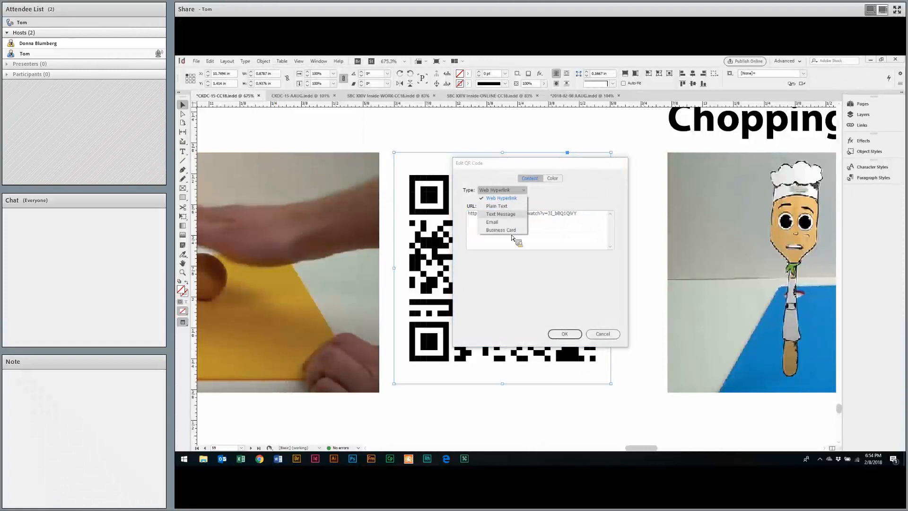
{"action": "left_click", "coordinate": [568, 223]}
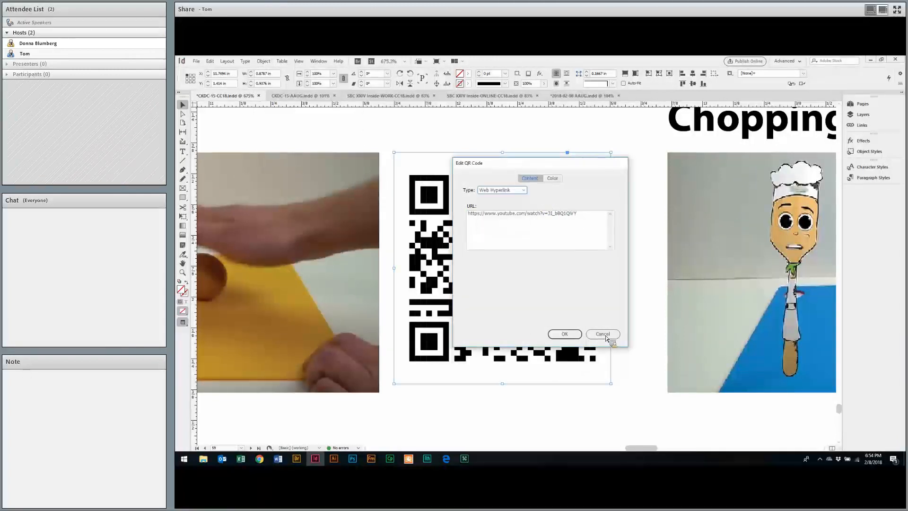
{"action": "left_click", "coordinate": [565, 334]}
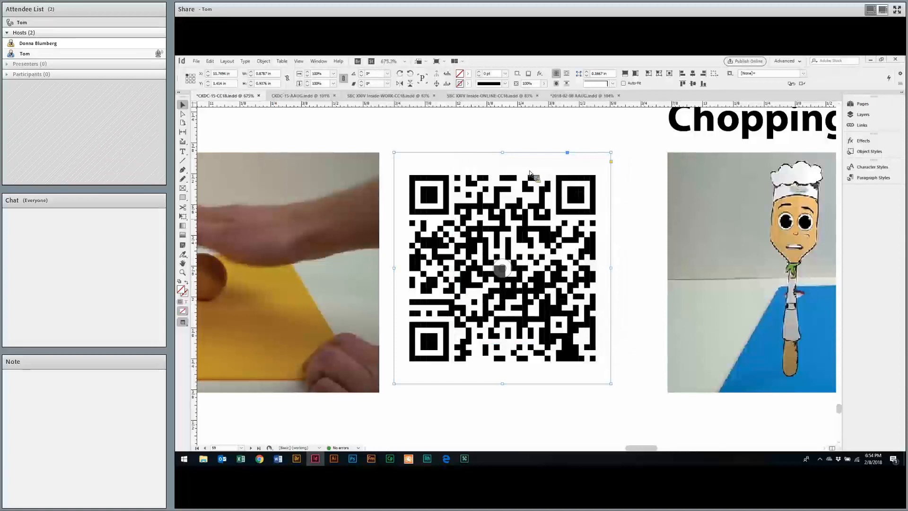
Examine the US vs. UK terms table on the Glossary spread up close, and return to the full view of pages 60–61
{"action": "left_click", "coordinate": [554, 137]}
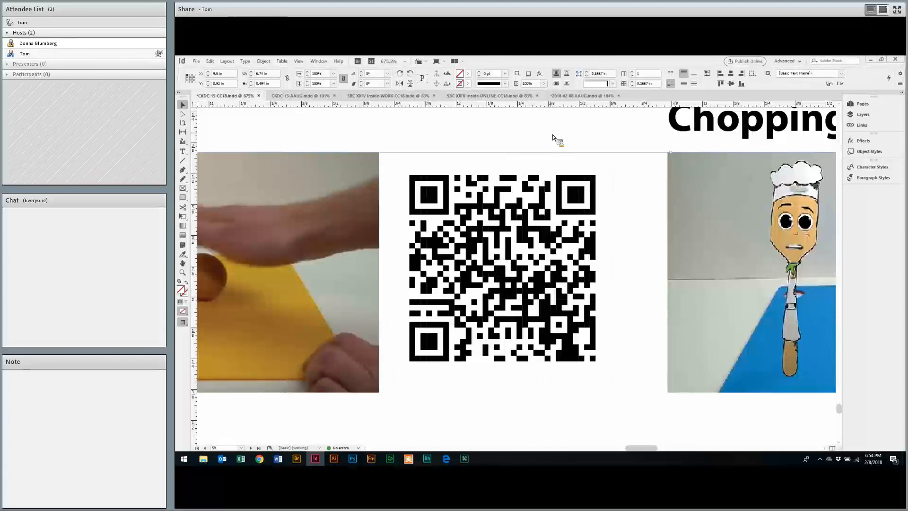
{"action": "key", "text": "ctrl+alt+0"}
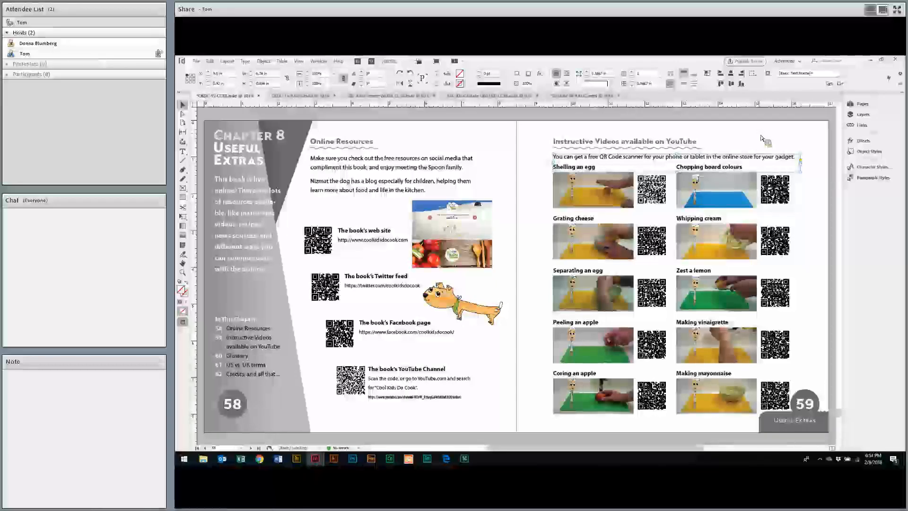
{"action": "key", "text": "Page_Down"}
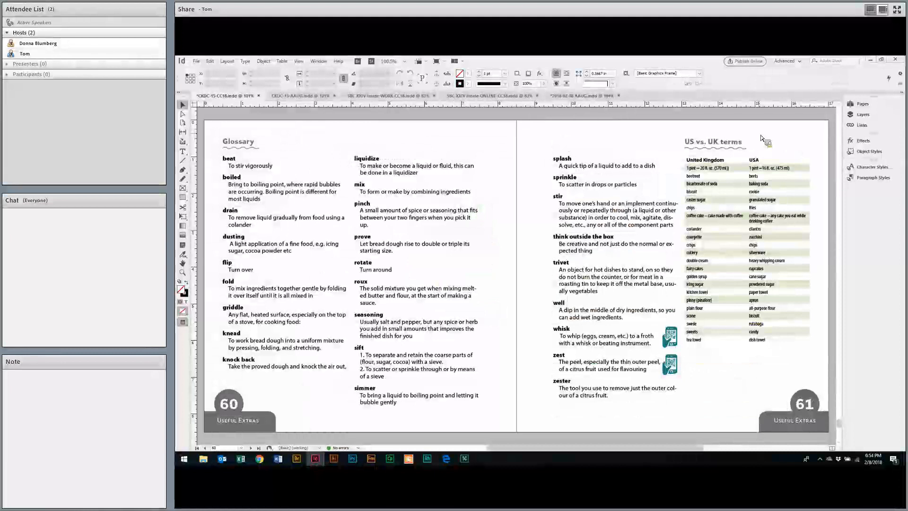
{"action": "left_click", "coordinate": [687, 139]}
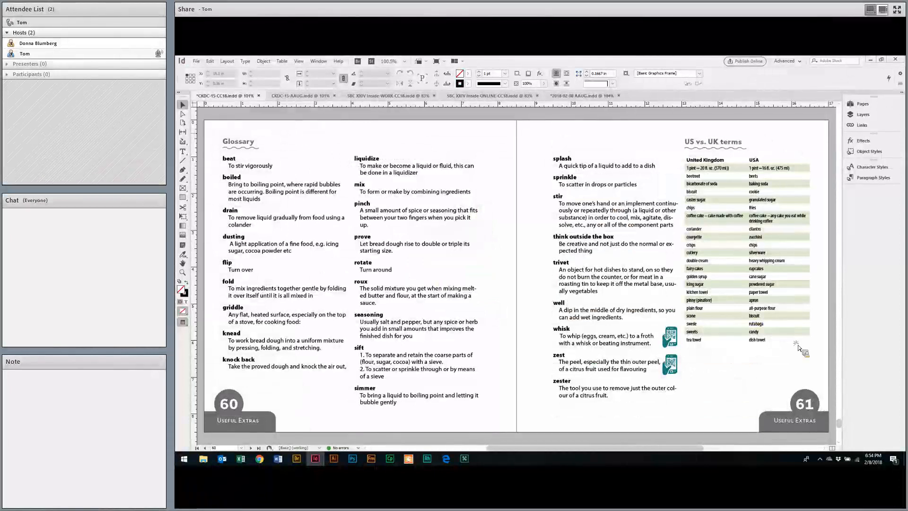
{"action": "left_click", "coordinate": [685, 259]}
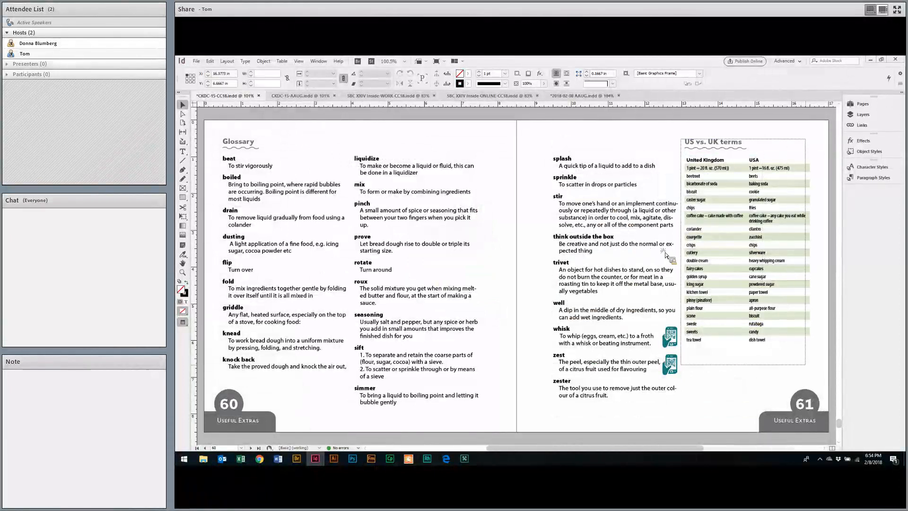
{"action": "key", "text": "ctrl+="}
{"action": "left_click_drag", "start_coordinate": [699, 274], "coordinate": [736, 279]}
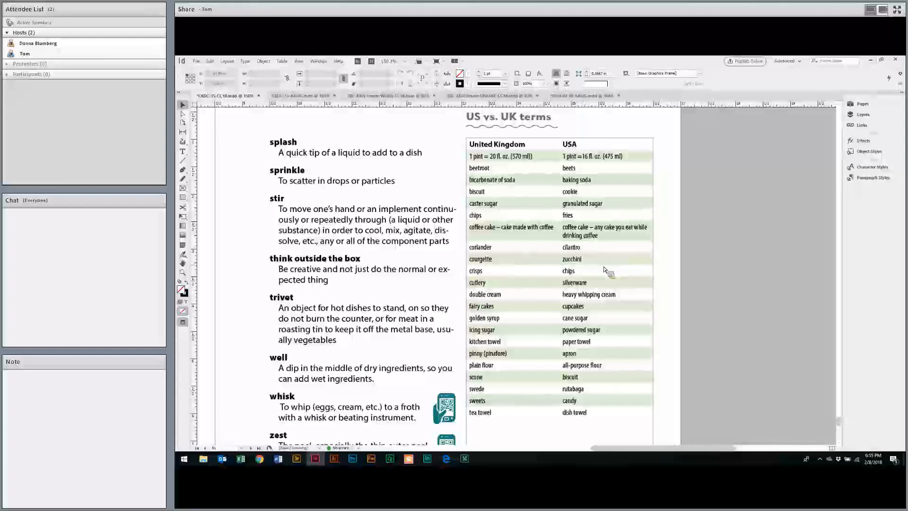
{"action": "key", "text": "ctrl+alt+0"}
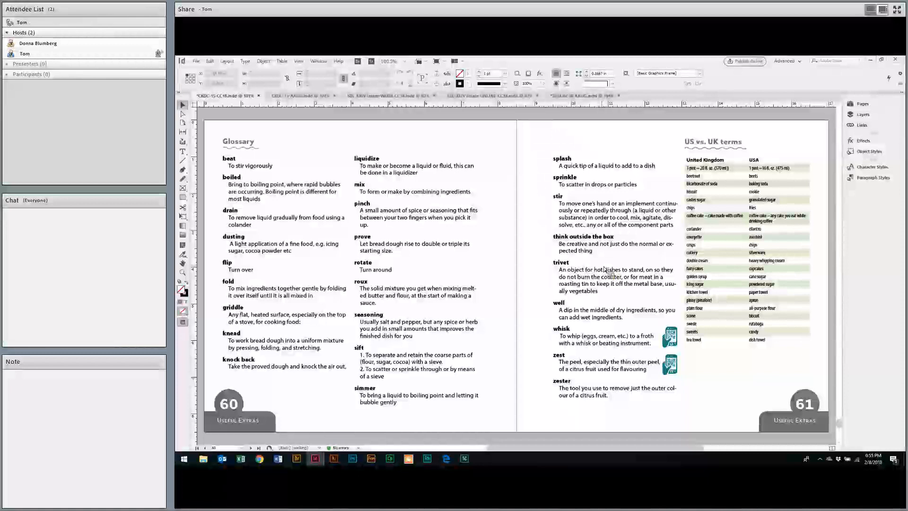
Go back to the Chapter 7 Delicious Drinks spread, review the object commands for the Lemonade rating graphic, and clear the selection
{"action": "key", "text": "shift+Page_Up"}
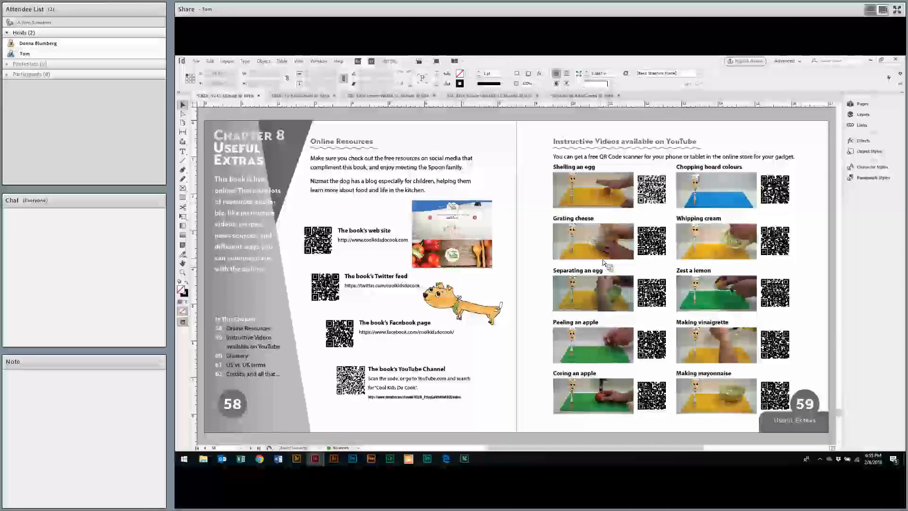
{"action": "key", "text": "Page_Up"}
{"action": "key", "text": "Page_Up"}
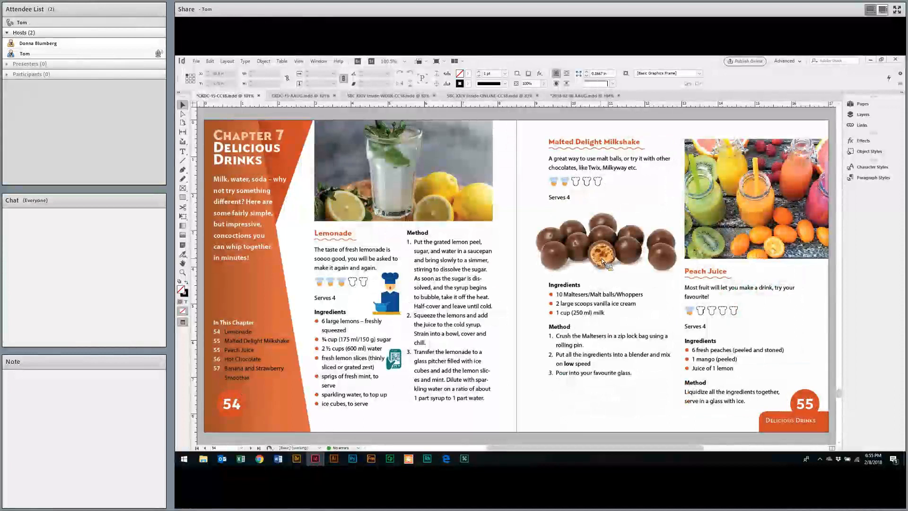
{"action": "left_click", "coordinate": [365, 283]}
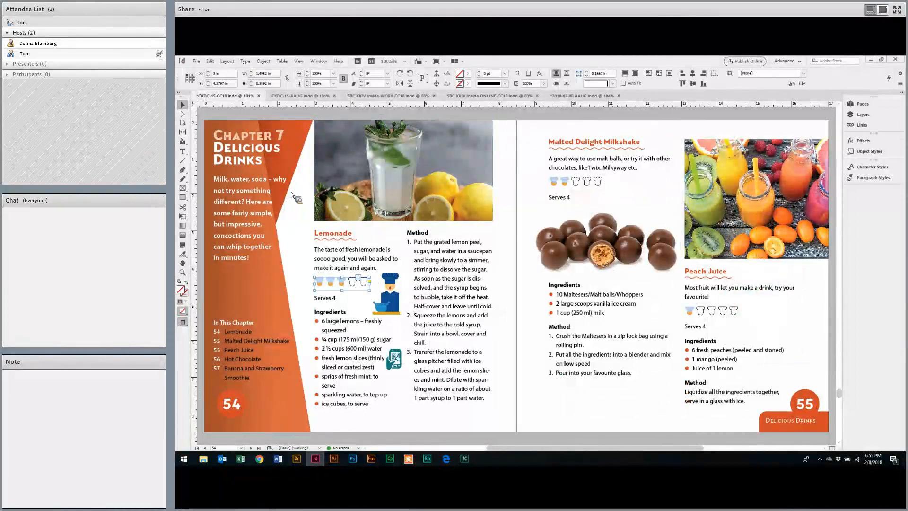
{"action": "left_click", "coordinate": [264, 61]}
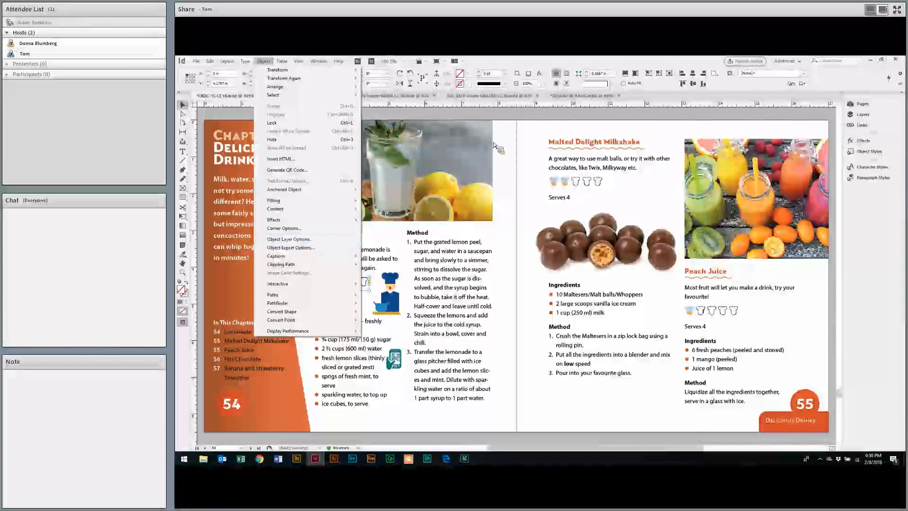
{"action": "left_click", "coordinate": [469, 165]}
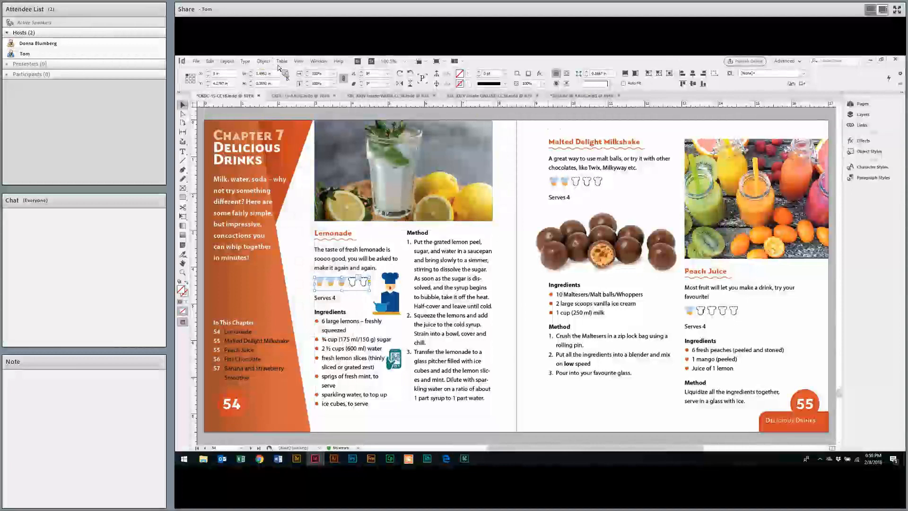
{"action": "key", "text": "ctrl+shift+a"}
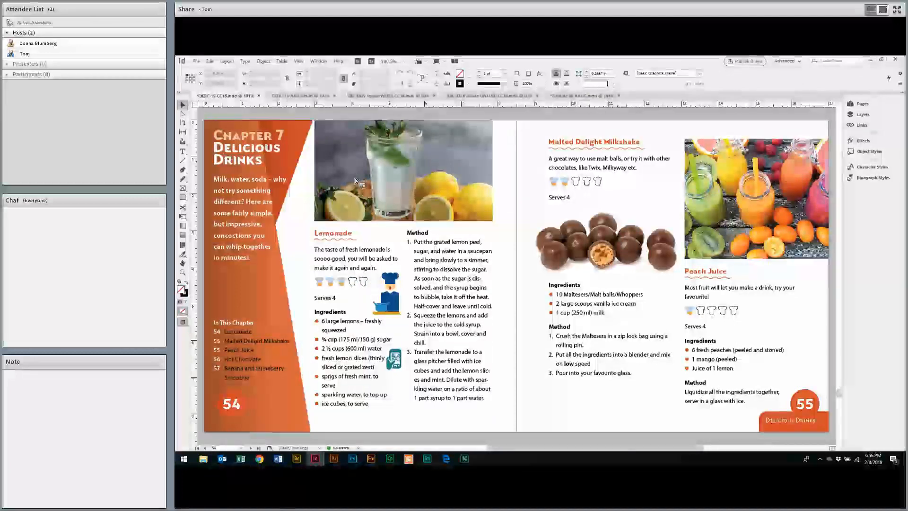
Set the document's display performance to Fast Display on the Delicious Drinks spread
{"action": "left_click", "coordinate": [298, 61]}
{"action": "mouse_move", "coordinate": [417, 183]}
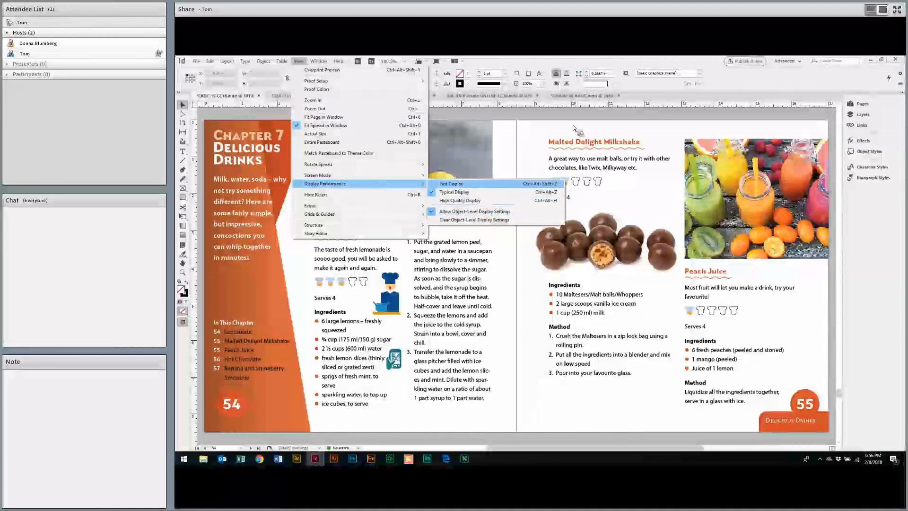
{"action": "key", "text": "Return"}
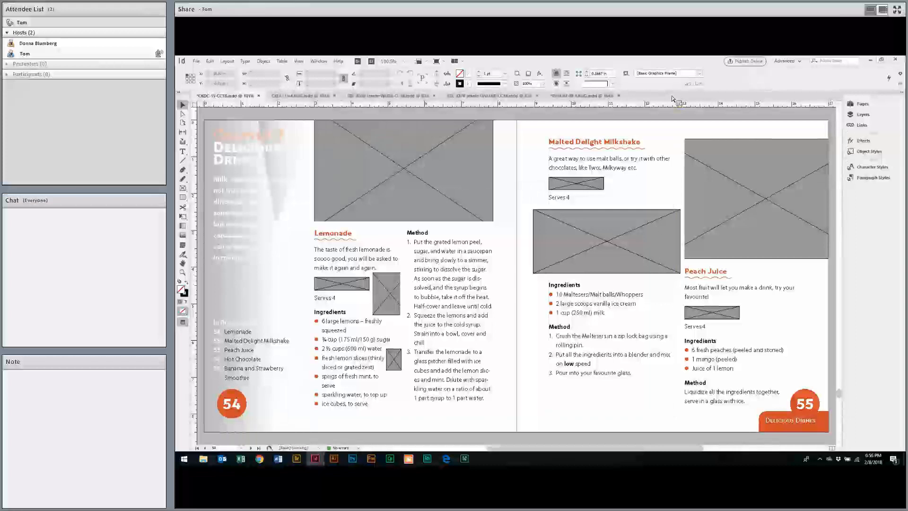
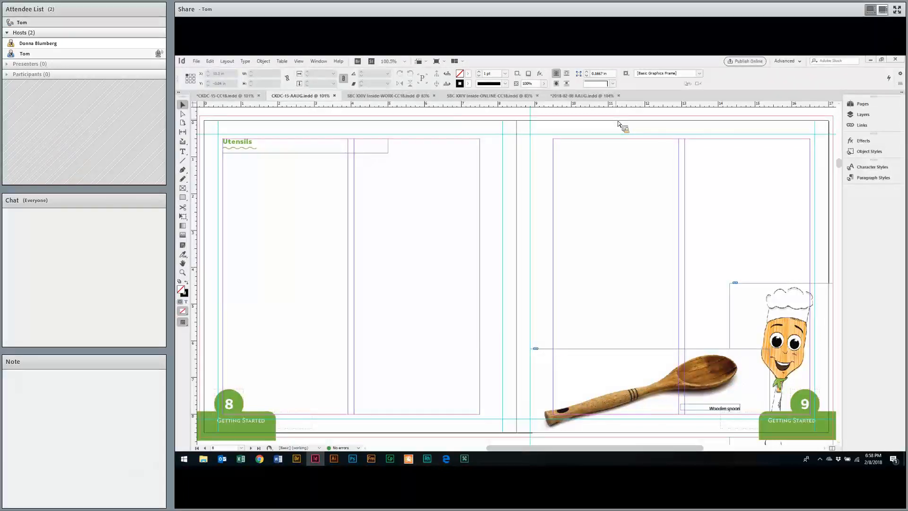
Switch to the SBC XXIV Inside-WORK-CC18.indd document
{"action": "key", "text": "ctrl+Tab"}
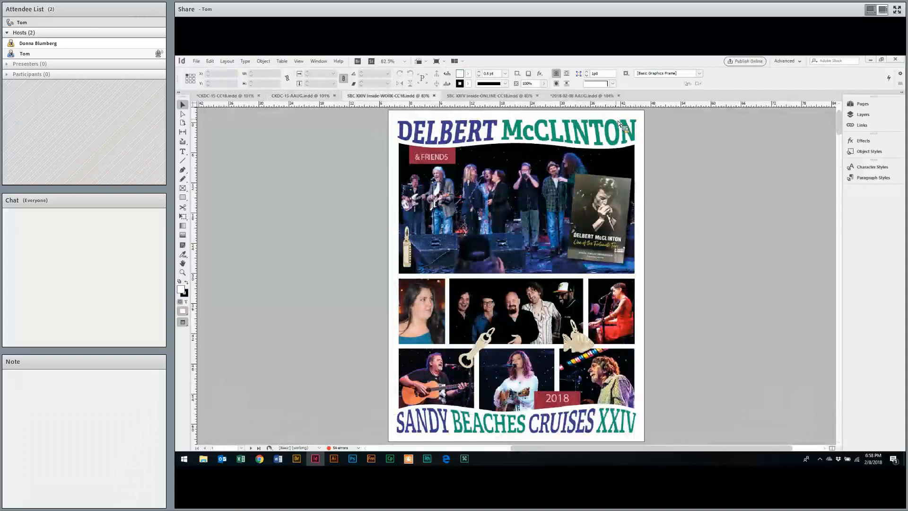
Switch to the CKDC-15-AAUG.indd document with the Utensils spread on pages 8–9
{"action": "key", "text": "ctrl+shift+Tab"}
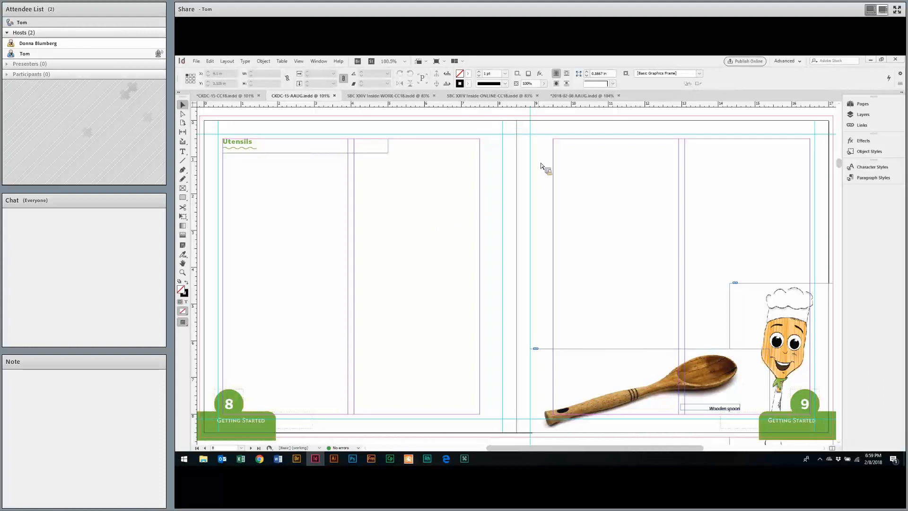
{"action": "key", "text": "alt+Tab"}
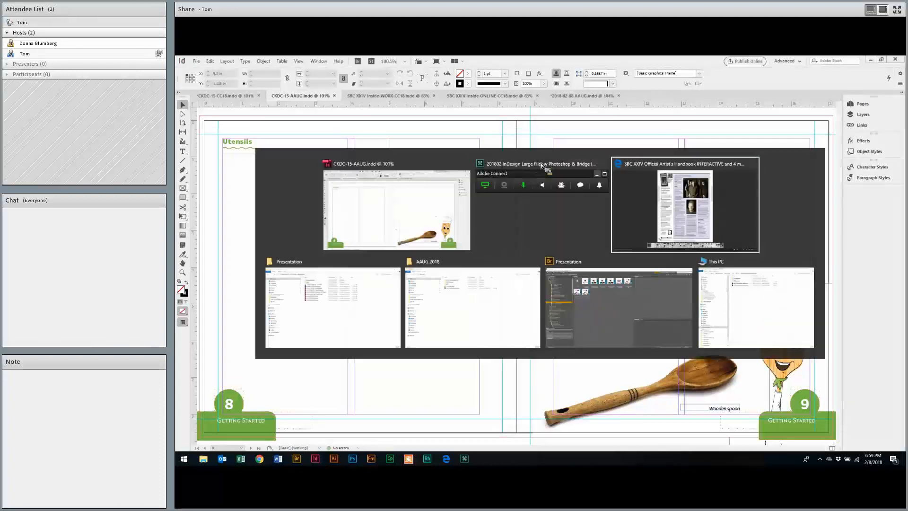
{"action": "key", "text": "Tab"}
{"action": "key", "text": "Tab"}
{"action": "key", "text": "Tab"}
{"action": "key", "text": "Escape"}
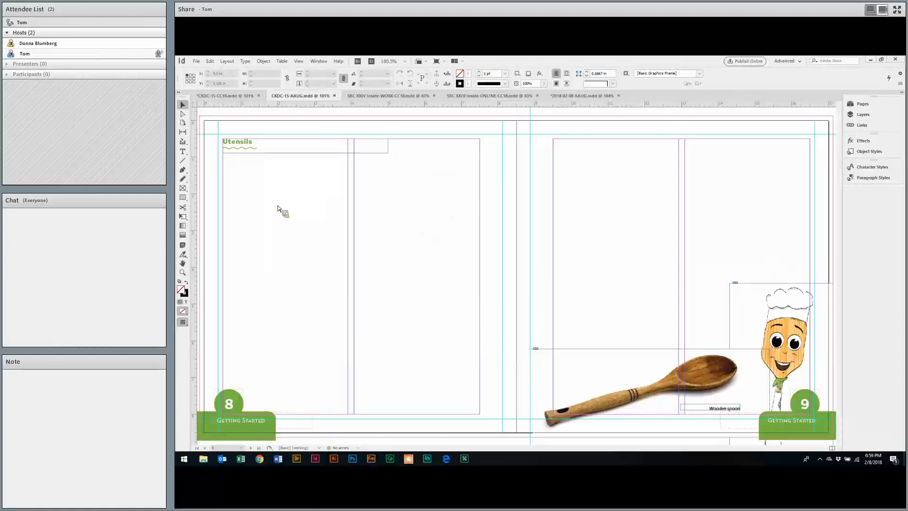
Switch to Bridge, widen the folder tree, and select CKDC-15-AAUG.indd in the CKDC-15 (package) On E folder
{"action": "key", "text": "alt+Tab"}
{"action": "left_click", "coordinate": [187, 115]}
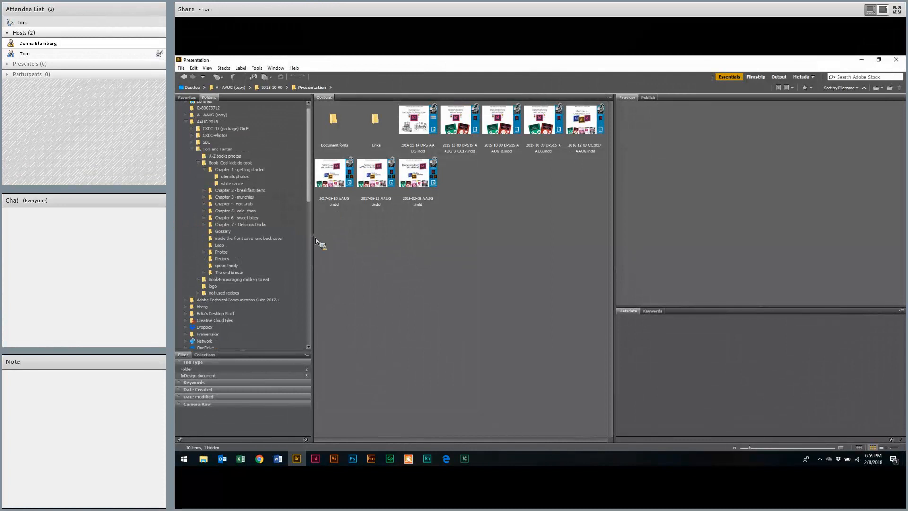
{"action": "left_click_drag", "start_coordinate": [314, 229], "coordinate": [516, 292]}
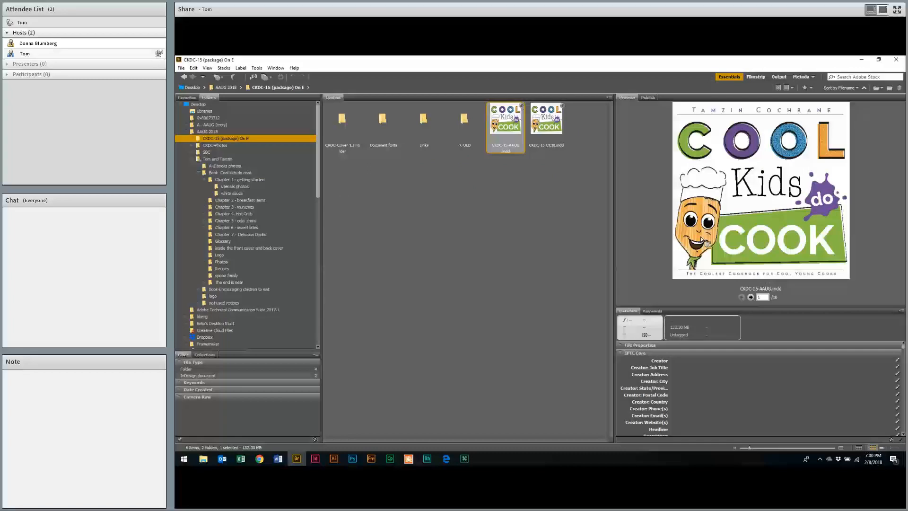
Page forward through the preview of CKDC-15-AAUG.indd and return to its cover page
{"action": "left_click", "coordinate": [751, 297]}
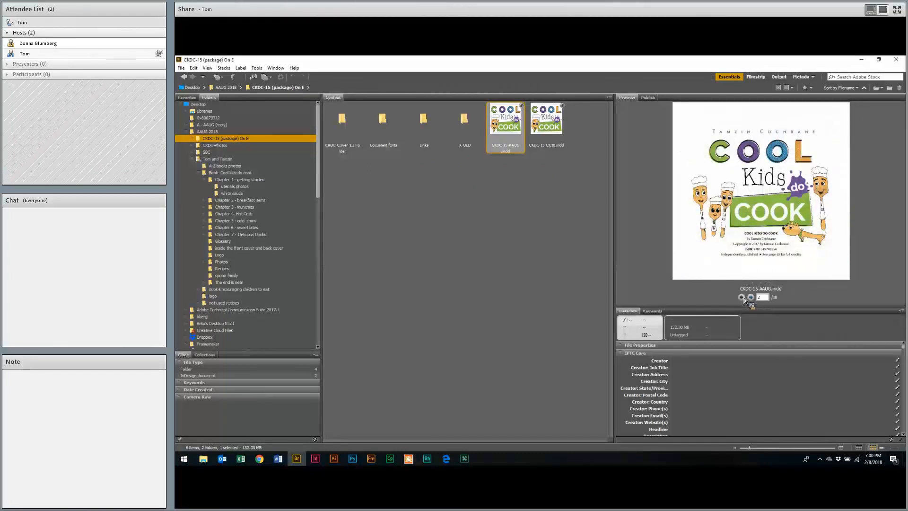
{"action": "left_click", "coordinate": [750, 297]}
{"action": "left_click", "coordinate": [735, 293]}
{"action": "left_click", "coordinate": [736, 294]}
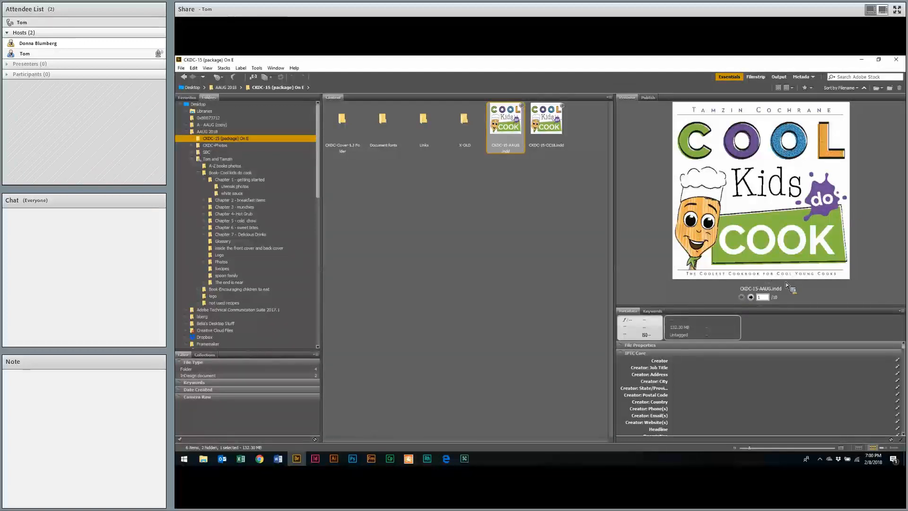
{"action": "left_click", "coordinate": [754, 297]}
{"action": "left_click", "coordinate": [753, 298]}
{"action": "left_click", "coordinate": [753, 297]}
{"action": "left_click", "coordinate": [753, 297]}
{"action": "left_click", "coordinate": [753, 297]}
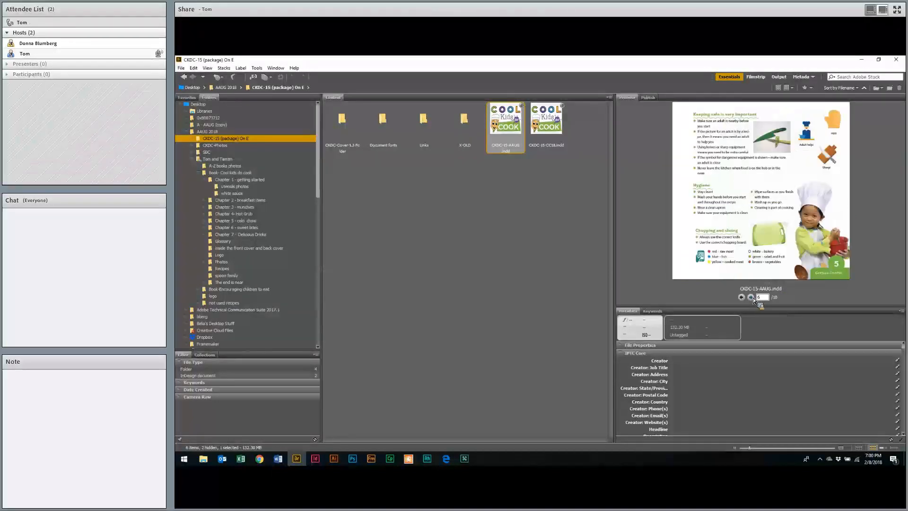
{"action": "left_click", "coordinate": [752, 297]}
{"action": "left_click", "coordinate": [742, 297]}
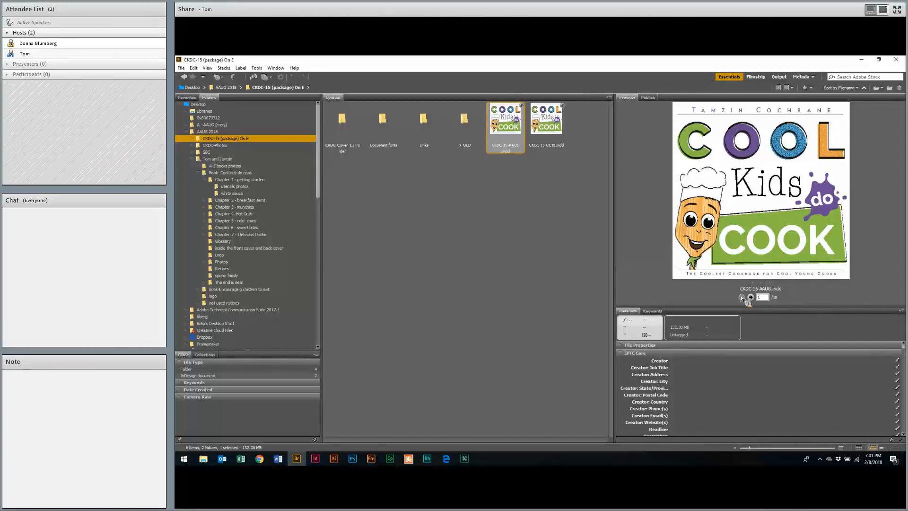
Switch to InDesign, review the page-count and preview-size options for saved preview images in the File Handling preferences, and leave them without changes
{"action": "key", "text": "alt+Tab"}
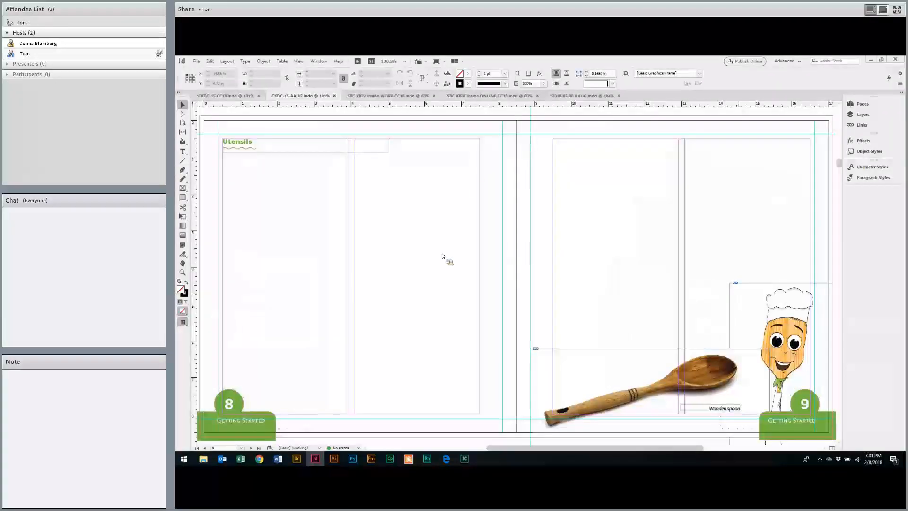
{"action": "key", "text": "ctrl+k"}
{"action": "left_click", "coordinate": [427, 283]}
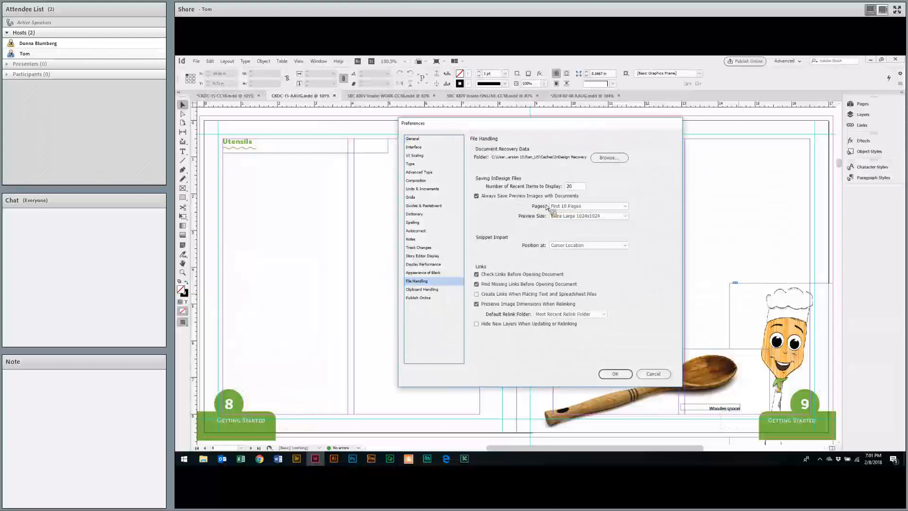
{"action": "left_click", "coordinate": [628, 207]}
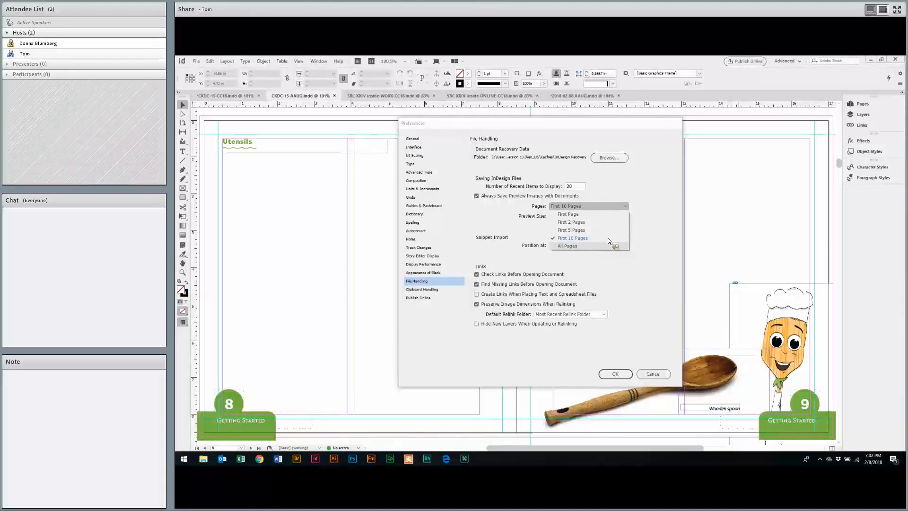
{"action": "key", "text": "Escape"}
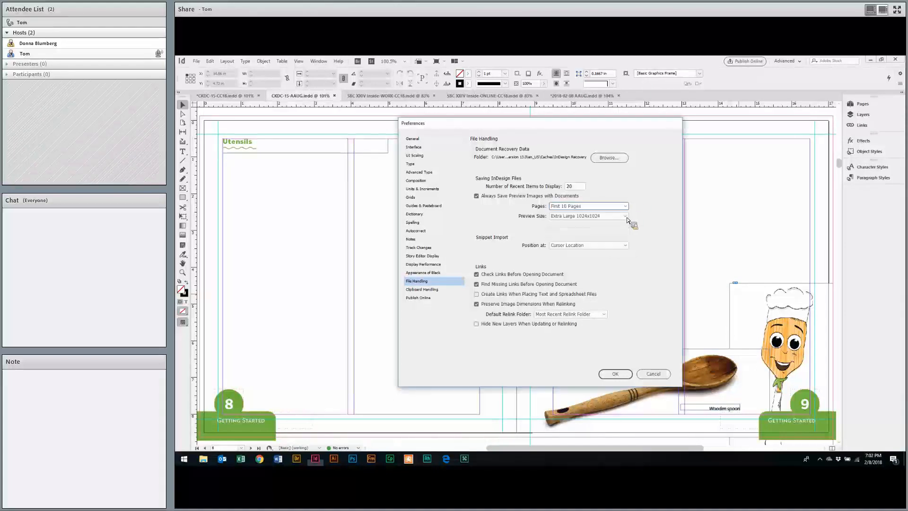
{"action": "left_click", "coordinate": [623, 216]}
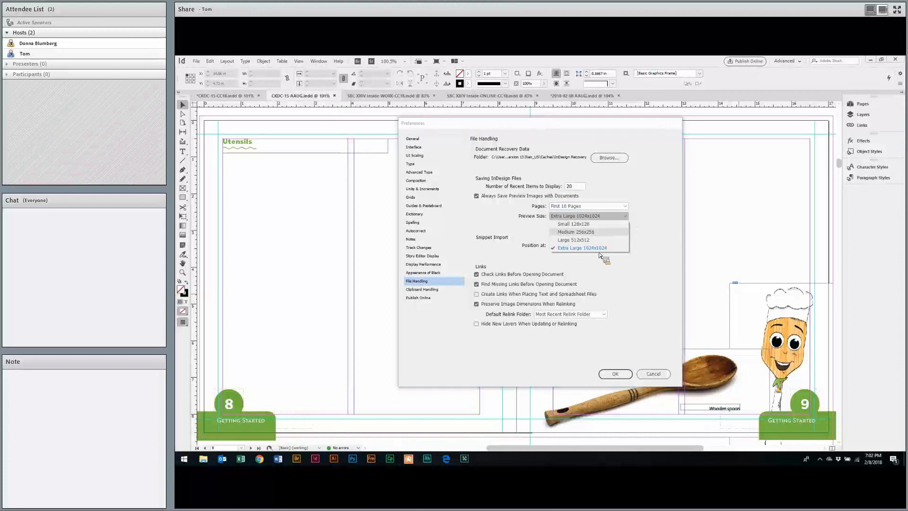
{"action": "left_click", "coordinate": [651, 200]}
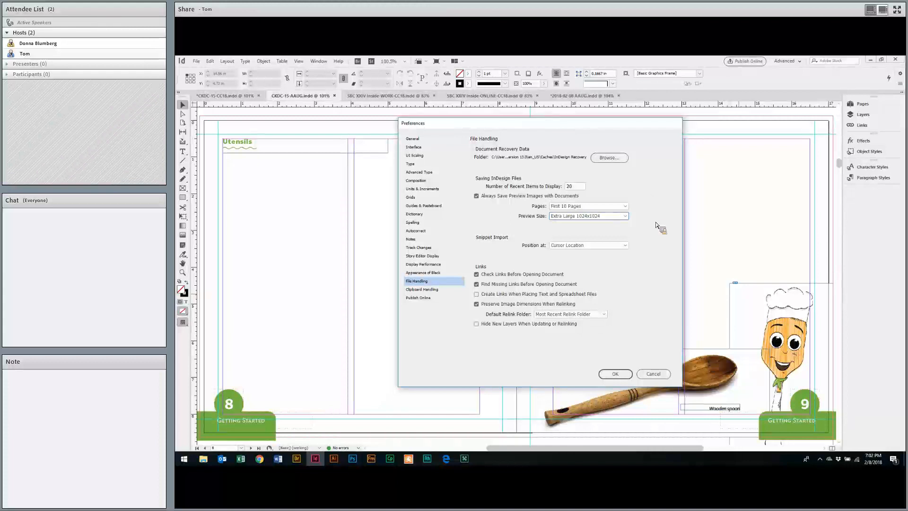
{"action": "left_click", "coordinate": [653, 374]}
Return to Bridge and select the X-OLD folder beside the cookbook documents
{"action": "key", "text": "alt+Tab"}
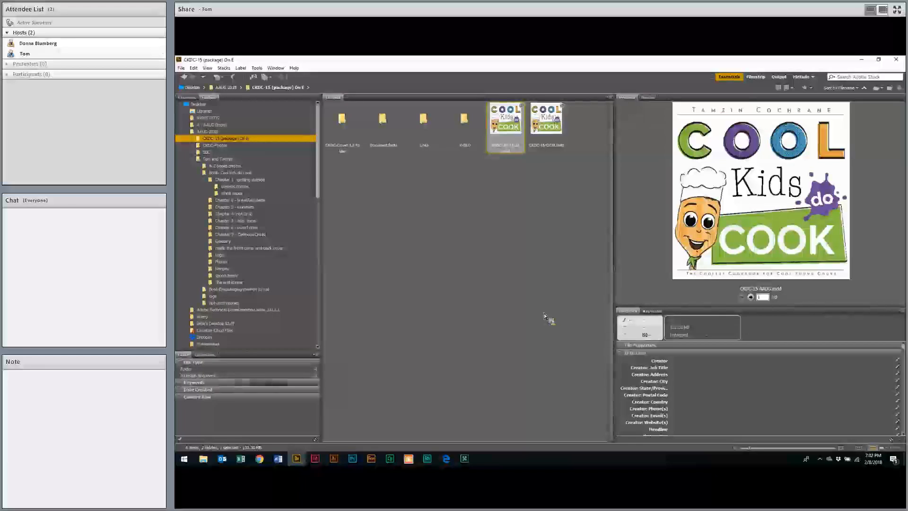
{"action": "left_click_drag", "start_coordinate": [503, 125], "coordinate": [505, 224]}
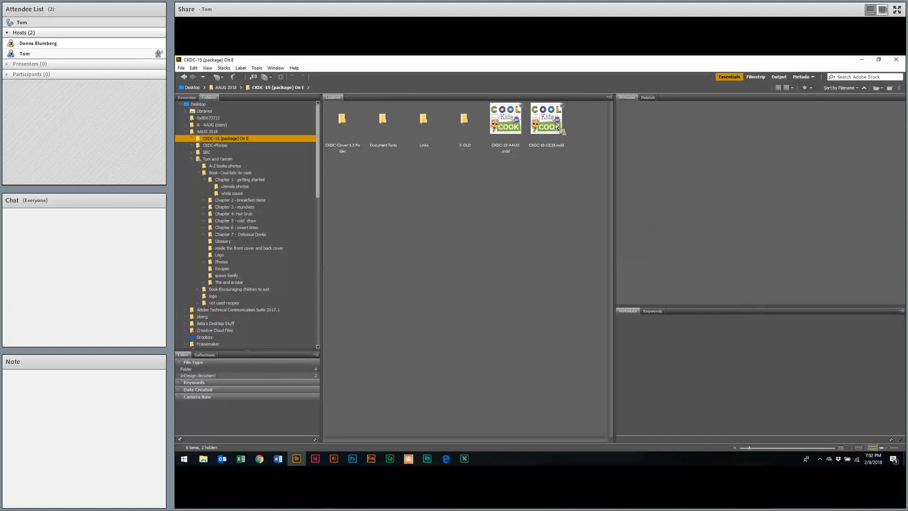
{"action": "left_click", "coordinate": [501, 131]}
{"action": "left_click", "coordinate": [470, 154]}
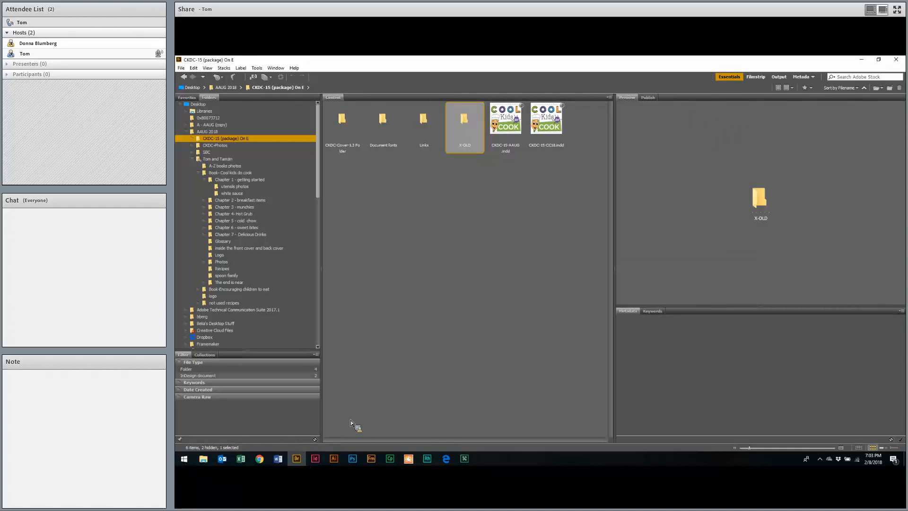
Open the Creative Cloud app from the desktop and look for Bridge CC in its list of apps
{"action": "key", "text": "super+d"}
{"action": "left_click", "coordinate": [198, 257]}
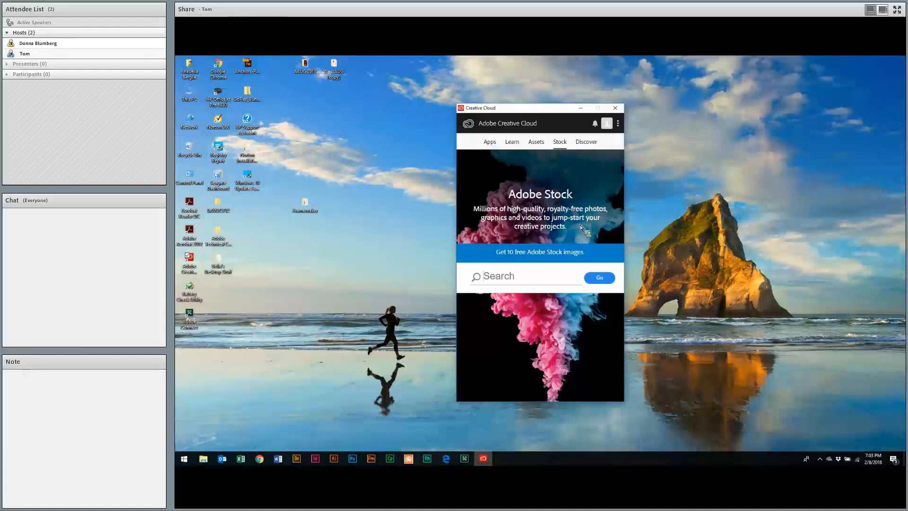
{"action": "left_click", "coordinate": [491, 143]}
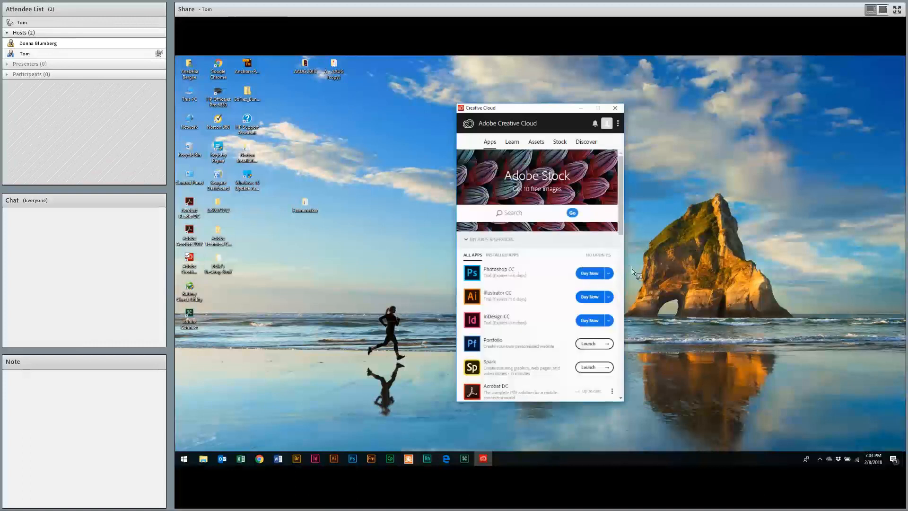
{"action": "scroll", "coordinate": [525, 277], "scroll_direction": "down", "scroll_amount": 4}
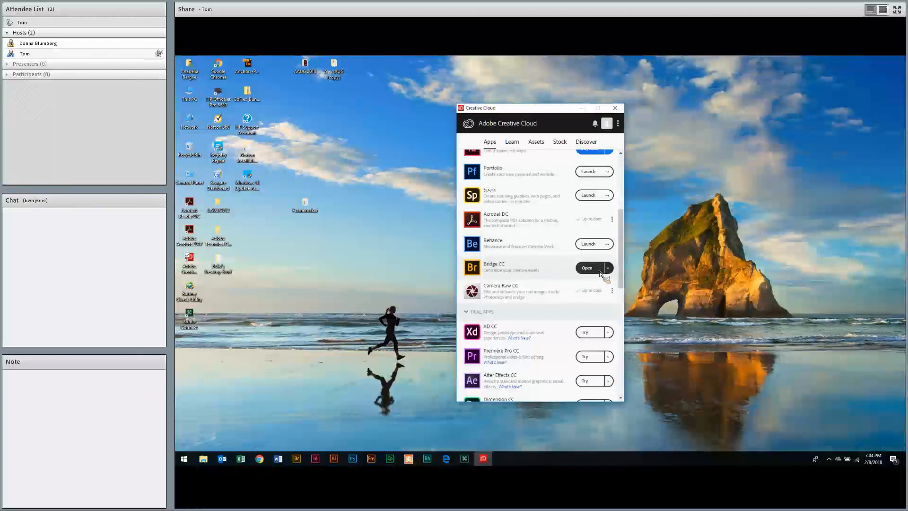
Switch back to InDesign and look up the Browse in Bridge command
{"action": "key", "text": "alt+Tab"}
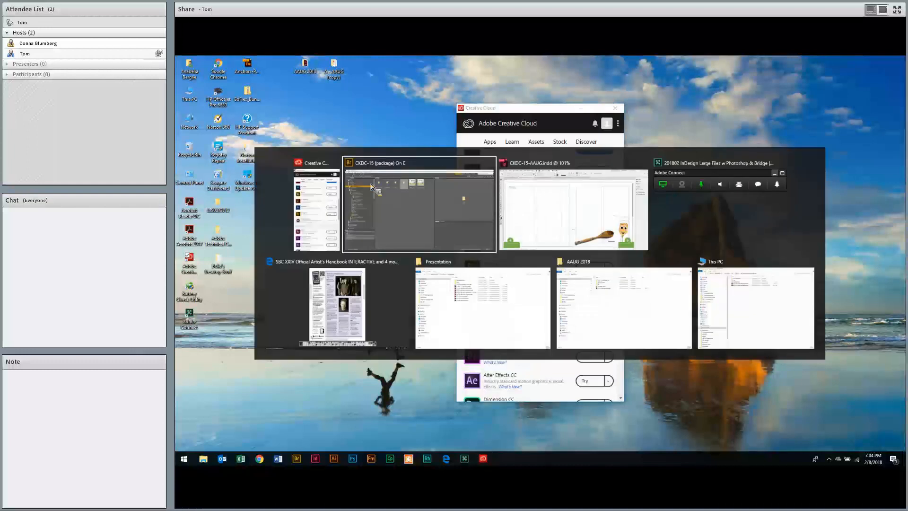
{"action": "key", "text": "alt+Tab"}
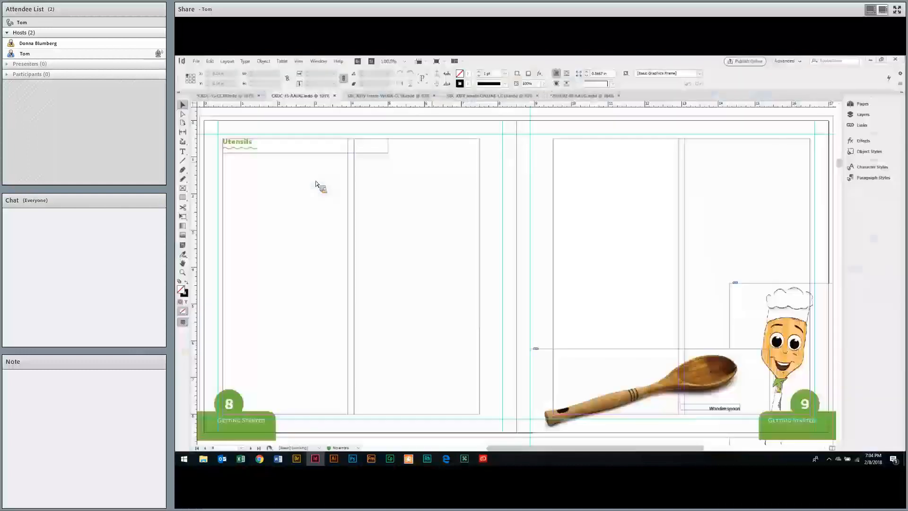
{"action": "left_click", "coordinate": [198, 62]}
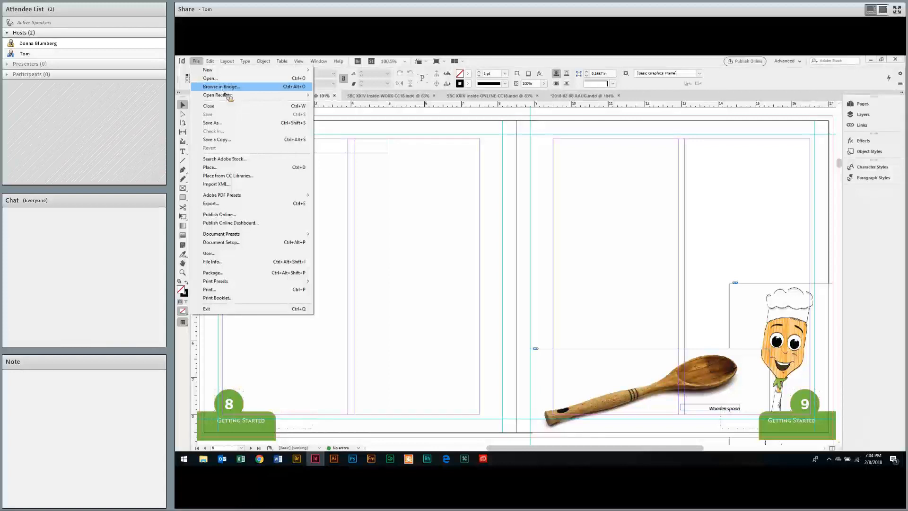
Go back to Bridge, select CKDC-15-AAUG.indd, and enlarge the thumbnails to fit five across
{"action": "key", "text": "alt+Tab"}
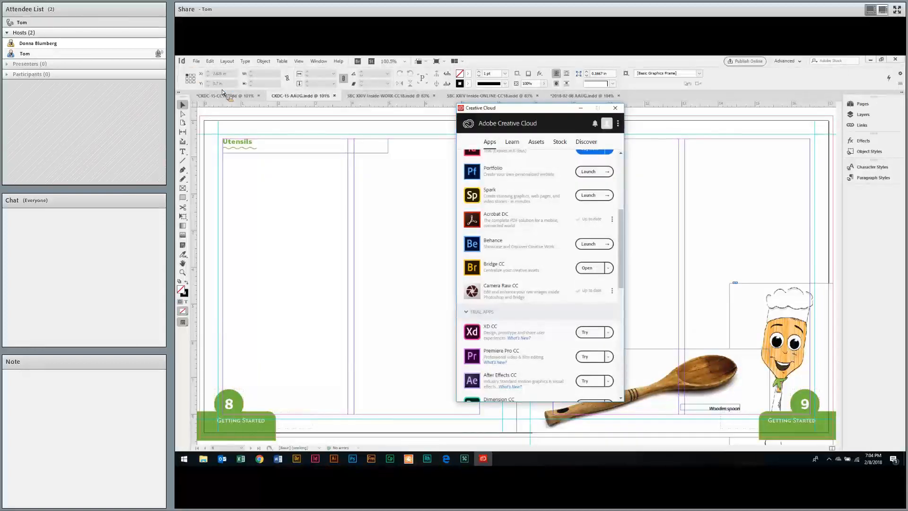
{"action": "key", "text": "alt+Tab"}
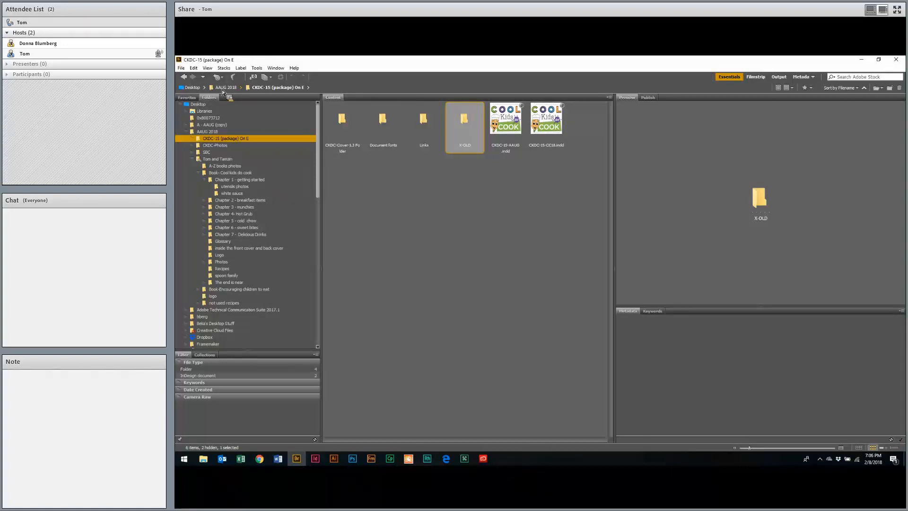
{"action": "right_click", "coordinate": [469, 201]}
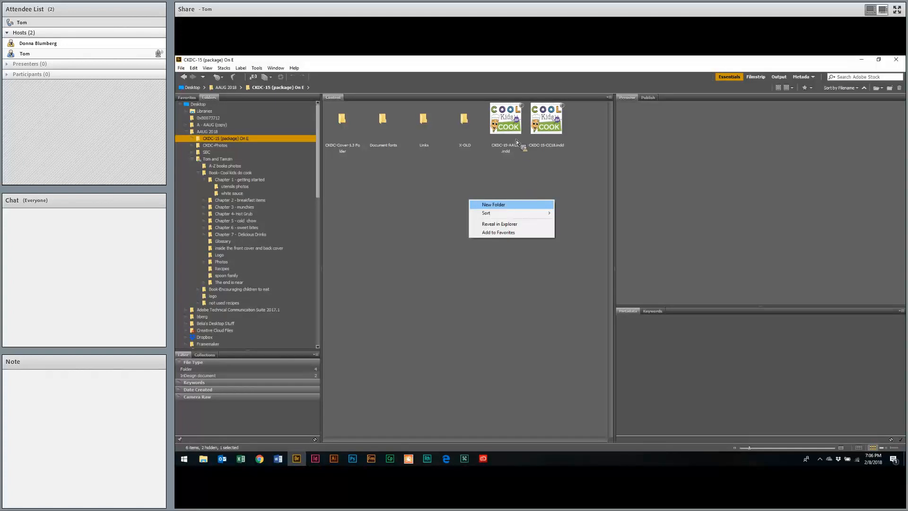
{"action": "left_click", "coordinate": [658, 326]}
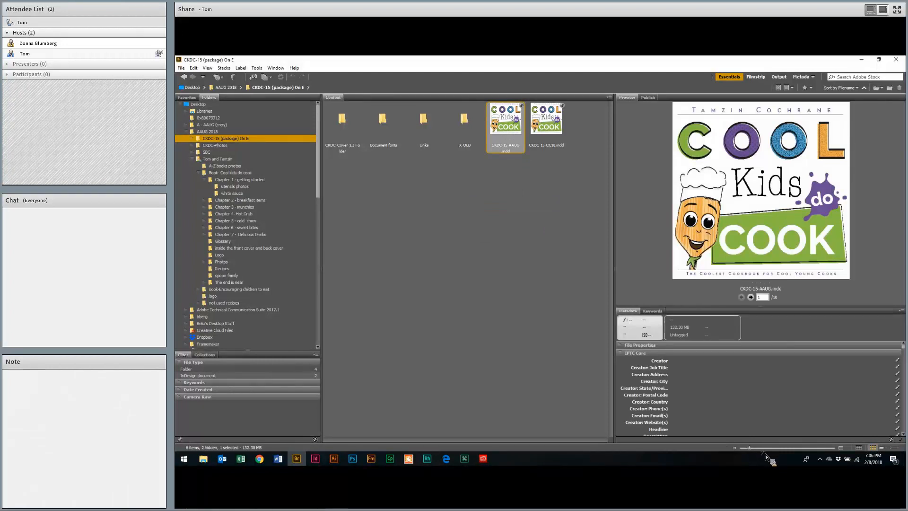
{"action": "left_click", "coordinate": [767, 448]}
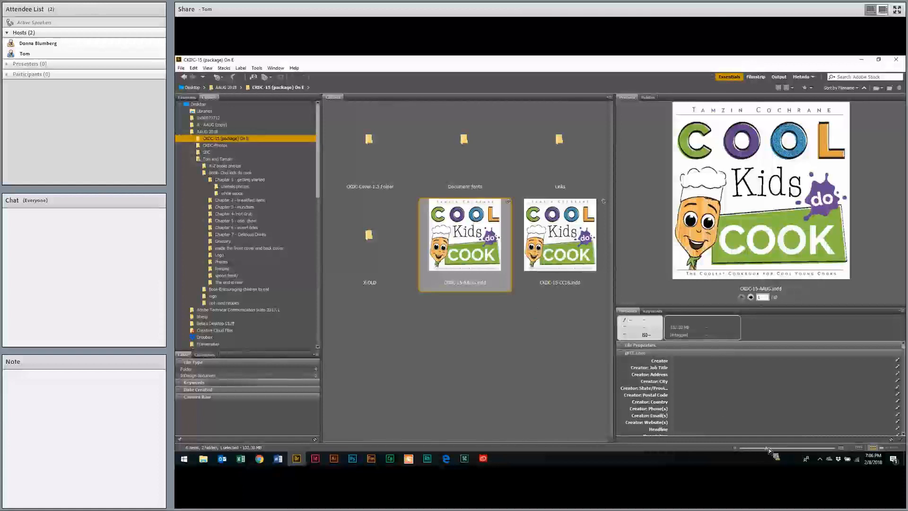
{"action": "left_click_drag", "start_coordinate": [764, 449], "coordinate": [757, 449]}
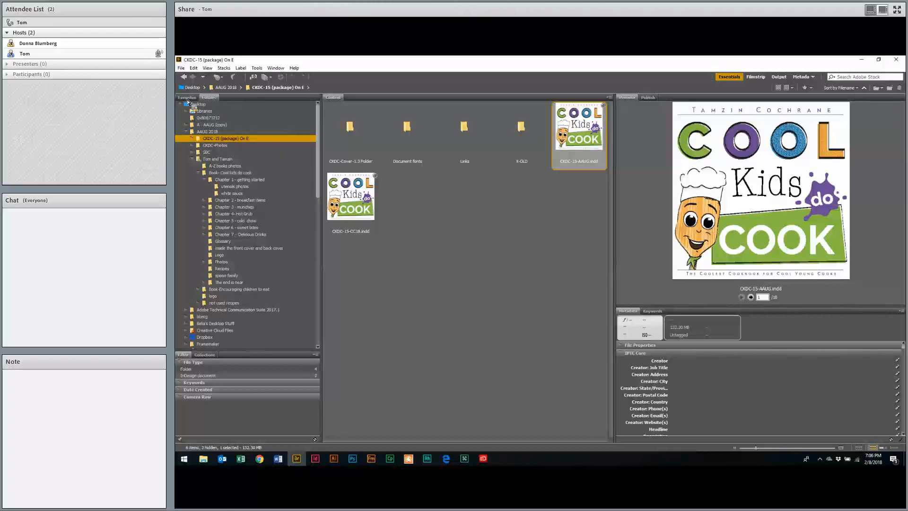
Add the CKDC-Cover-1.3 Folder to the Bridge Favorites
{"action": "left_click_drag", "start_coordinate": [210, 147], "coordinate": [526, 219]}
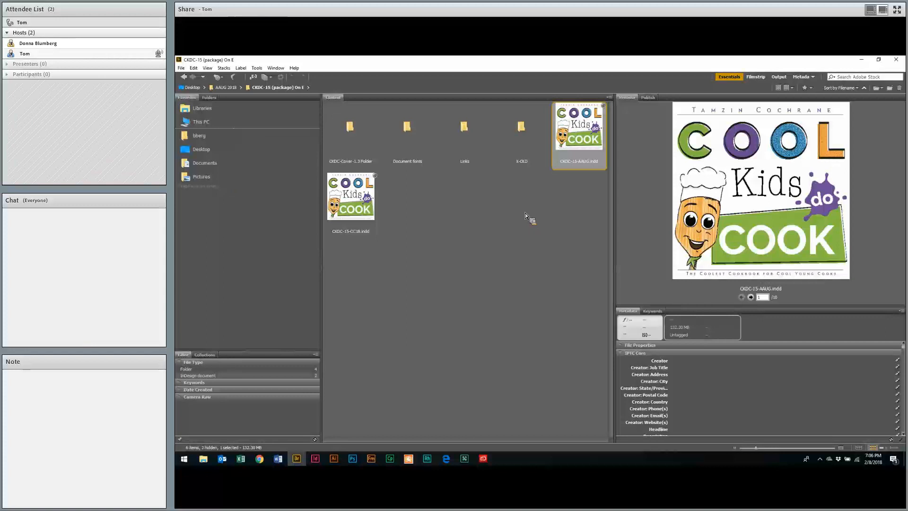
{"action": "left_click_drag", "start_coordinate": [391, 119], "coordinate": [350, 141]}
{"action": "mouse_move", "coordinate": [240, 183]}
{"action": "left_mouse_down"}
{"action": "mouse_move", "coordinate": [203, 197]}
{"action": "mouse_move", "coordinate": [230, 191]}
{"action": "left_mouse_up"}
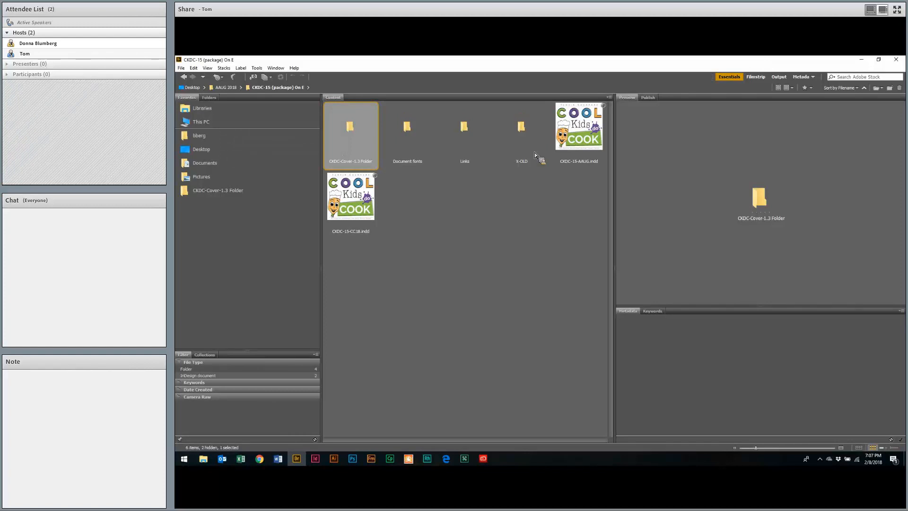
Show the folder tree again and look through the cookbook's chapter subfolders under AAUG 2018
{"action": "left_click", "coordinate": [209, 97]}
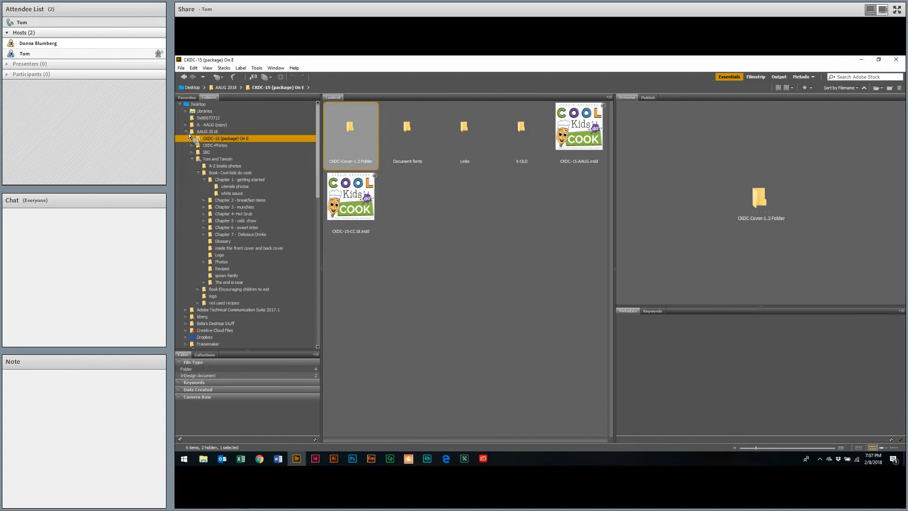
{"action": "left_click", "coordinate": [187, 133]}
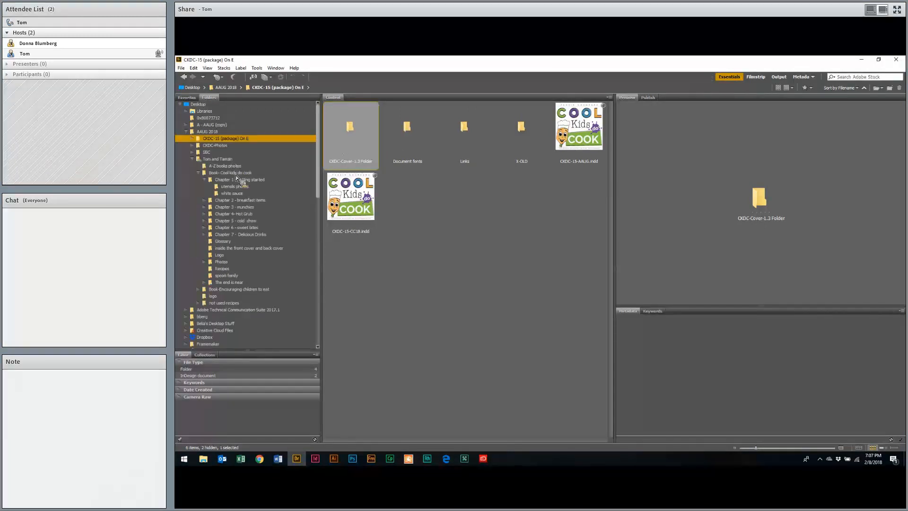
{"action": "scroll", "coordinate": [235, 213], "scroll_direction": "down", "scroll_amount": 5}
{"action": "scroll", "coordinate": [235, 213], "scroll_direction": "up", "scroll_amount": 3}
{"action": "scroll", "coordinate": [235, 216], "scroll_direction": "down", "scroll_amount": 1}
{"action": "scroll", "coordinate": [235, 216], "scroll_direction": "up", "scroll_amount": 1}
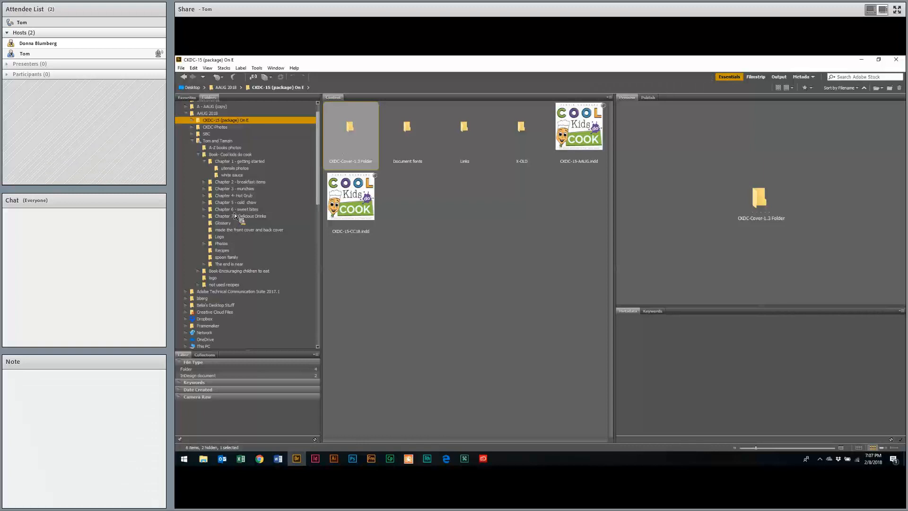
Browse the Book- Cool kids do cook folder and look at Chapter 1's utensils photos and white sauce subfolders
{"action": "left_click_drag", "start_coordinate": [235, 215], "coordinate": [368, 224]}
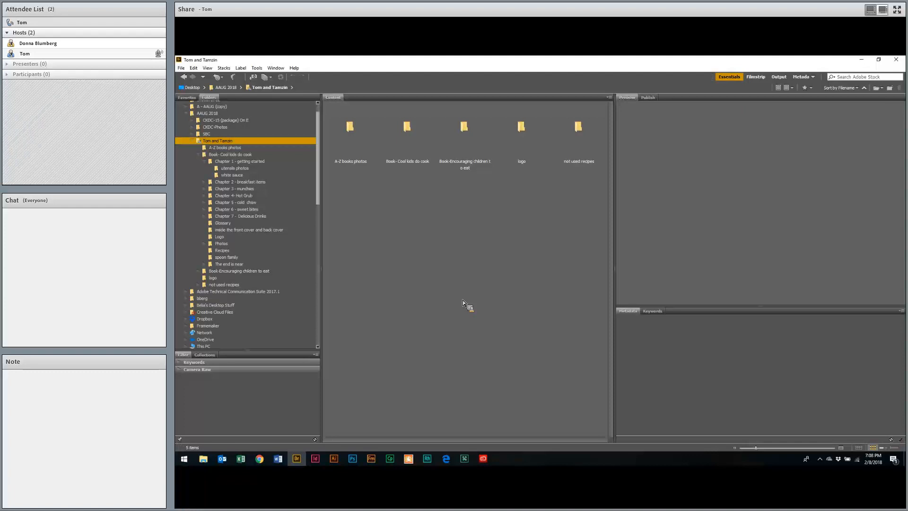
{"action": "left_click_drag", "start_coordinate": [441, 279], "coordinate": [201, 157]}
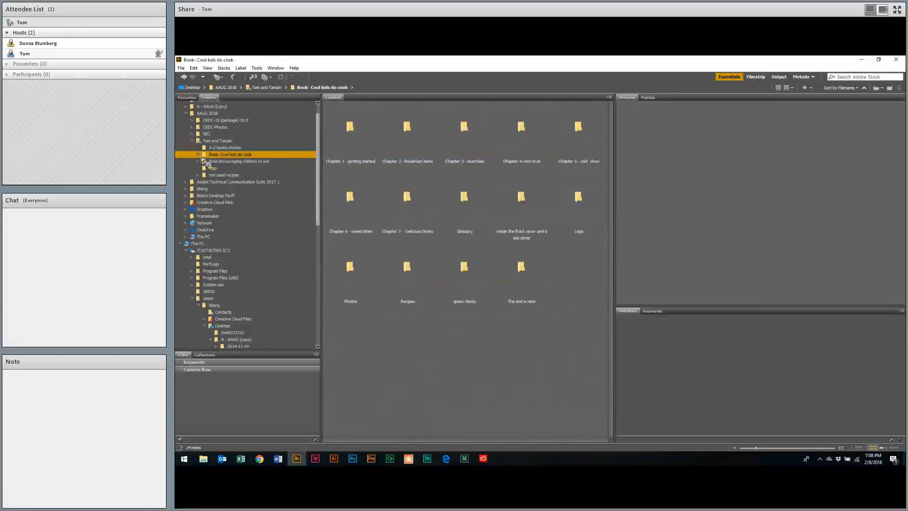
{"action": "left_click", "coordinate": [231, 163]}
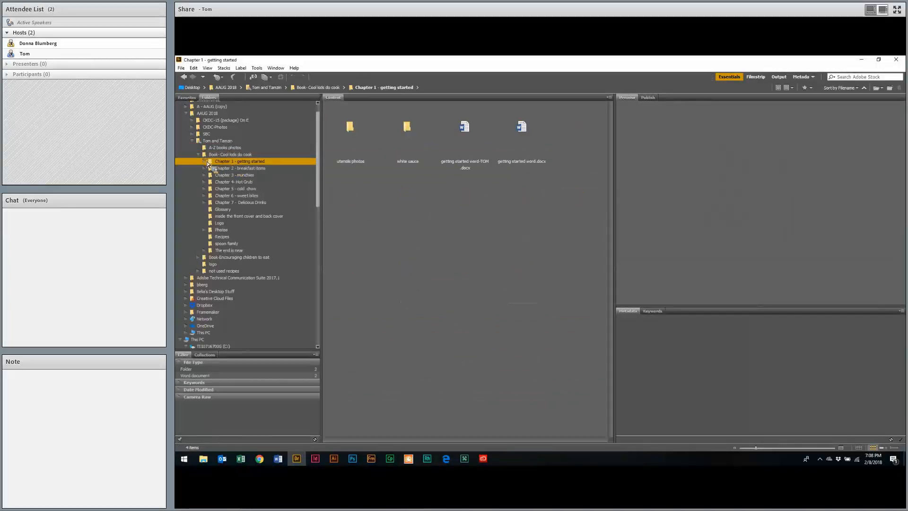
{"action": "left_click", "coordinate": [234, 169]}
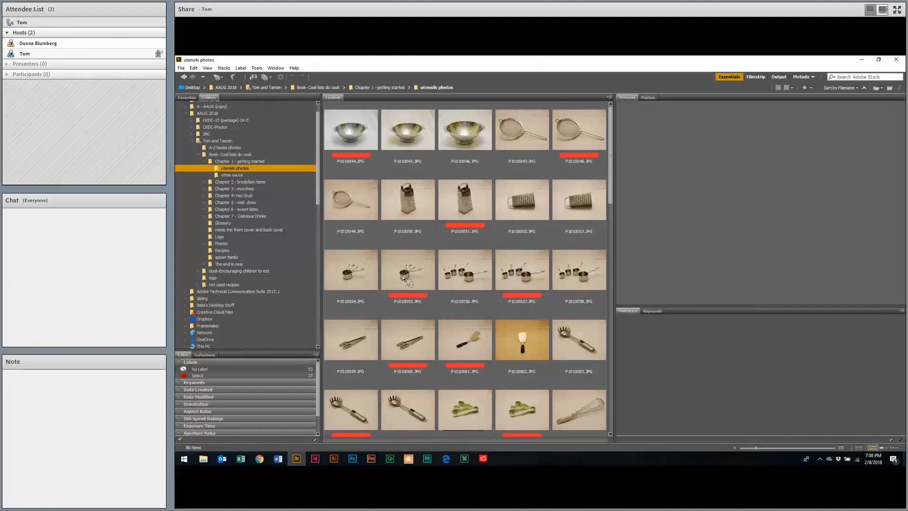
{"action": "left_click", "coordinate": [232, 177]}
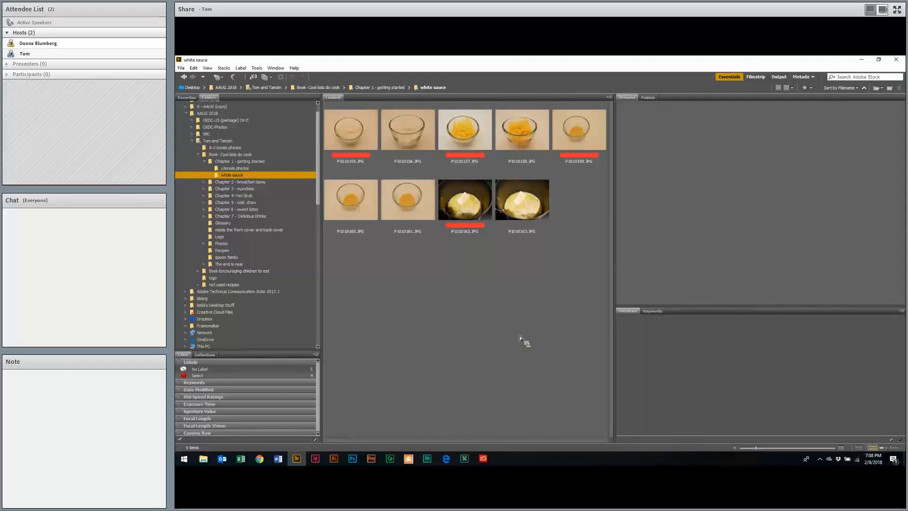
Look through the Chapter 2 breakfast photo folders, from american pancakes and bacon sandwich to Scottish pancakes
{"action": "left_click_drag", "start_coordinate": [318, 261], "coordinate": [342, 294]}
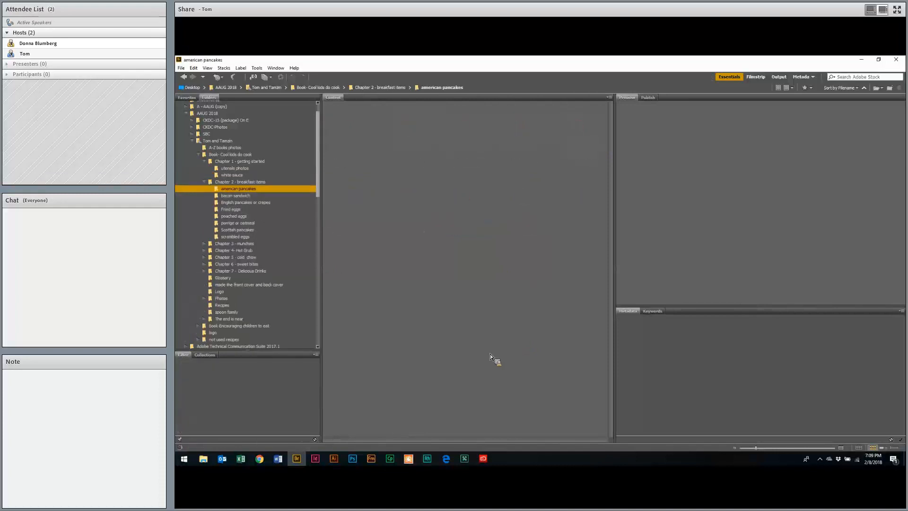
{"action": "left_click_drag", "start_coordinate": [492, 350], "coordinate": [352, 239]}
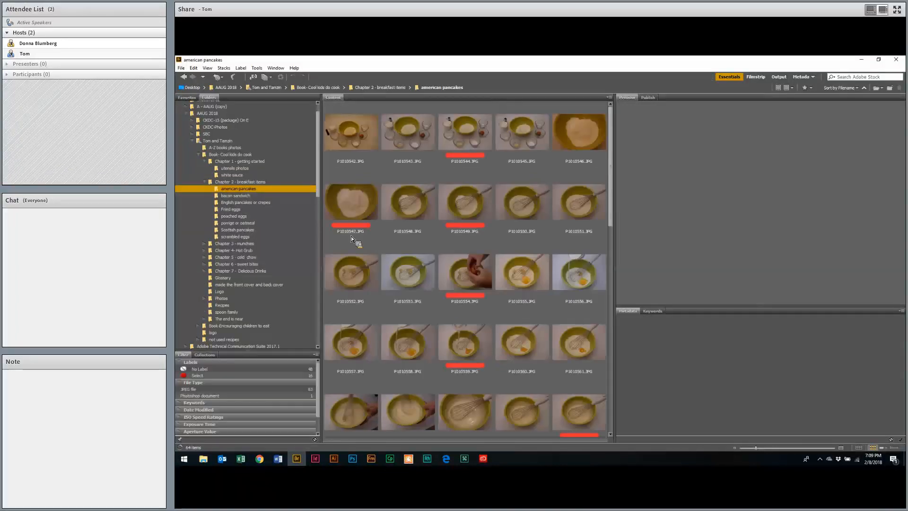
{"action": "left_click_drag", "start_coordinate": [252, 183], "coordinate": [244, 198]}
{"action": "left_click", "coordinate": [244, 198]}
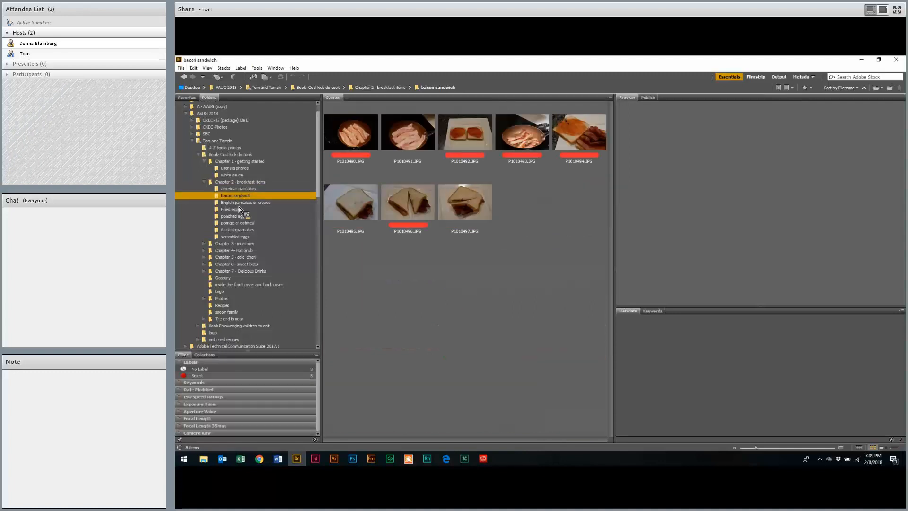
{"action": "left_click", "coordinate": [237, 210]}
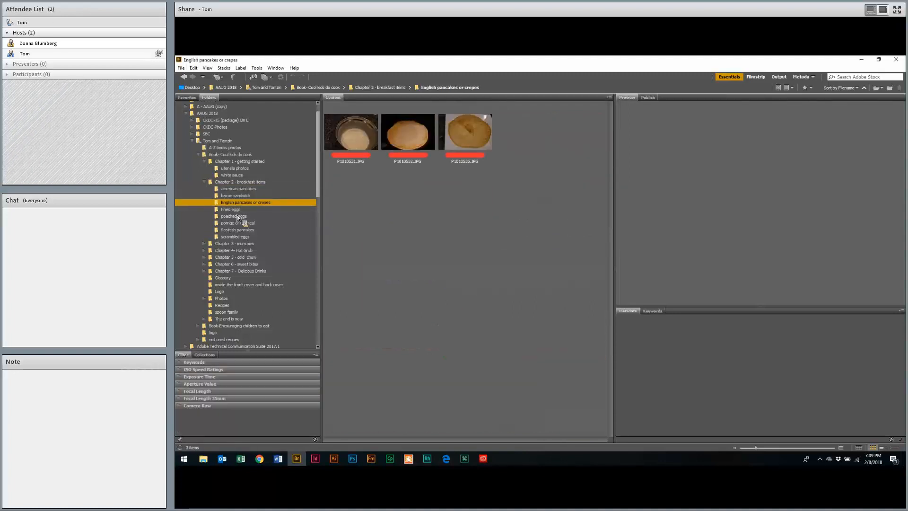
{"action": "key", "text": "Down"}
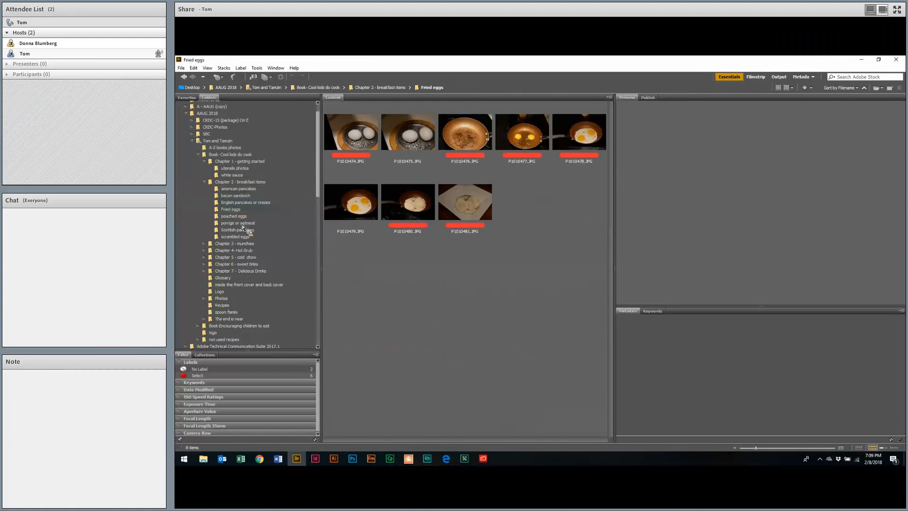
{"action": "key", "text": "Down"}
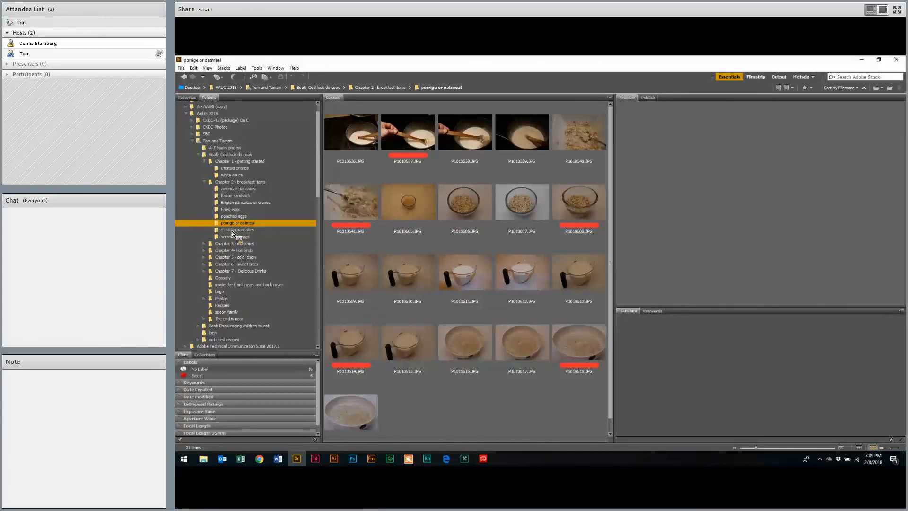
{"action": "left_click", "coordinate": [231, 230]}
Return to the utensils photos folder, preview P1010044.JPG full screen, and close the preview
{"action": "left_click_drag", "start_coordinate": [241, 185], "coordinate": [273, 186]}
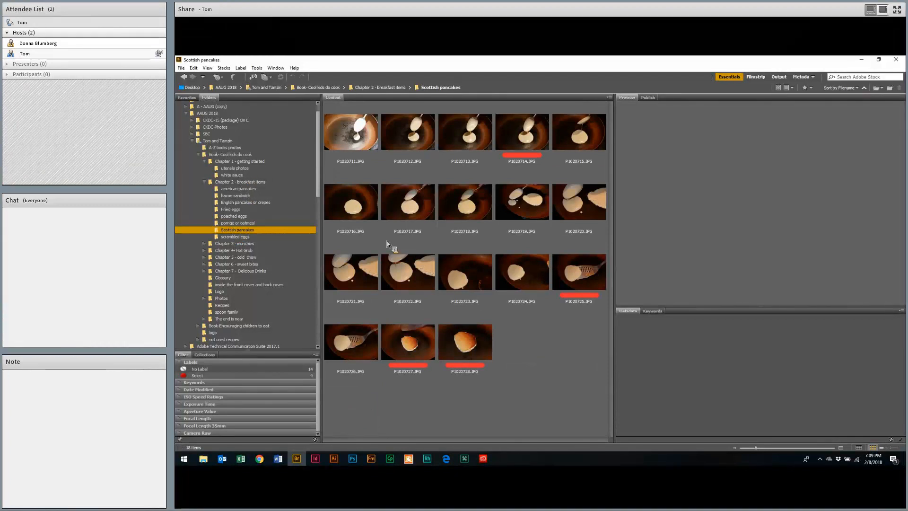
{"action": "left_click_drag", "start_coordinate": [370, 198], "coordinate": [374, 133]}
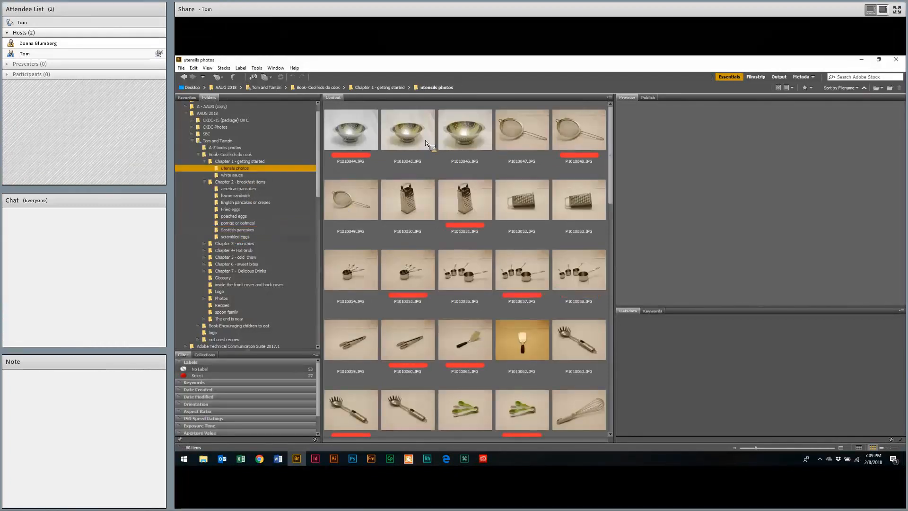
{"action": "key", "text": "Right"}
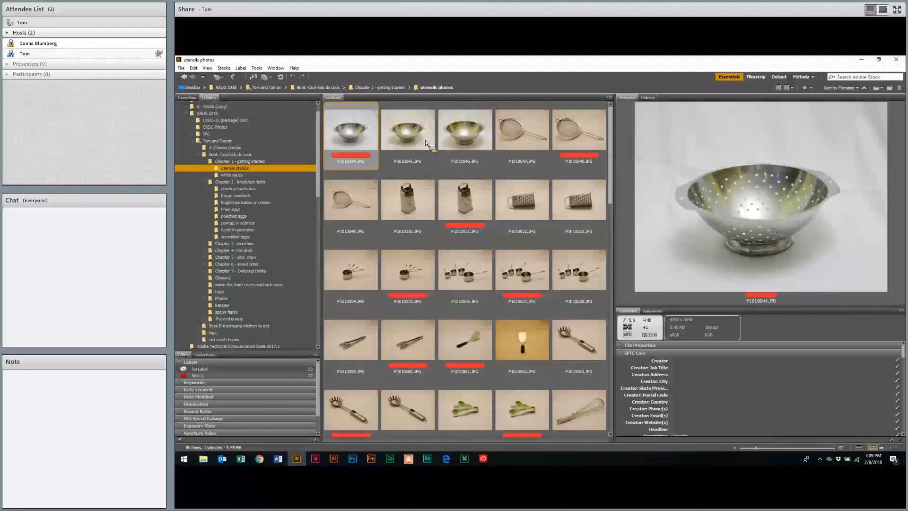
{"action": "key", "text": "space"}
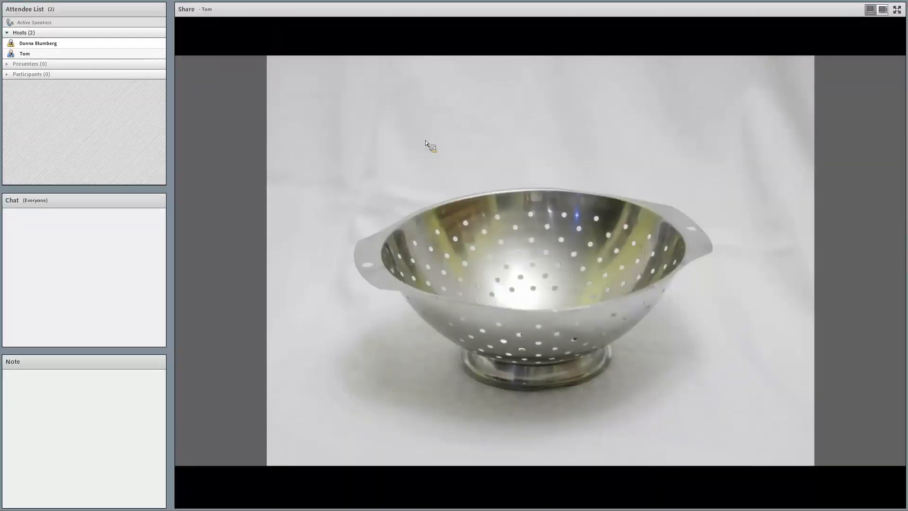
{"action": "key", "text": "space"}
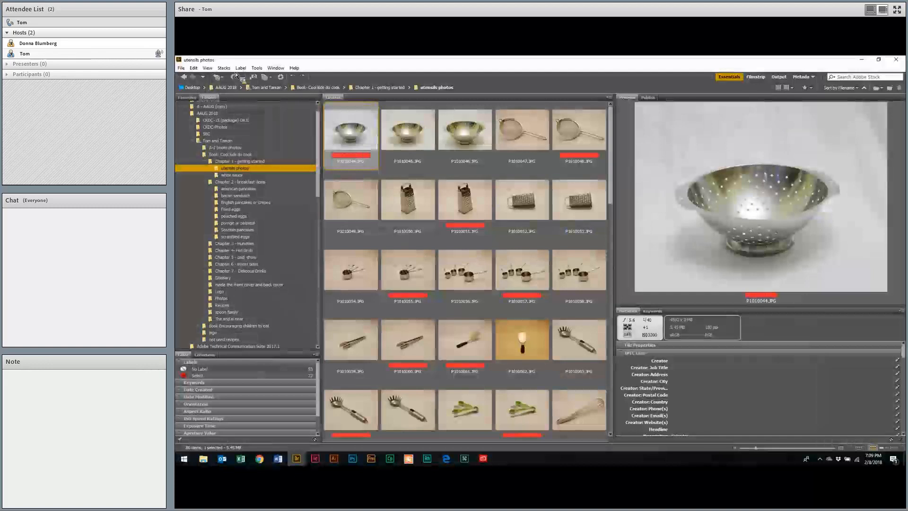
Look at the label options for P1010044.JPG and page through the utensils photos in full-screen preview
{"action": "left_click", "coordinate": [242, 69]}
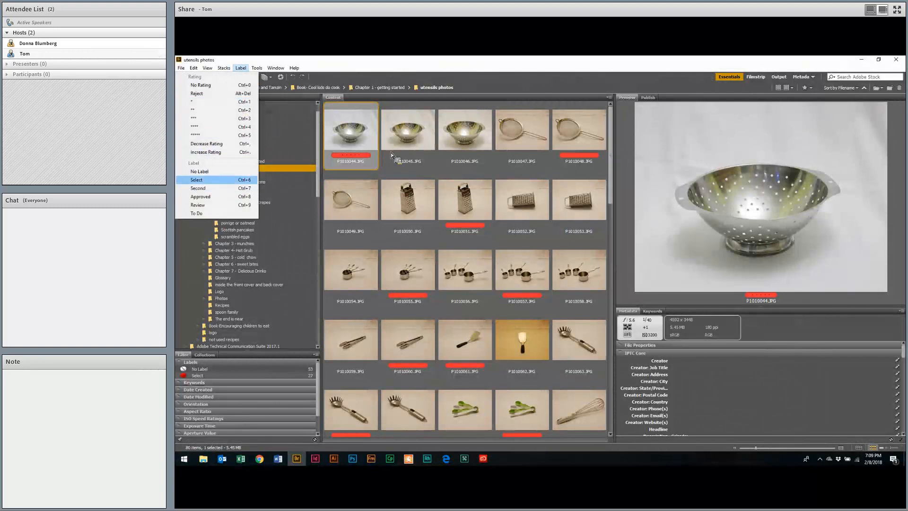
{"action": "left_click", "coordinate": [357, 133]}
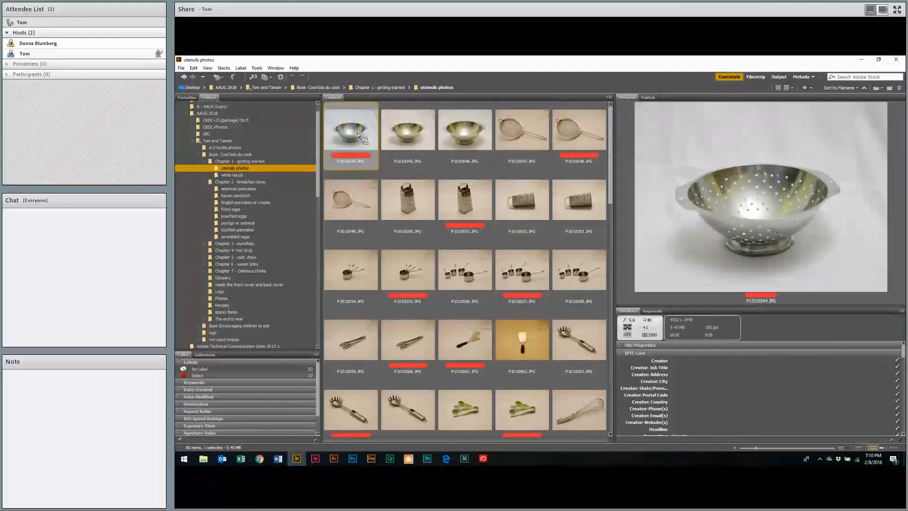
{"action": "key", "text": "space"}
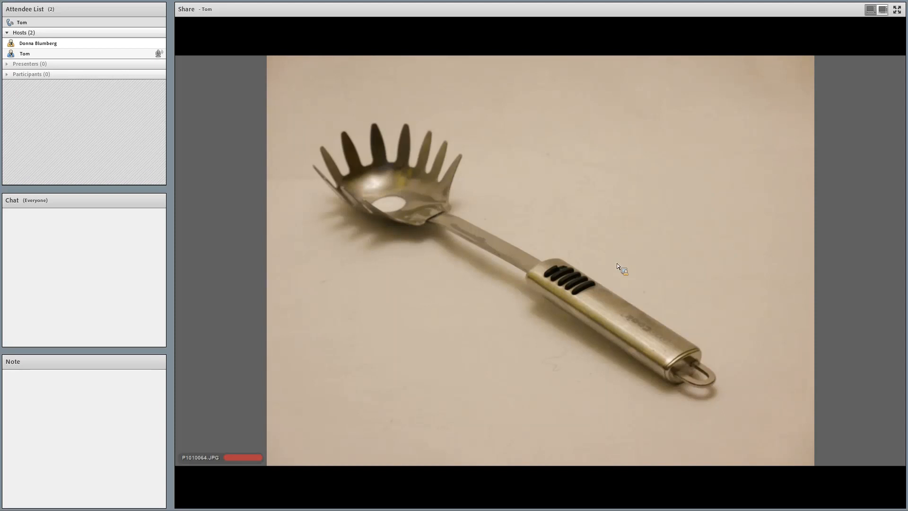
{"action": "key", "text": "Right"}
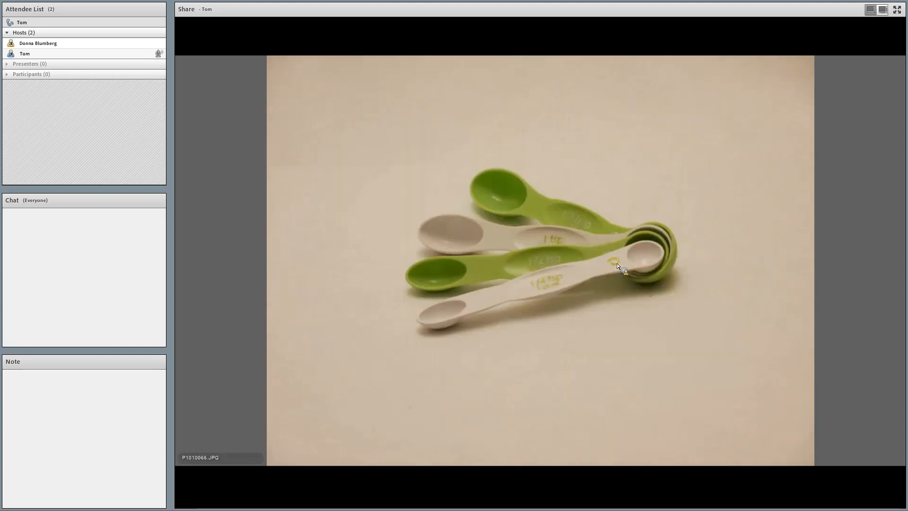
{"action": "key", "text": "Escape"}
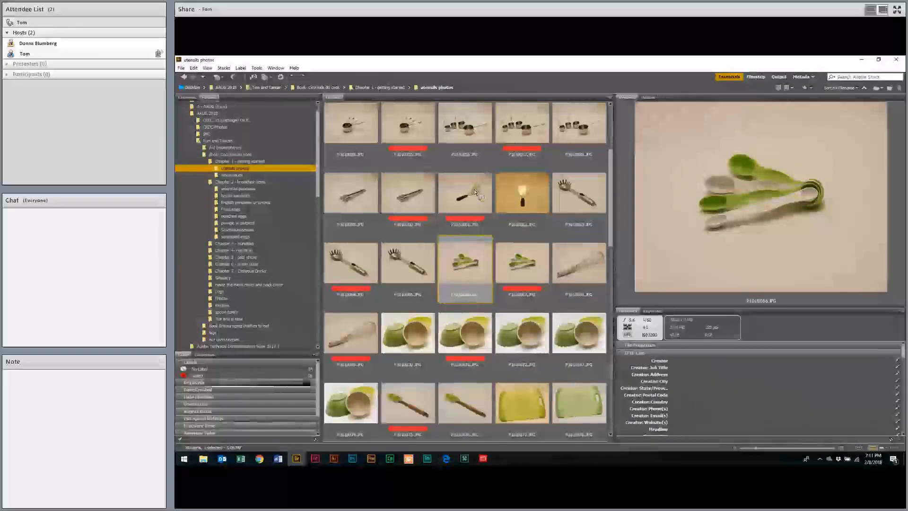
Browse the white sauce and american pancakes folders again, and switch to InDesign to view the Utensils spread
{"action": "left_click", "coordinate": [238, 176]}
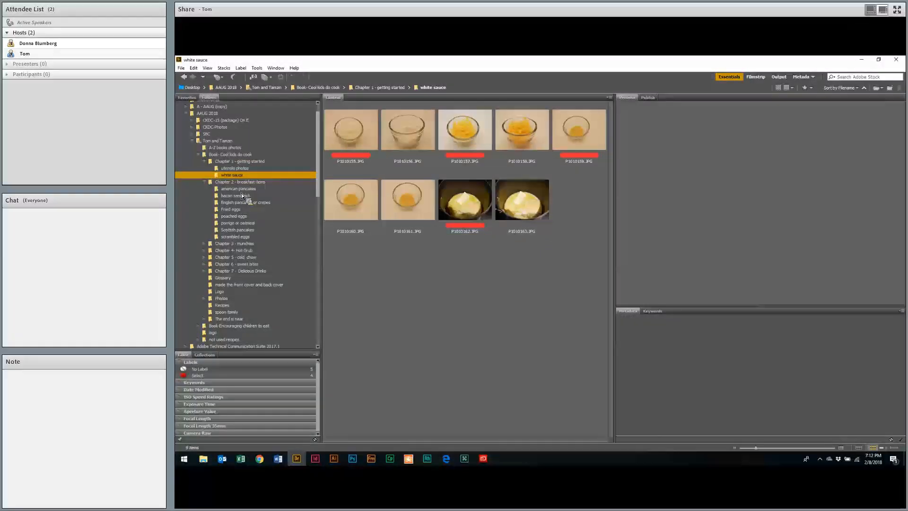
{"action": "left_click", "coordinate": [239, 188]}
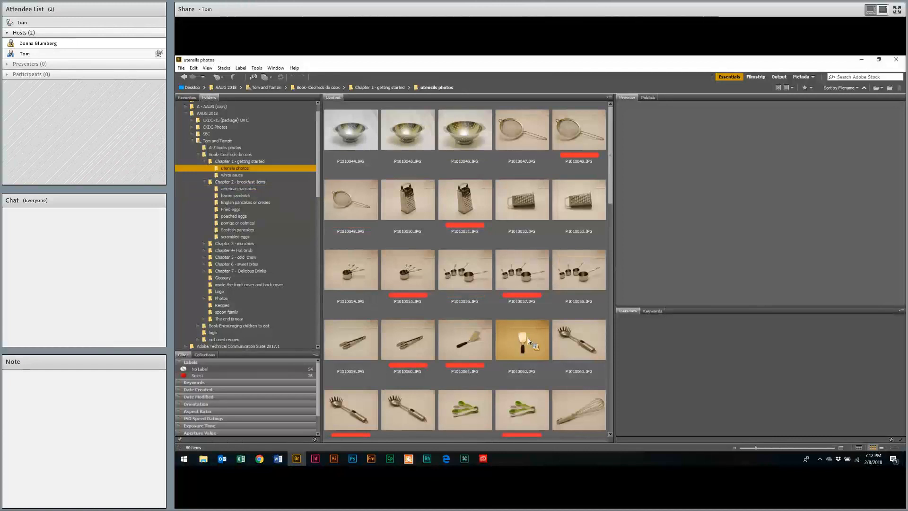
{"action": "key", "text": "alt+Tab"}
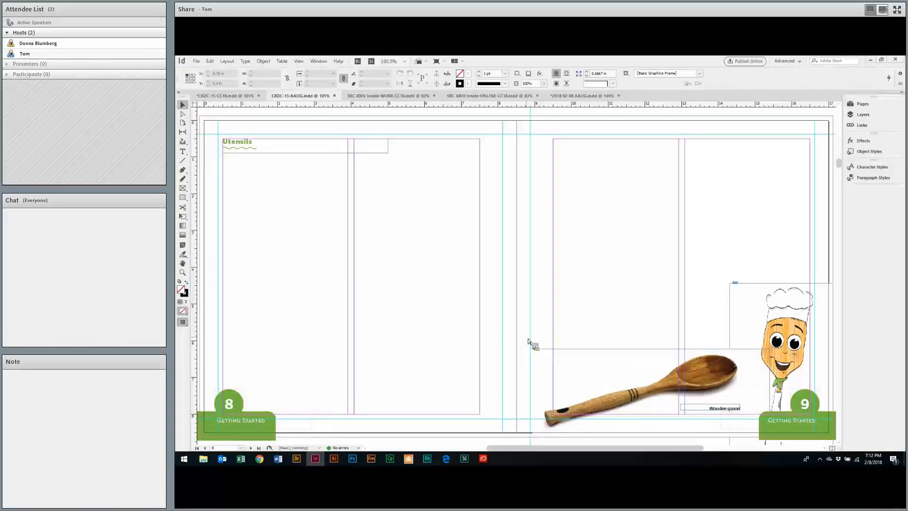
Go back to Bridge and select all the utensils photos that carry the Select label
{"action": "key", "text": "alt+Tab"}
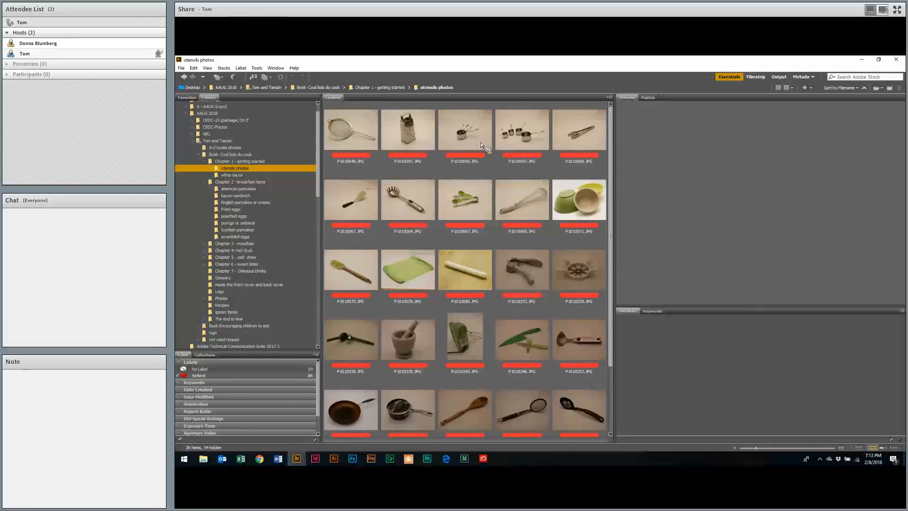
{"action": "left_click", "coordinate": [481, 142]}
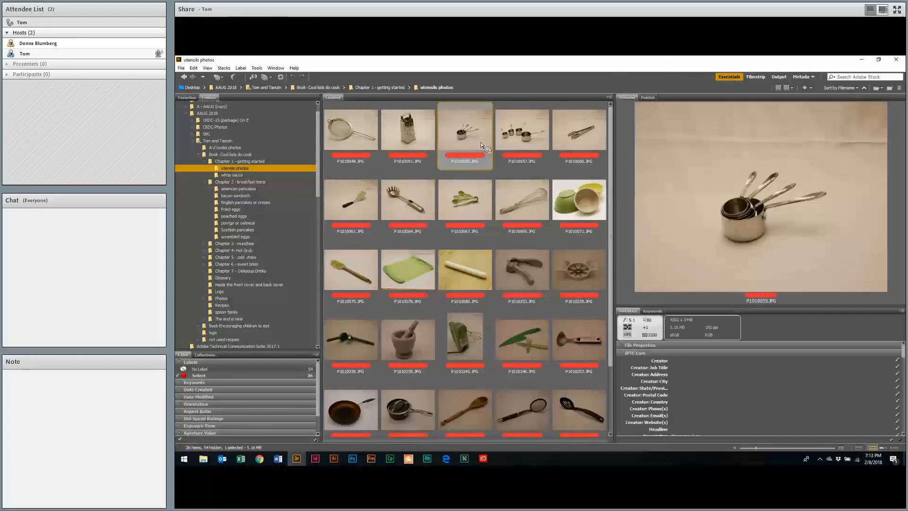
{"action": "key", "text": "ctrl+a"}
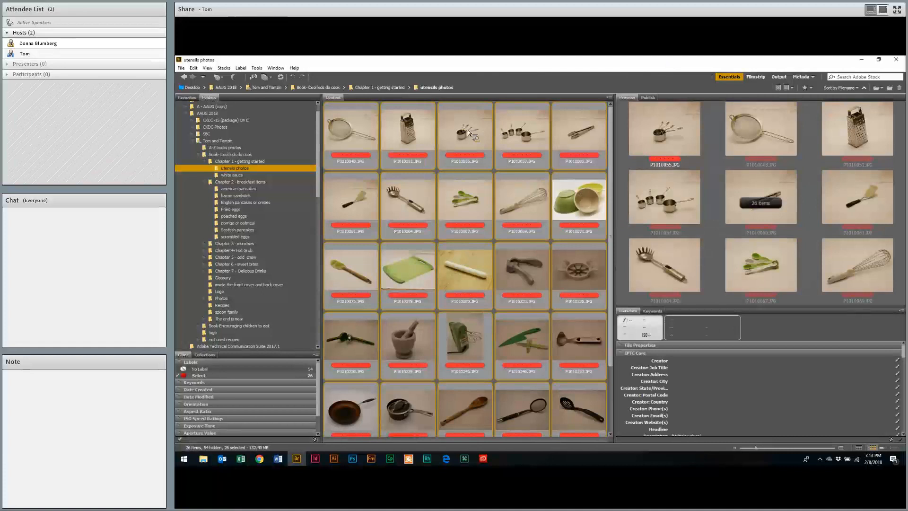
{"action": "right_click", "coordinate": [468, 130]}
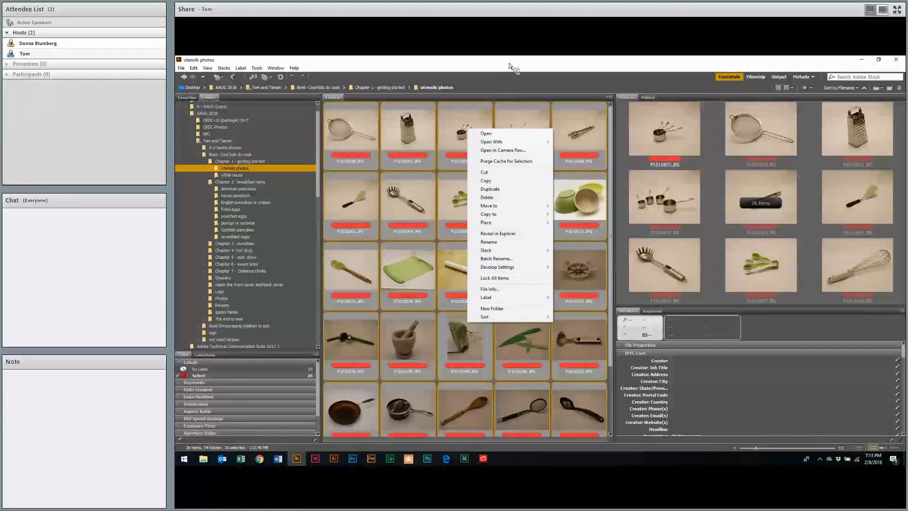
{"action": "left_click", "coordinate": [511, 66]}
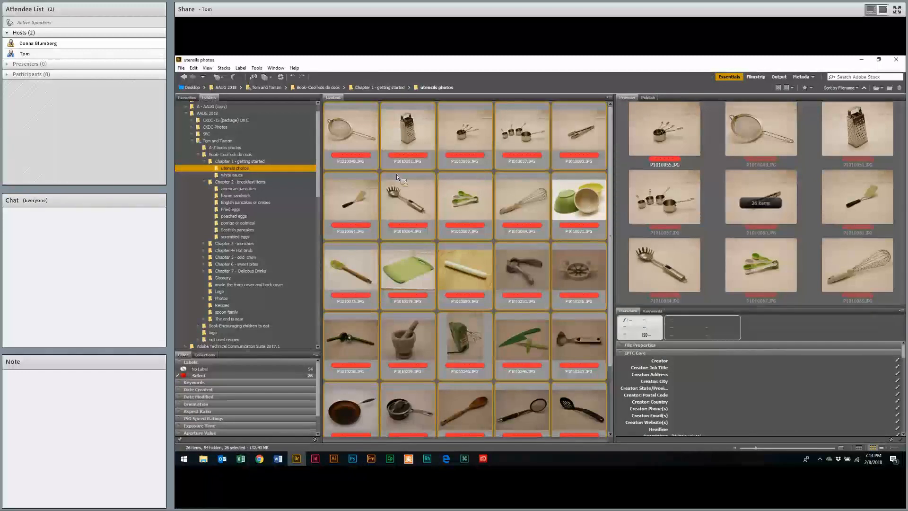
Place the selected utensils photos in InDesign straight from Bridge
{"action": "right_click", "coordinate": [465, 137]}
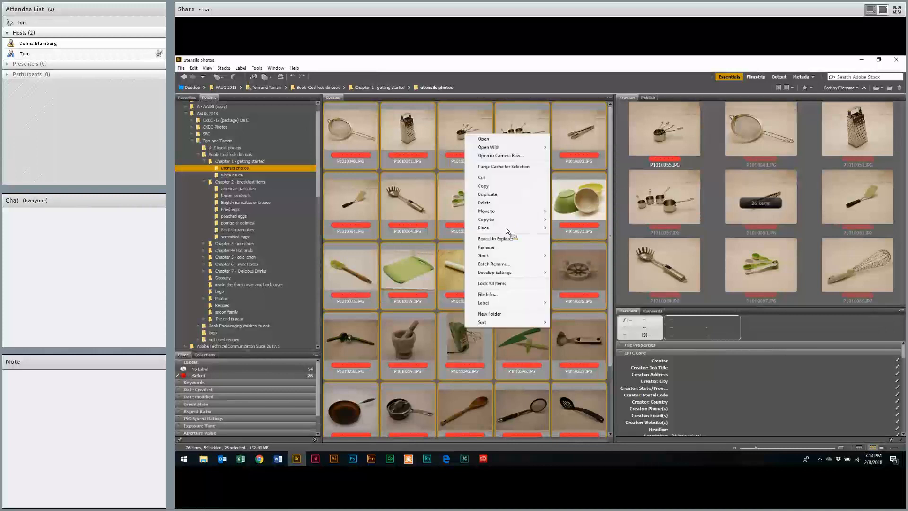
{"action": "mouse_move", "coordinate": [508, 231]}
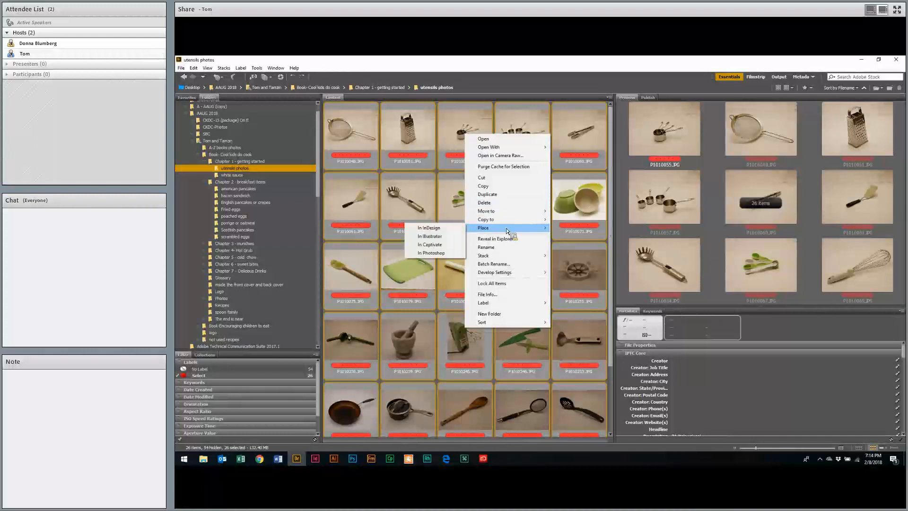
{"action": "left_click", "coordinate": [428, 231]}
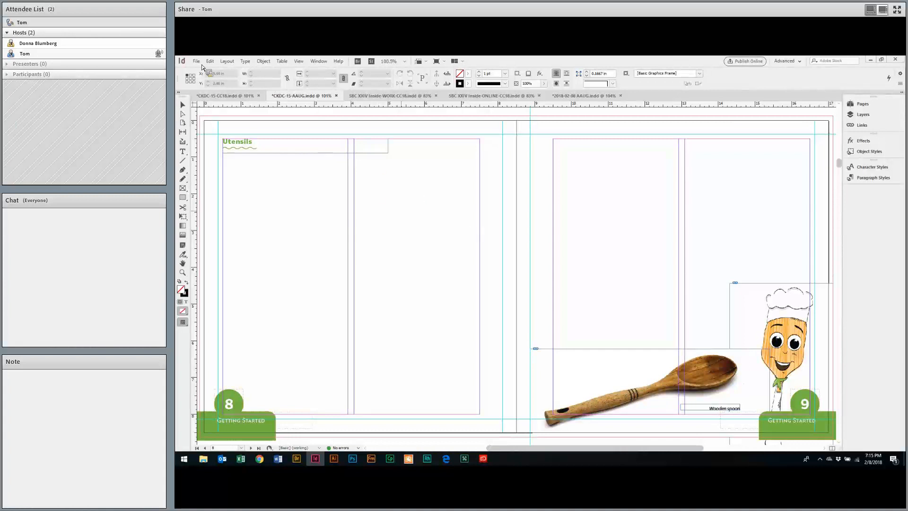
Look through InDesign's file commands while the Utensils spread is open
{"action": "key", "text": "alt+f"}
{"action": "key", "text": "Down"}
{"action": "key", "text": "Down"}
{"action": "key", "text": "Down"}
{"action": "key", "text": "Down"}
{"action": "key", "text": "Down"}
{"action": "key", "text": "Down"}
{"action": "key", "text": "Down"}
{"action": "key", "text": "Down"}
{"action": "key", "text": "Down"}
{"action": "key", "text": "Down"}
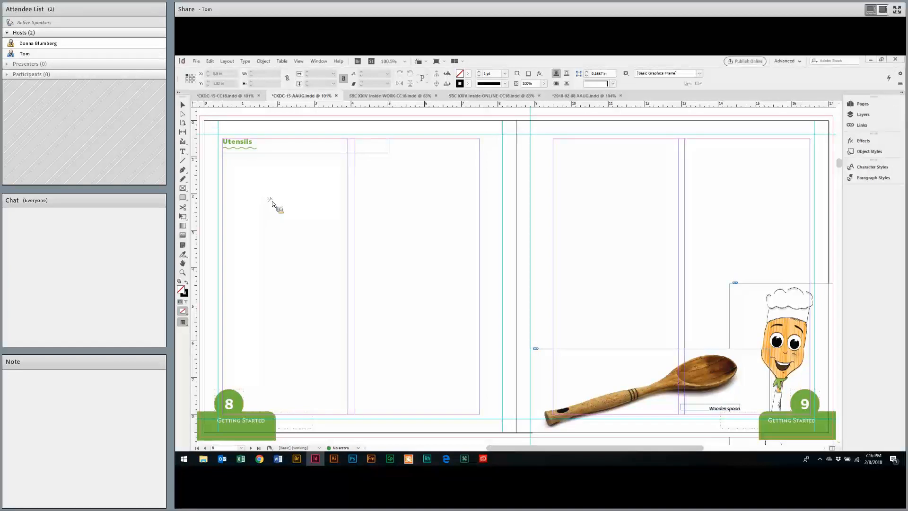
Place the loaded utensils photos across pages 8 and 9 as a grid of six columns and four rows below the Utensils heading
{"action": "left_click_drag", "start_coordinate": [383, 266], "coordinate": [440, 296]}
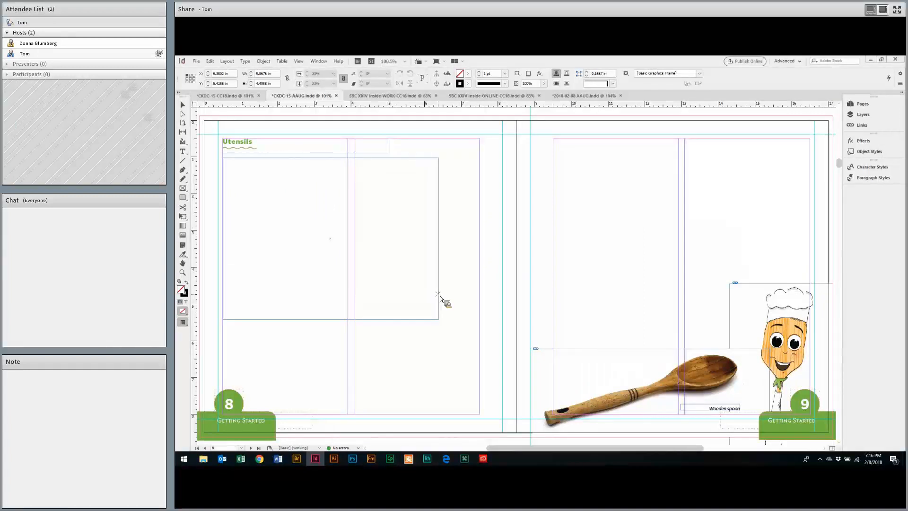
{"action": "key", "text": "Up"}
{"action": "key", "text": "Right"}
{"action": "key", "text": "Up"}
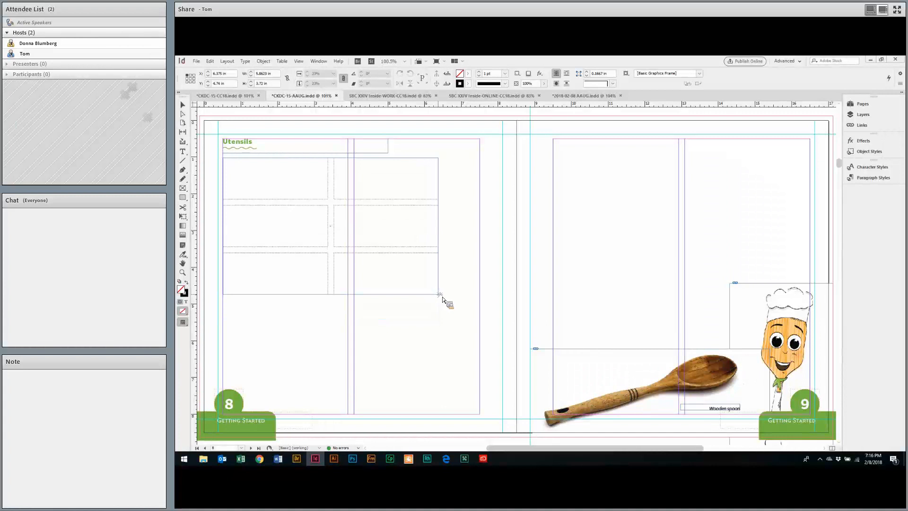
{"action": "key", "text": "Right"}
{"action": "left_click_drag", "start_coordinate": [472, 305], "coordinate": [745, 347]}
{"action": "key", "text": "Right"}
{"action": "key", "text": "Right"}
{"action": "key", "text": "Right"}
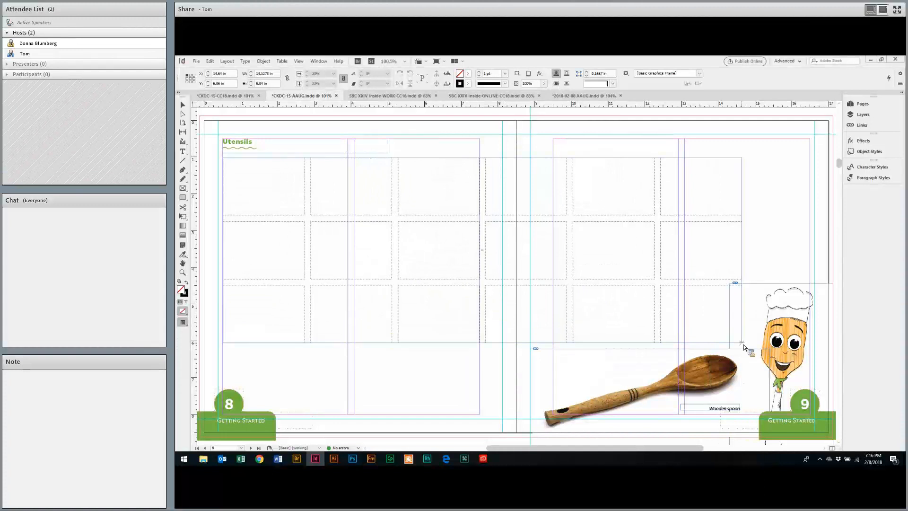
{"action": "key", "text": "Up"}
{"action": "left_click_drag", "start_coordinate": [736, 399], "coordinate": [744, 387]}
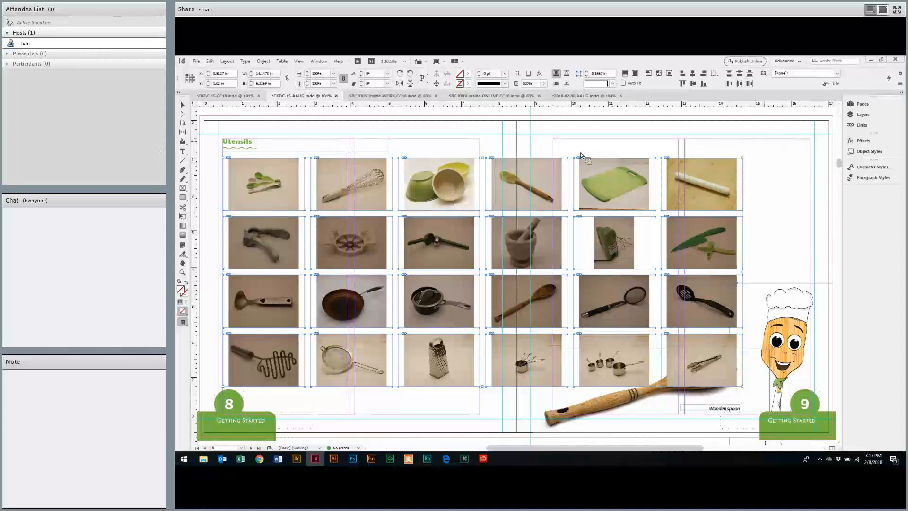
Place the two remaining loaded photos, the fish slice and the spaghetti spoon, side by side on the pasteboard beside page 9
{"action": "scroll", "coordinate": [621, 183], "scroll_direction": "right", "scroll_amount": 6}
{"action": "left_click", "coordinate": [553, 136]}
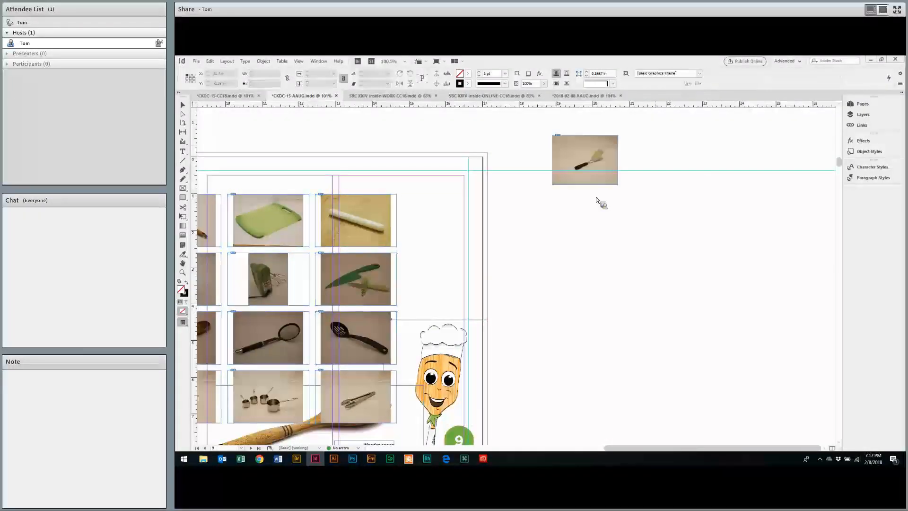
{"action": "left_click", "coordinate": [650, 136]}
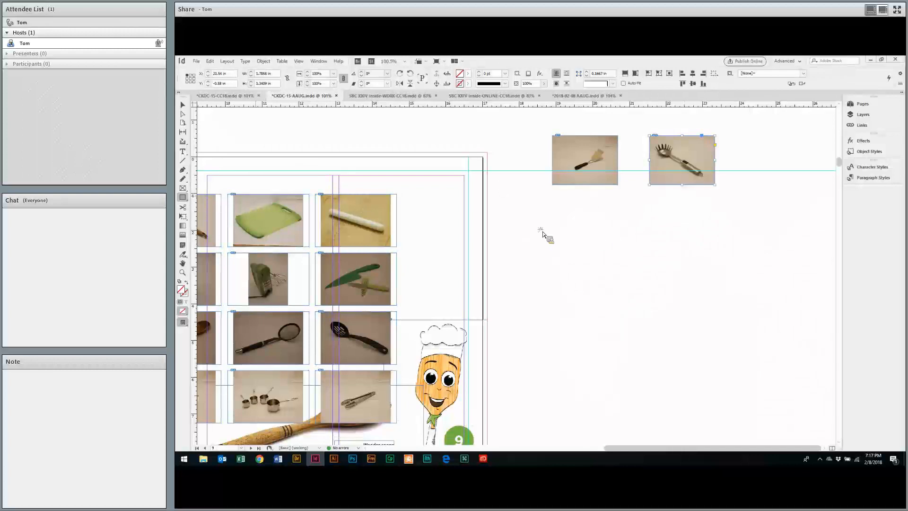
Draw a grid of empty rectangle frames, five columns by four rows, on the pasteboard and delete it
{"action": "mouse_move", "coordinate": [666, 306]}
{"action": "left_mouse_down"}
{"action": "mouse_move", "coordinate": [730, 320]}
{"action": "mouse_move", "coordinate": [788, 369]}
{"action": "mouse_move", "coordinate": [797, 423]}
{"action": "mouse_move", "coordinate": [817, 373]}
{"action": "mouse_move", "coordinate": [808, 273]}
{"action": "left_mouse_up"}
{"action": "key", "text": "Right"}
{"action": "key", "text": "Right"}
{"action": "key", "text": "Right"}
{"action": "key", "text": "Up"}
{"action": "key", "text": "Up"}
{"action": "key", "text": "Up"}
{"action": "key", "text": "Right"}
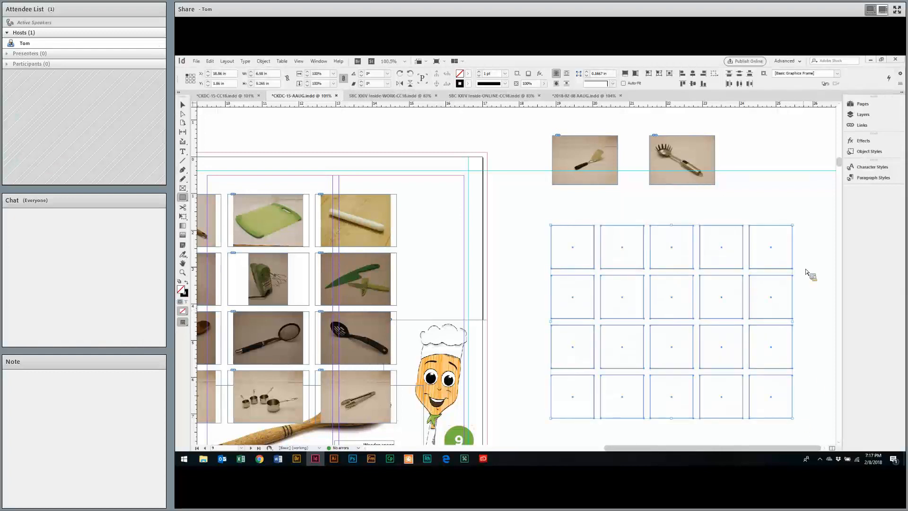
{"action": "key", "text": "Delete"}
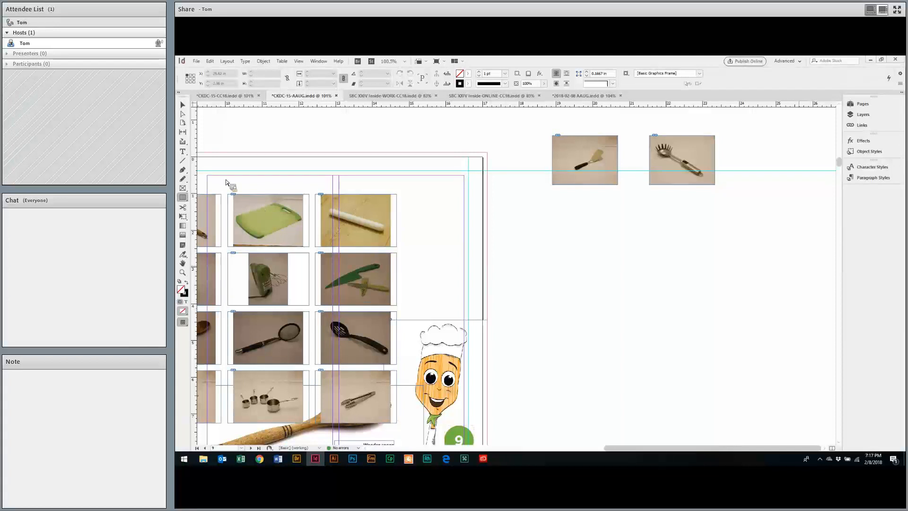
Draw a grid of threaded text frames, three columns by two rows, on the pasteboard and delete it
{"action": "left_click", "coordinate": [182, 151]}
{"action": "left_click", "coordinate": [529, 224]}
{"action": "left_click_drag", "start_coordinate": [719, 371], "coordinate": [799, 371]}
{"action": "key", "text": "Right"}
{"action": "key", "text": "Up"}
{"action": "key", "text": "Right"}
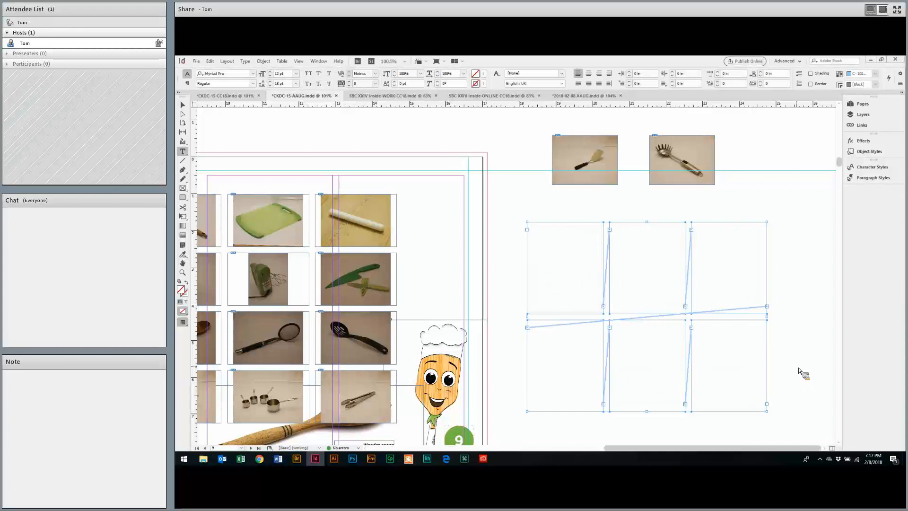
{"action": "key", "text": "Delete"}
Move the last three columns of utensils photos onto page 9, aligned with the page's top and side margins
{"action": "key", "text": "ctrl+alt+0"}
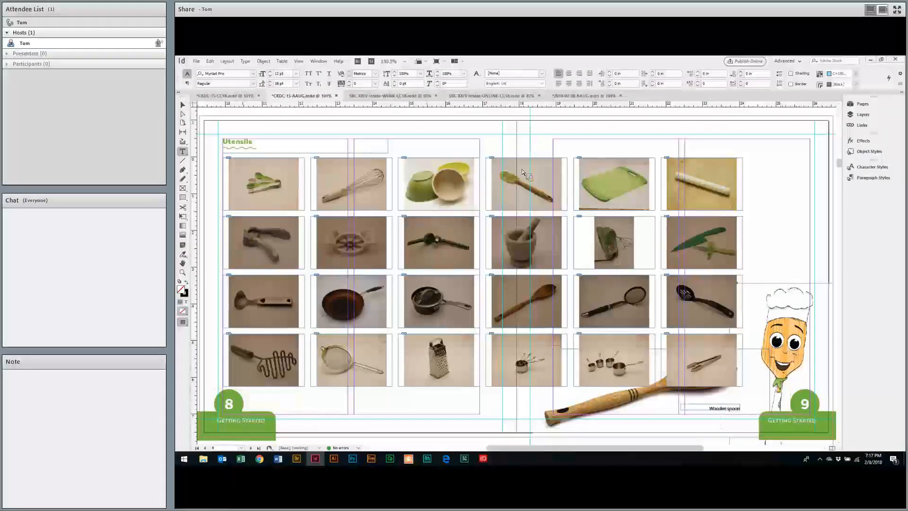
{"action": "key", "text": "v"}
{"action": "left_click_drag", "start_coordinate": [691, 343], "coordinate": [690, 346]}
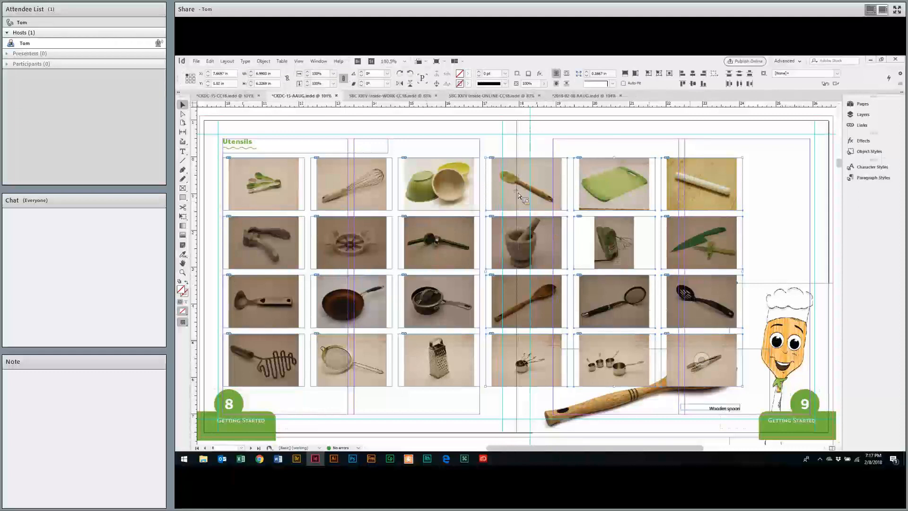
{"action": "left_click_drag", "start_coordinate": [577, 178], "coordinate": [586, 172]}
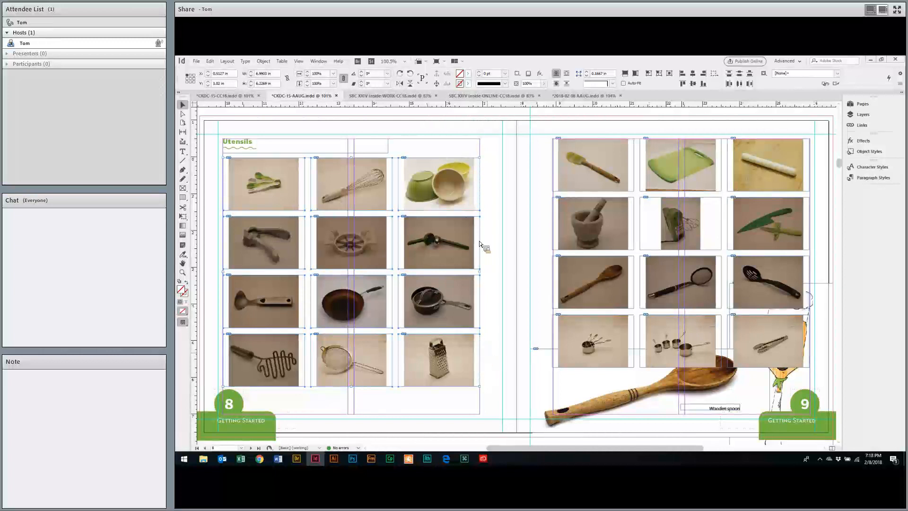
Select the photos on both pages of the Utensils spread and nudge them down about 0.04 in
{"action": "left_click_drag", "start_coordinate": [543, 142], "coordinate": [782, 364]}
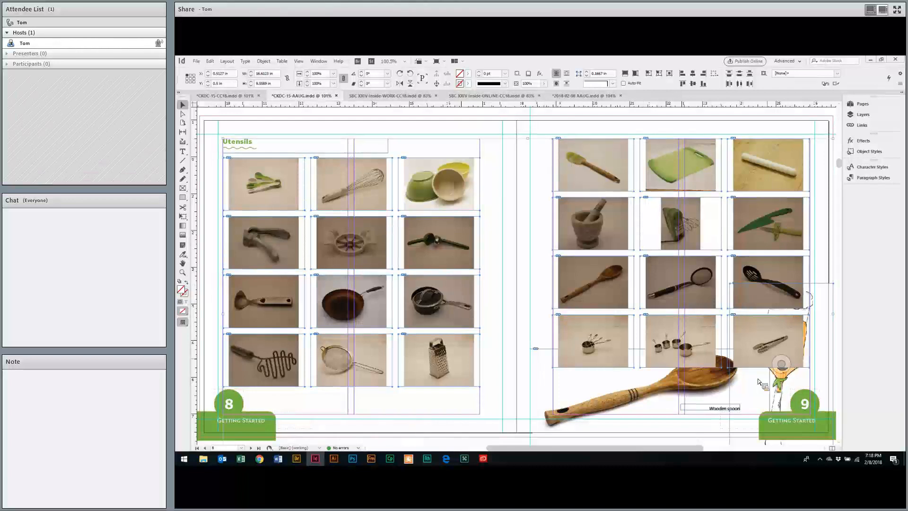
{"action": "key", "text": "Down"}
{"action": "key", "text": "Down"}
{"action": "key", "text": "Down"}
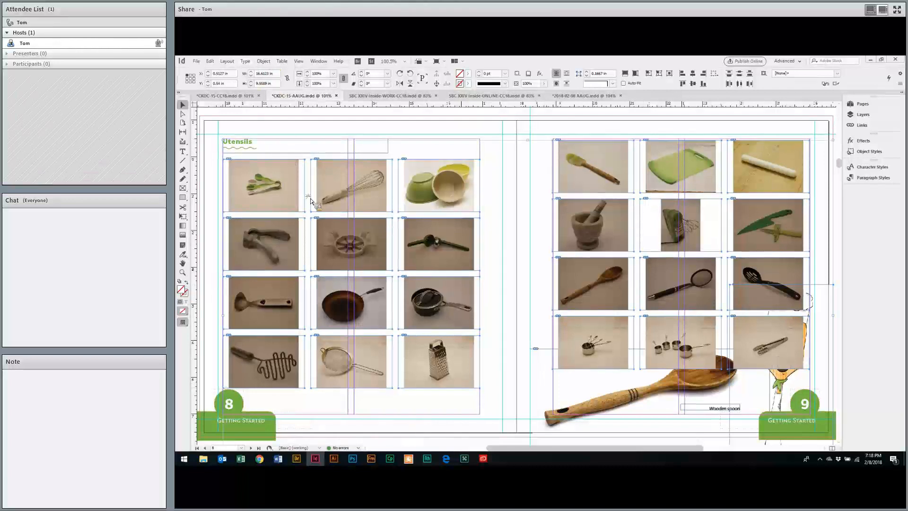
Fit the selected photos to their frames with Fill Frame Proportionally and deselect them
{"action": "left_click", "coordinate": [263, 61]}
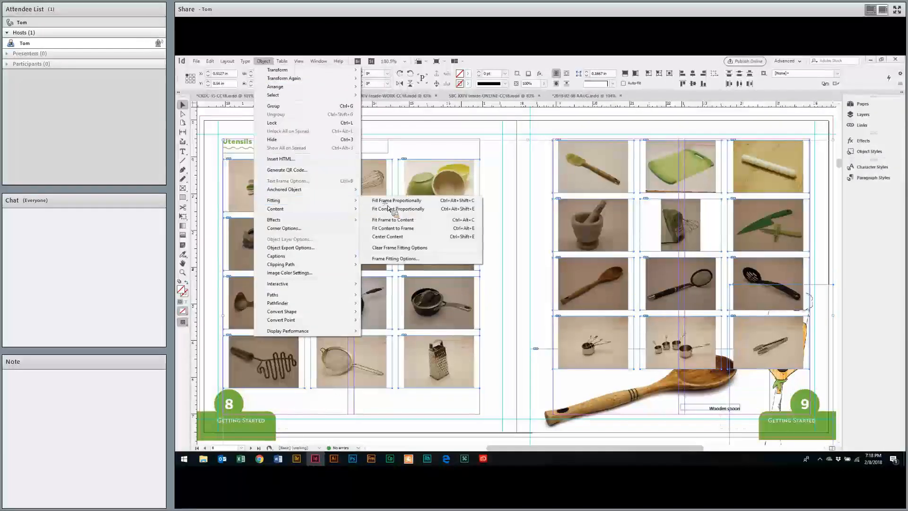
{"action": "mouse_move", "coordinate": [354, 201]}
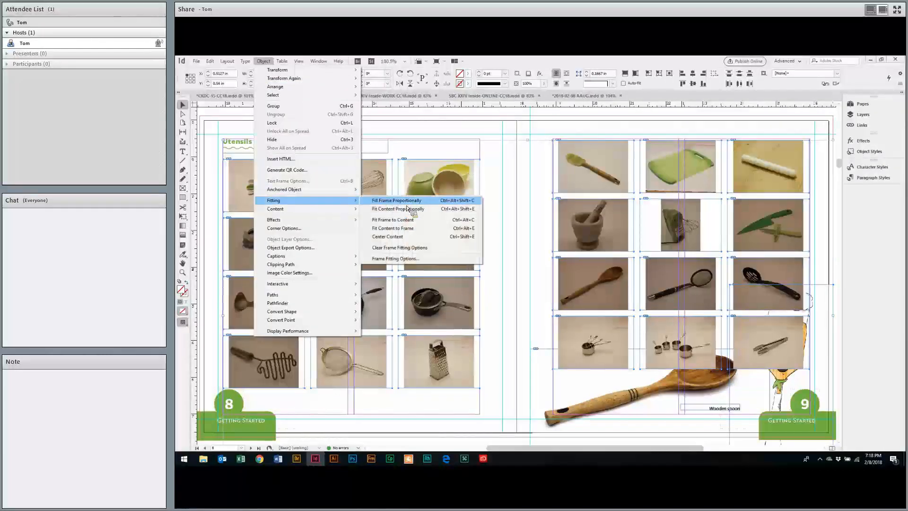
{"action": "left_click", "coordinate": [396, 200]}
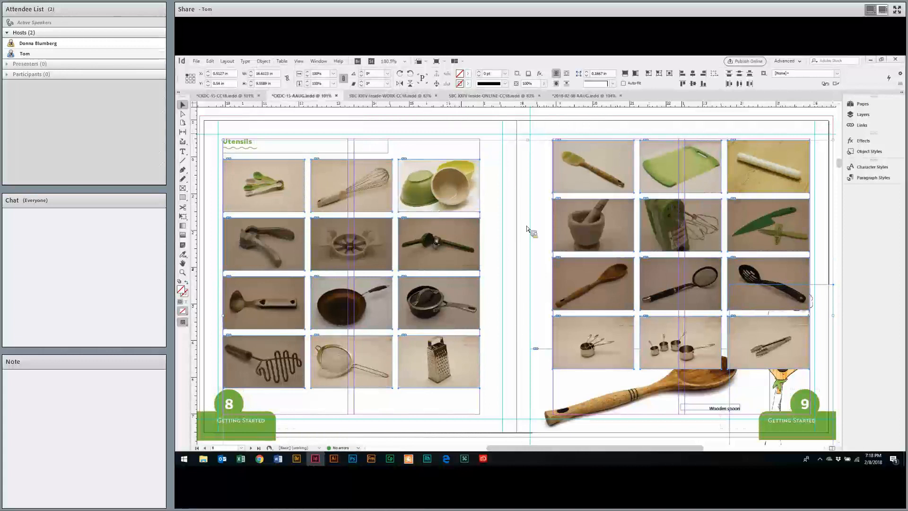
{"action": "left_click", "coordinate": [519, 175]}
Review the Fitting commands available for the mixing bowls photo, without applying any
{"action": "left_click", "coordinate": [265, 67]}
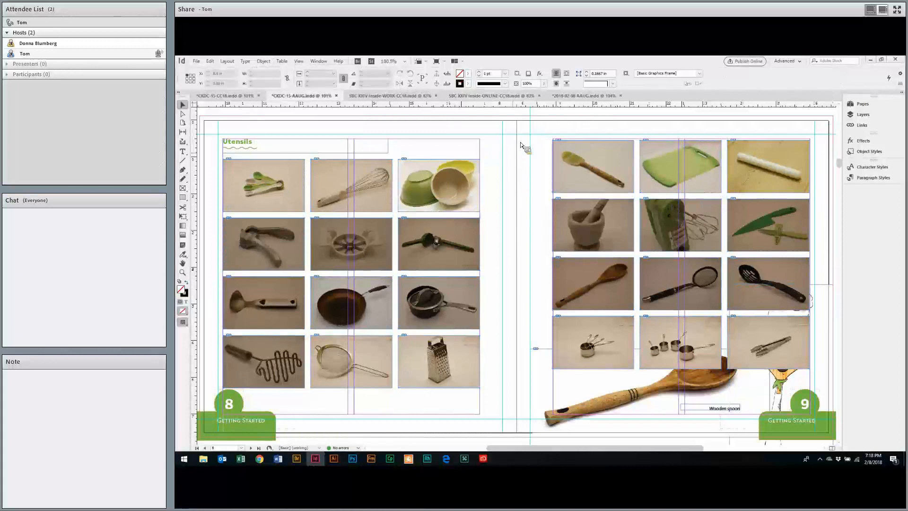
{"action": "left_click", "coordinate": [469, 171]}
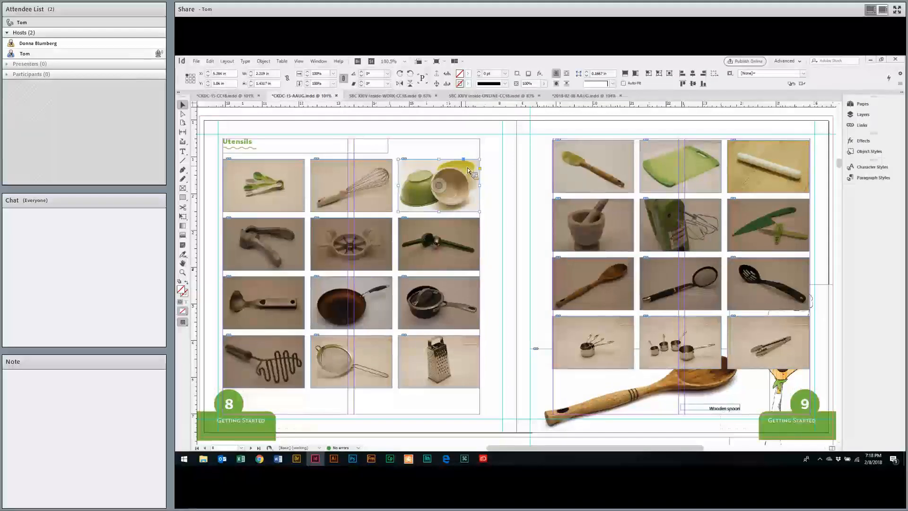
{"action": "left_click", "coordinate": [263, 62]}
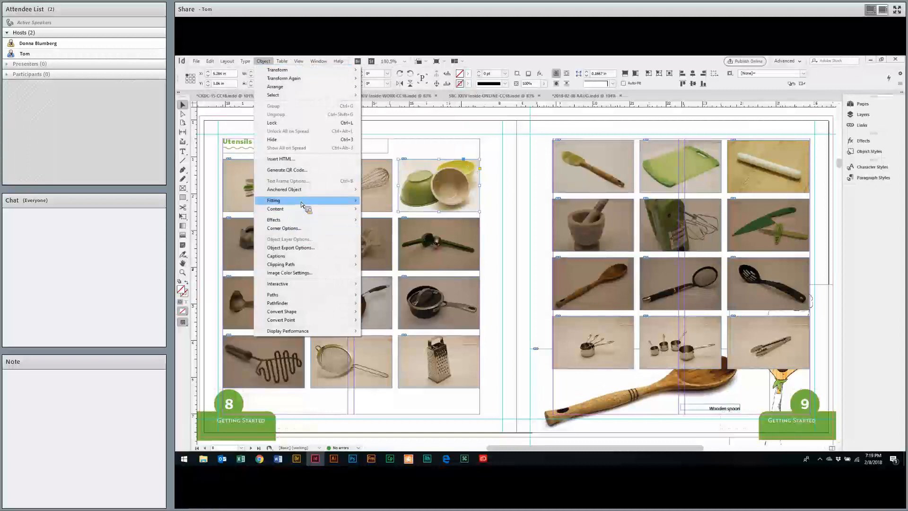
{"action": "mouse_move", "coordinate": [301, 204]}
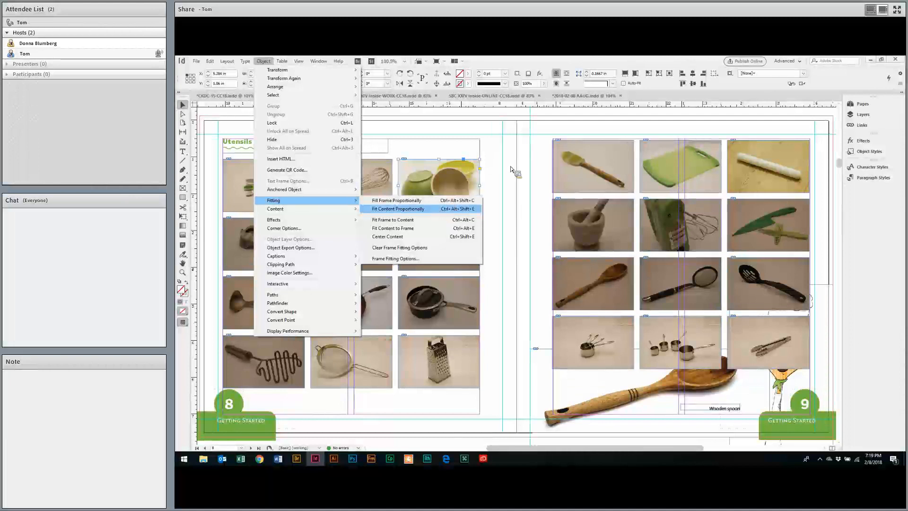
{"action": "left_click", "coordinate": [507, 222]}
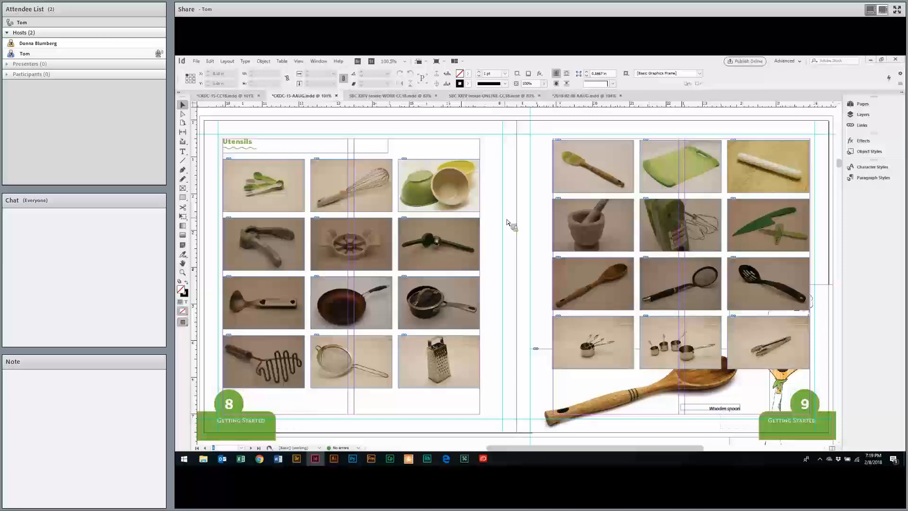
Cycle through the open documents to compare the finished, captioned Utensils spread with the working copy
{"action": "key", "text": "ctrl+Tab"}
{"action": "key", "text": "ctrl+Tab"}
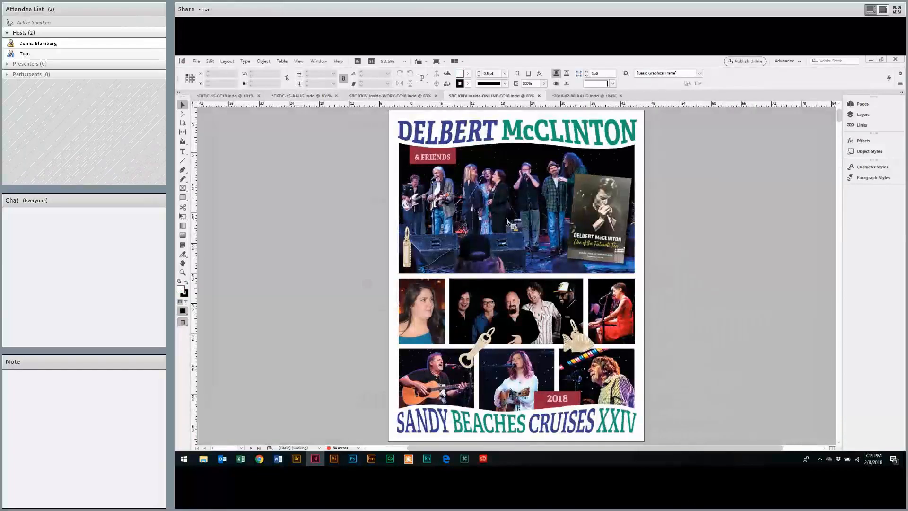
{"action": "key", "text": "ctrl+Tab"}
{"action": "key", "text": "ctrl+Tab"}
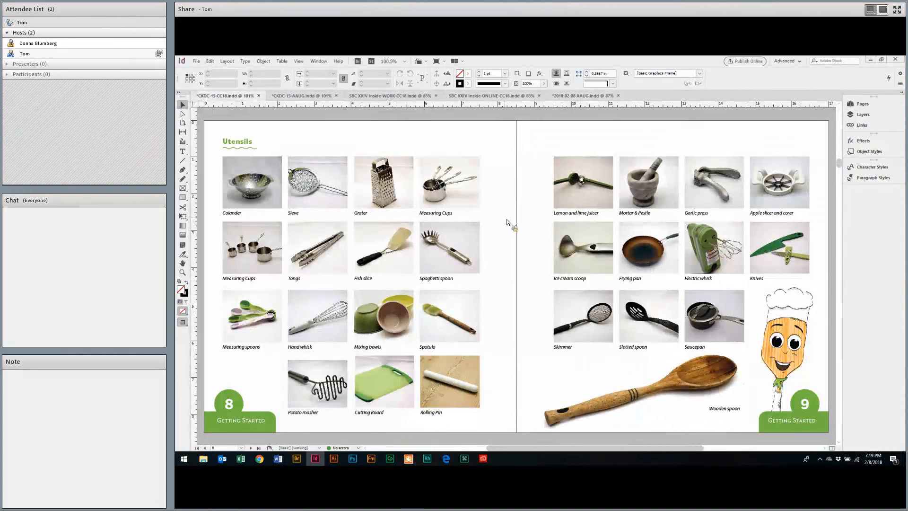
{"action": "key", "text": "ctrl+Tab"}
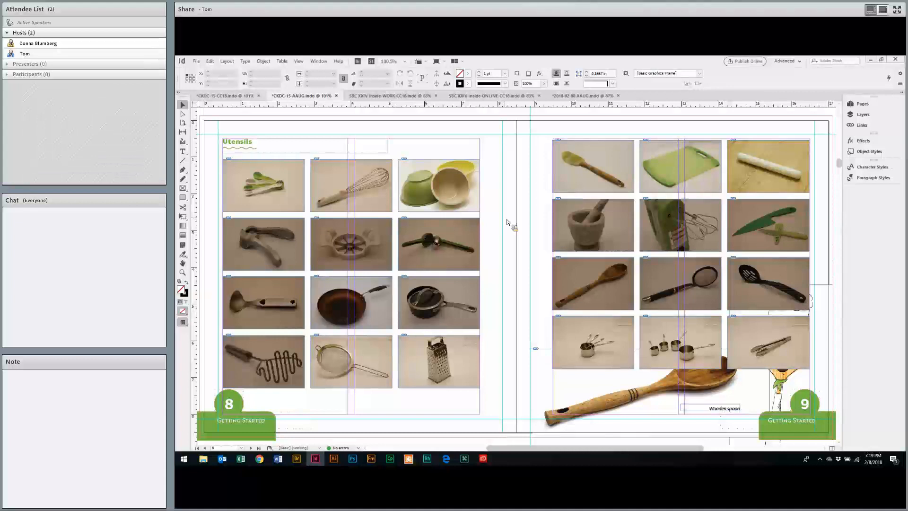
Switch to Bridge, clear the Select label filter on the utensils photos folder, and preview the second colander photo
{"action": "key", "text": "alt+Tab"}
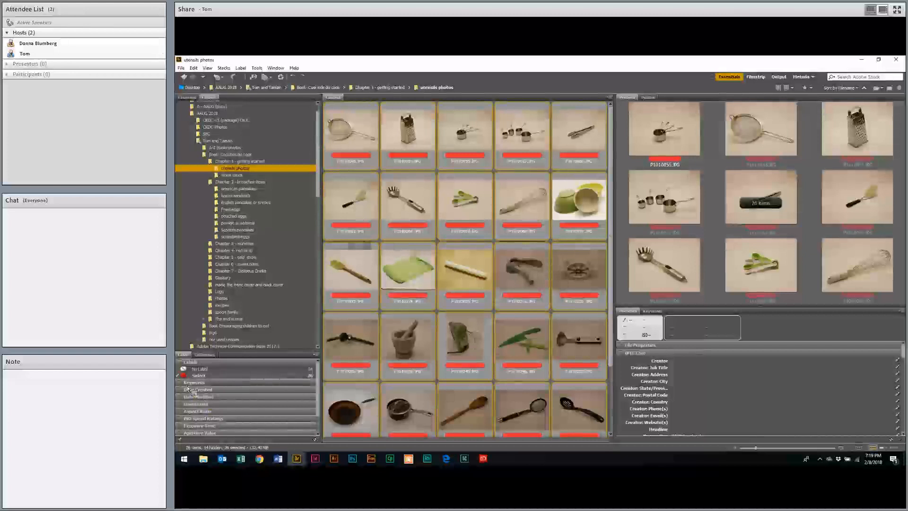
{"action": "key", "text": "ctrl+alt+a"}
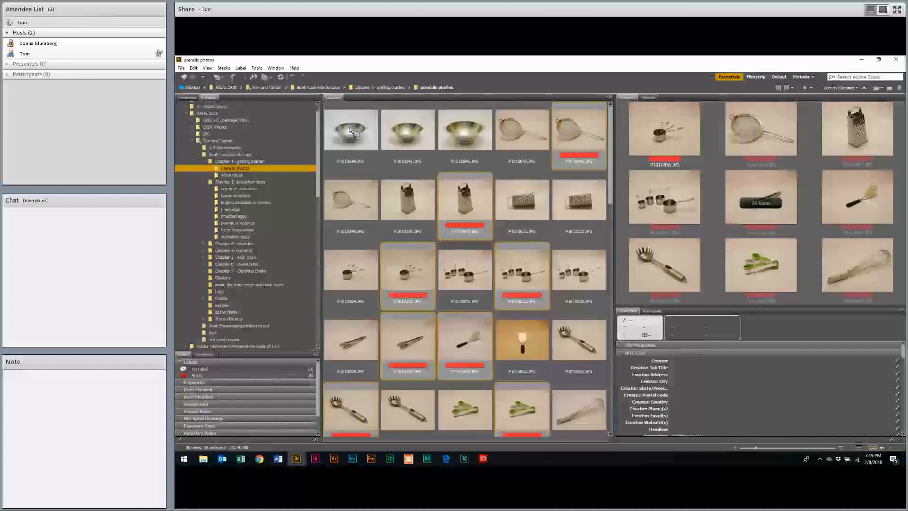
{"action": "left_click", "coordinate": [417, 143]}
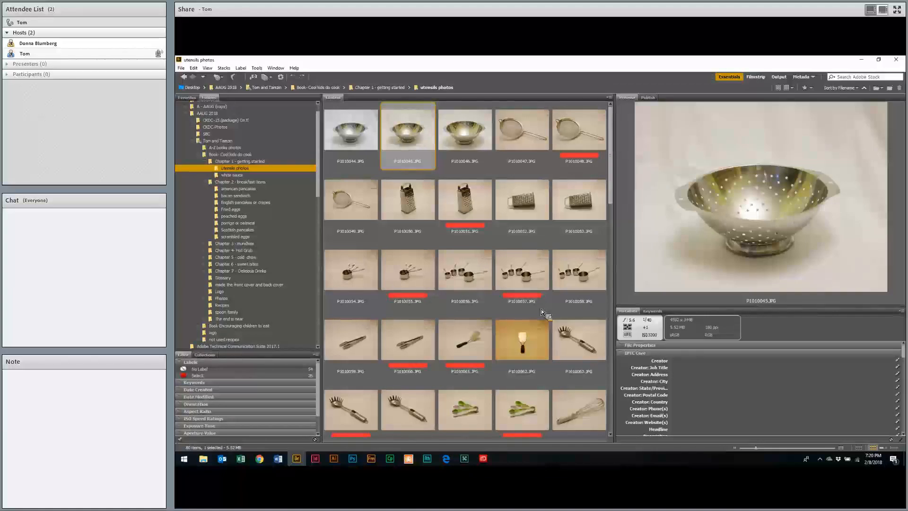
Switch back to InDesign and delete the potato masher photo from page 8
{"action": "key", "text": "alt+Tab"}
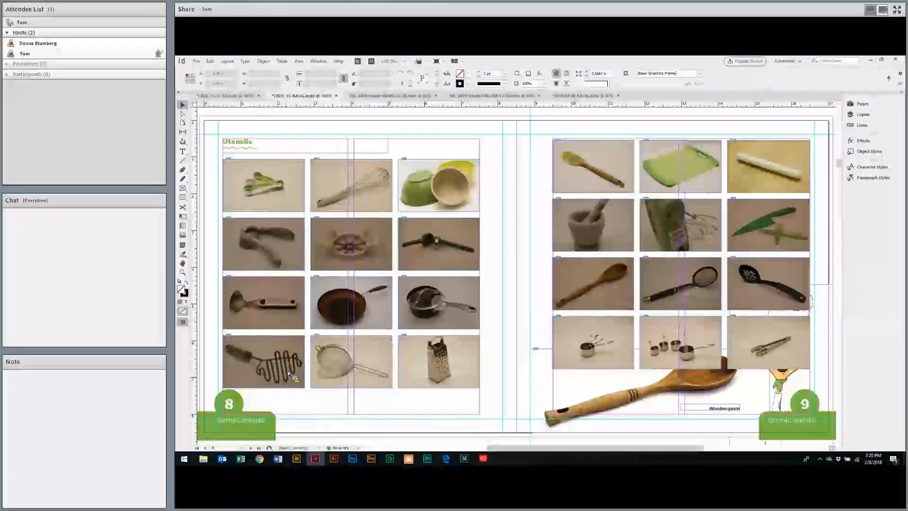
{"action": "left_click", "coordinate": [296, 350]}
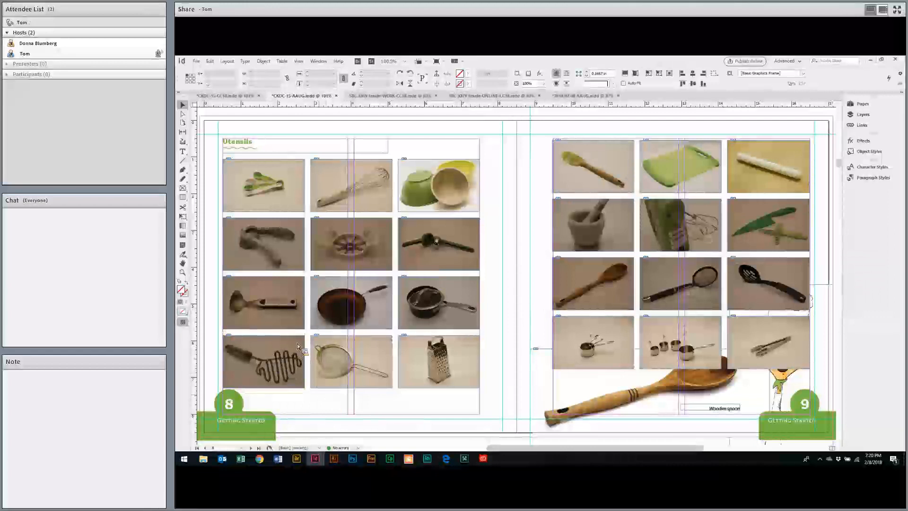
{"action": "key", "text": "Delete"}
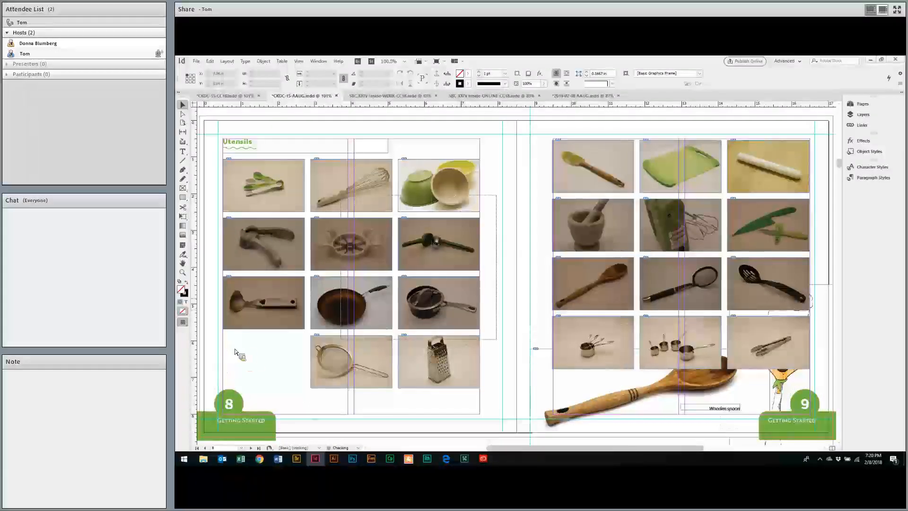
Move the lower three rows of photos down on page 8 to open caption space between the rows
{"action": "scroll", "coordinate": [248, 353], "scroll_direction": "left", "scroll_amount": 2}
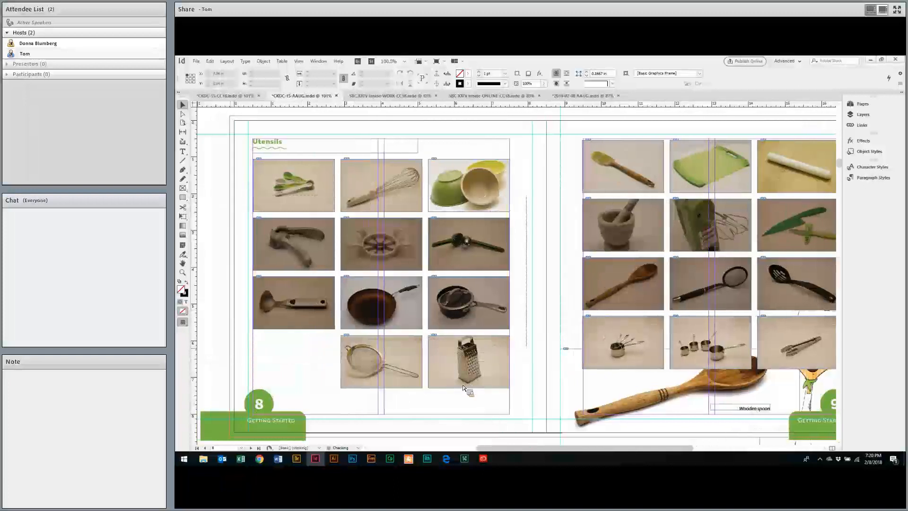
{"action": "key", "text": "Escape"}
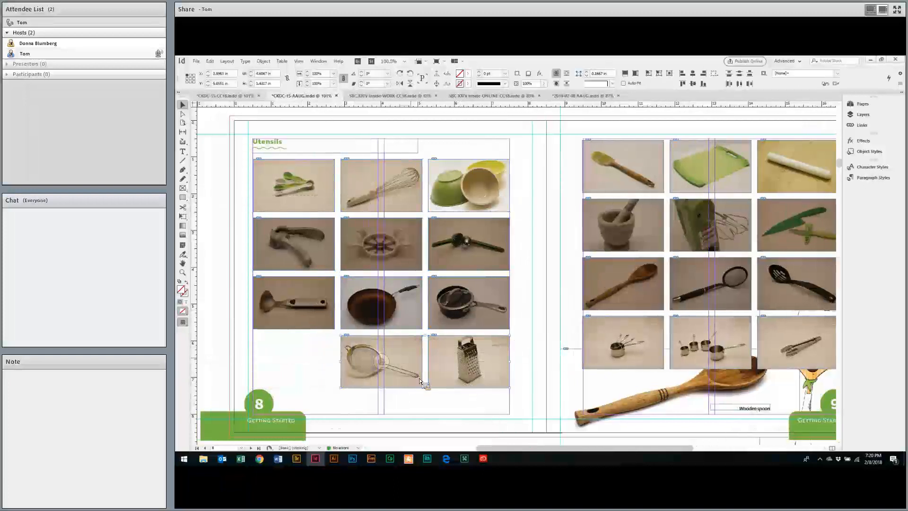
{"action": "left_click_drag", "start_coordinate": [420, 381], "coordinate": [420, 399]}
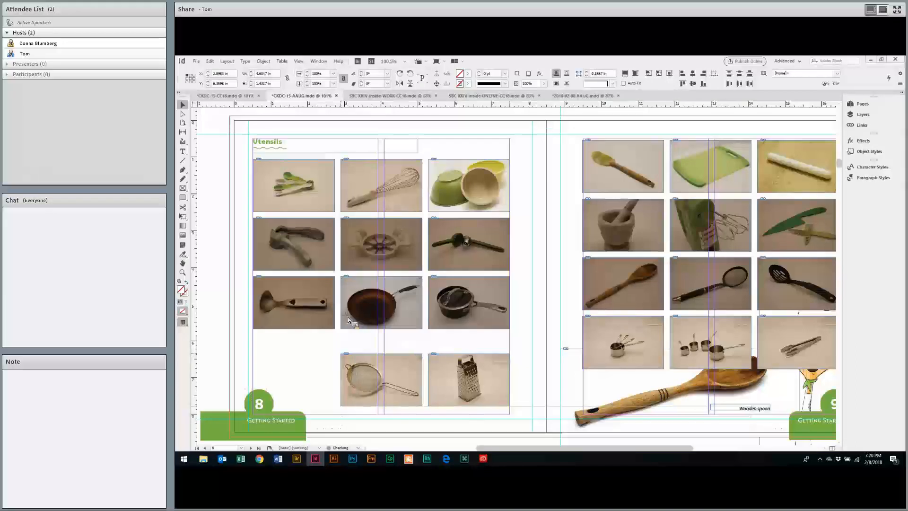
{"action": "left_click", "coordinate": [324, 303]}
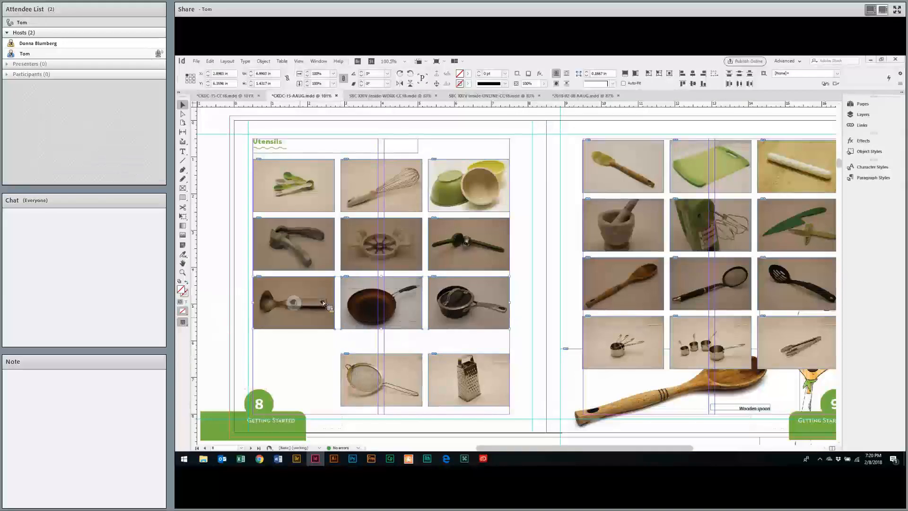
{"action": "left_click_drag", "start_coordinate": [324, 306], "coordinate": [324, 316]}
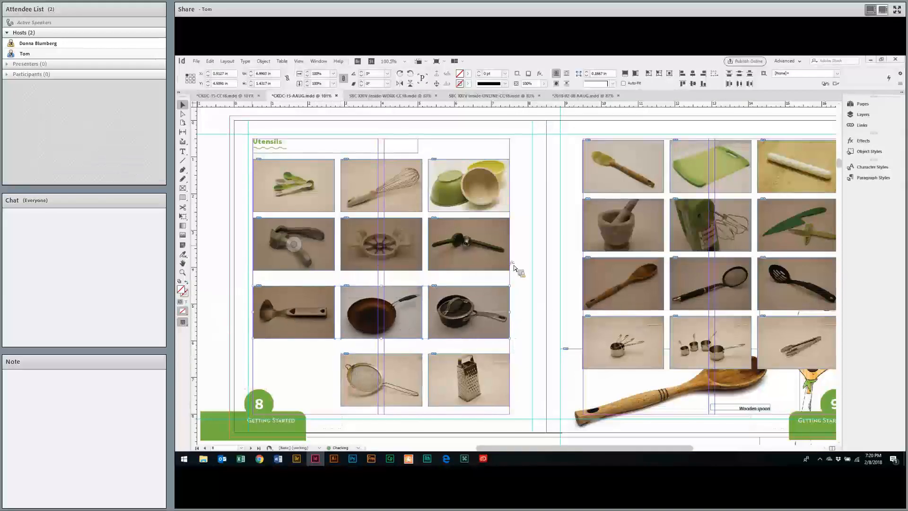
{"action": "left_click", "coordinate": [487, 264]}
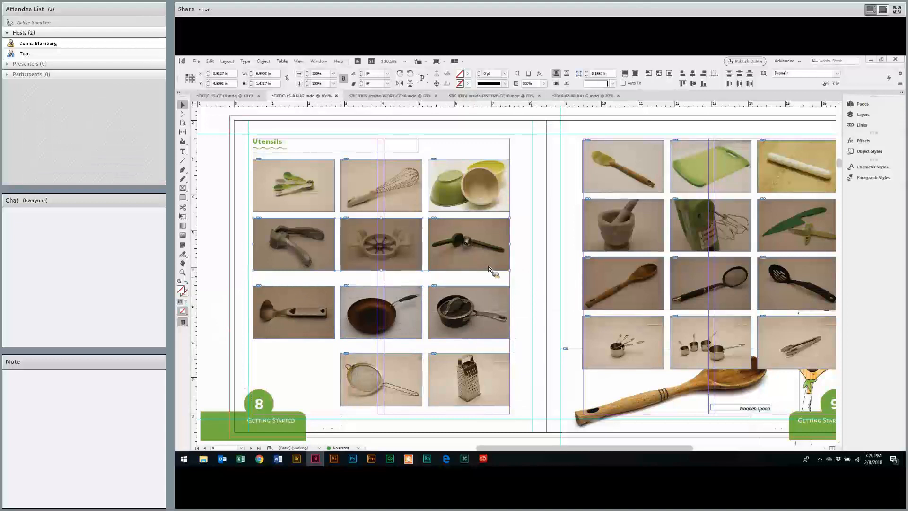
{"action": "key", "text": "shift+Down"}
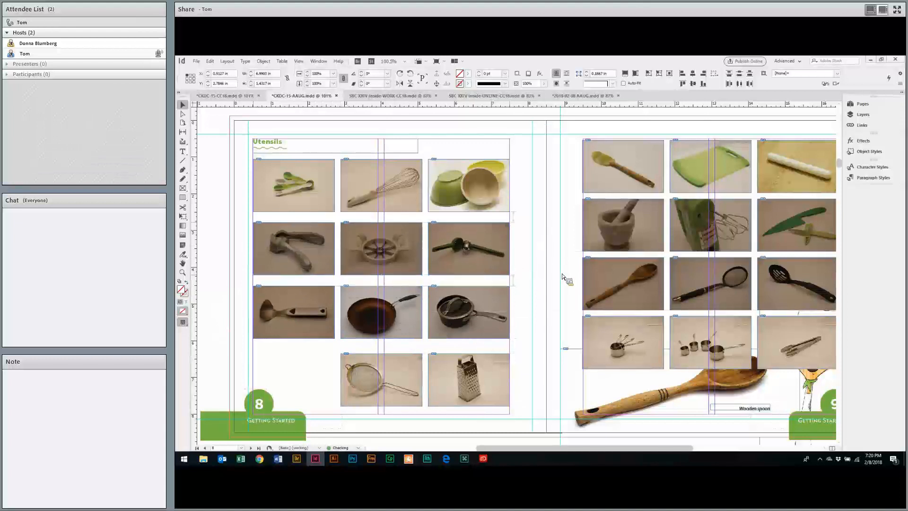
{"action": "left_click", "coordinate": [563, 277]}
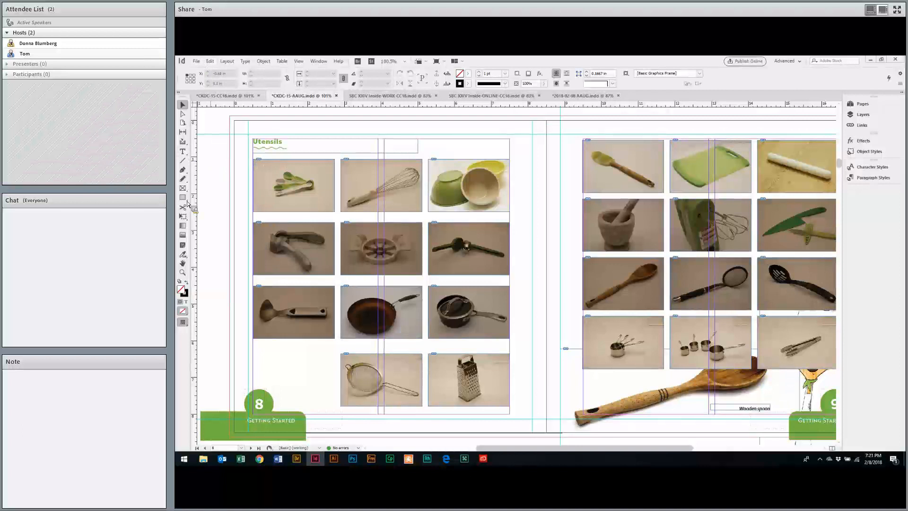
Draw a three-by-three grid of empty rectangle frames, about 3.26 by 3.64 in overall, on the pasteboard beside page 8
{"action": "scroll", "coordinate": [215, 168], "scroll_direction": "left", "scroll_amount": 5}
{"action": "key", "text": "m"}
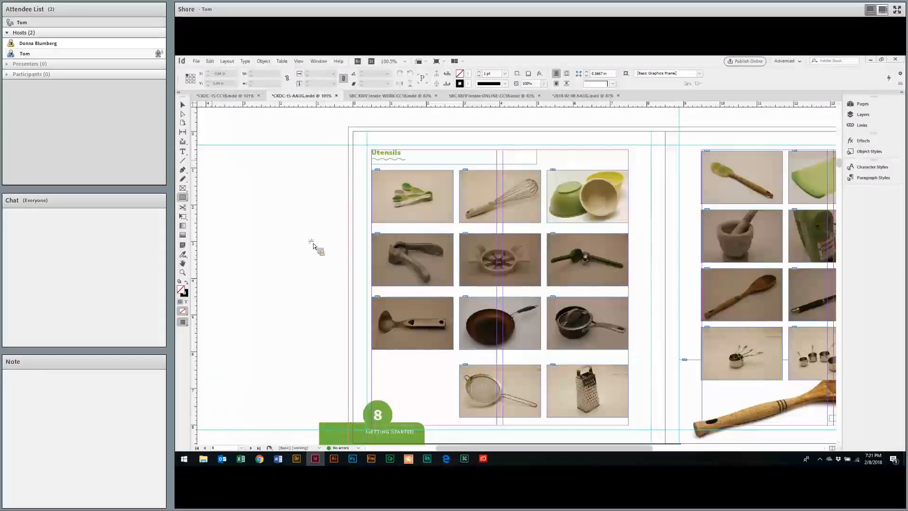
{"action": "left_click_drag", "start_coordinate": [213, 161], "coordinate": [323, 260]}
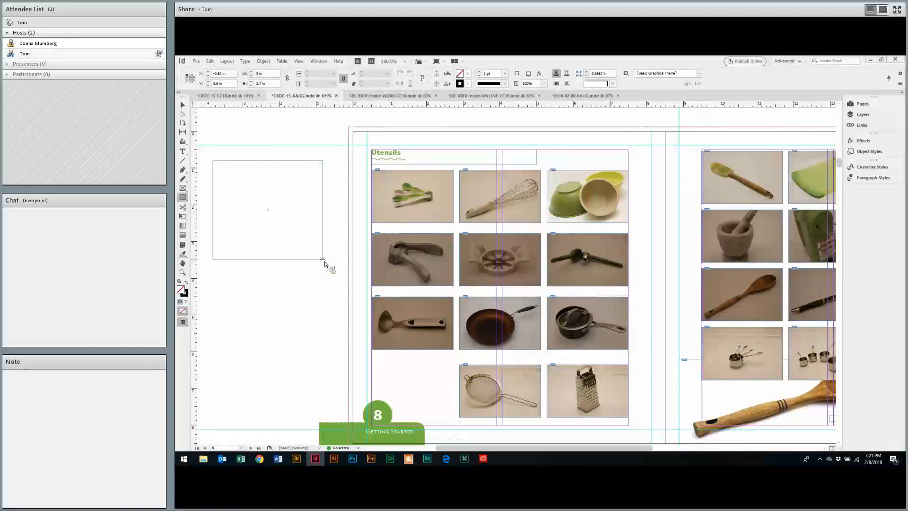
{"action": "key", "text": "Right"}
{"action": "left_click_drag", "start_coordinate": [330, 267], "coordinate": [335, 297]}
{"action": "key", "text": "Up"}
{"action": "key", "text": "Right"}
{"action": "key", "text": "Up"}
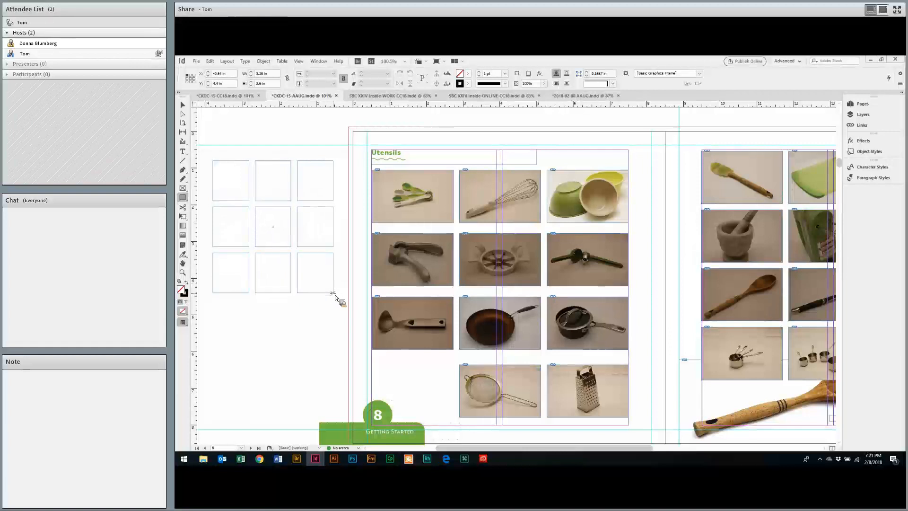
{"action": "key", "text": "Left"}
{"action": "left_click_drag", "start_coordinate": [334, 296], "coordinate": [333, 294]}
{"action": "key", "text": "Down"}
{"action": "key", "text": "Up"}
{"action": "key", "text": "Right"}
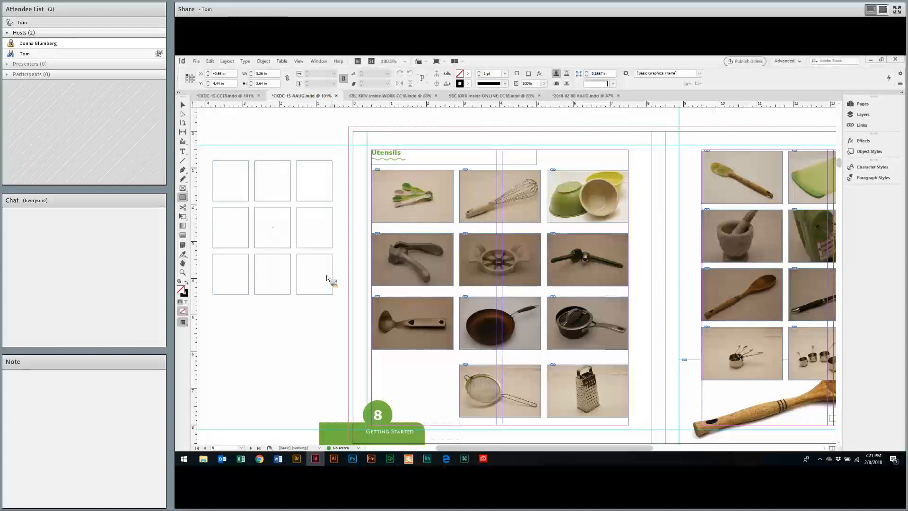
Select the nine empty frames on the pasteboard and delete them
{"action": "left_click", "coordinate": [183, 105]}
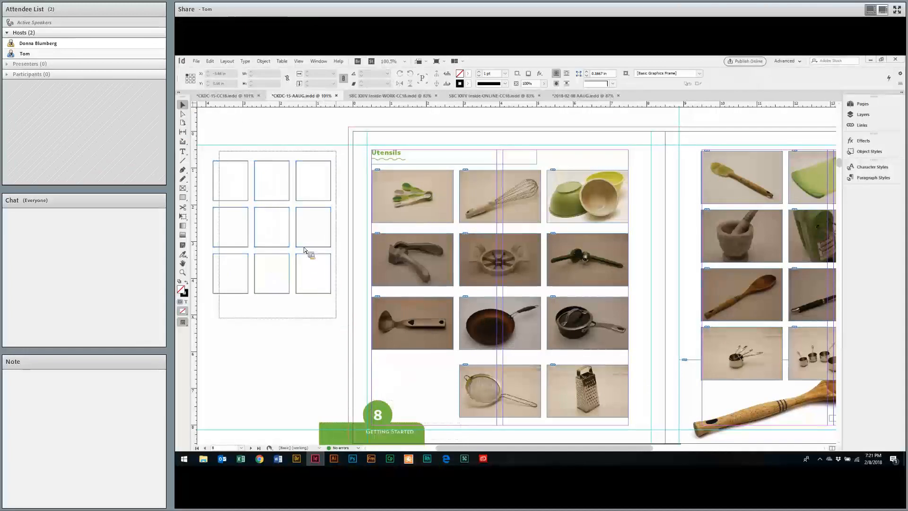
{"action": "left_click_drag", "start_coordinate": [305, 251], "coordinate": [385, 268]}
{"action": "scroll", "coordinate": [294, 234], "scroll_direction": "left", "scroll_amount": 5}
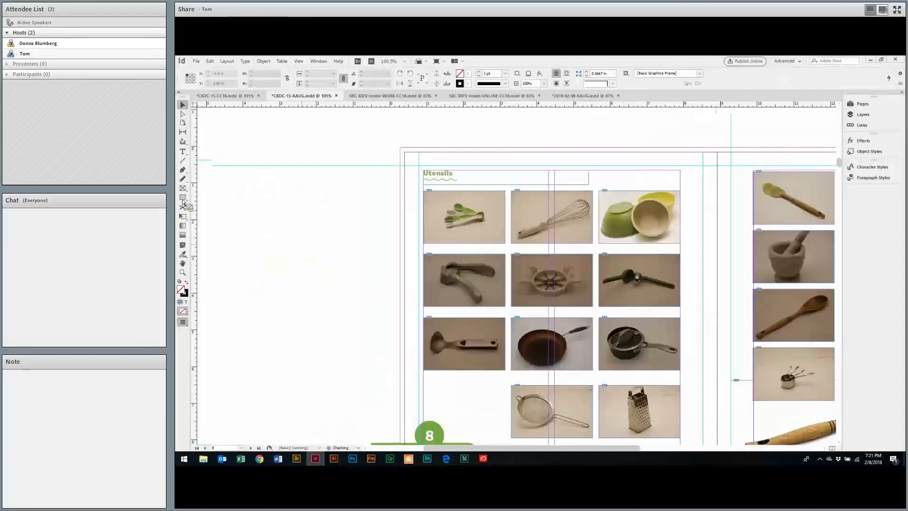
Draw a two-by-two grid of empty rectangle frames, about 2.46 by 1.74 in overall, on the pasteboard and delete it
{"action": "left_click", "coordinate": [183, 198]}
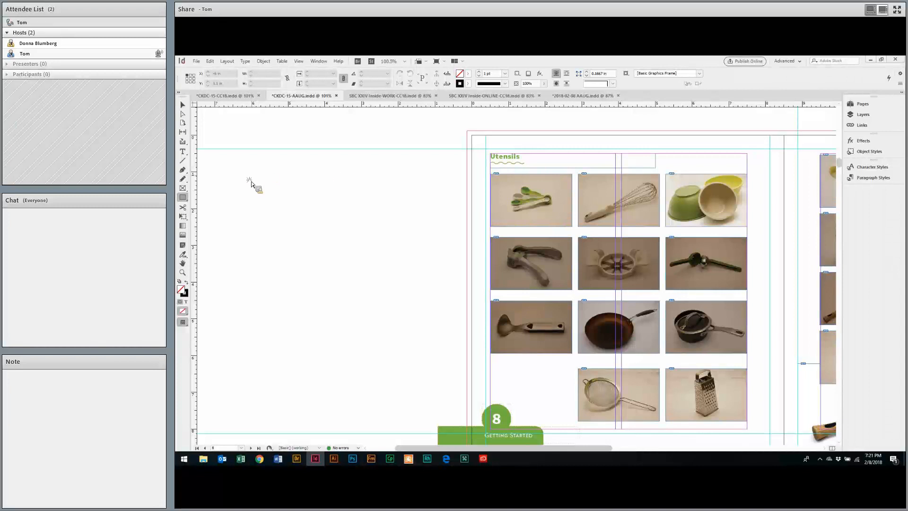
{"action": "left_click_drag", "start_coordinate": [250, 180], "coordinate": [264, 186]}
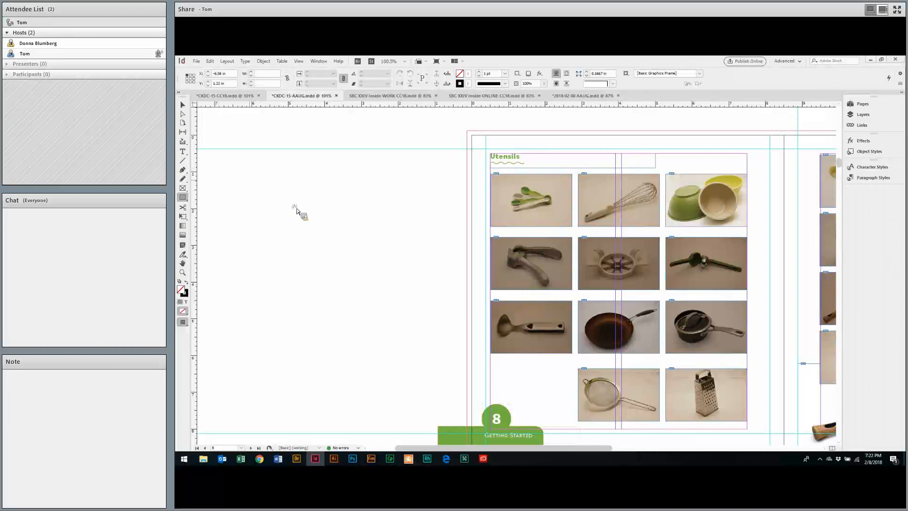
{"action": "left_click_drag", "start_coordinate": [325, 226], "coordinate": [339, 243]}
{"action": "key", "text": "Right"}
{"action": "key", "text": "Up"}
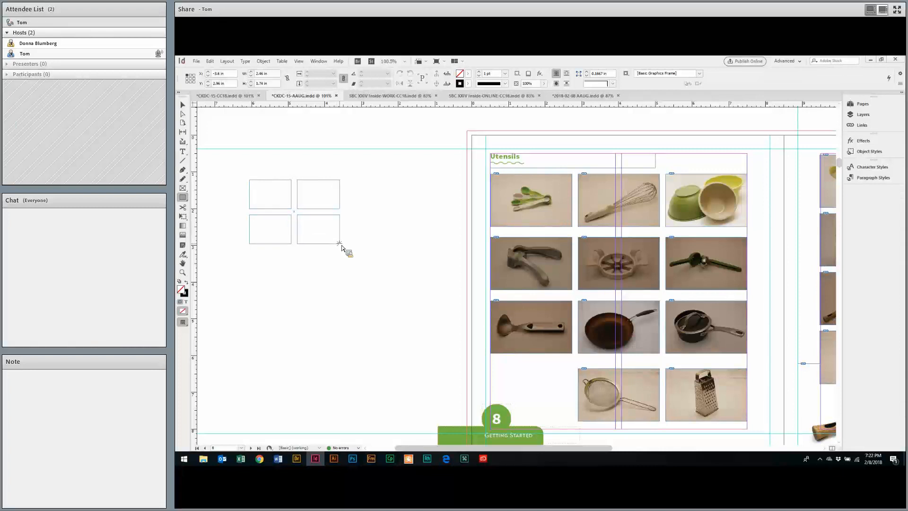
{"action": "left_click_drag", "start_coordinate": [339, 243], "coordinate": [339, 243]}
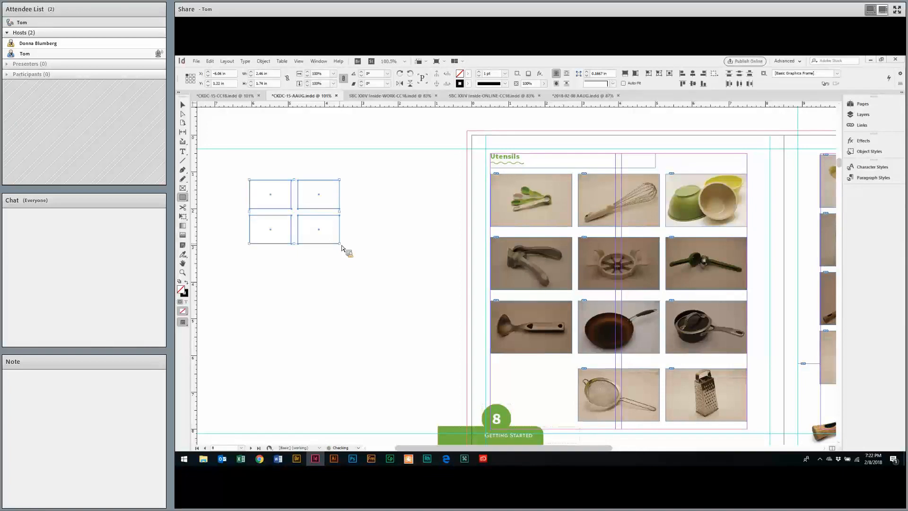
{"action": "key", "text": "Delete"}
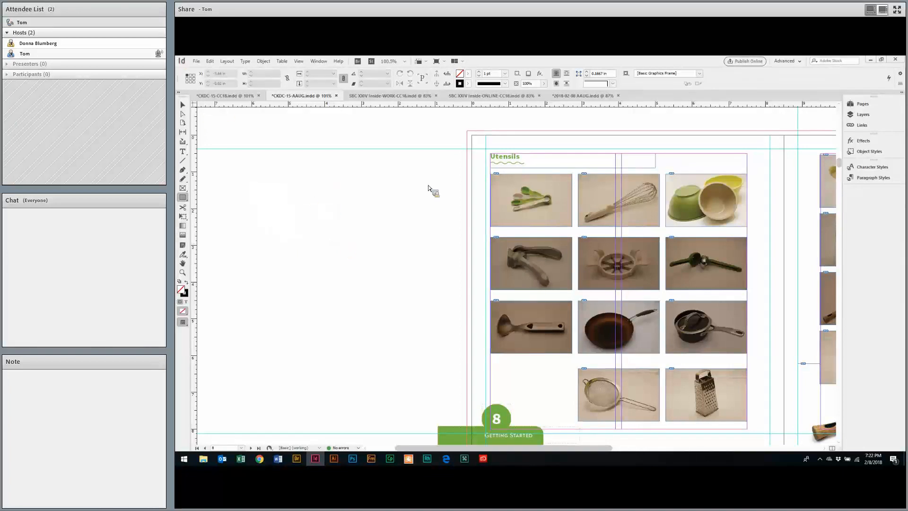
{"action": "key", "text": "v"}
{"action": "scroll", "coordinate": [426, 175], "scroll_direction": "right", "scroll_amount": 3}
{"action": "scroll", "coordinate": [425, 175], "scroll_direction": "down", "scroll_amount": 1}
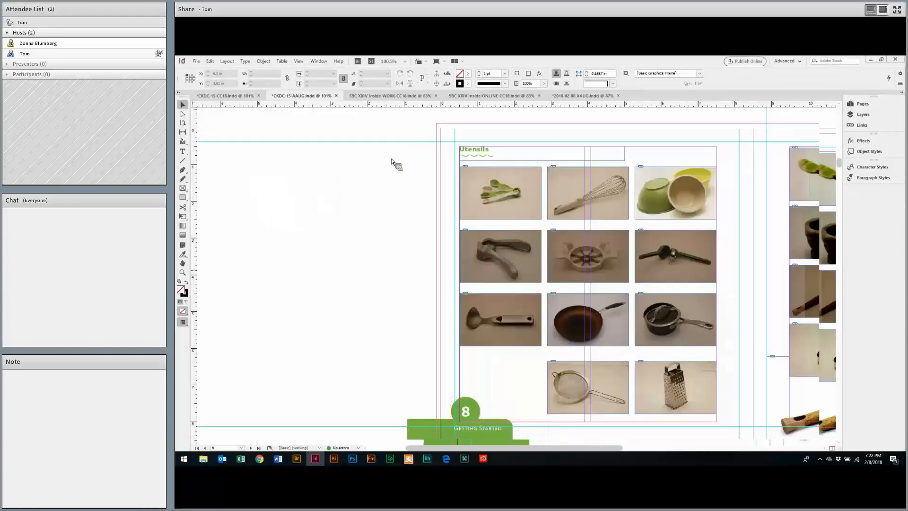
{"action": "scroll", "coordinate": [393, 163], "scroll_direction": "right", "scroll_amount": 1}
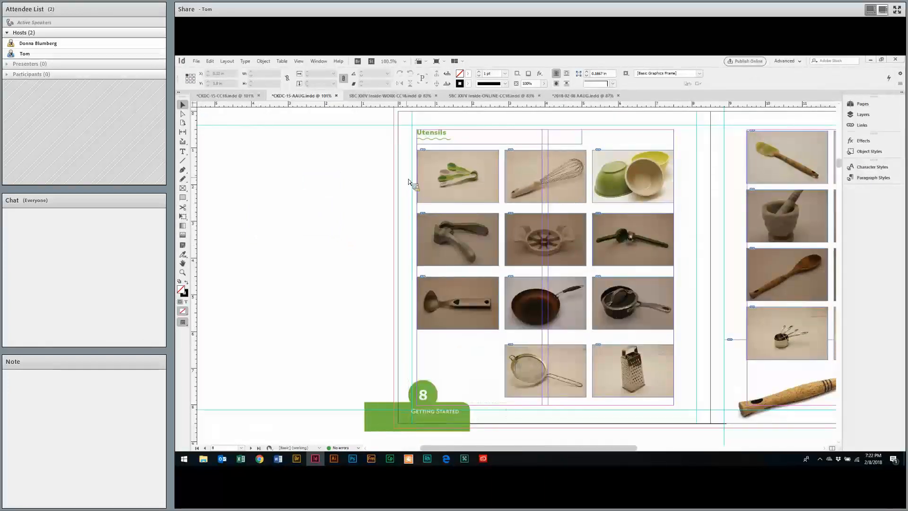
{"action": "scroll", "coordinate": [409, 181], "scroll_direction": "down", "scroll_amount": 3}
{"action": "scroll", "coordinate": [409, 182], "scroll_direction": "up", "scroll_amount": 3}
{"action": "scroll", "coordinate": [401, 183], "scroll_direction": "down", "scroll_amount": 3}
{"action": "scroll", "coordinate": [209, 182], "scroll_direction": "up", "scroll_amount": 3}
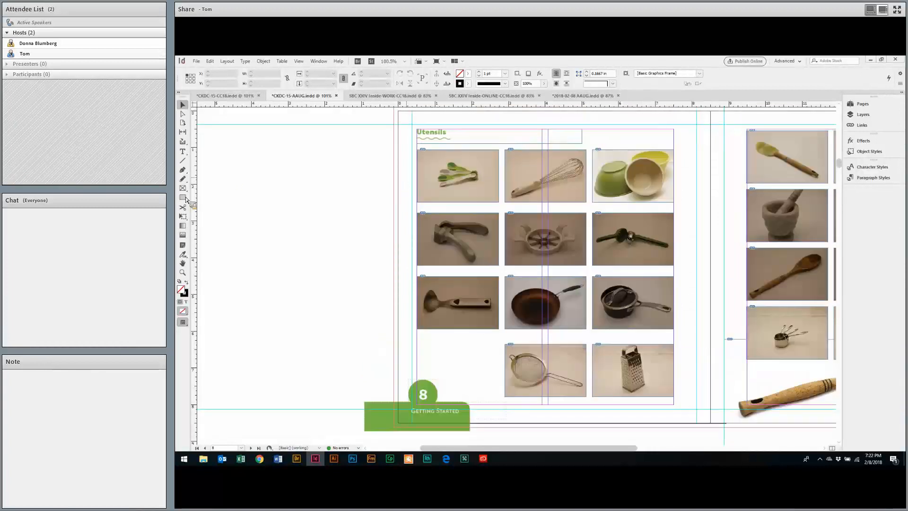
Draw a single empty rectangle about 2.87 in wide on the pasteboard beside page 8 and delete it
{"action": "scroll", "coordinate": [199, 196], "scroll_direction": "up", "scroll_amount": 2}
{"action": "key", "text": "m"}
{"action": "left_click_drag", "start_coordinate": [318, 275], "coordinate": [334, 277]}
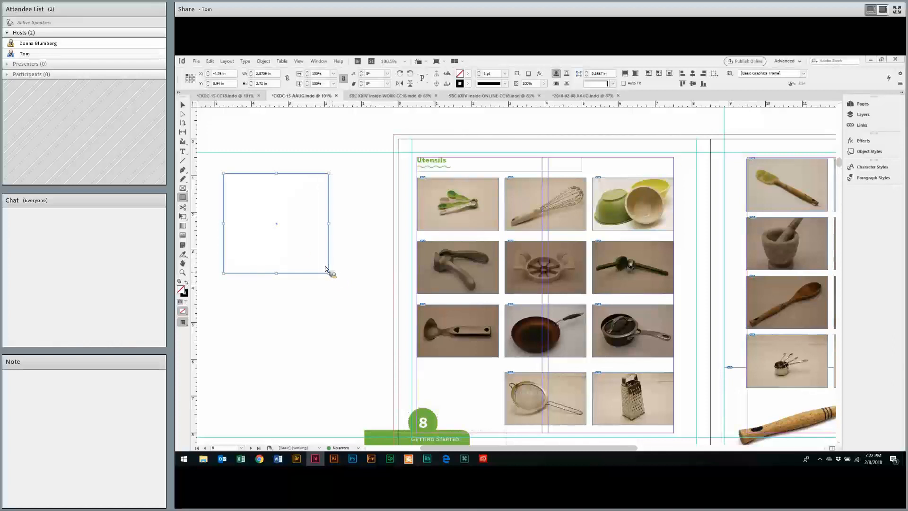
{"action": "key", "text": "Delete"}
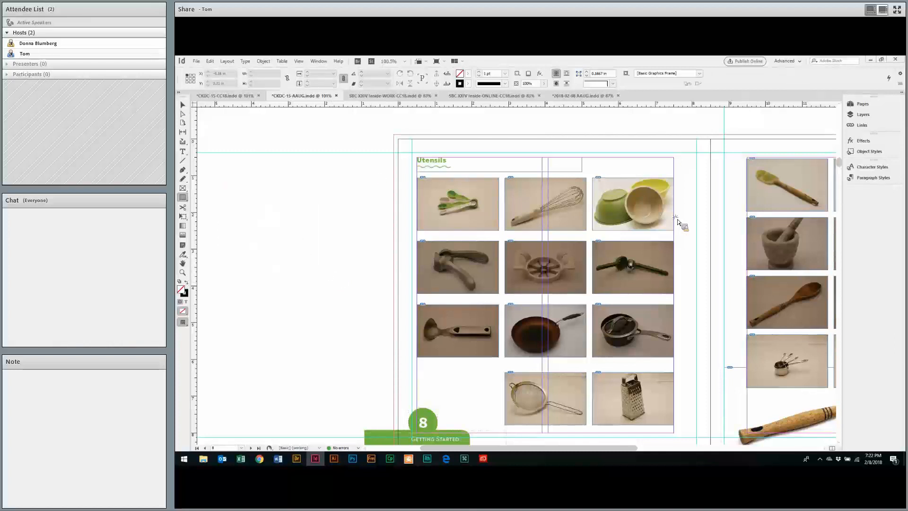
Select all the utensil photos on page 8 with the Selection tool
{"action": "key", "text": "v"}
{"action": "scroll", "coordinate": [599, 202], "scroll_direction": "down", "scroll_amount": 1}
{"action": "scroll", "coordinate": [599, 203], "scroll_direction": "right", "scroll_amount": 3}
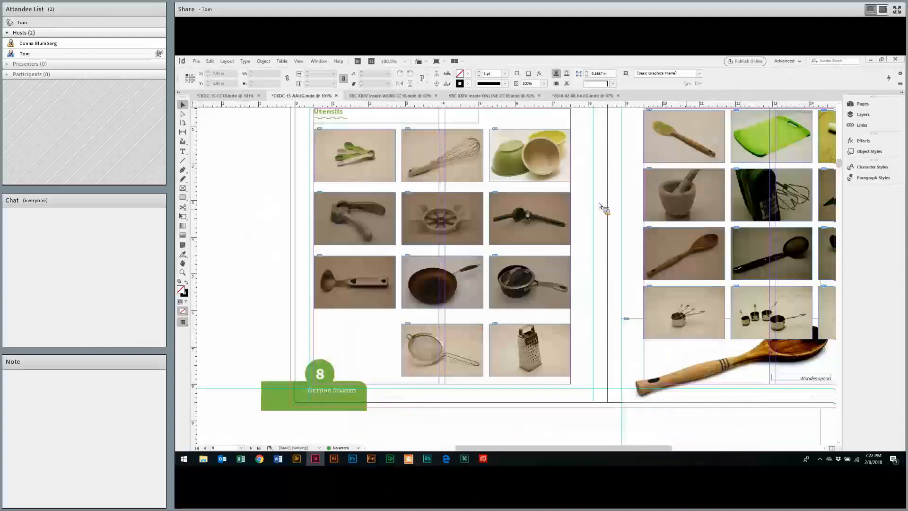
{"action": "scroll", "coordinate": [599, 203], "scroll_direction": "down", "scroll_amount": 1}
{"action": "scroll", "coordinate": [599, 202], "scroll_direction": "right", "scroll_amount": 1}
{"action": "scroll", "coordinate": [599, 204], "scroll_direction": "up", "scroll_amount": 1}
{"action": "scroll", "coordinate": [599, 204], "scroll_direction": "left", "scroll_amount": 1}
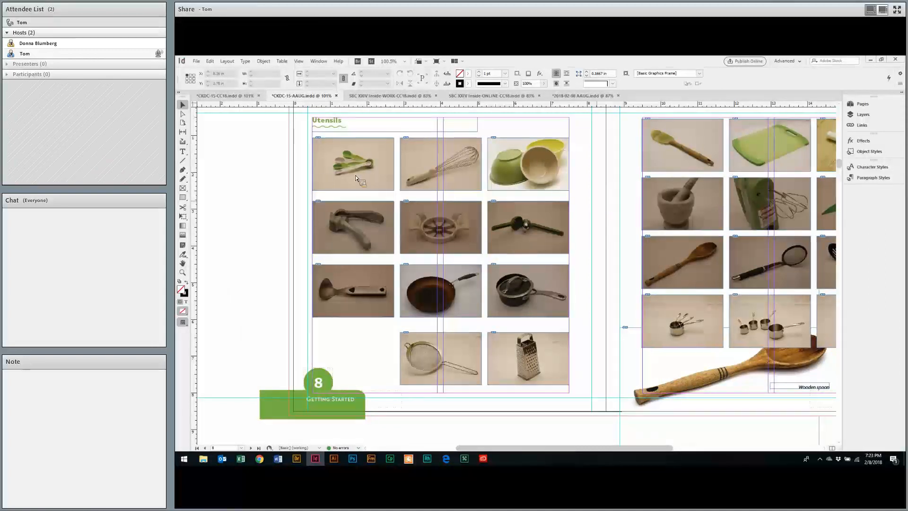
{"action": "left_click", "coordinate": [558, 348]}
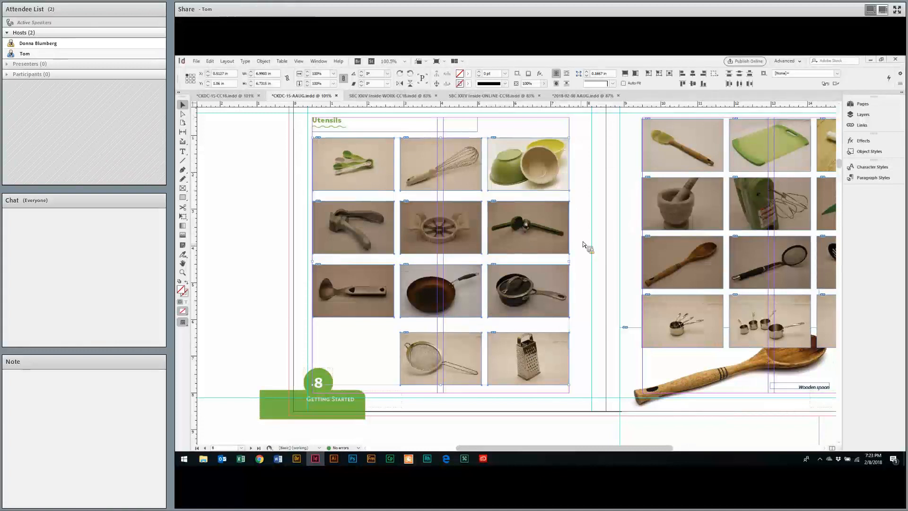
Switch to Bridge, filter the utensils photos by the Select label, and check the Description metadata of the four measuring cups photo
{"action": "key", "text": "alt+Tab"}
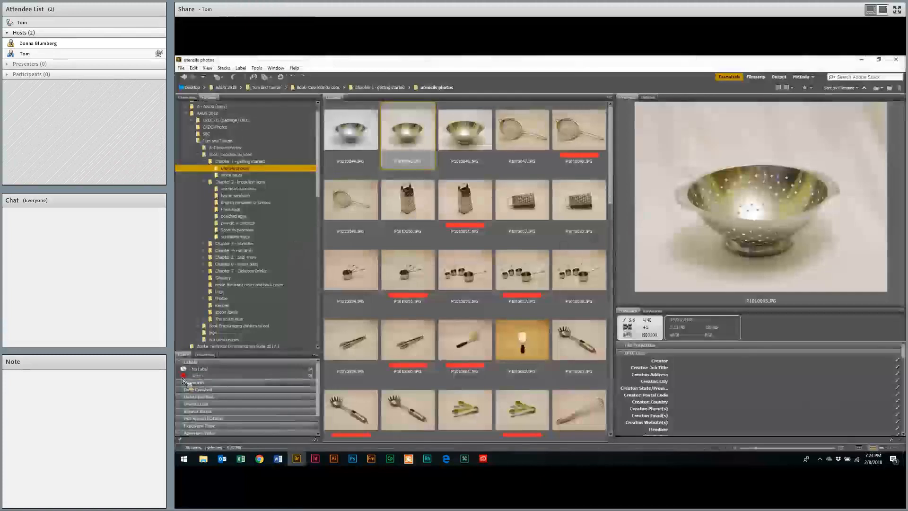
{"action": "left_click", "coordinate": [186, 376]}
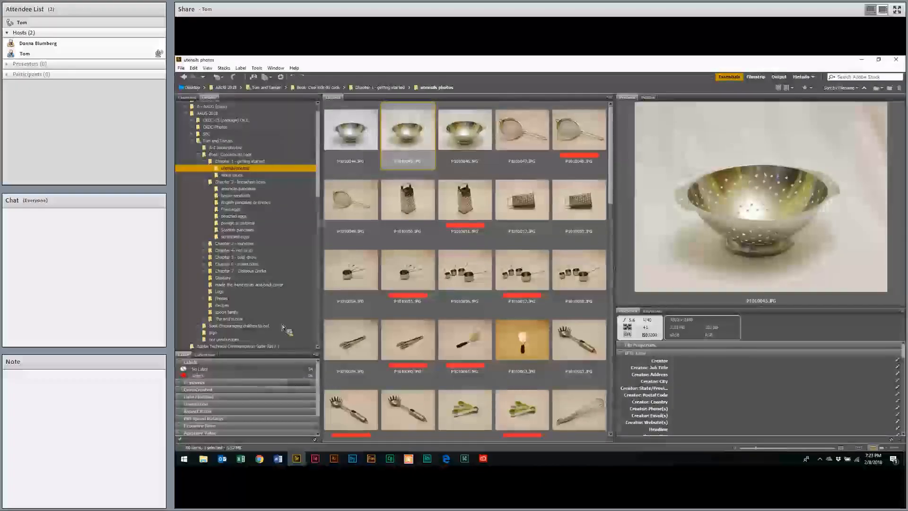
{"action": "left_click", "coordinate": [548, 160]}
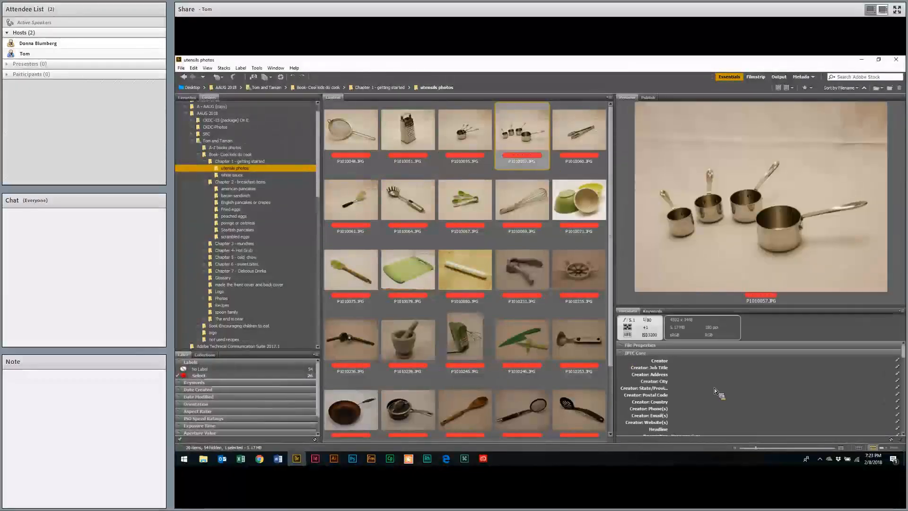
{"action": "scroll", "coordinate": [634, 400], "scroll_direction": "down", "scroll_amount": 2}
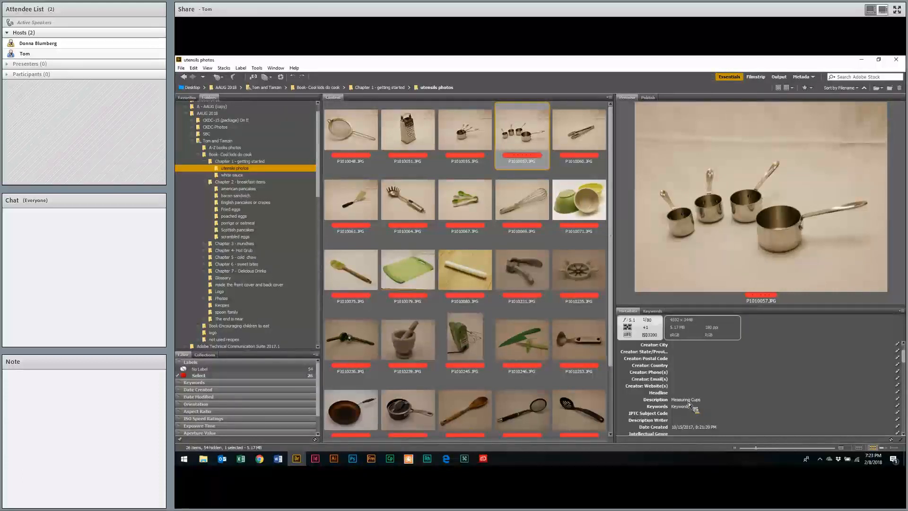
Check the rolling pin photo's Description metadata without changing it, and briefly magnify its preview with the loupe
{"action": "left_click", "coordinate": [470, 279]}
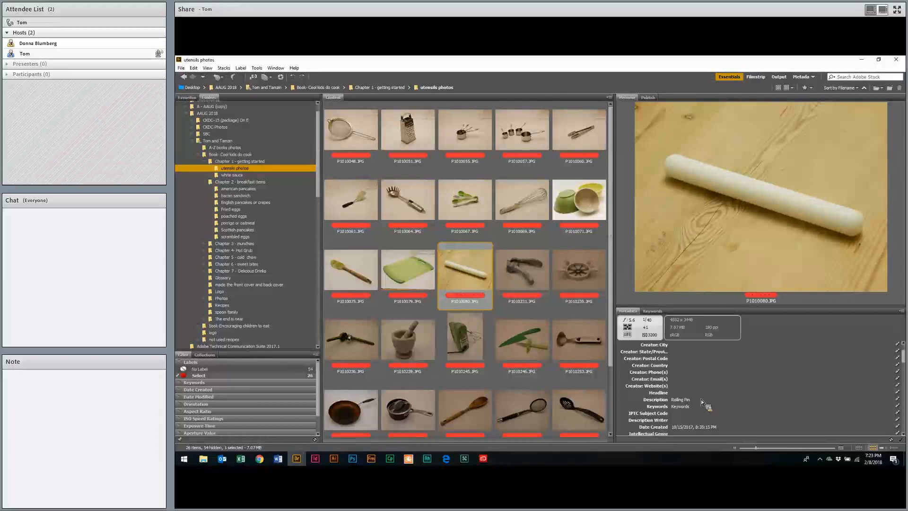
{"action": "left_click", "coordinate": [739, 399]}
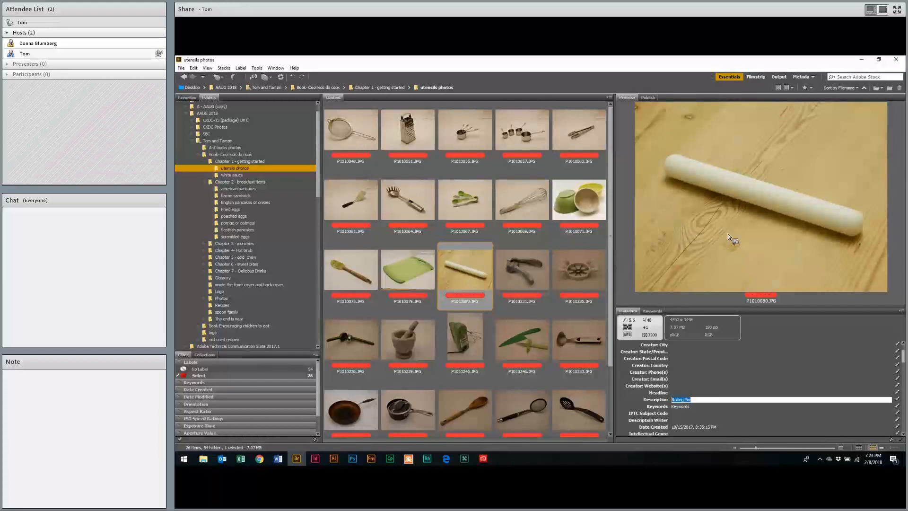
{"action": "left_click", "coordinate": [748, 202]}
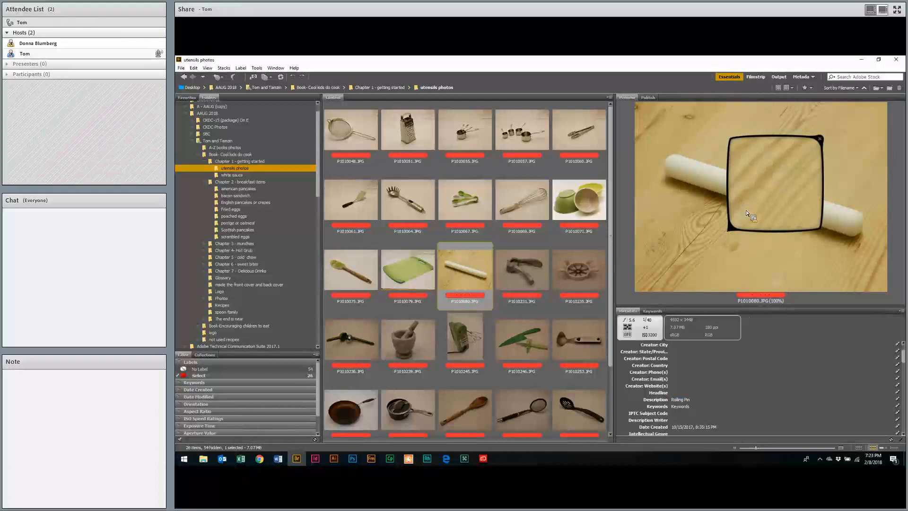
{"action": "left_click", "coordinate": [747, 213]}
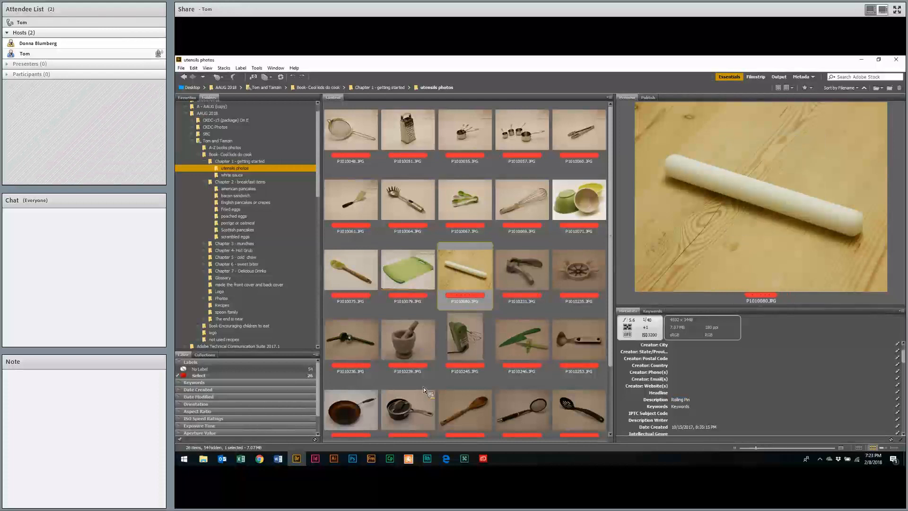
Check the Description metadata of the mortar and pestle photo and of the last photo, the wire potato masher
{"action": "left_click", "coordinate": [414, 352]}
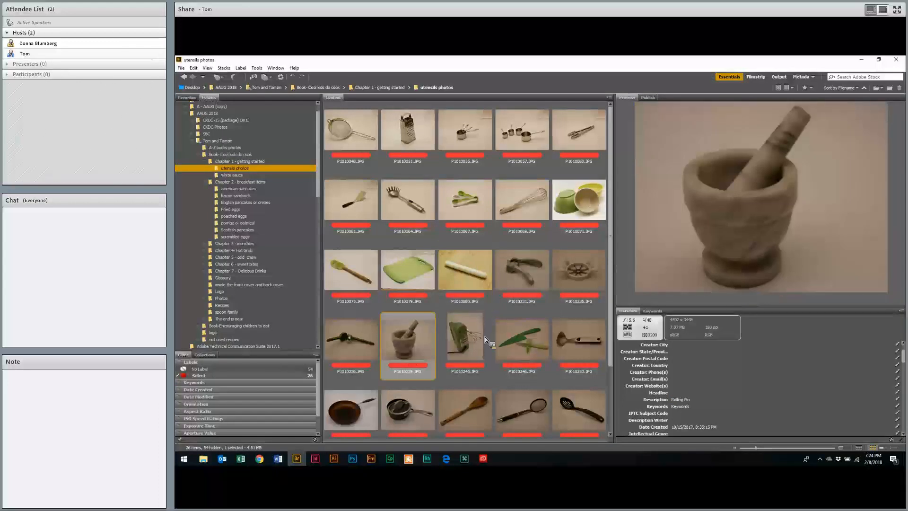
{"action": "scroll", "coordinate": [360, 402], "scroll_direction": "down", "scroll_amount": 2}
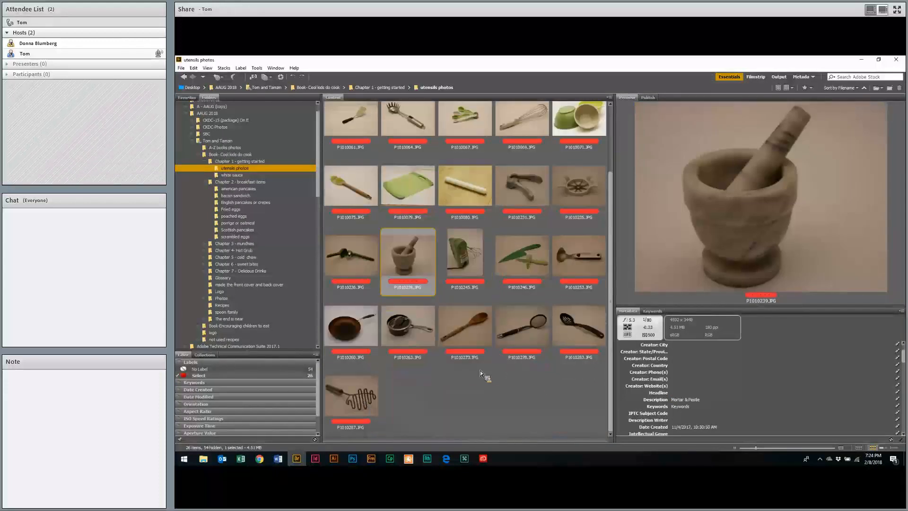
{"action": "key", "text": "End"}
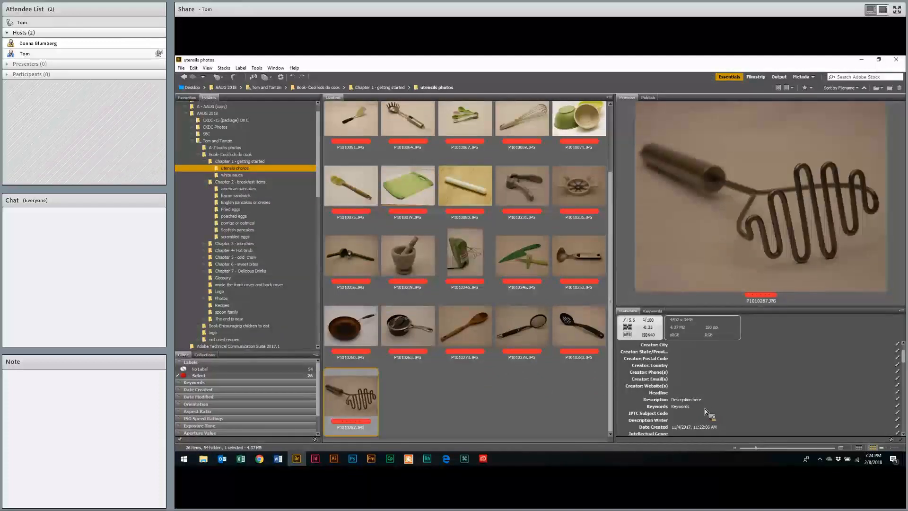
Switch to InDesign and review the Caption Setup options for the selected utensil photos without changing them
{"action": "key", "text": "alt+Tab"}
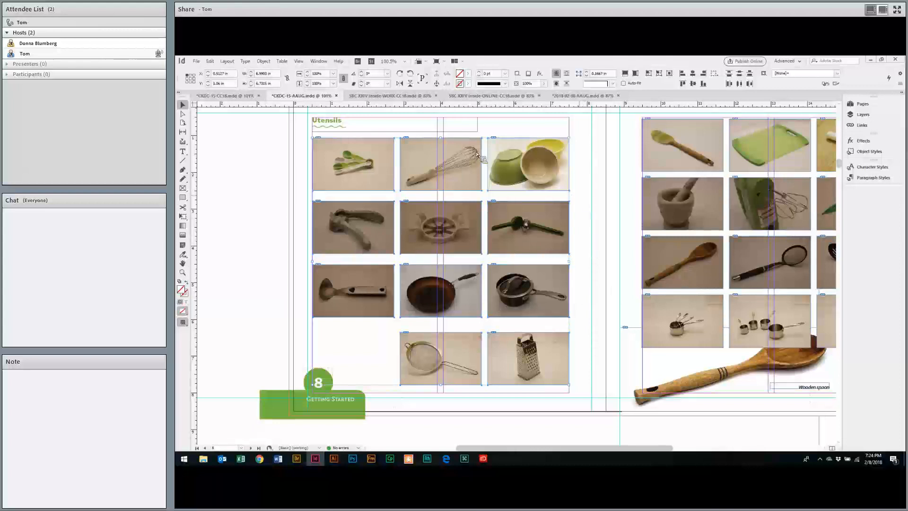
{"action": "left_click", "coordinate": [263, 61]}
{"action": "mouse_move", "coordinate": [245, 63]}
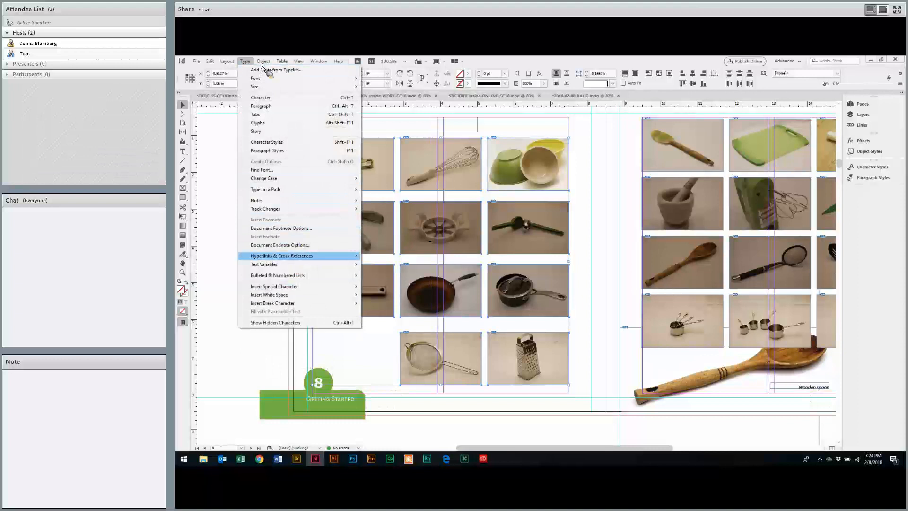
{"action": "mouse_move", "coordinate": [300, 259]}
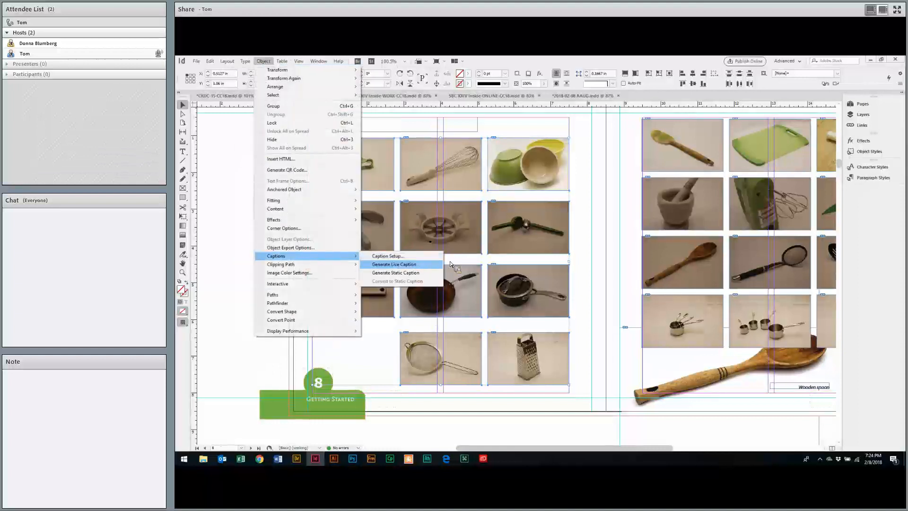
{"action": "left_click", "coordinate": [387, 256]}
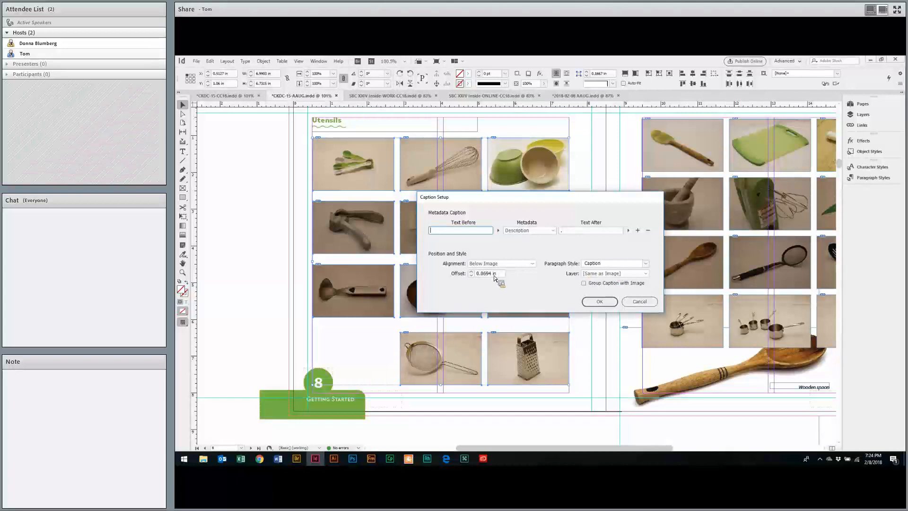
{"action": "left_click", "coordinate": [644, 306]}
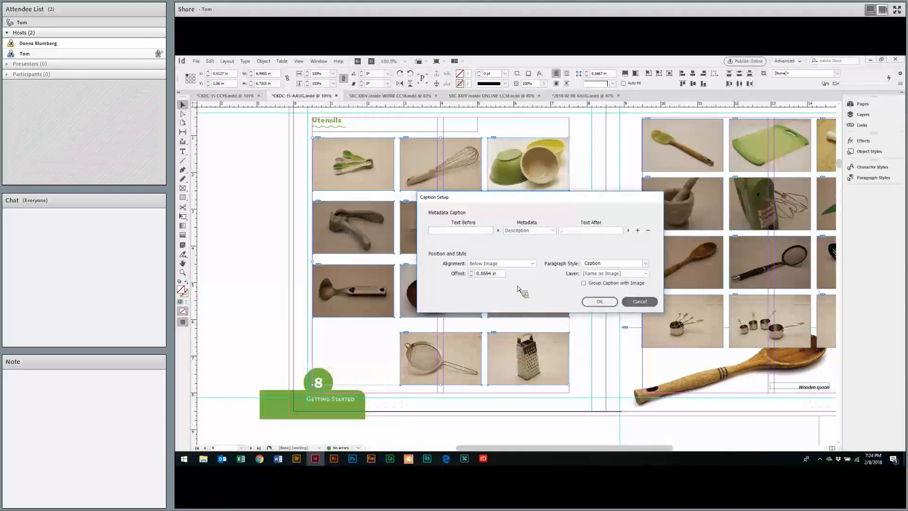
Generate live captions below all the selected utensil photos on page 8
{"action": "left_click", "coordinate": [254, 62]}
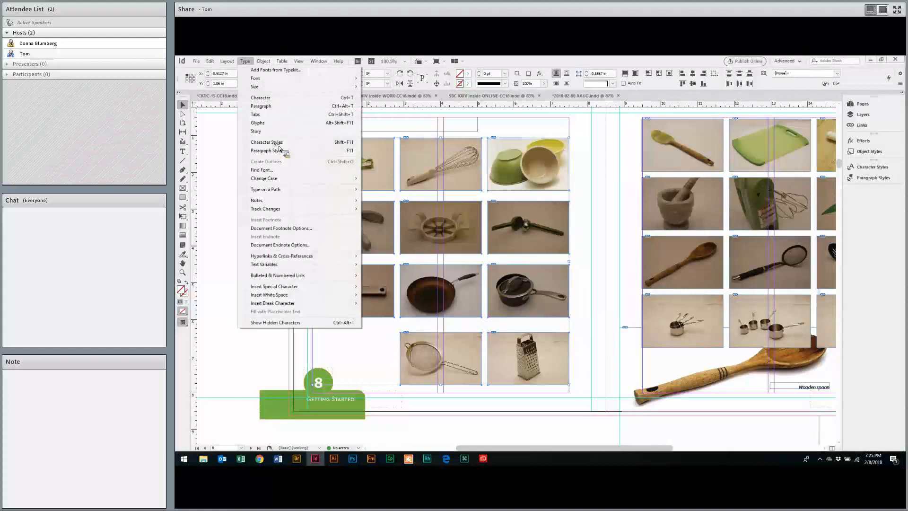
{"action": "mouse_move", "coordinate": [264, 61]}
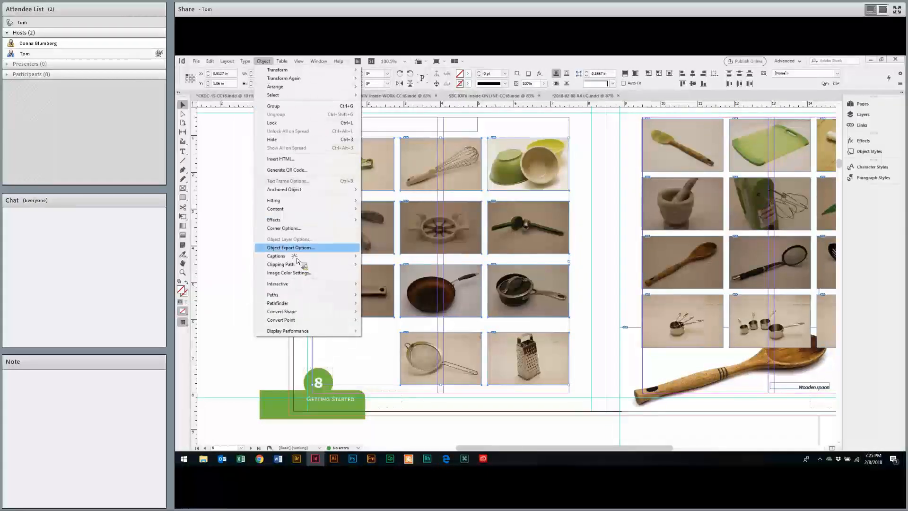
{"action": "mouse_move", "coordinate": [331, 256]}
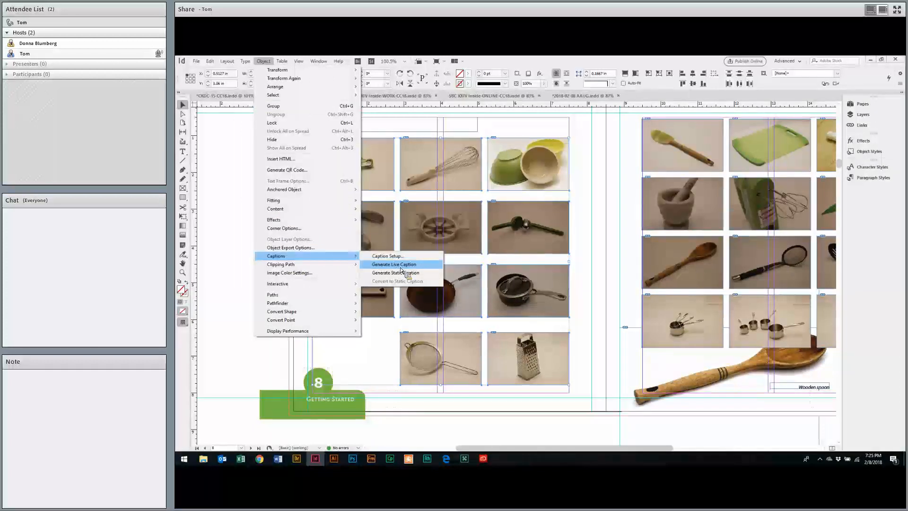
{"action": "left_click", "coordinate": [405, 270]}
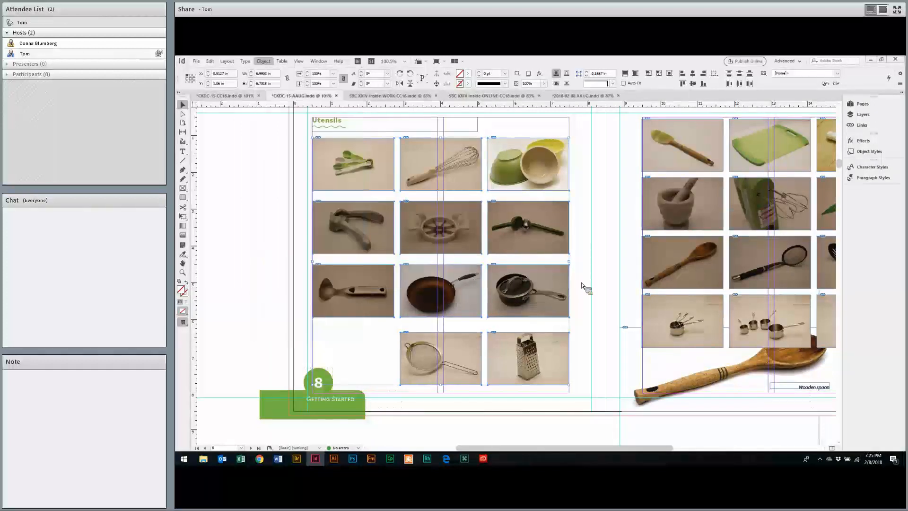
{"action": "left_click_drag", "start_coordinate": [365, 238], "coordinate": [615, 419]}
{"action": "key", "text": "Escape"}
{"action": "scroll", "coordinate": [693, 280], "scroll_direction": "up", "scroll_amount": 2}
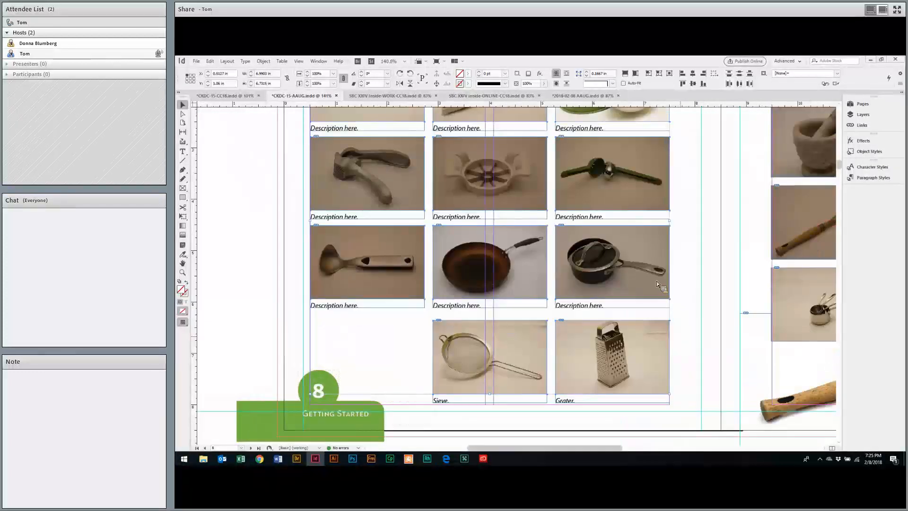
{"action": "scroll", "coordinate": [657, 284], "scroll_direction": "up", "scroll_amount": 1}
{"action": "scroll", "coordinate": [657, 284], "scroll_direction": "right", "scroll_amount": 1}
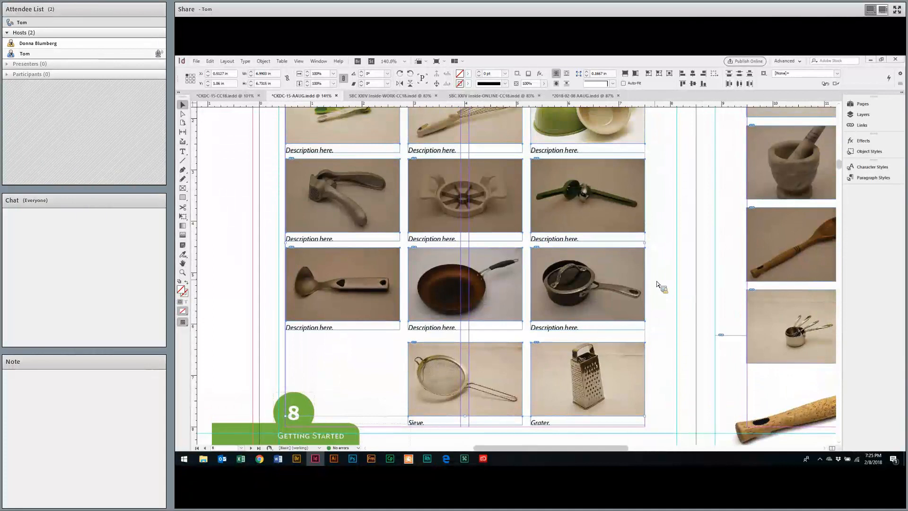
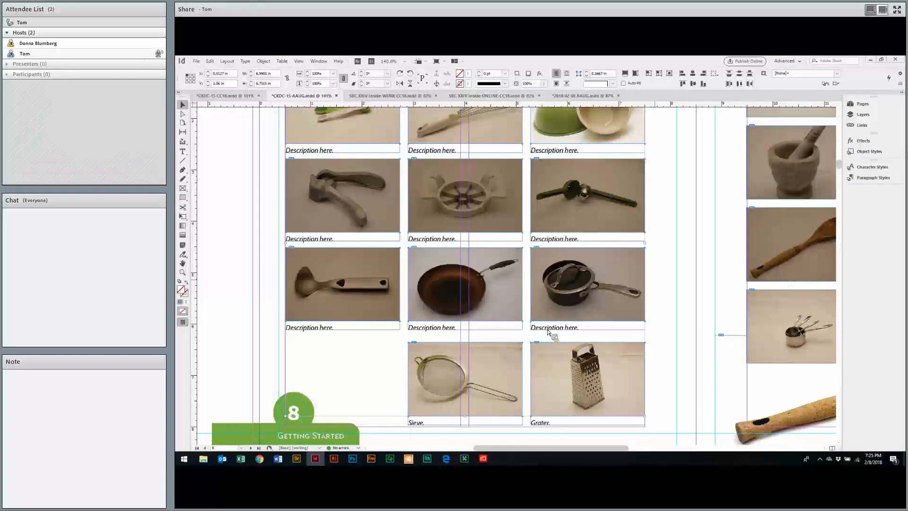
Test whether the text of the live caption under the saucepan can be selected, and leave text editing
{"action": "left_click", "coordinate": [570, 333]}
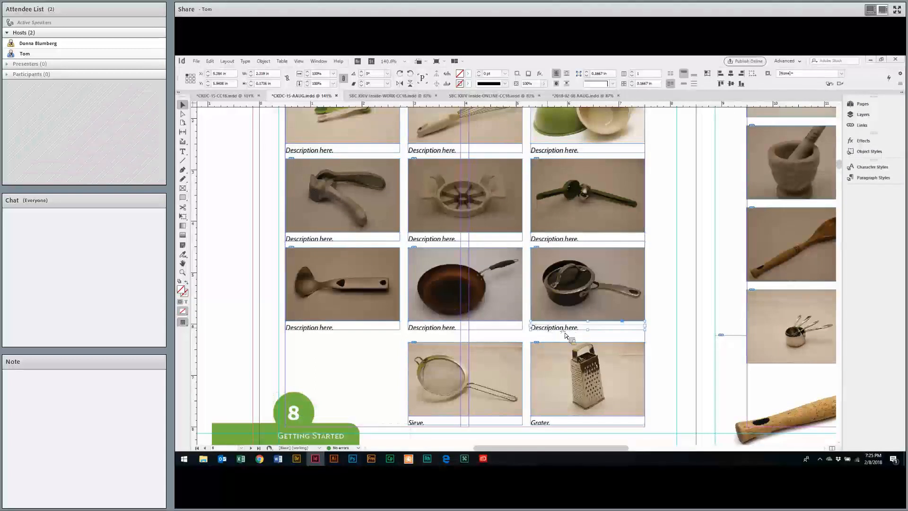
{"action": "double_click", "coordinate": [566, 331]}
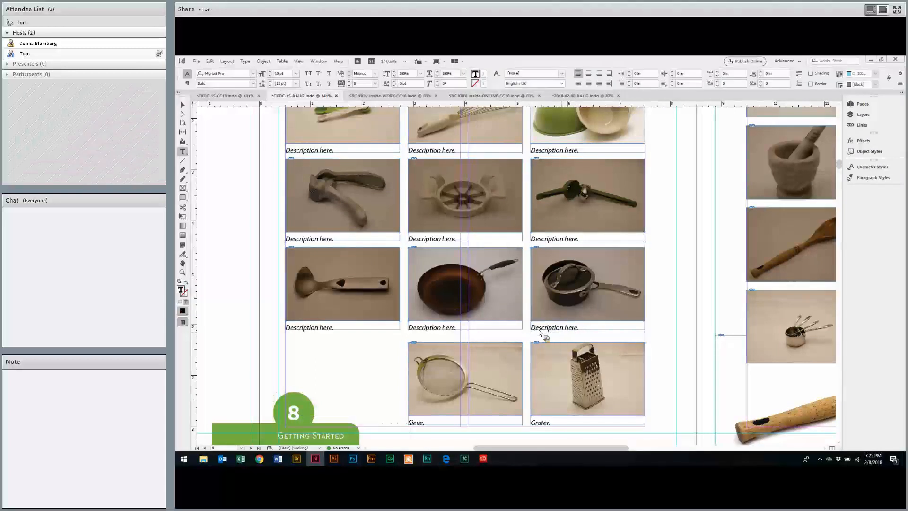
{"action": "triple_click", "coordinate": [540, 332]}
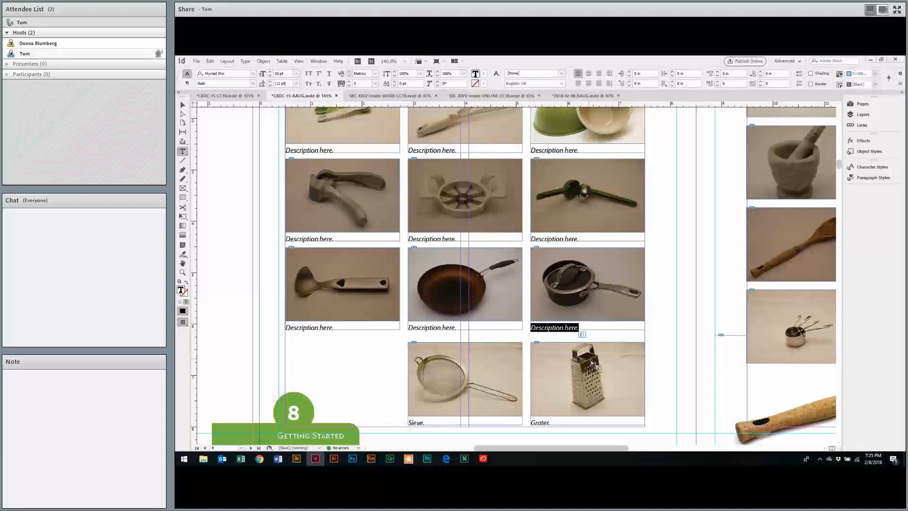
{"action": "key", "text": "ctrl+alt+0"}
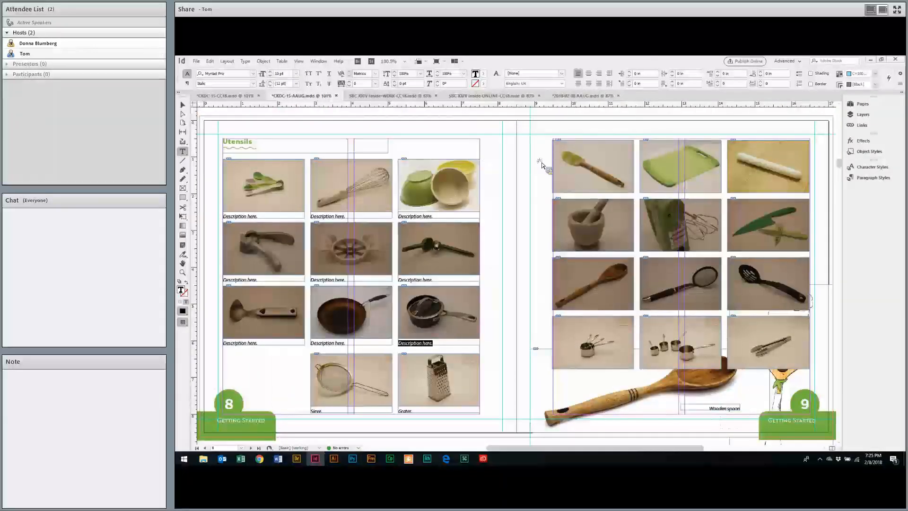
{"action": "key", "text": "Escape"}
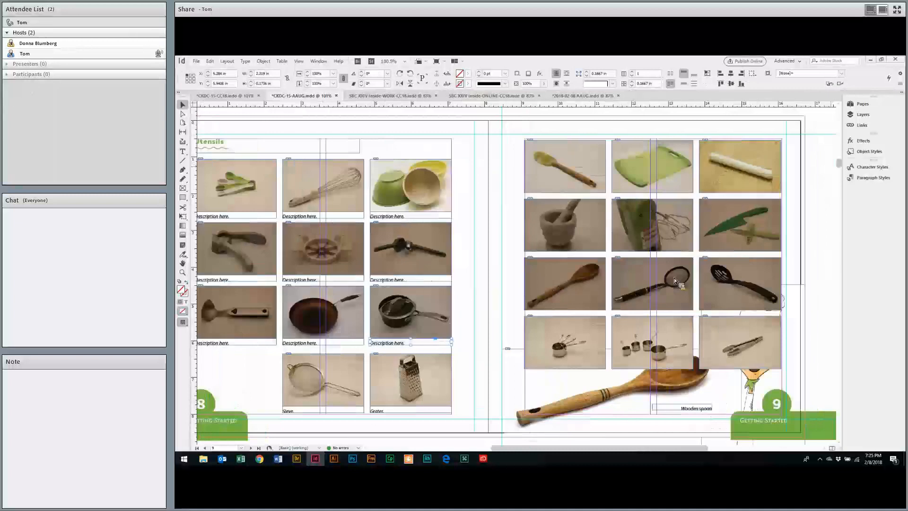
Delete the third row of photos on page 9 and move the second row down slightly
{"action": "scroll", "coordinate": [615, 284], "scroll_direction": "right", "scroll_amount": 3}
{"action": "left_click", "coordinate": [467, 275]}
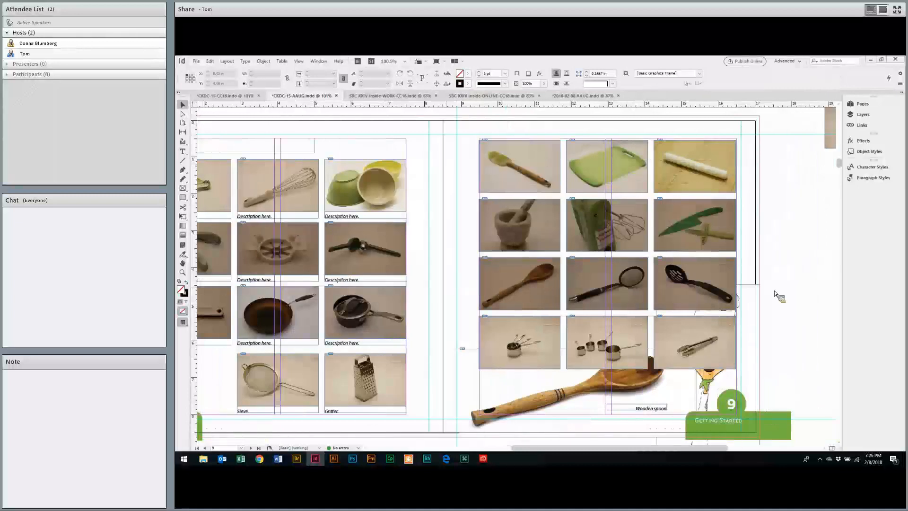
{"action": "left_click_drag", "start_coordinate": [748, 284], "coordinate": [485, 265]}
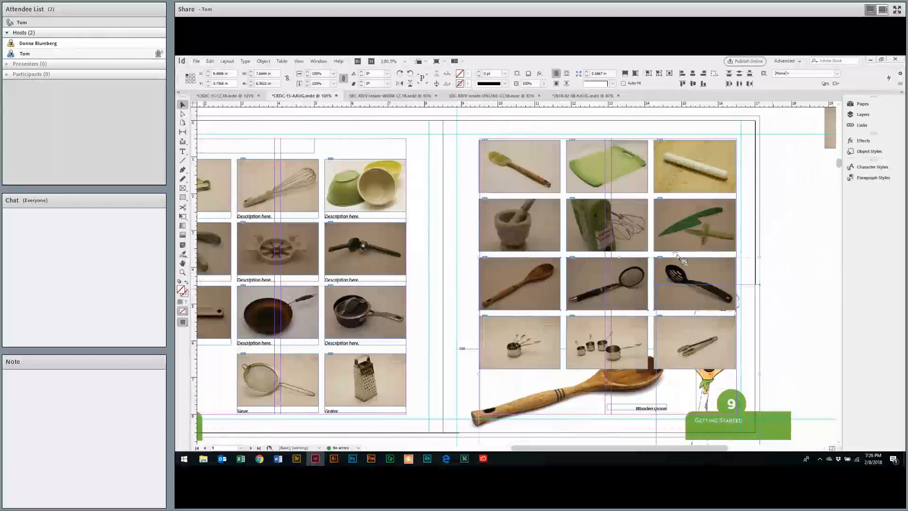
{"action": "key", "text": "Delete"}
{"action": "left_click_drag", "start_coordinate": [510, 229], "coordinate": [513, 240]}
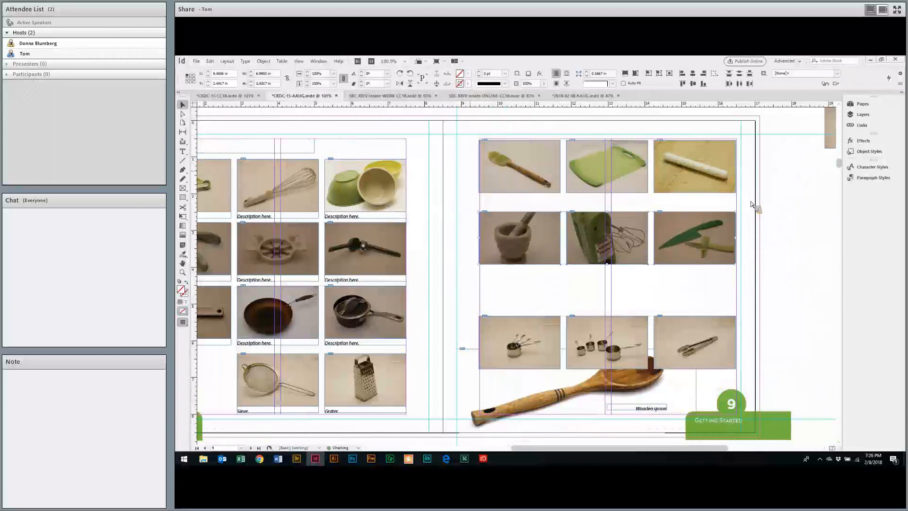
Generate static captions for the top row of three photos on page 9
{"action": "left_click_drag", "start_coordinate": [713, 195], "coordinate": [307, 107]}
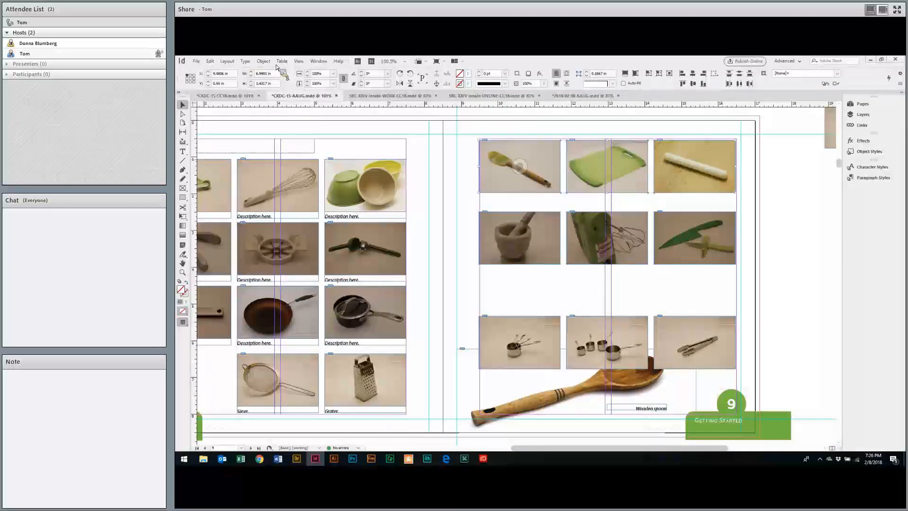
{"action": "left_click", "coordinate": [266, 62]}
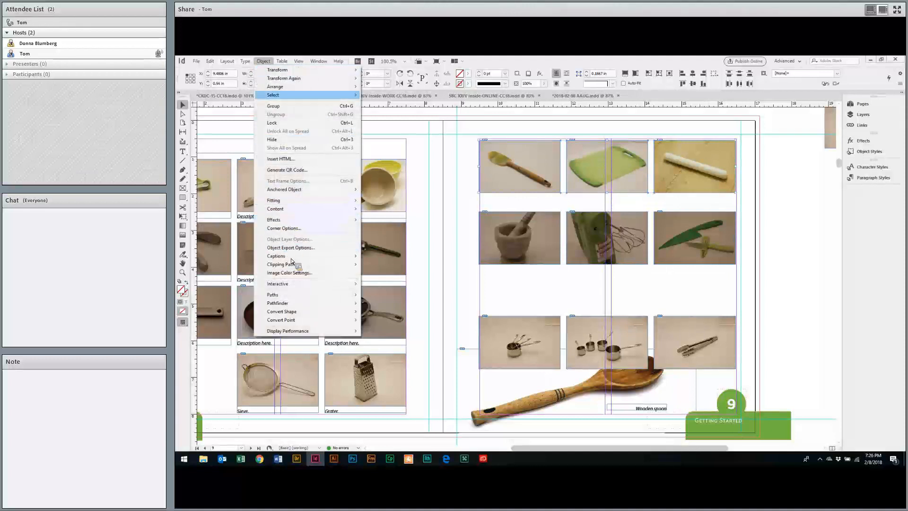
{"action": "mouse_move", "coordinate": [406, 278]}
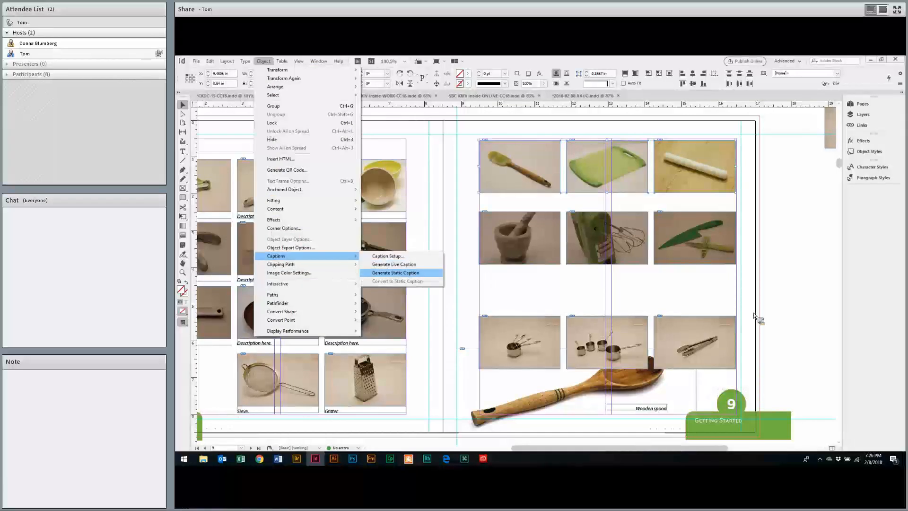
{"action": "key", "text": "Return"}
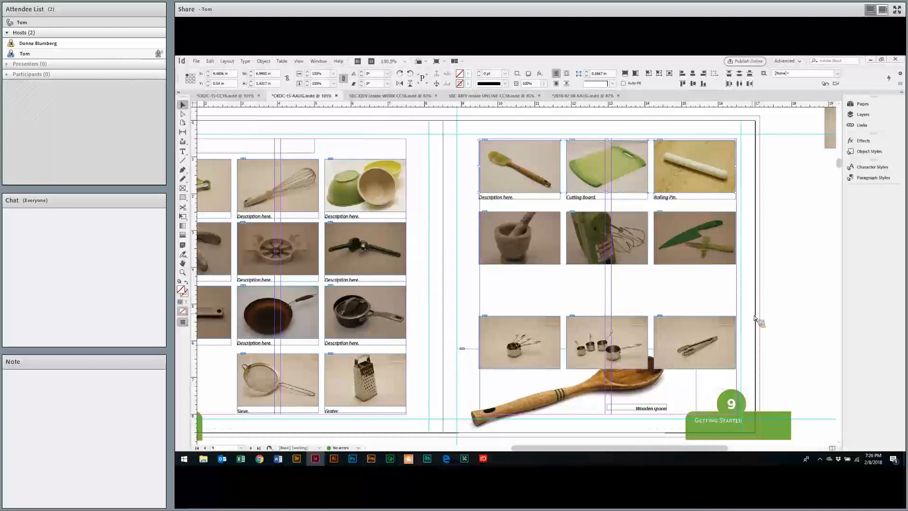
Place the text cursor in the cutting board and rolling pin static captions, and select the spoon's caption frame with the Selection tool
{"action": "triple_click", "coordinate": [582, 201]}
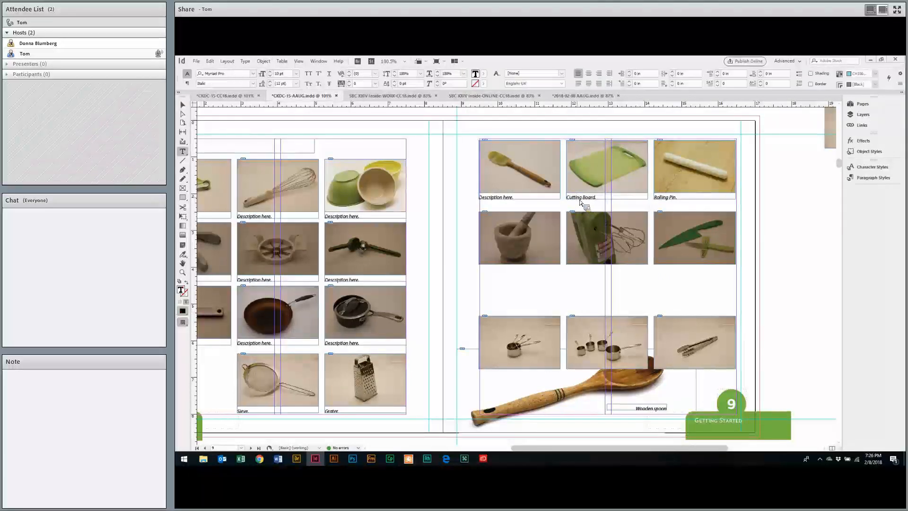
{"action": "left_click", "coordinate": [613, 205]}
{"action": "left_click", "coordinate": [690, 201]}
{"action": "left_click", "coordinate": [690, 201]}
{"action": "left_click", "coordinate": [184, 105]}
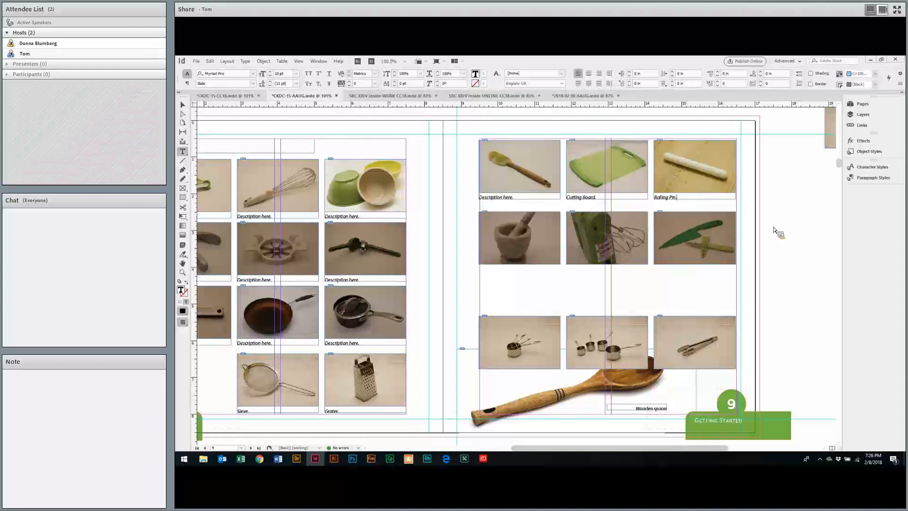
{"action": "left_click", "coordinate": [807, 247]}
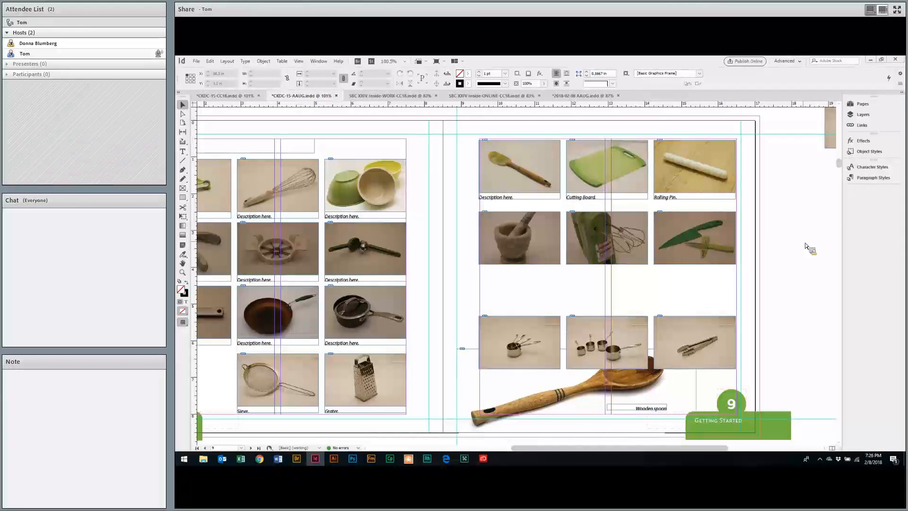
{"action": "left_click", "coordinate": [520, 207]}
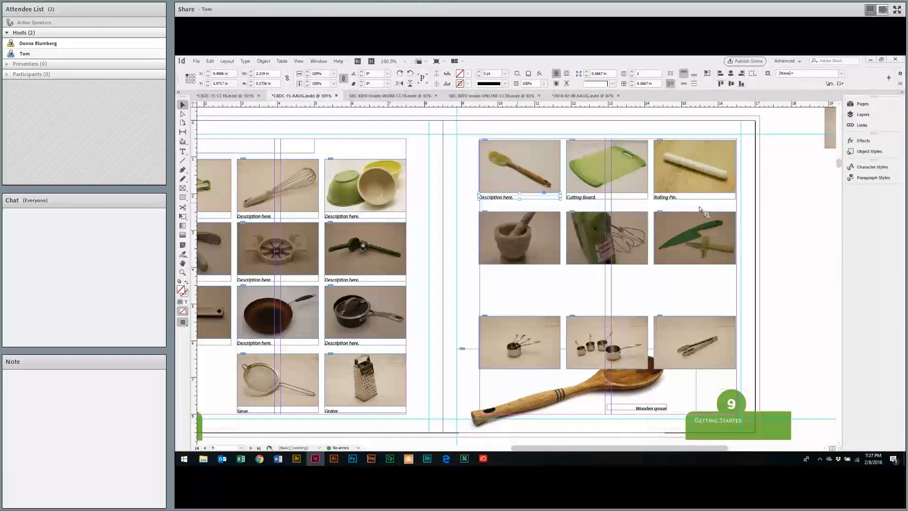
{"action": "left_click", "coordinate": [712, 196]}
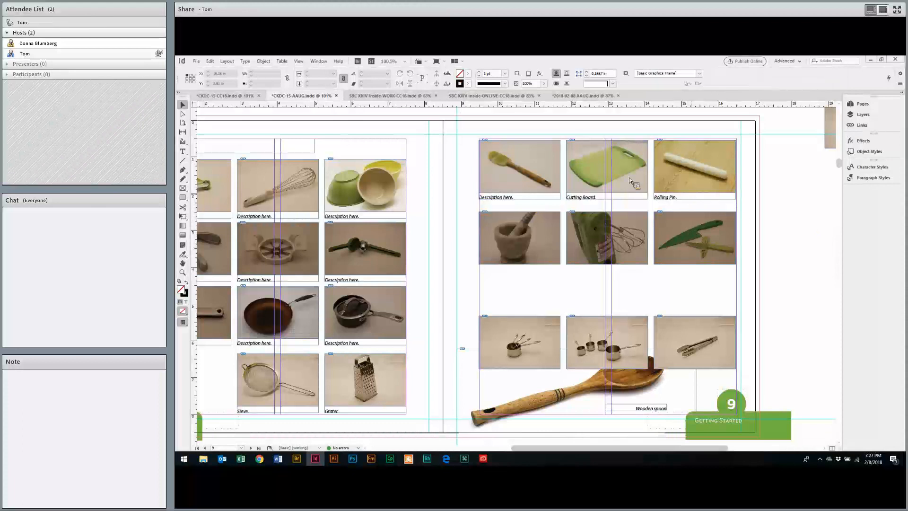
Move the live caption under the mixing bowls off its photo into the gutter, and back to overlap the photo's lower right corner
{"action": "left_click_drag", "start_coordinate": [284, 155], "coordinate": [752, 317]}
{"action": "scroll", "coordinate": [562, 239], "scroll_direction": "up", "scroll_amount": 5}
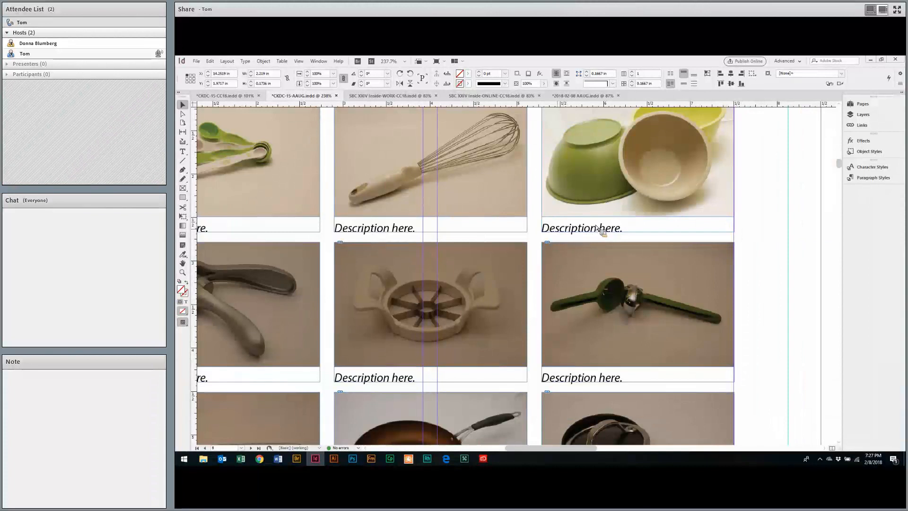
{"action": "left_click", "coordinate": [565, 230]}
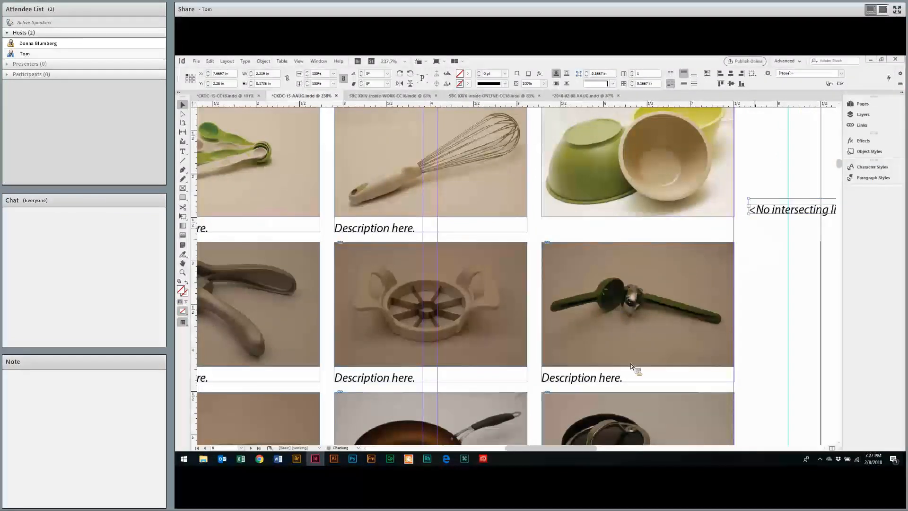
{"action": "scroll", "coordinate": [662, 279], "scroll_direction": "right", "scroll_amount": 3}
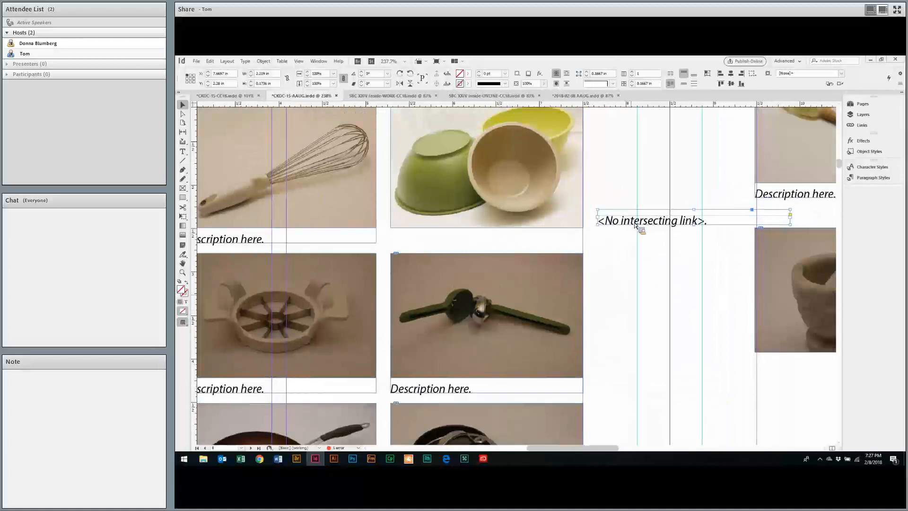
{"action": "left_click_drag", "start_coordinate": [649, 223], "coordinate": [597, 224]}
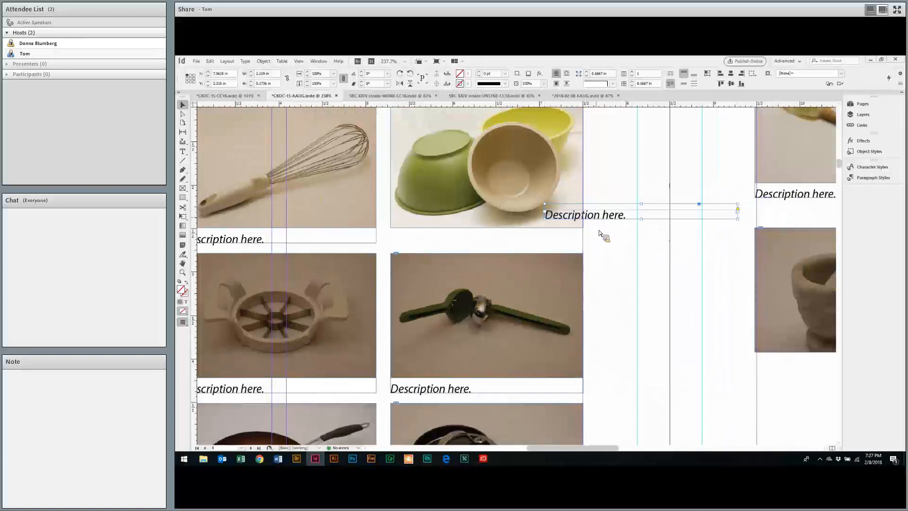
Undo the moves of the description caption so that it sits back under the mixing bowls photo
{"action": "key", "text": "ctrl+z"}
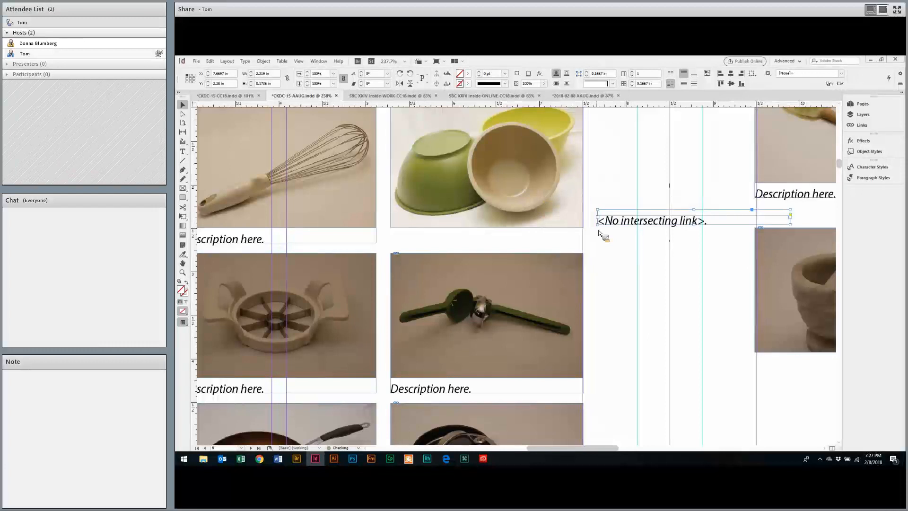
{"action": "key", "text": "ctrl+shift+z"}
{"action": "key", "text": "ctrl+alt+0"}
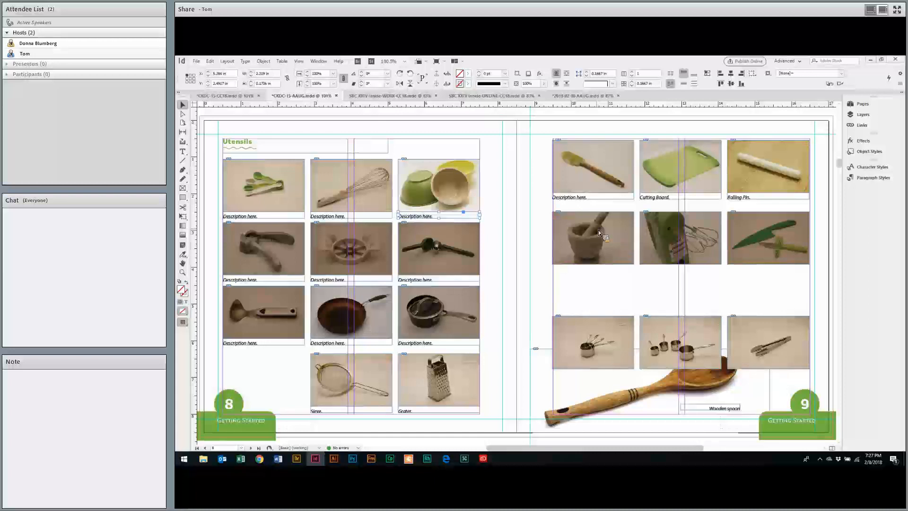
Go to the Chapter 2 Breakfast spread on pages 14 and 15 of the working document
{"action": "key", "text": "alt+Page_Down"}
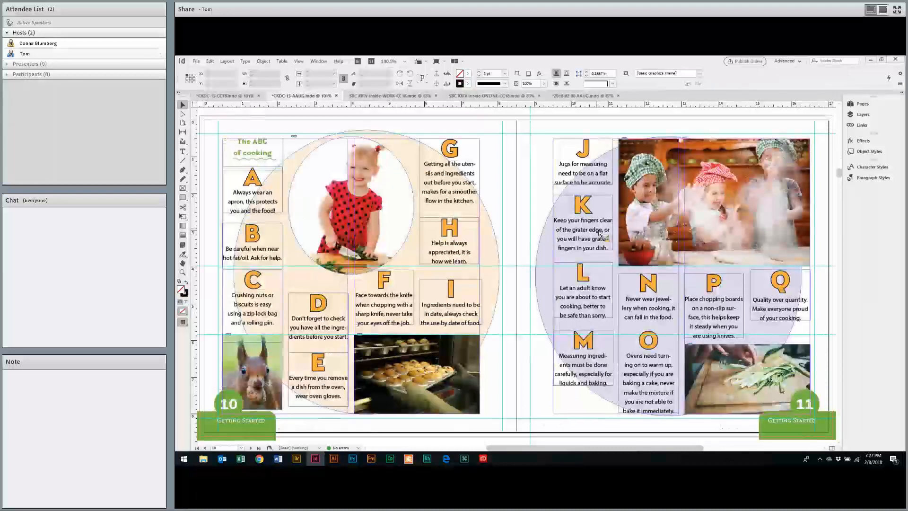
{"action": "key", "text": "alt+Page_Down"}
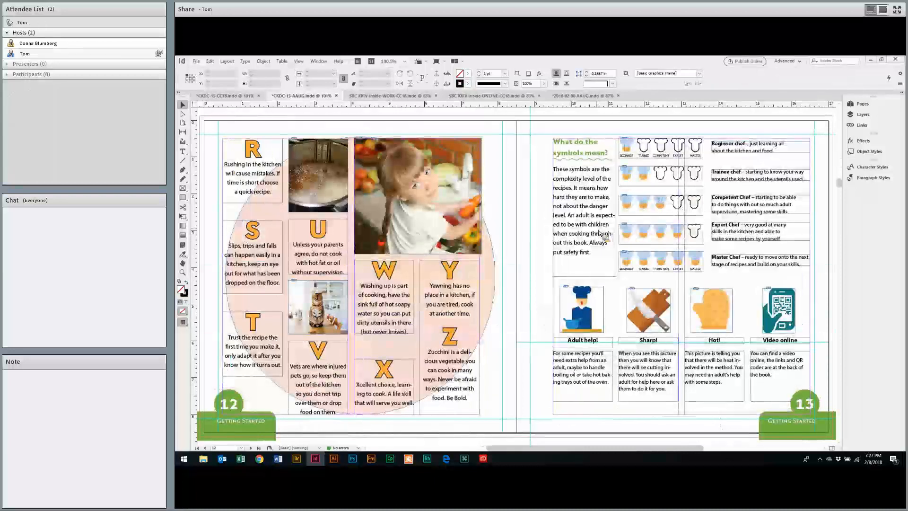
{"action": "key", "text": "alt+Page_Down"}
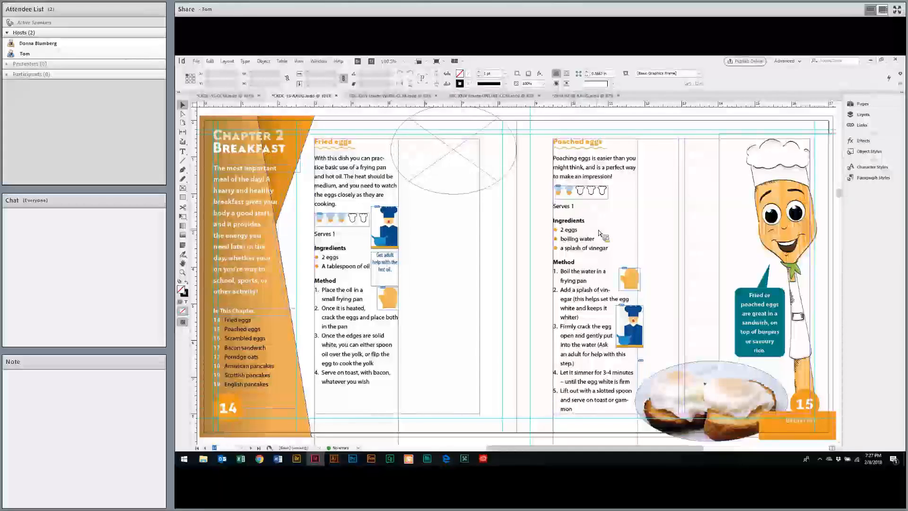
Examine the finished version of the pages 14 and 15 spread in CKDC-15-CC18.indd
{"action": "key", "text": "ctrl+shift+Tab"}
{"action": "key", "text": "alt+Page_Down"}
{"action": "key", "text": "alt+Page_Down"}
{"action": "key", "text": "alt+Page_Down"}
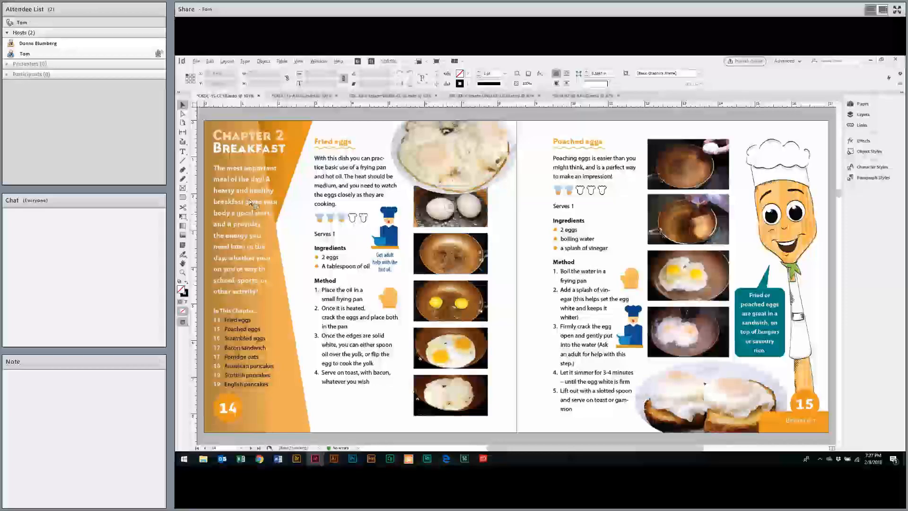
Switch to Bridge, select all photos in the Fried eggs folder and send them to the CKDC-15-AAUG document in InDesign
{"action": "key", "text": "alt+Tab"}
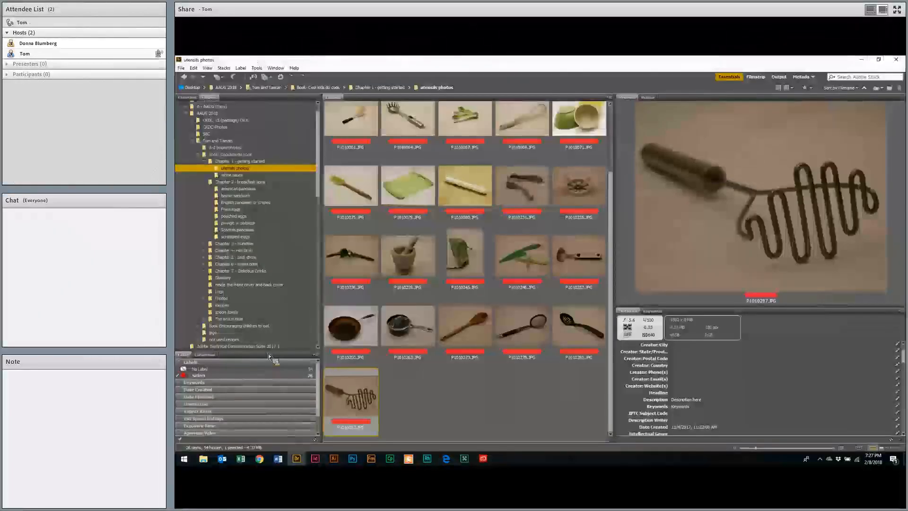
{"action": "left_click", "coordinate": [231, 209]}
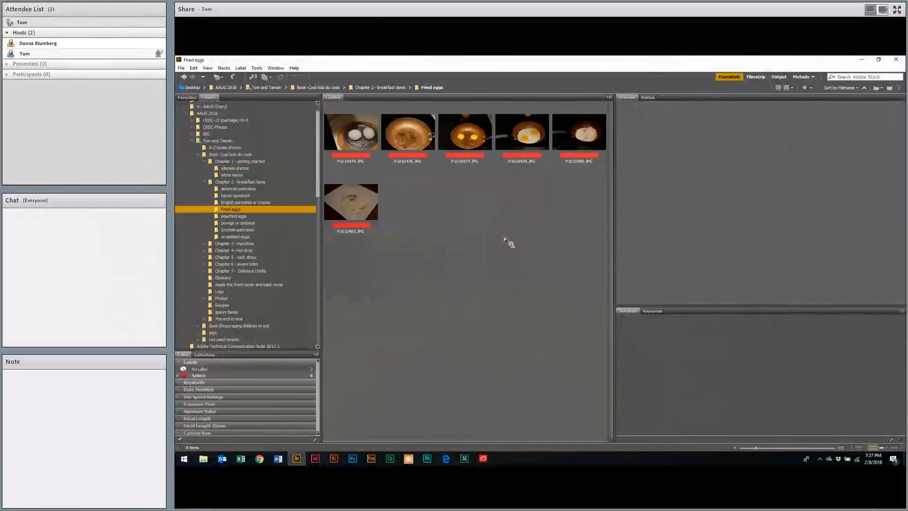
{"action": "key", "text": "ctrl+a"}
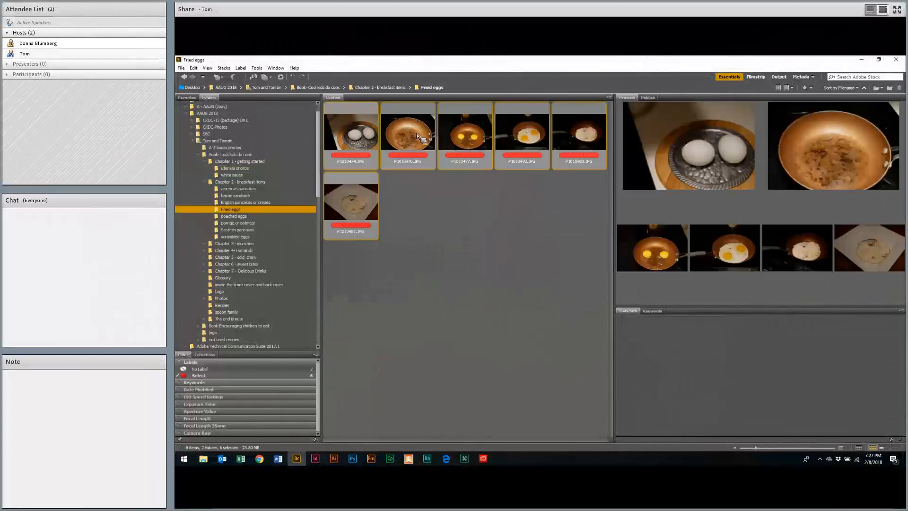
{"action": "right_click", "coordinate": [448, 220]}
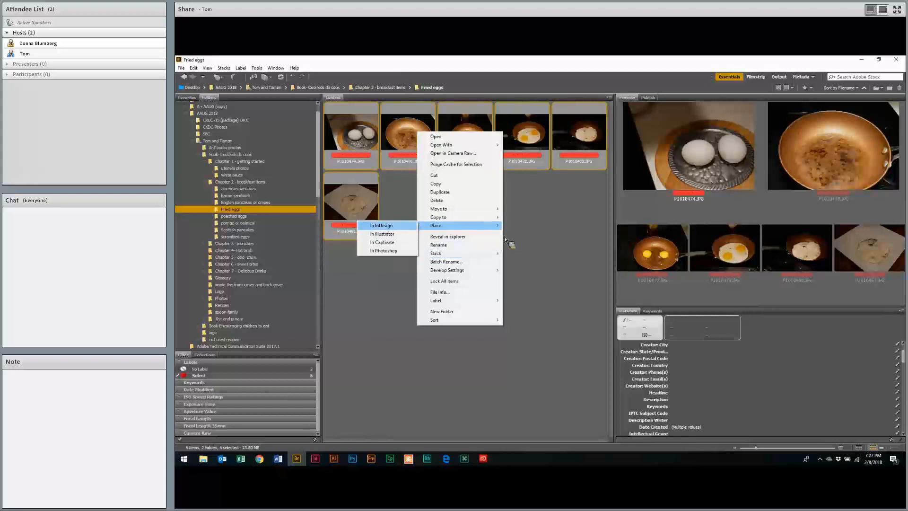
{"action": "left_click", "coordinate": [393, 227]}
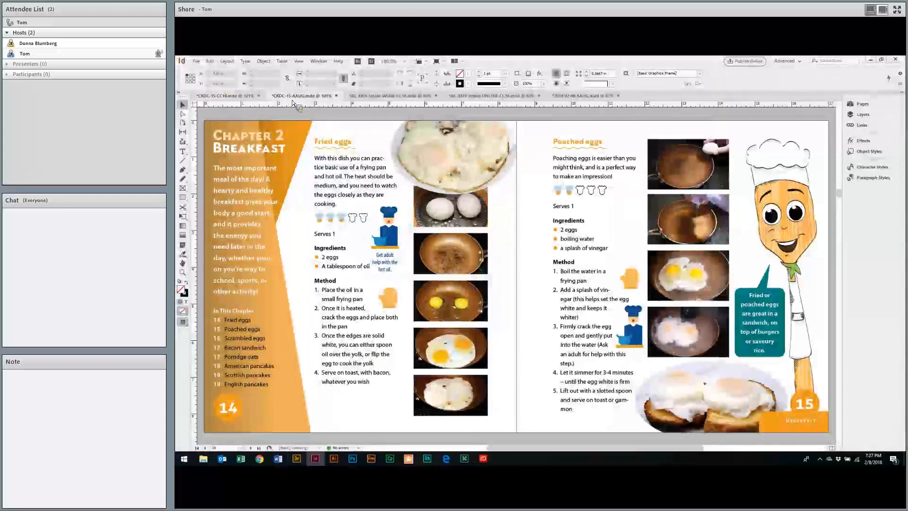
{"action": "key", "text": "ctrl+Tab"}
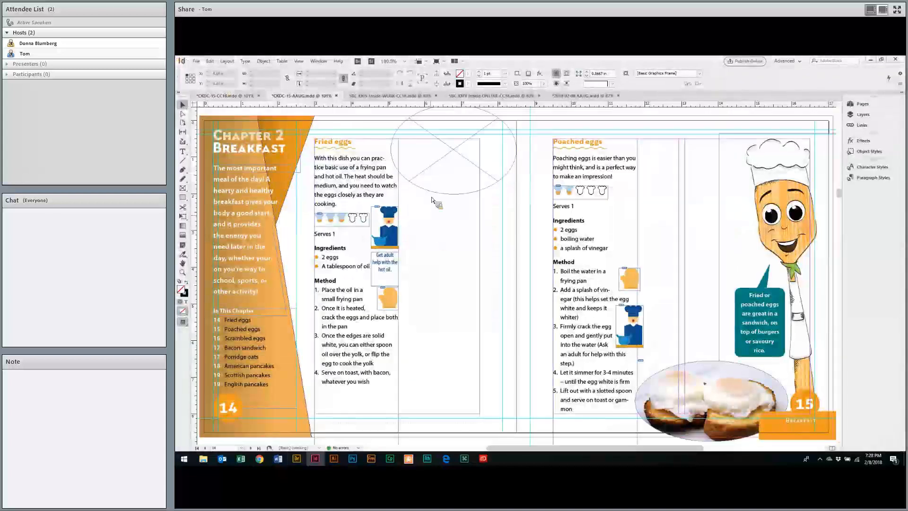
Send the selected Bridge photos to InDesign again and place them as a vertical column of five beside the Fried eggs recipe
{"action": "key", "text": "alt+Tab"}
{"action": "right_click", "coordinate": [439, 265]}
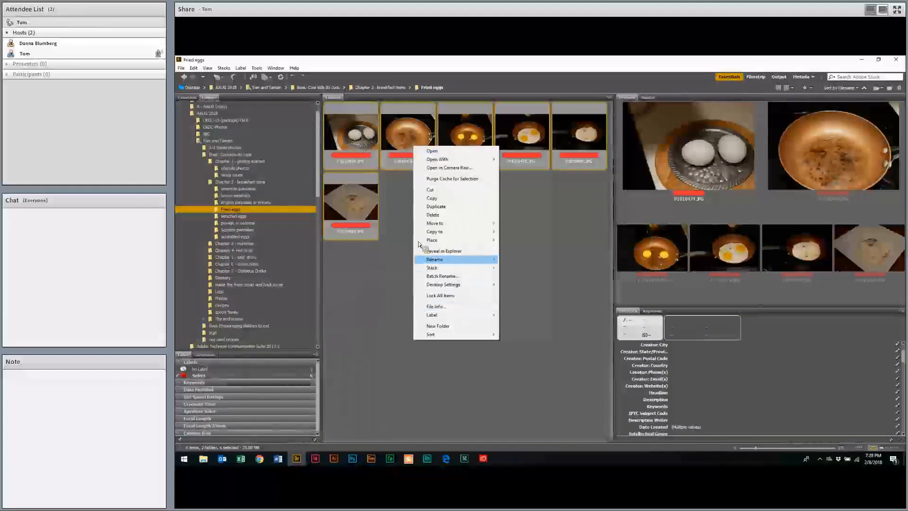
{"action": "mouse_move", "coordinate": [426, 239]}
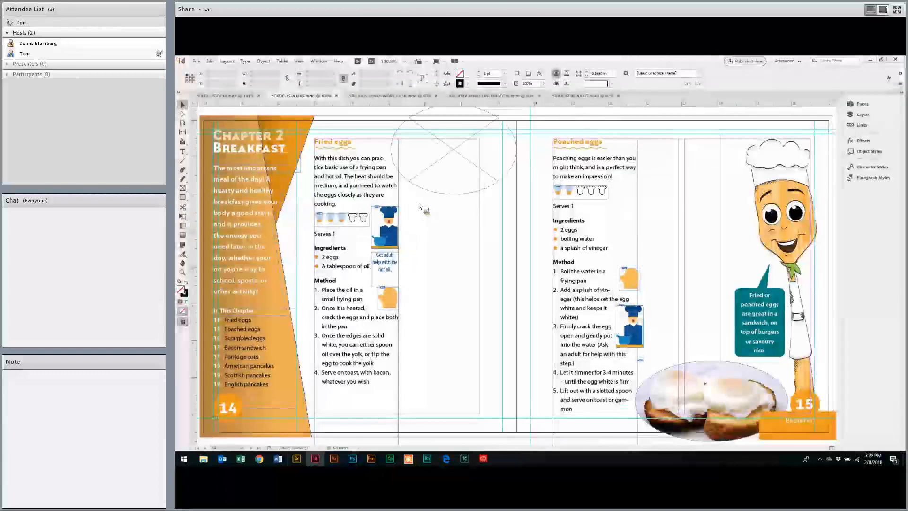
{"action": "left_click", "coordinate": [412, 195]}
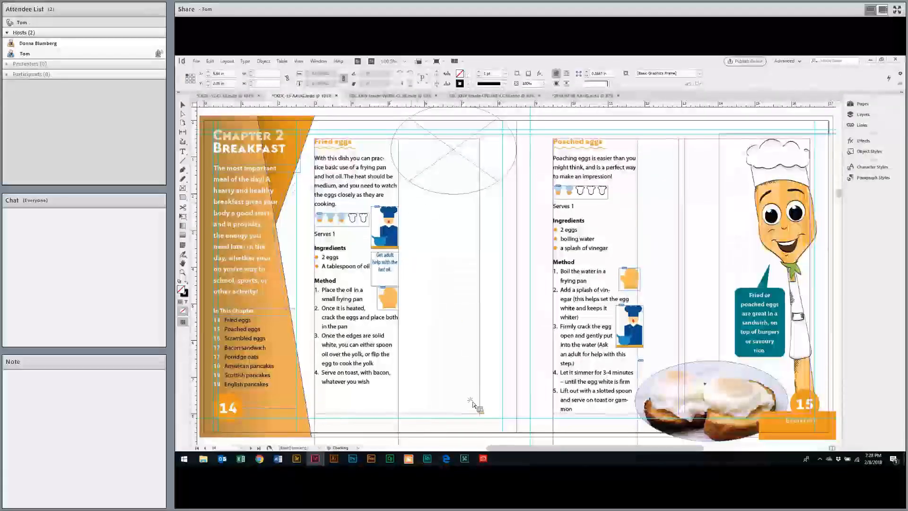
{"action": "left_click_drag", "start_coordinate": [472, 404], "coordinate": [481, 409]}
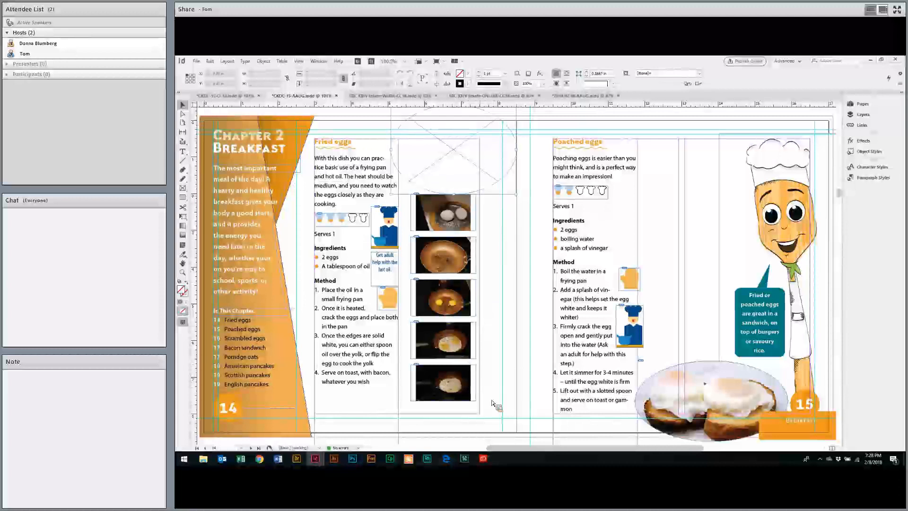
Align the five-photo column with the lower outer corner of page 14's text margins and fill the frames proportionally
{"action": "left_click", "coordinate": [447, 223]}
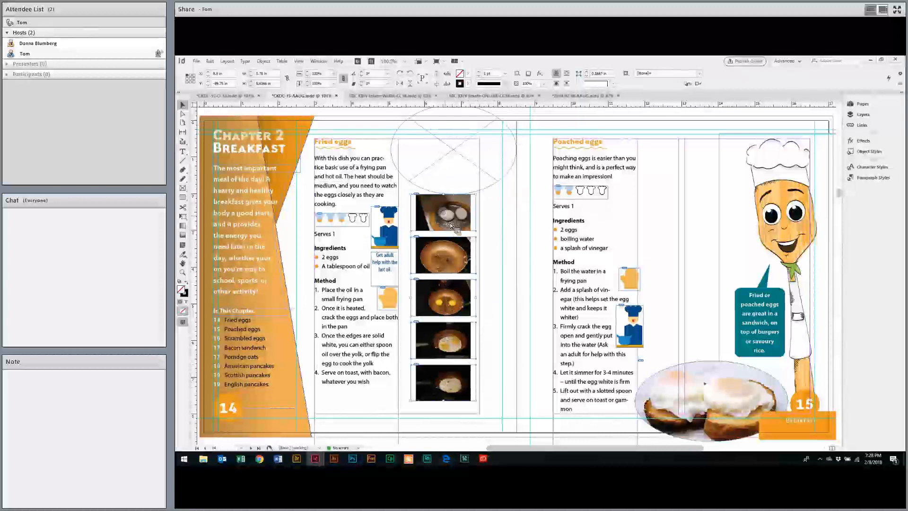
{"action": "left_click_drag", "start_coordinate": [452, 236], "coordinate": [519, 222]}
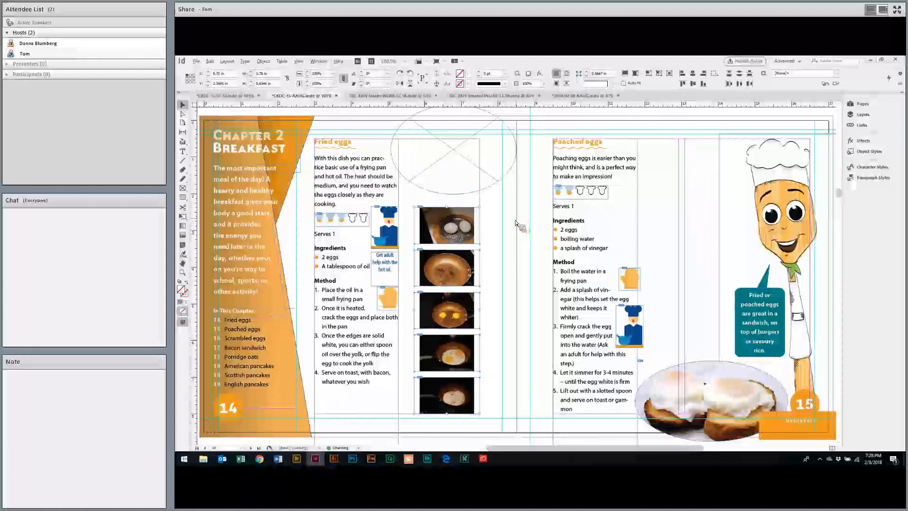
{"action": "key", "text": "ctrl+alt+shift+c"}
{"action": "left_click", "coordinate": [510, 271]}
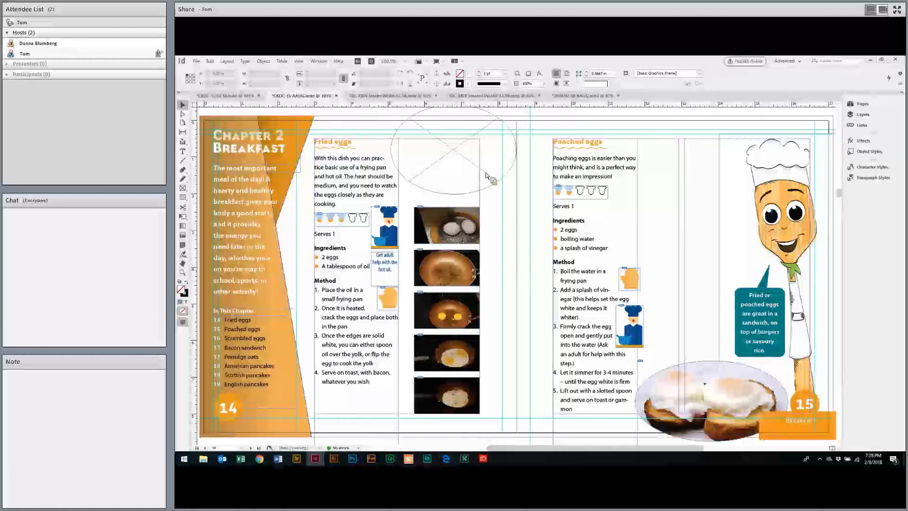
Place P1010481.JPG from Bridge into the empty oval frame above the photo column on page 14
{"action": "left_click", "coordinate": [503, 168]}
{"action": "left_click", "coordinate": [502, 169]}
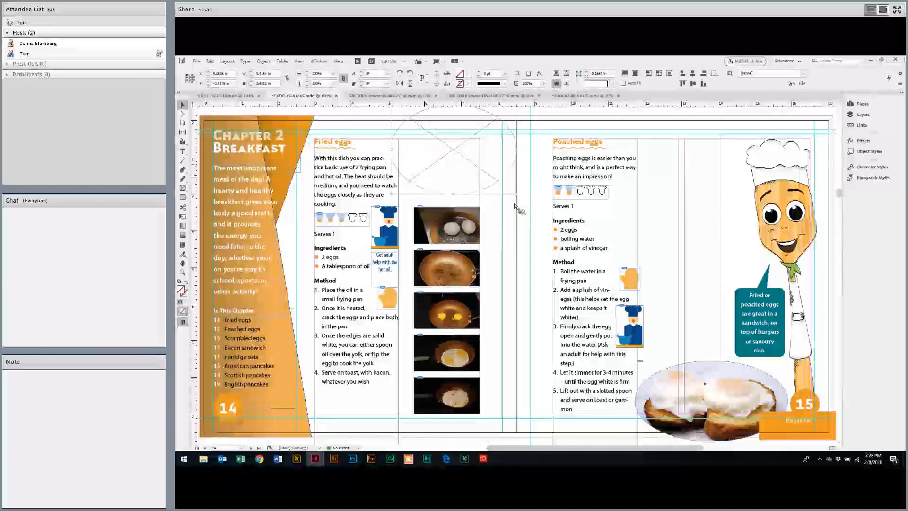
{"action": "key", "text": "alt+Tab"}
{"action": "key", "text": "ctrl+shift+a"}
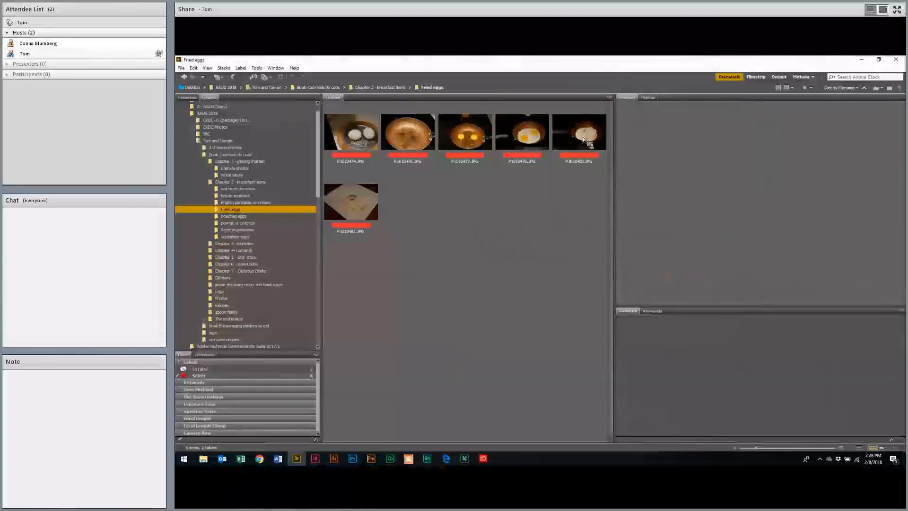
{"action": "left_click", "coordinate": [358, 210]}
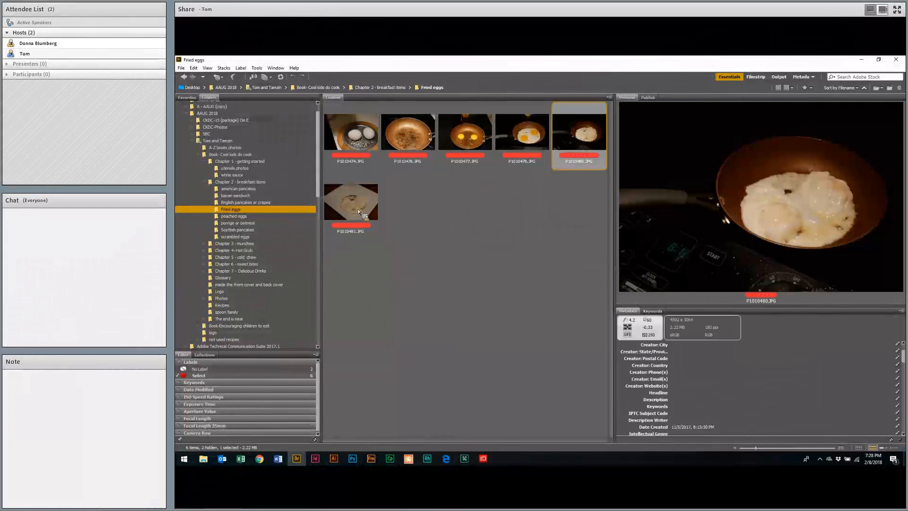
{"action": "right_click", "coordinate": [358, 209]}
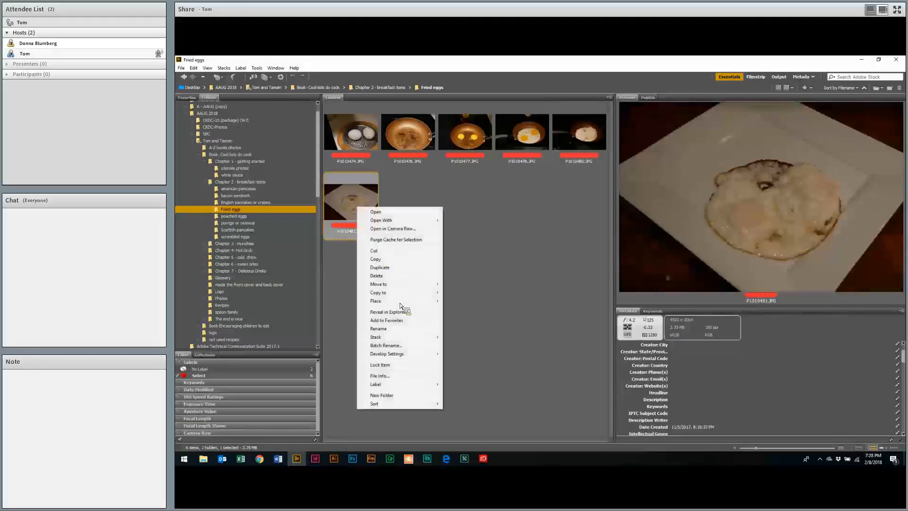
{"action": "key", "text": "Down"}
{"action": "key", "text": "Up"}
{"action": "key", "text": "Right"}
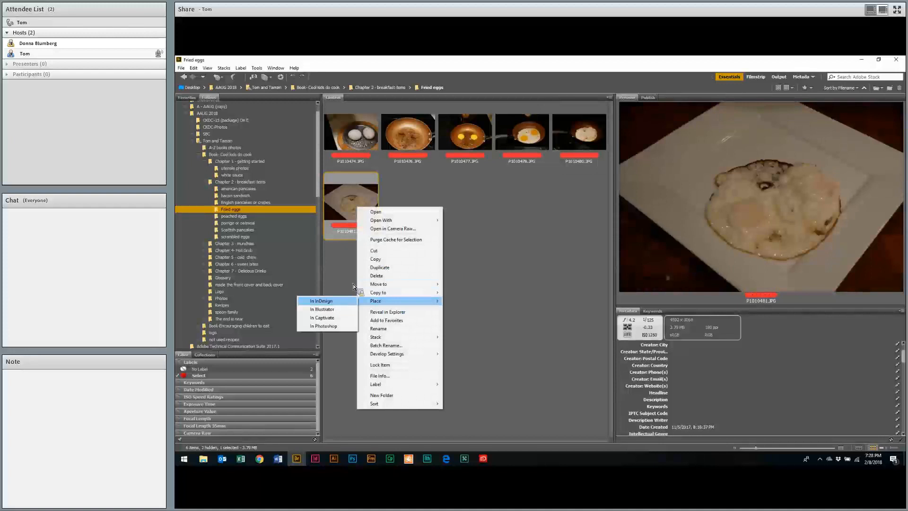
{"action": "left_click", "coordinate": [344, 310]}
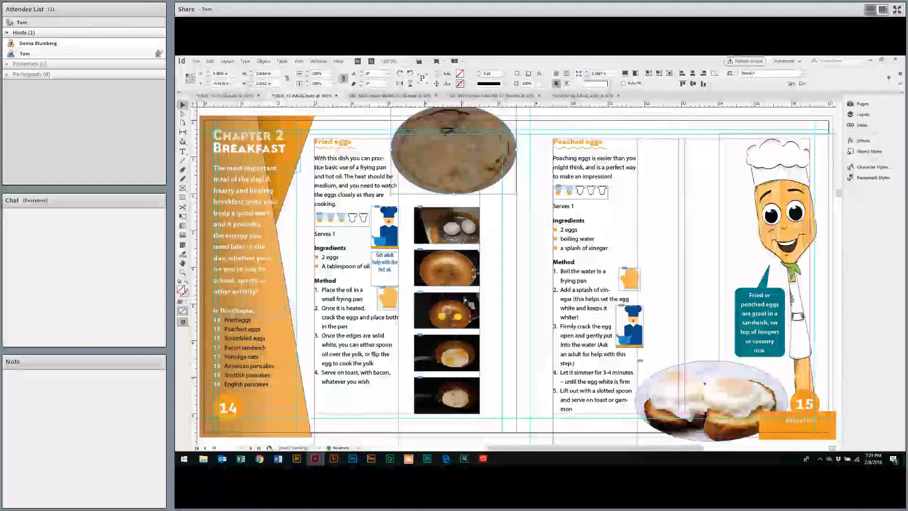
{"action": "left_click", "coordinate": [509, 252]}
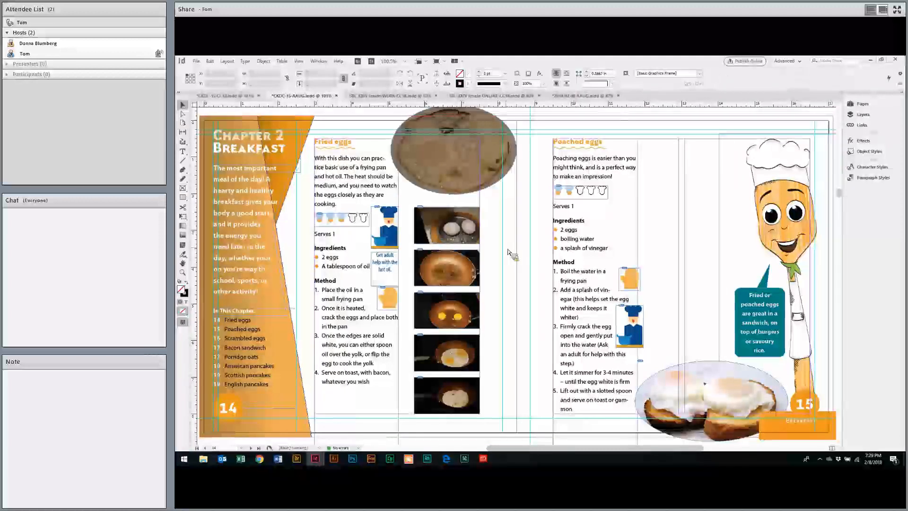
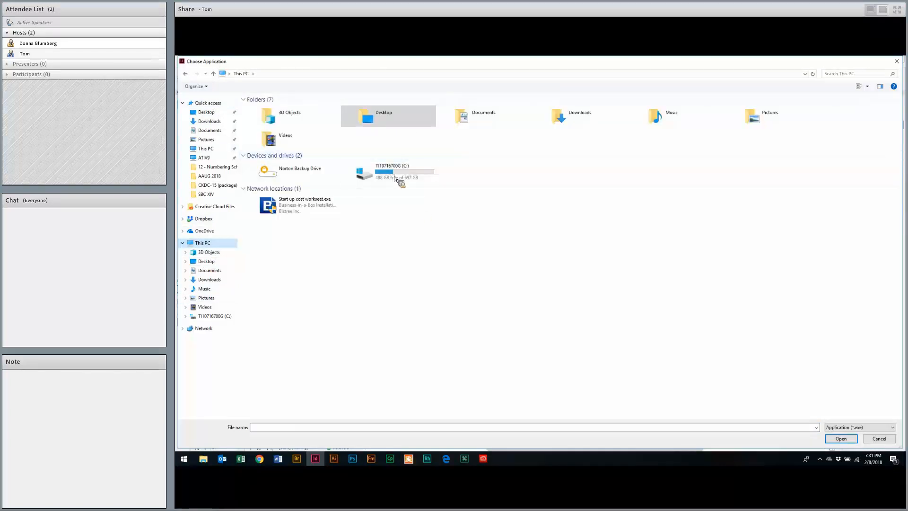
Open the C: drive to look for the application that will edit the linked image
{"action": "double_click", "coordinate": [394, 176]}
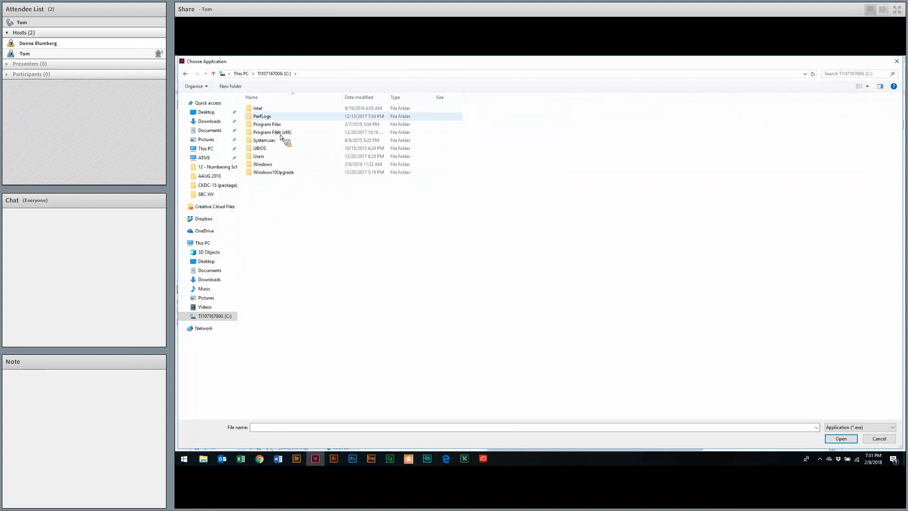
{"action": "double_click", "coordinate": [274, 132]}
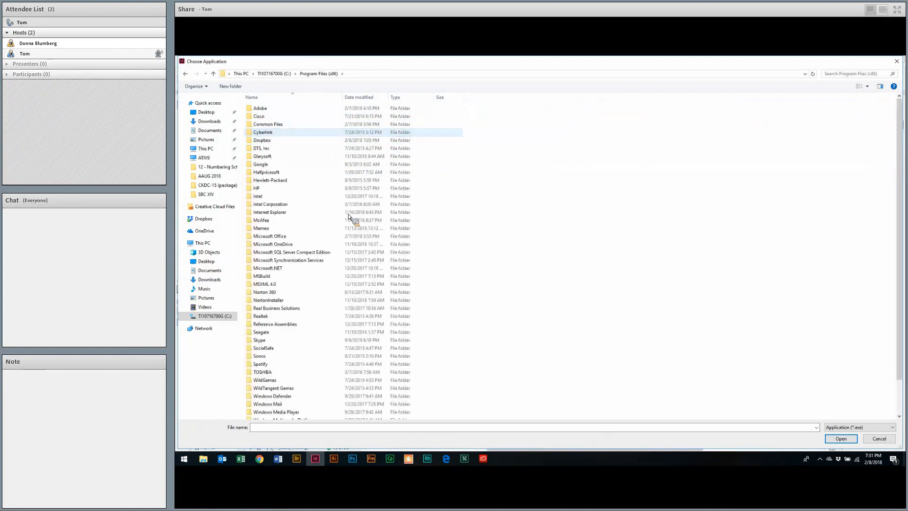
{"action": "double_click", "coordinate": [296, 109]}
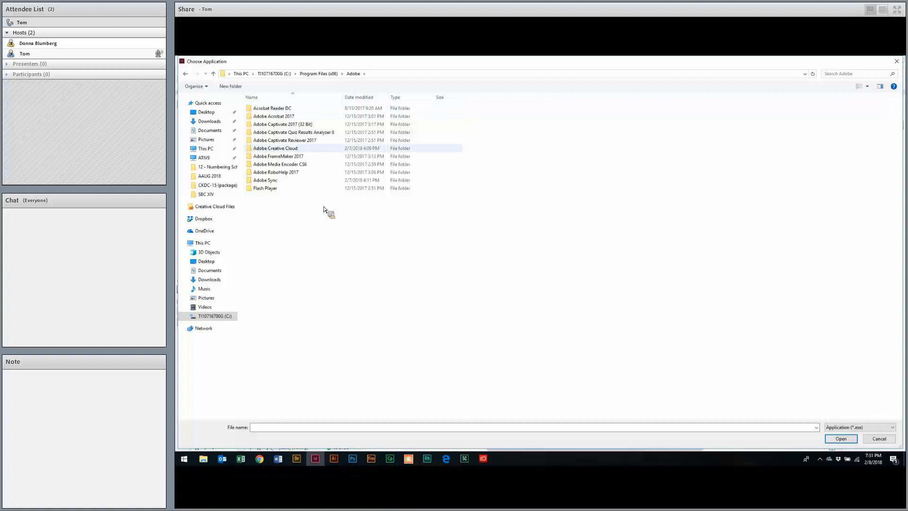
{"action": "key", "text": "BackSpace"}
{"action": "key", "text": "BackSpace"}
Choose Photoshop from the Adobe Photoshop CC 2018 folder under Program Files > Adobe as the editing application
{"action": "double_click", "coordinate": [277, 125]}
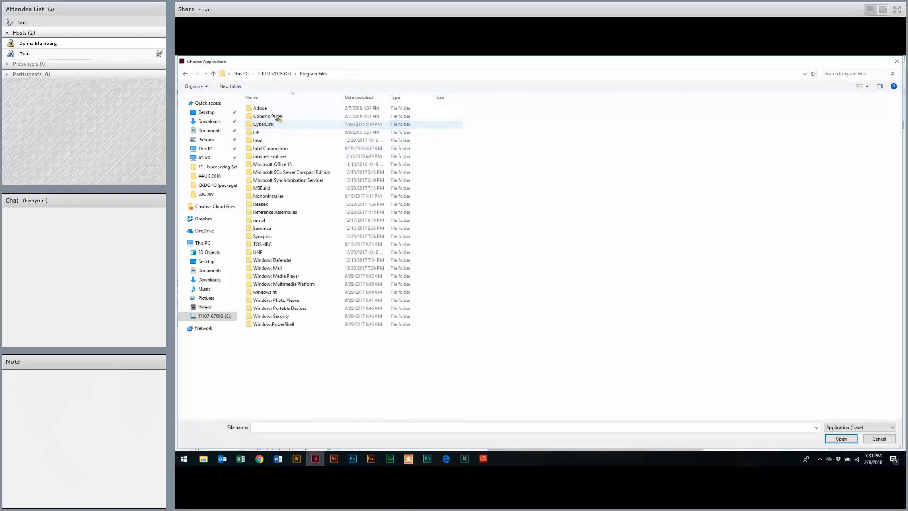
{"action": "key", "text": "Return"}
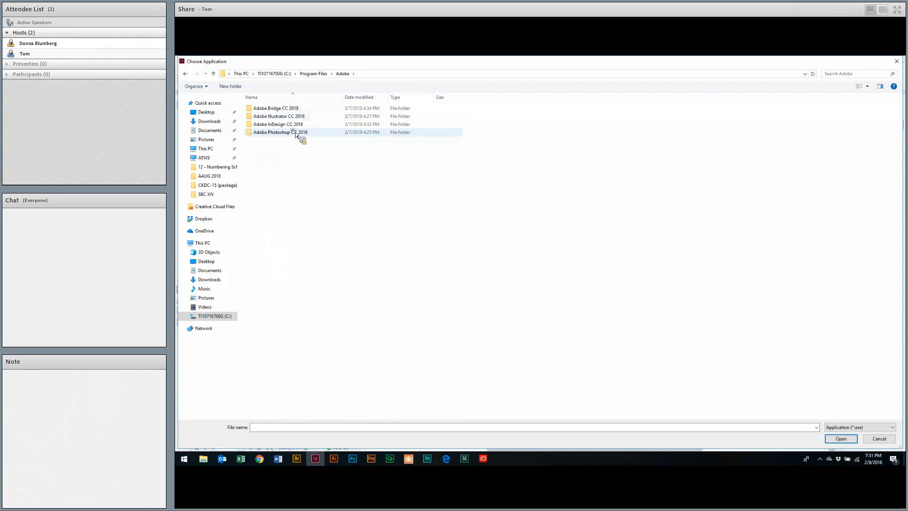
{"action": "left_click", "coordinate": [283, 246]}
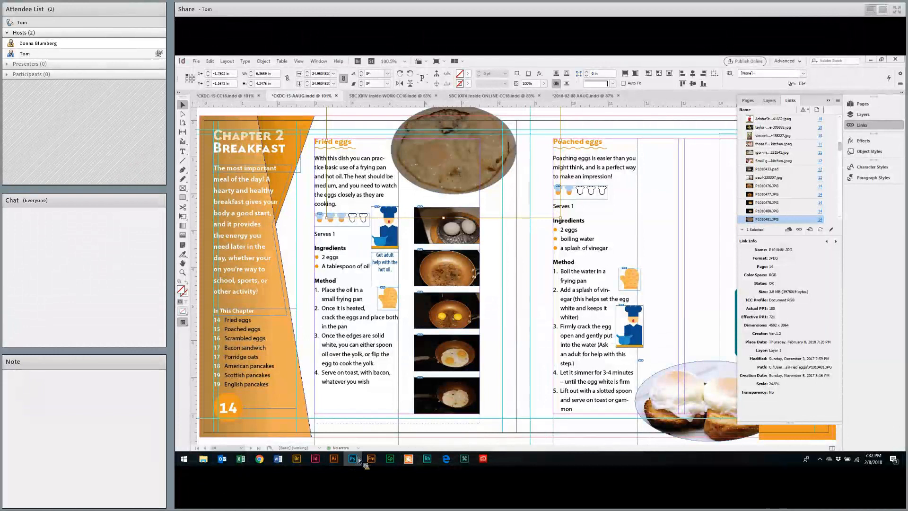
Switch to Photoshop, check the available workspaces and collapse the Learn and Libraries panels to make room for the photo
{"action": "key", "text": "alt+Tab"}
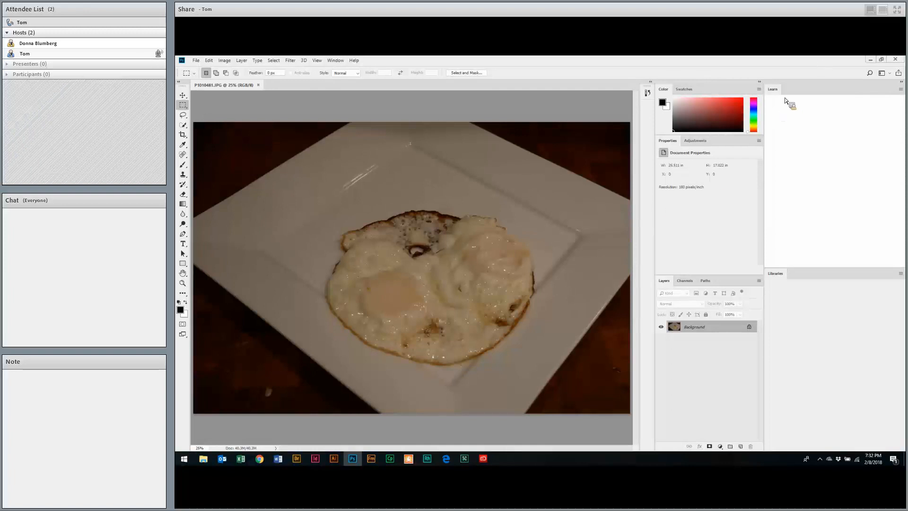
{"action": "left_click", "coordinate": [886, 74]}
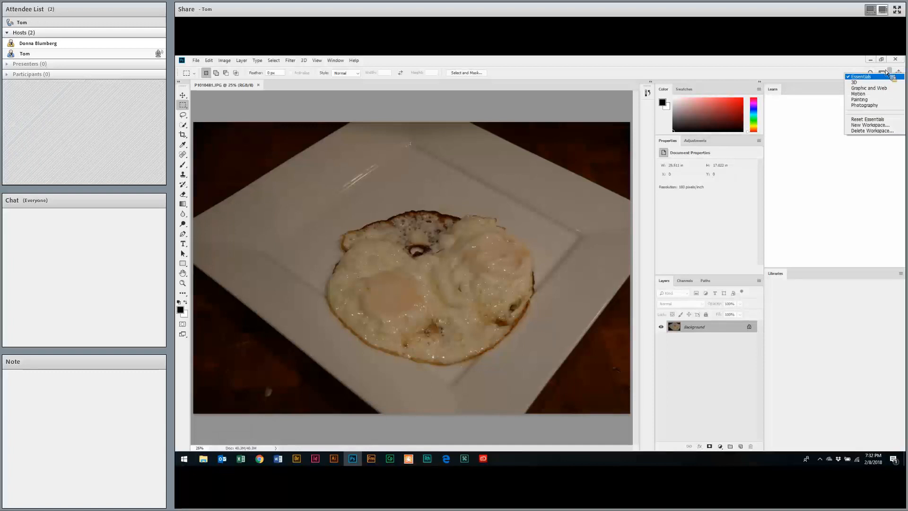
{"action": "left_click", "coordinate": [889, 77]}
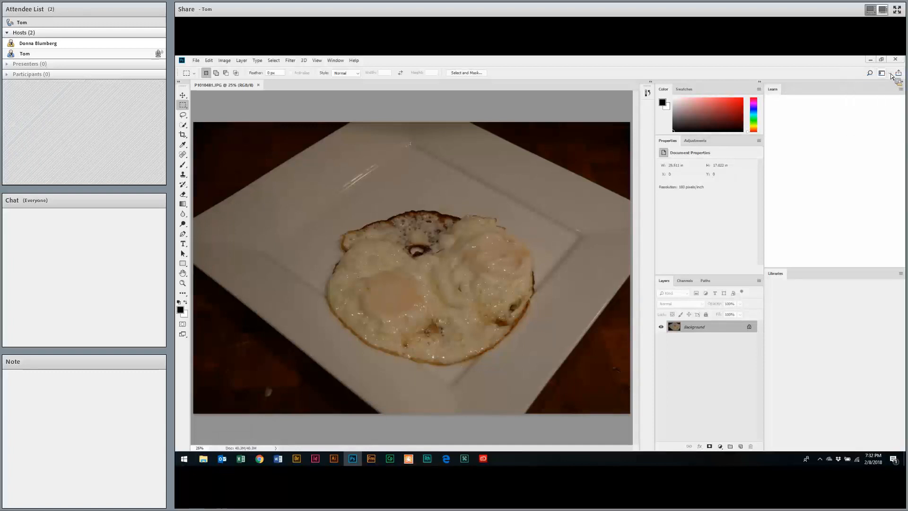
{"action": "left_click", "coordinate": [892, 76]}
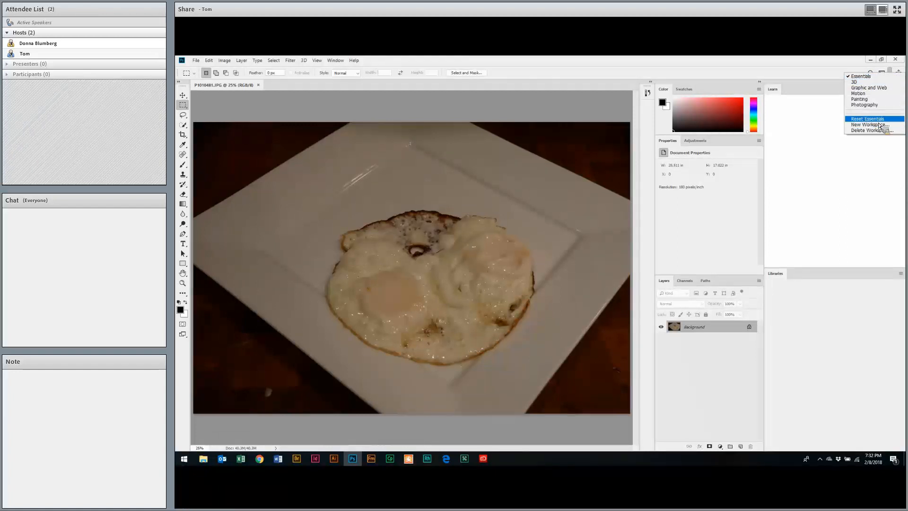
{"action": "left_click", "coordinate": [801, 140]}
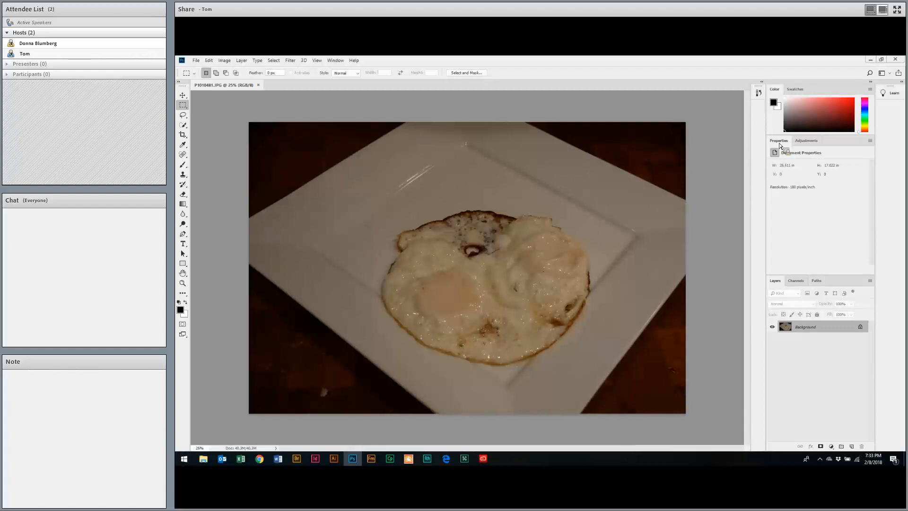
Add a Levels adjustment layer above the plated-egg photo and shift its input levels to brighten the image and raise its contrast
{"action": "key", "text": "v"}
{"action": "left_click", "coordinate": [807, 141]}
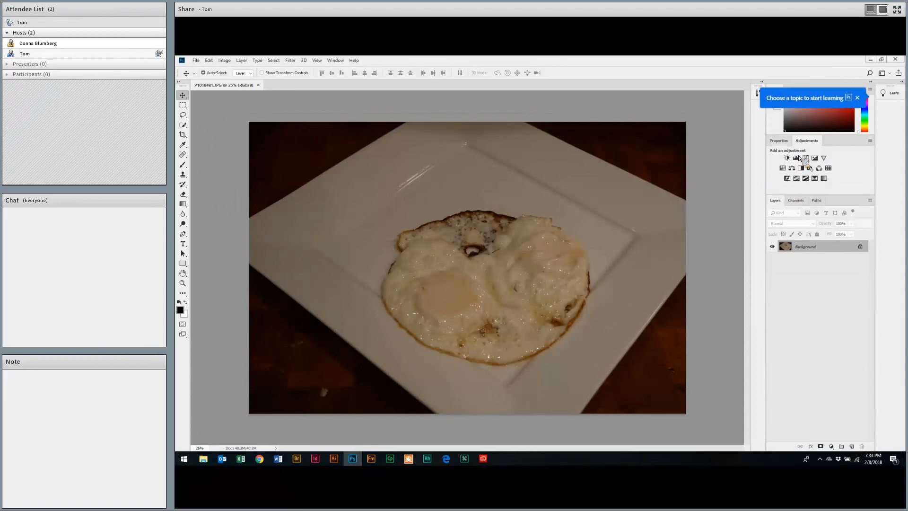
{"action": "left_click_drag", "start_coordinate": [799, 163], "coordinate": [839, 350]}
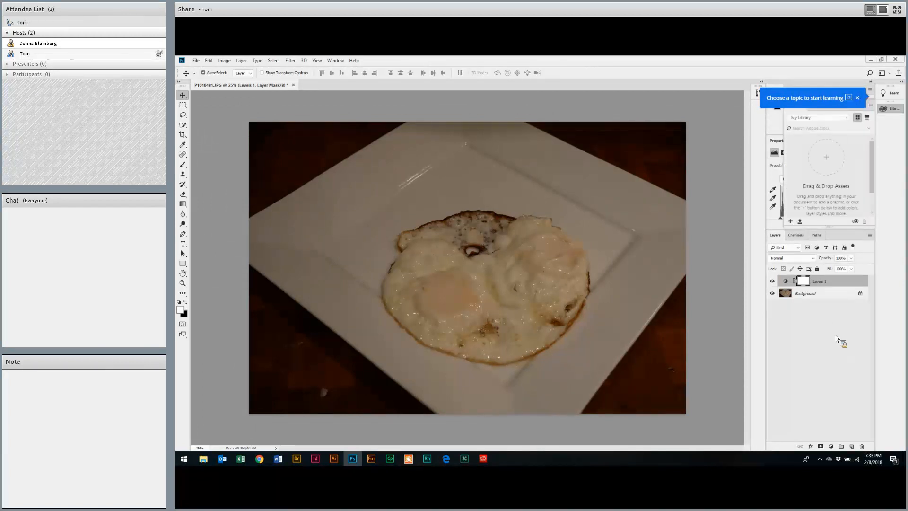
{"action": "left_click", "coordinate": [857, 101]}
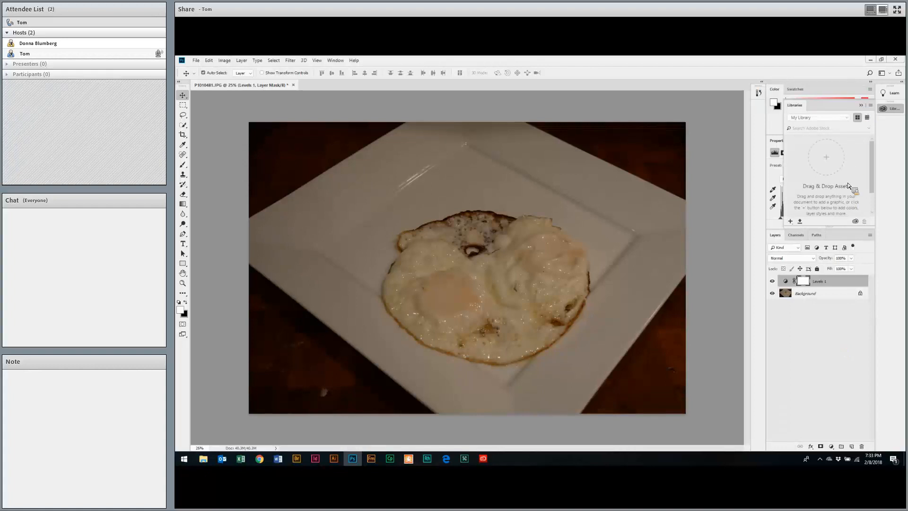
{"action": "left_click", "coordinate": [851, 288]}
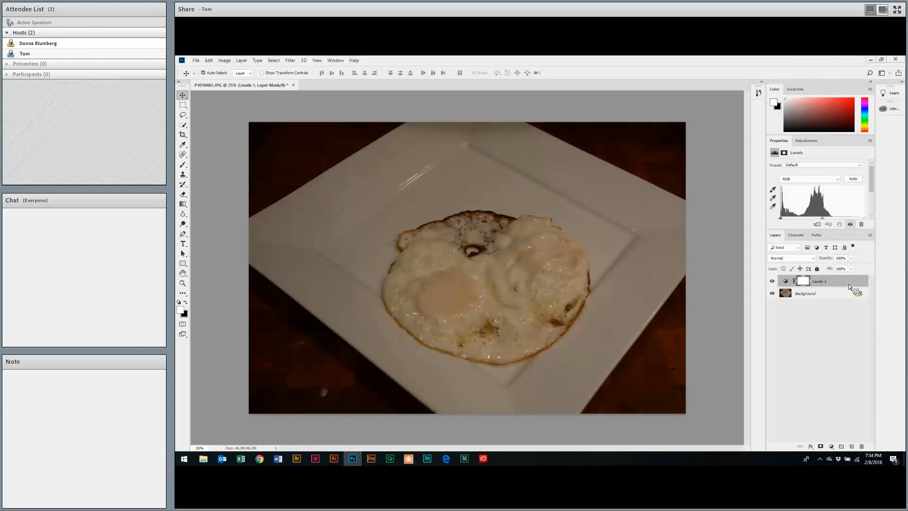
{"action": "left_click_drag", "start_coordinate": [849, 287], "coordinate": [803, 212]}
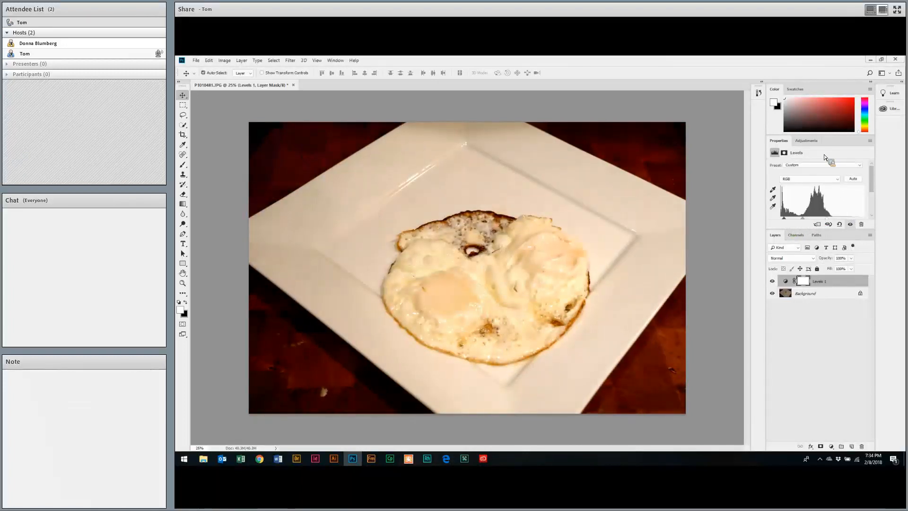
Add a Color Balance adjustment layer above the Levels layer and shift its midtones toward blue by +37
{"action": "left_click", "coordinate": [807, 141]}
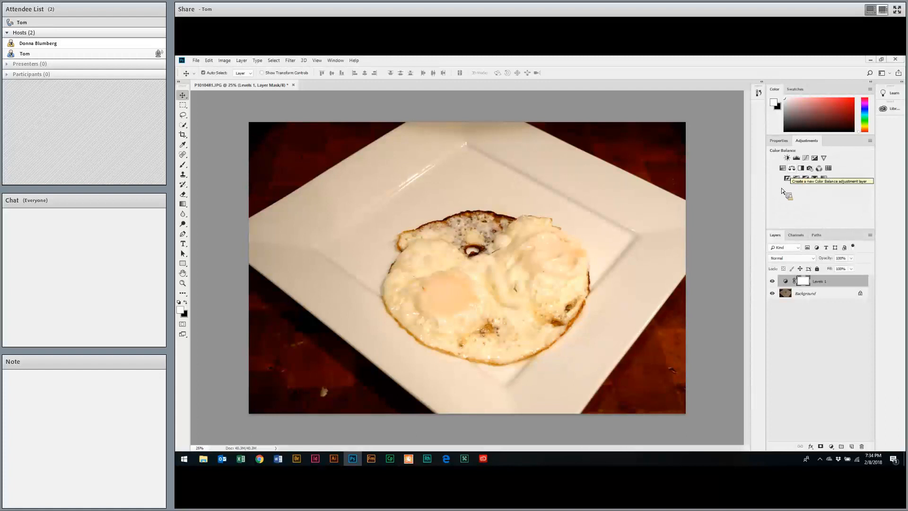
{"action": "left_click", "coordinate": [792, 168]}
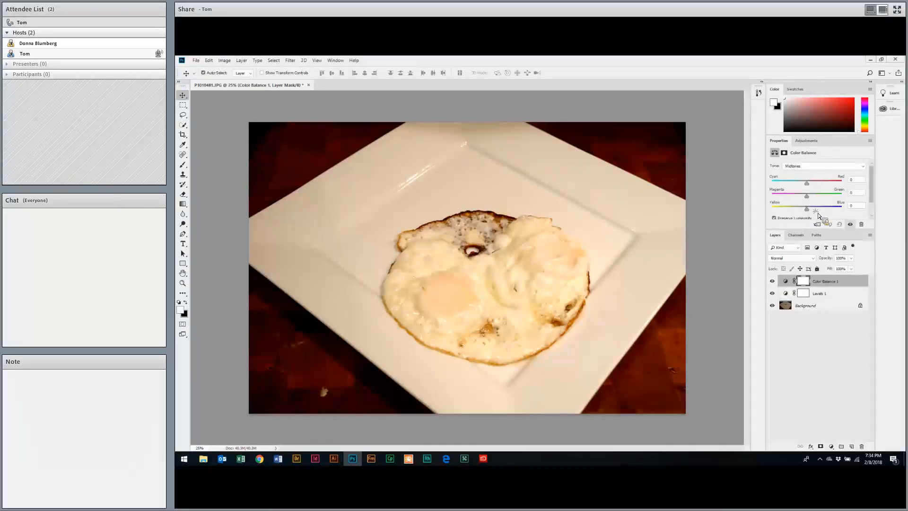
{"action": "left_click_drag", "start_coordinate": [807, 209], "coordinate": [824, 217]}
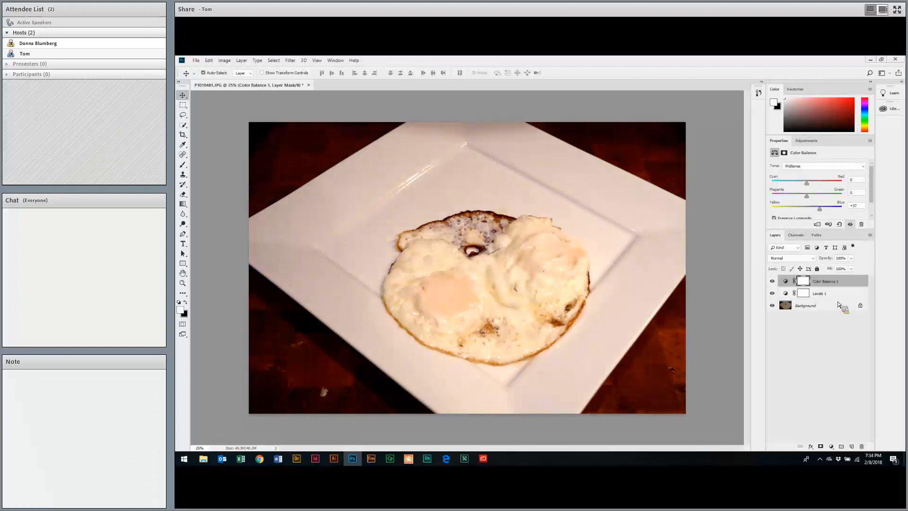
{"action": "left_click_drag", "start_coordinate": [838, 304], "coordinate": [240, 104]}
{"action": "left_click_drag", "start_coordinate": [331, 149], "coordinate": [377, 155]}
{"action": "key", "text": "ctrl+s"}
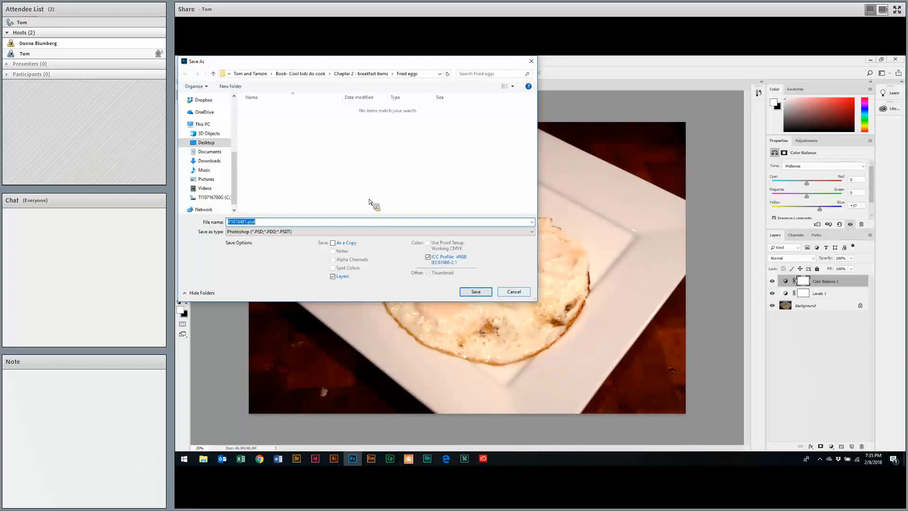
{"action": "key", "text": "Escape"}
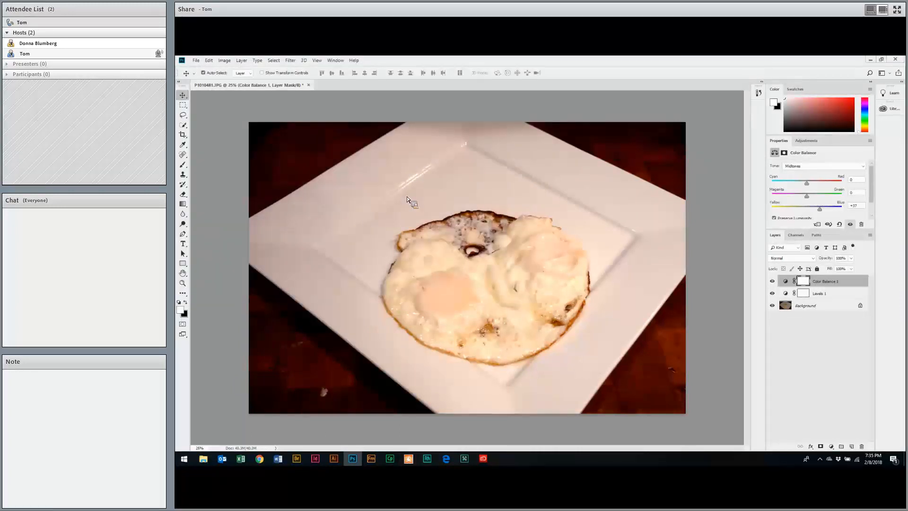
Switch to InDesign and open the whole-eggs photo heading page 14's photo column for editing with Photoshop.exe
{"action": "key", "text": "alt+Tab"}
{"action": "left_click", "coordinate": [463, 219]}
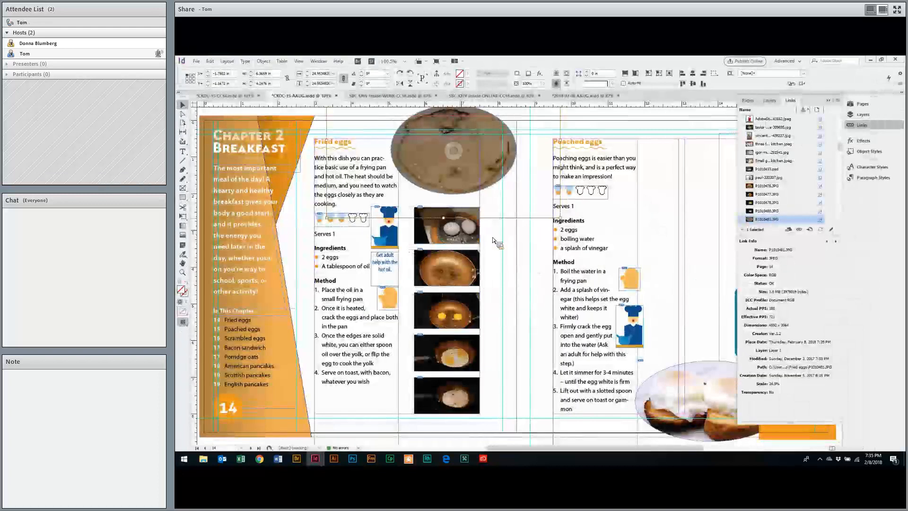
{"action": "left_click", "coordinate": [456, 231]}
{"action": "right_click", "coordinate": [457, 231]}
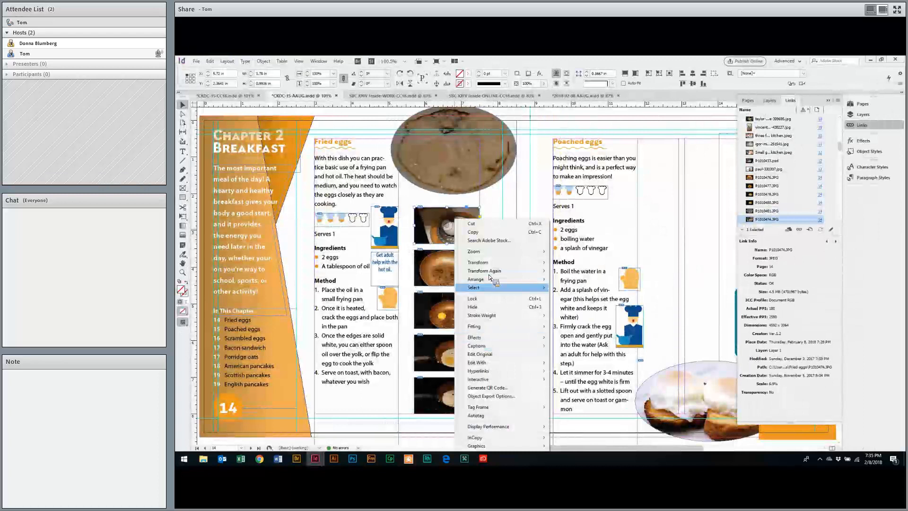
{"action": "right_click", "coordinate": [467, 221]}
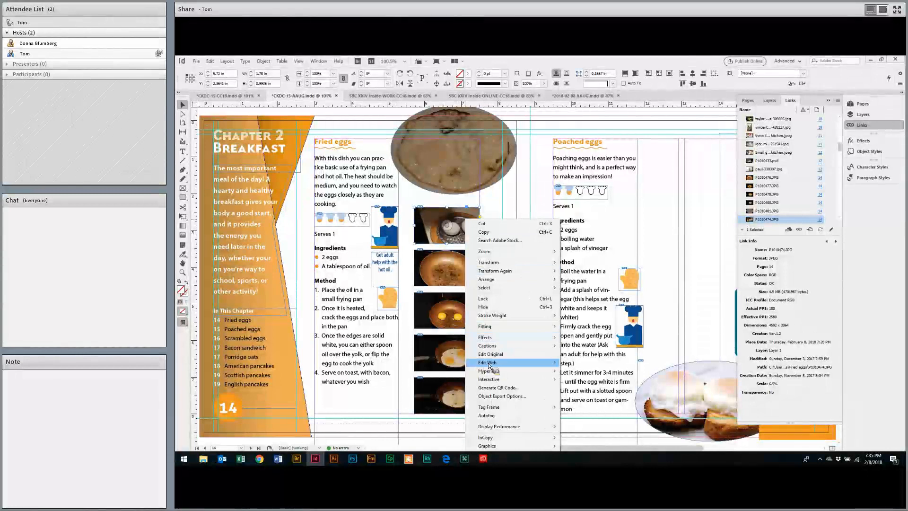
{"action": "mouse_move", "coordinate": [488, 363]}
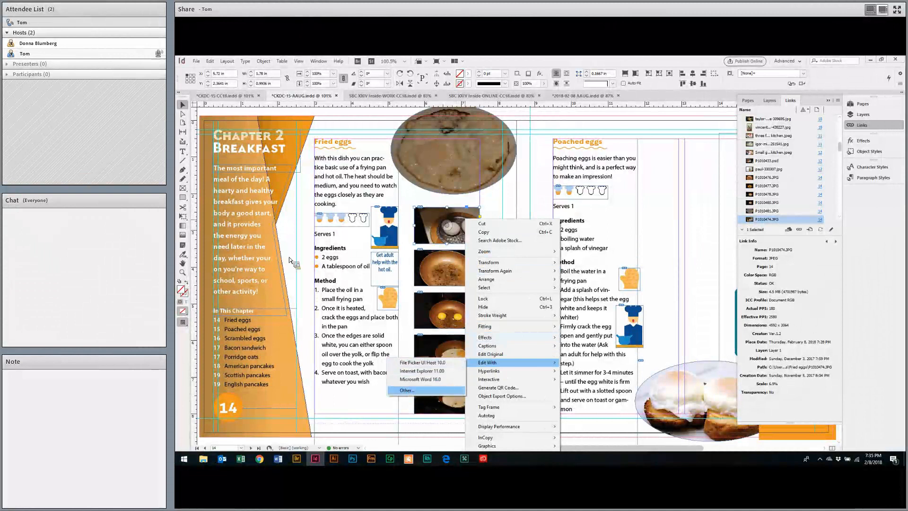
{"action": "key", "text": "Return"}
{"action": "type", "text": "photoshop"}
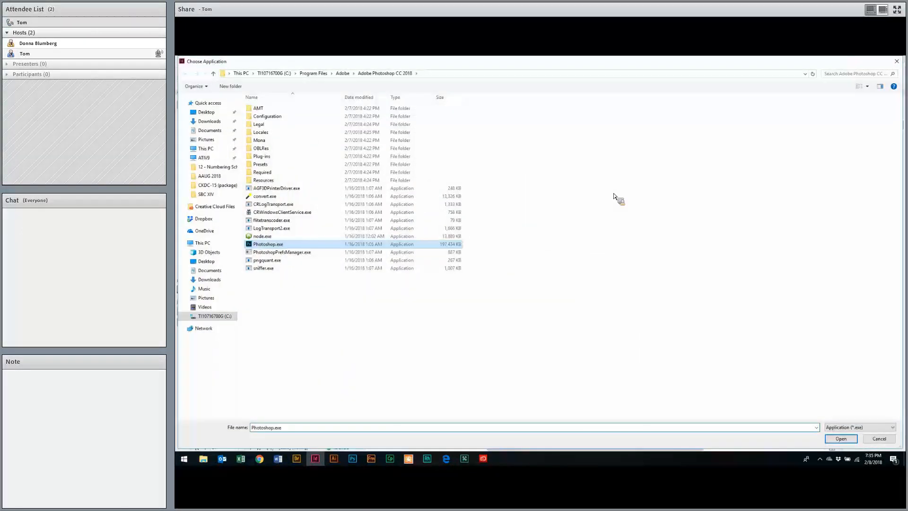
{"action": "key", "text": "Return"}
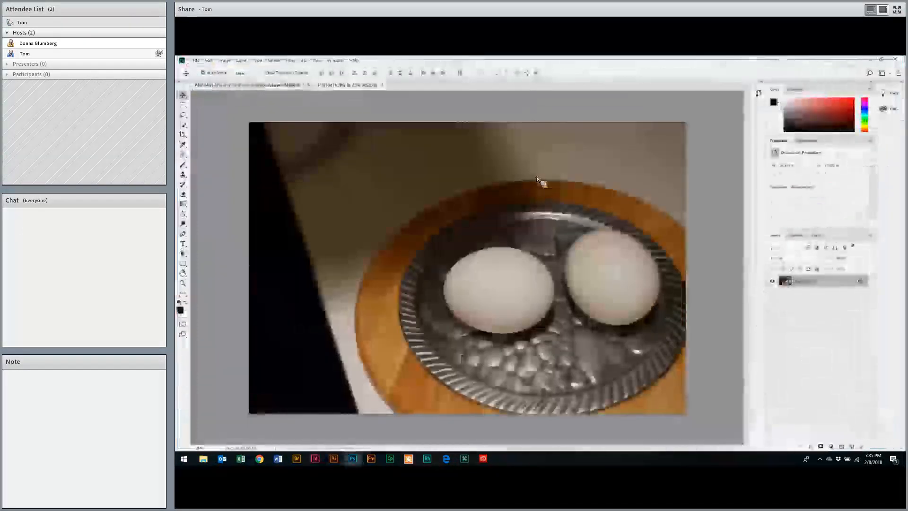
Switch back to InDesign, revisit the choice of editing application for the same photo without changing it, and deselect the photo
{"action": "key", "text": "alt+Tab"}
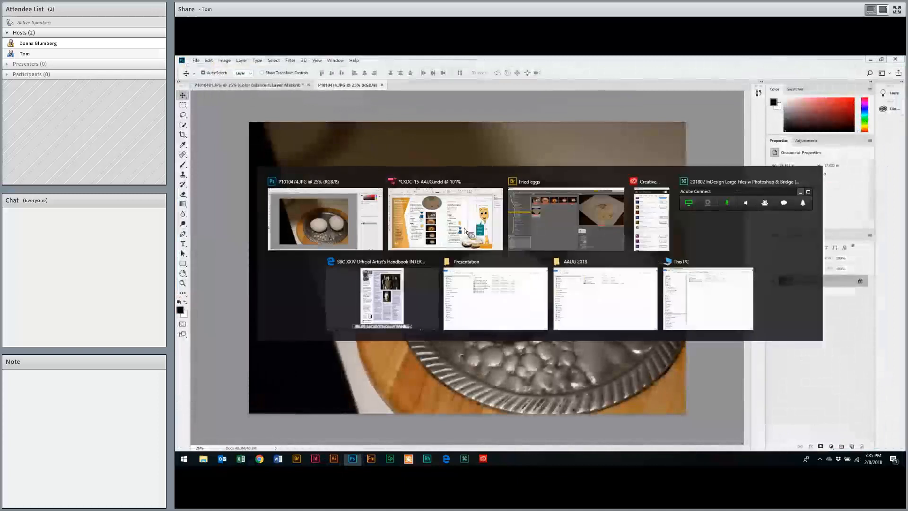
{"action": "right_click", "coordinate": [464, 221]}
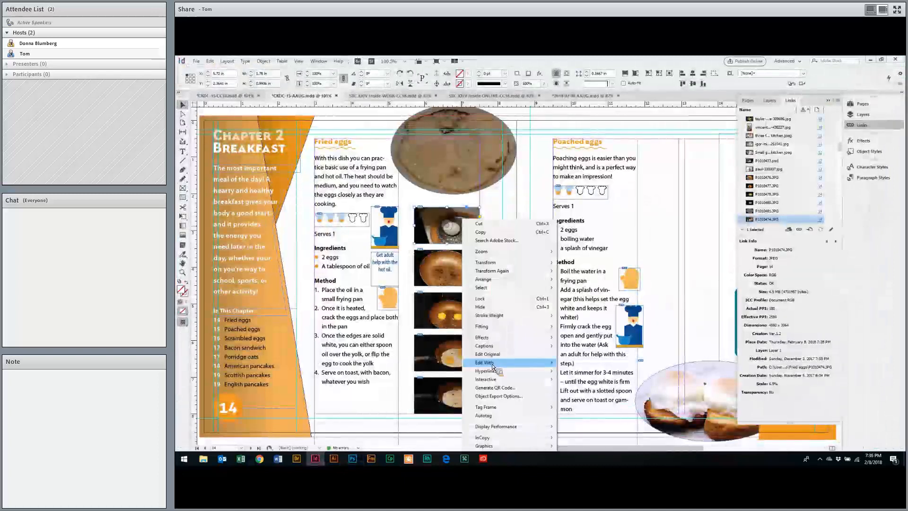
{"action": "left_click", "coordinate": [427, 389]}
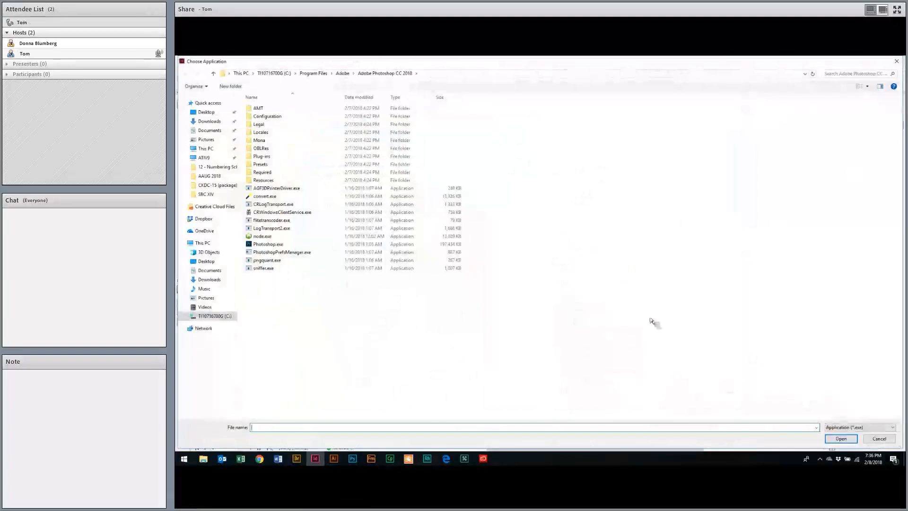
{"action": "left_click", "coordinate": [881, 439]}
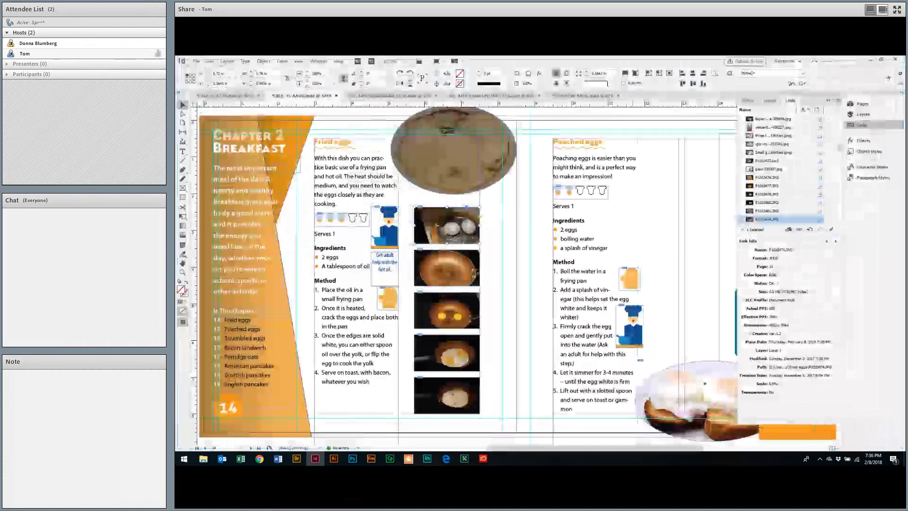
{"action": "left_click", "coordinate": [526, 223]}
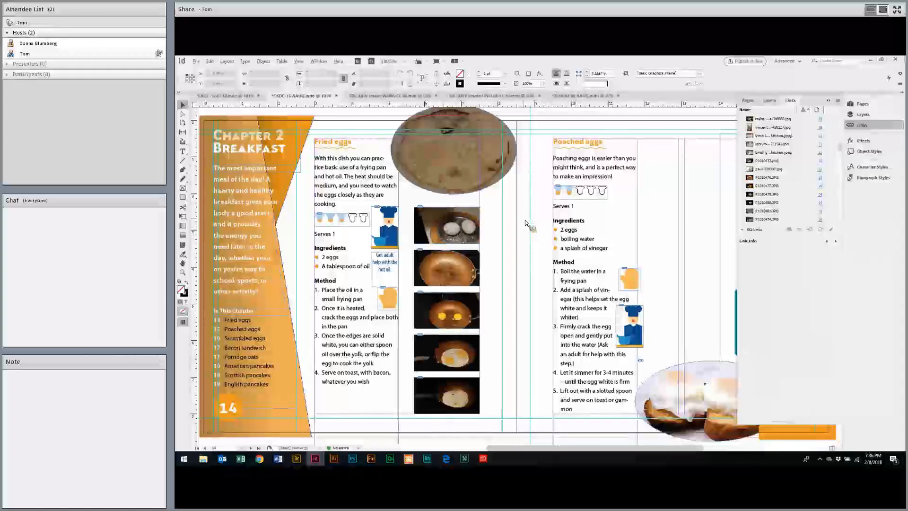
Go back to the Utensils spread starting on page 8 and select the green measuring spoons photo
{"action": "key", "text": "shift+Page_Up"}
{"action": "key", "text": "shift+Page_Up"}
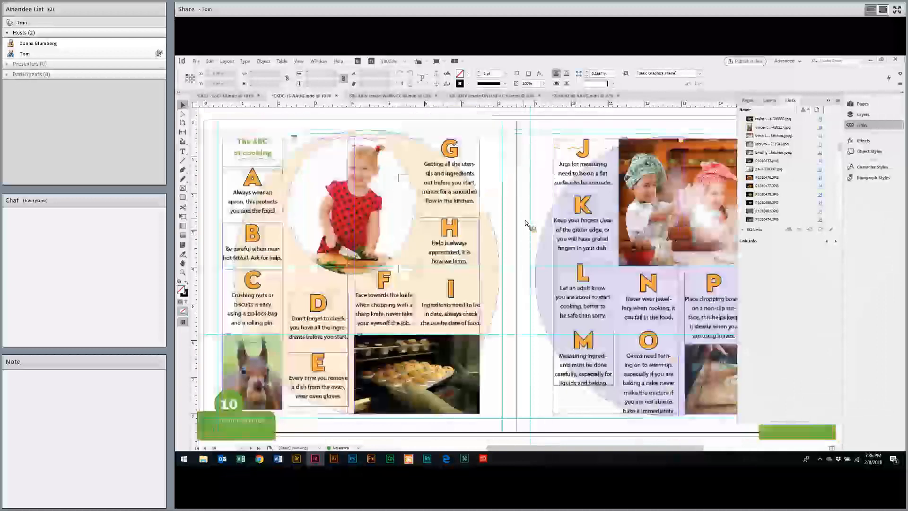
{"action": "key", "text": "shift+Page_Up"}
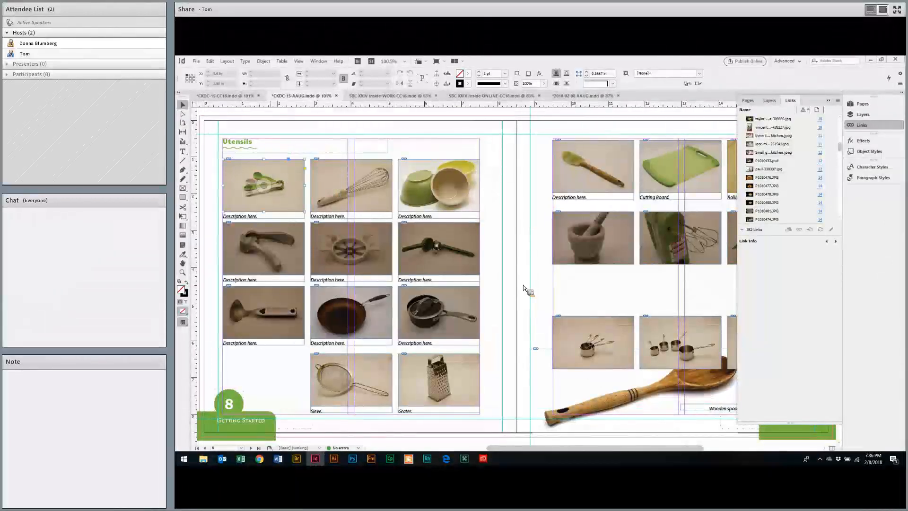
{"action": "left_click", "coordinate": [278, 182]}
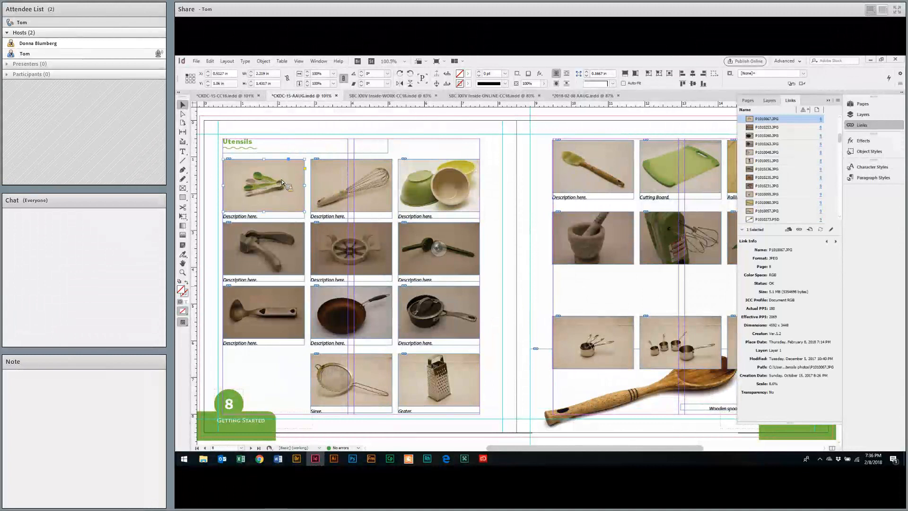
Switch to Photoshop and show the Actions panel with the Default Actions set
{"action": "key", "text": "alt+Tab"}
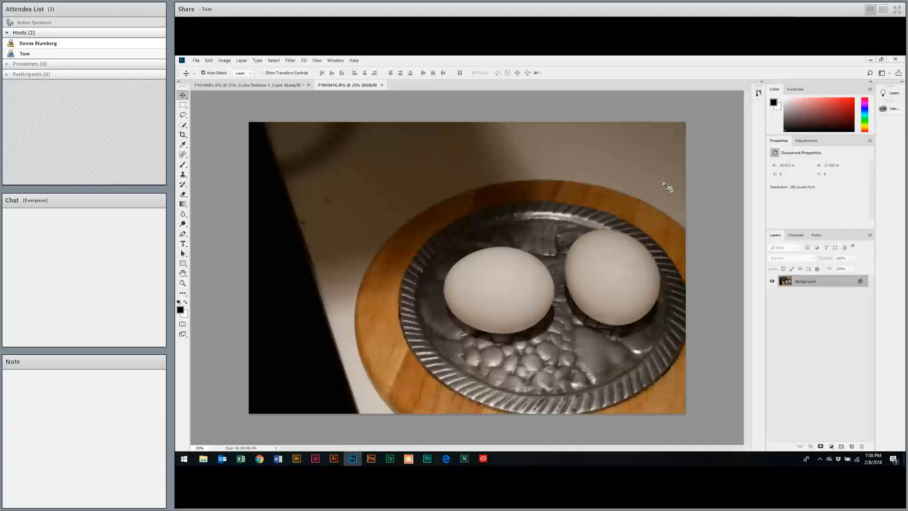
{"action": "left_click", "coordinate": [337, 61]}
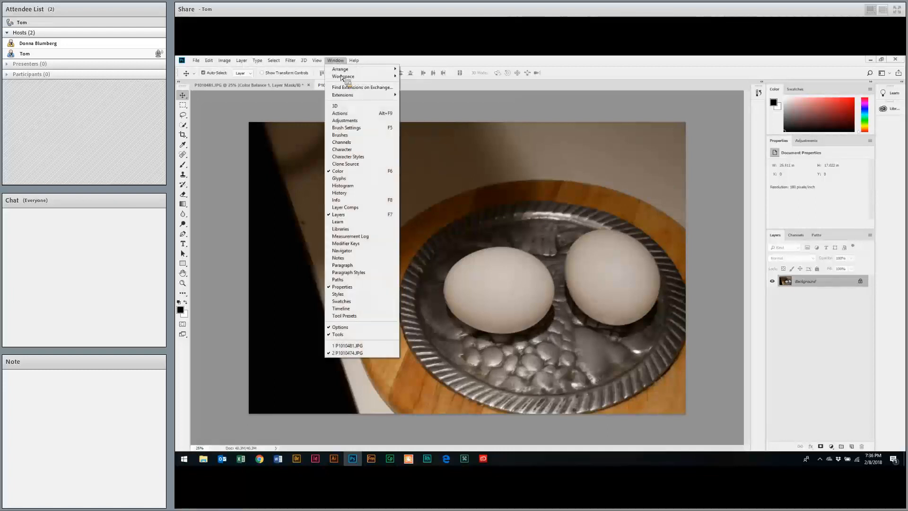
{"action": "key", "text": "Up"}
{"action": "key", "text": "Return"}
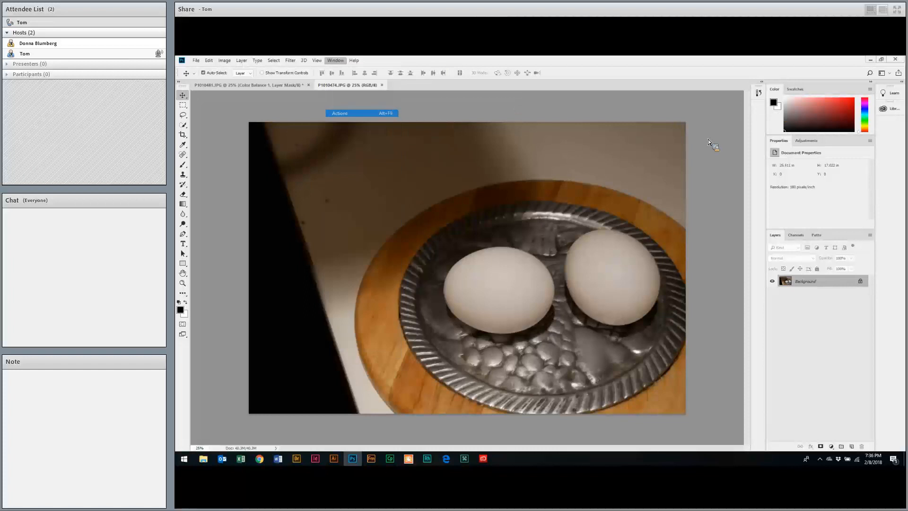
{"action": "left_click_drag", "start_coordinate": [716, 244], "coordinate": [722, 276]}
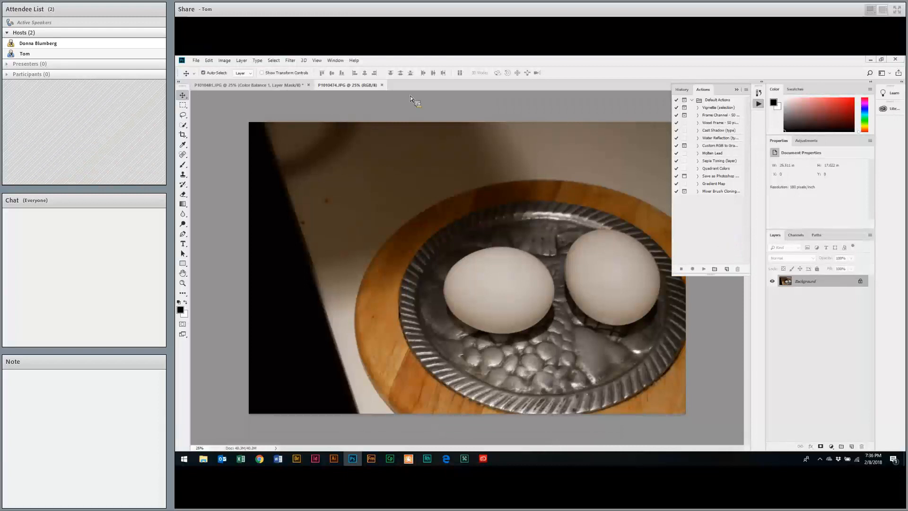
{"action": "left_click", "coordinate": [336, 62]}
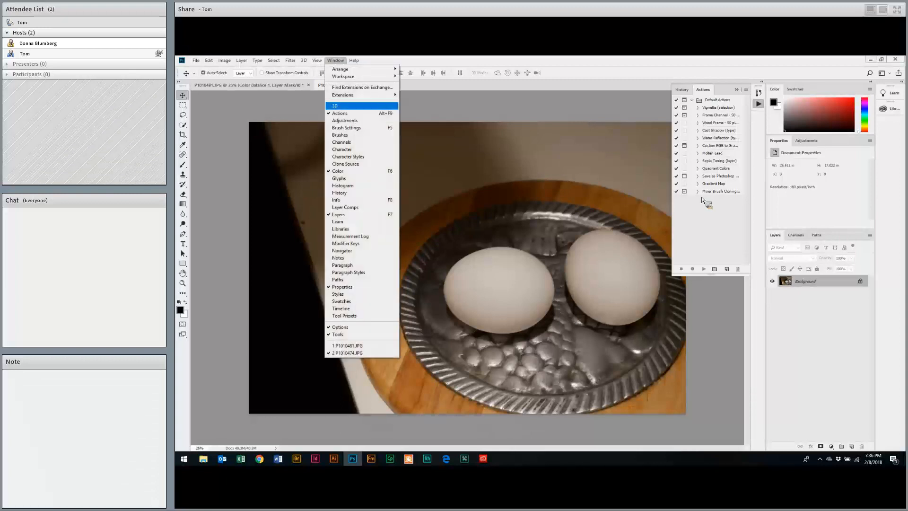
{"action": "left_click", "coordinate": [728, 253]}
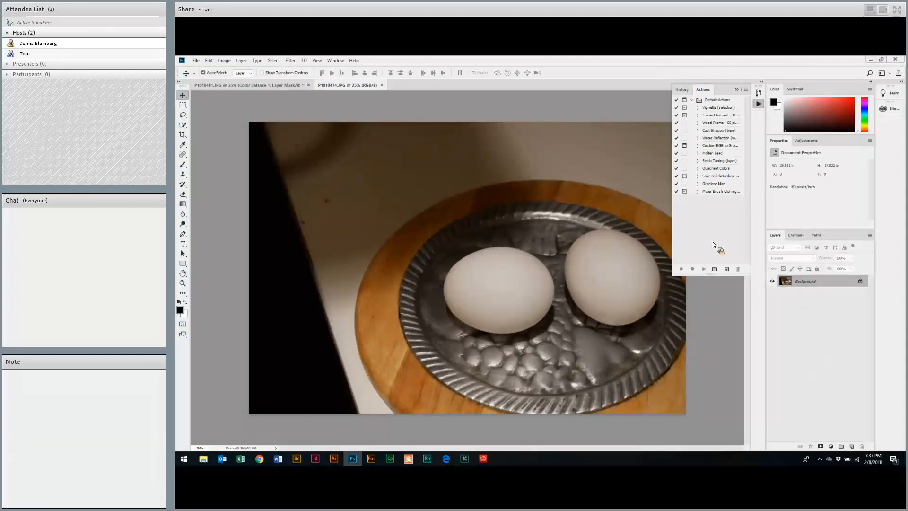
Try Auto Tone on the whole-eggs photo and undo it
{"action": "left_click", "coordinate": [209, 60]}
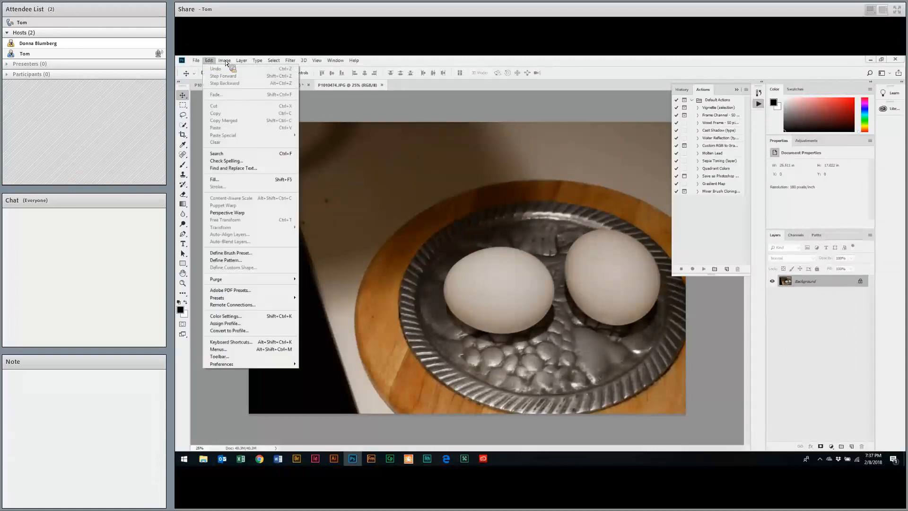
{"action": "left_click", "coordinate": [225, 61]}
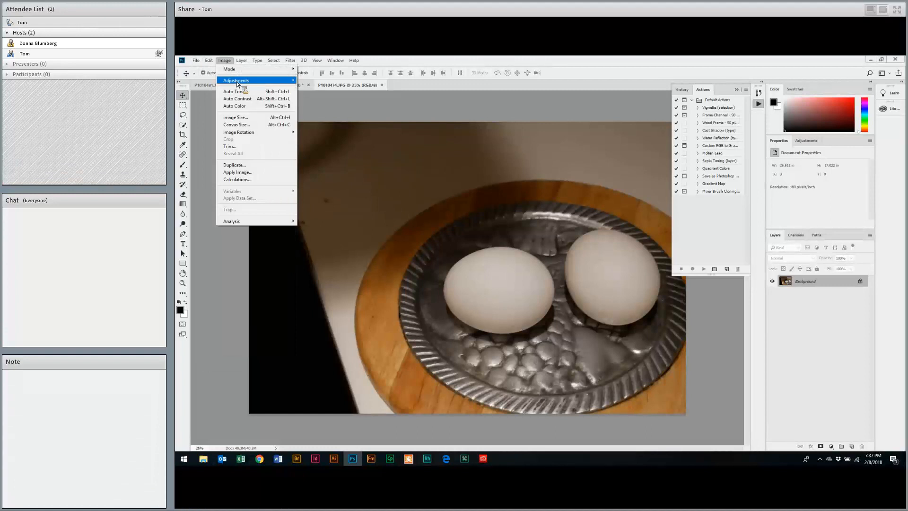
{"action": "mouse_move", "coordinate": [237, 83]}
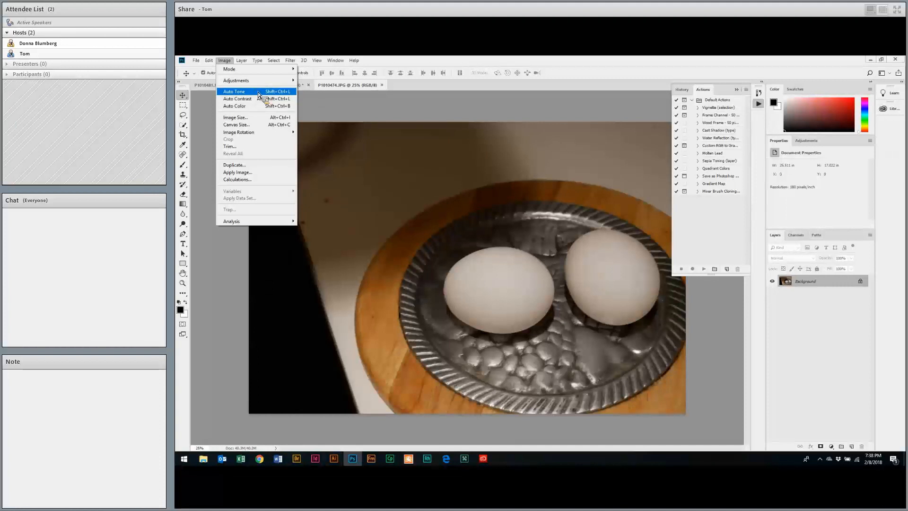
{"action": "left_click", "coordinate": [258, 92]}
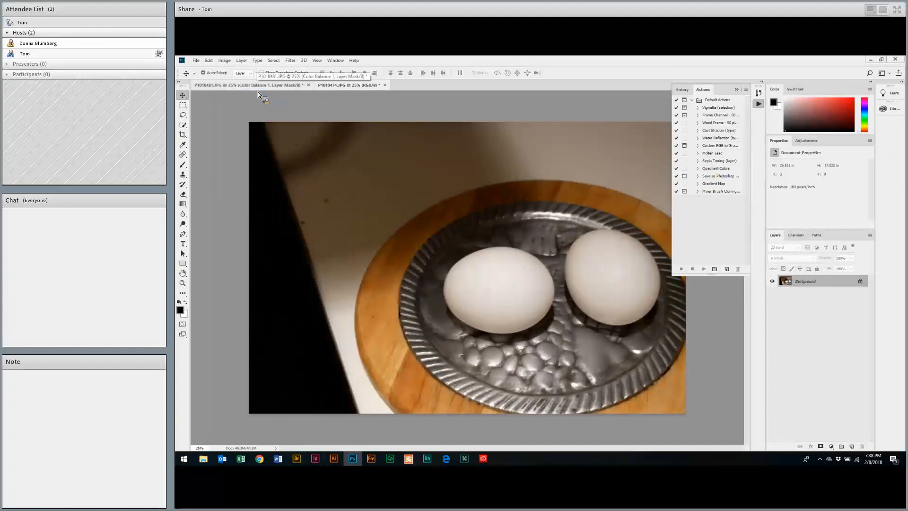
{"action": "key", "text": "ctrl+z"}
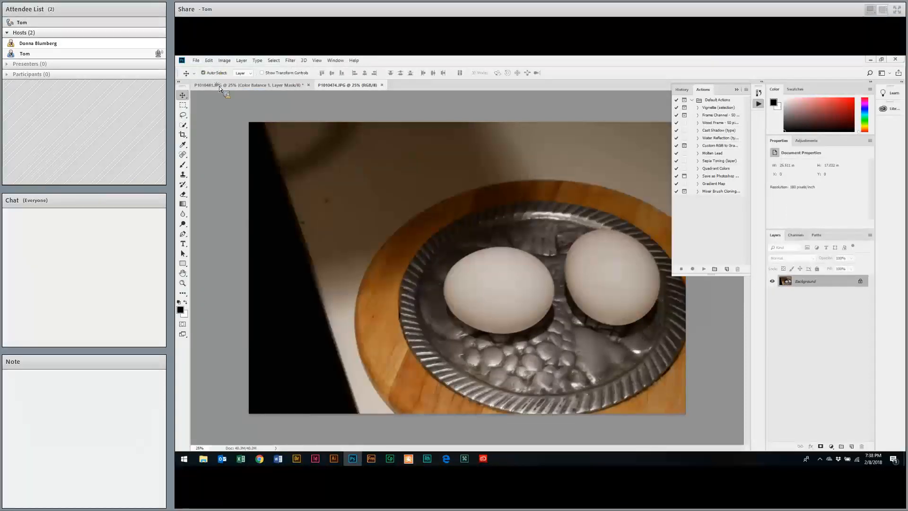
Try Auto Contrast on the whole-eggs photo and undo it
{"action": "left_click", "coordinate": [209, 61]}
{"action": "mouse_move", "coordinate": [214, 61]}
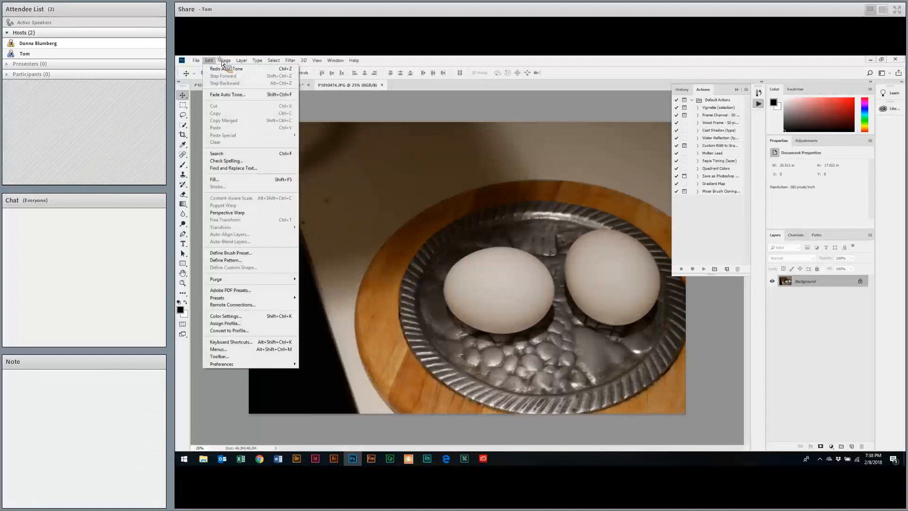
{"action": "left_click", "coordinate": [224, 61]}
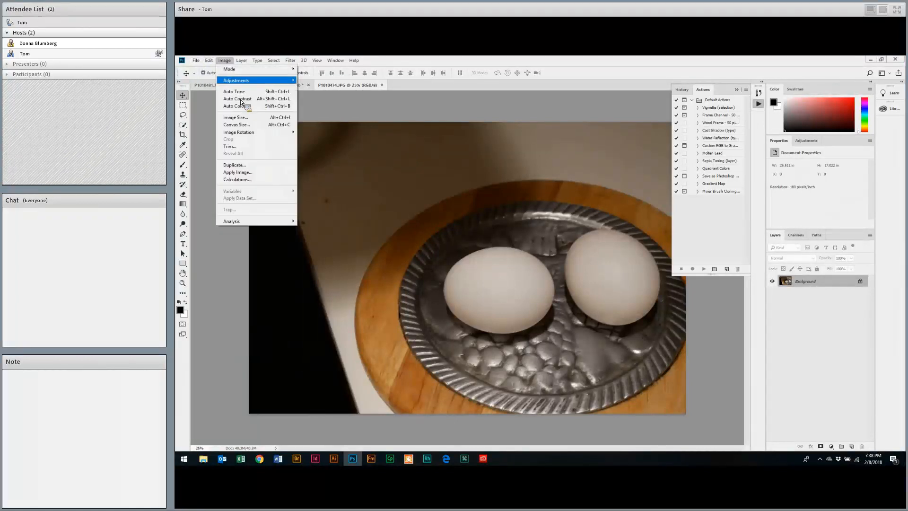
{"action": "left_click", "coordinate": [241, 100]}
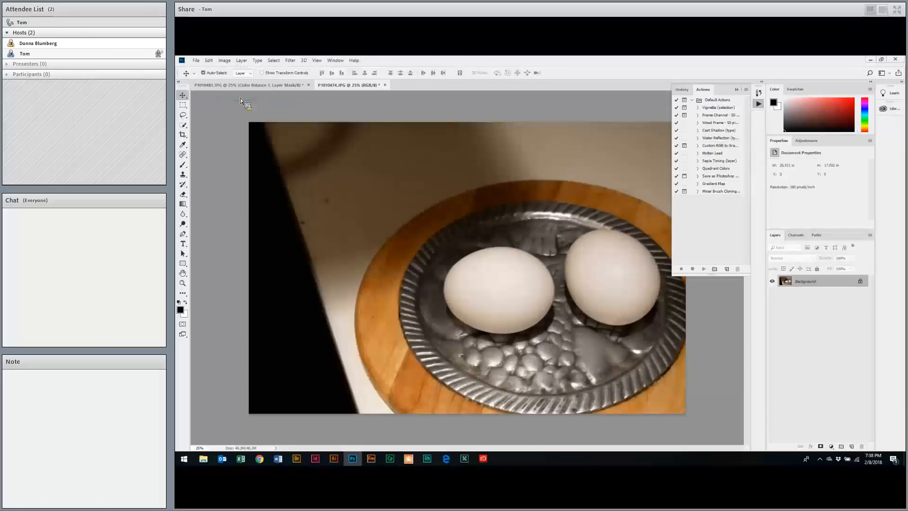
{"action": "key", "text": "ctrl+z"}
Try Auto Color on the whole-eggs photo and undo it
{"action": "key", "text": "alt+i"}
{"action": "left_click", "coordinate": [250, 108]}
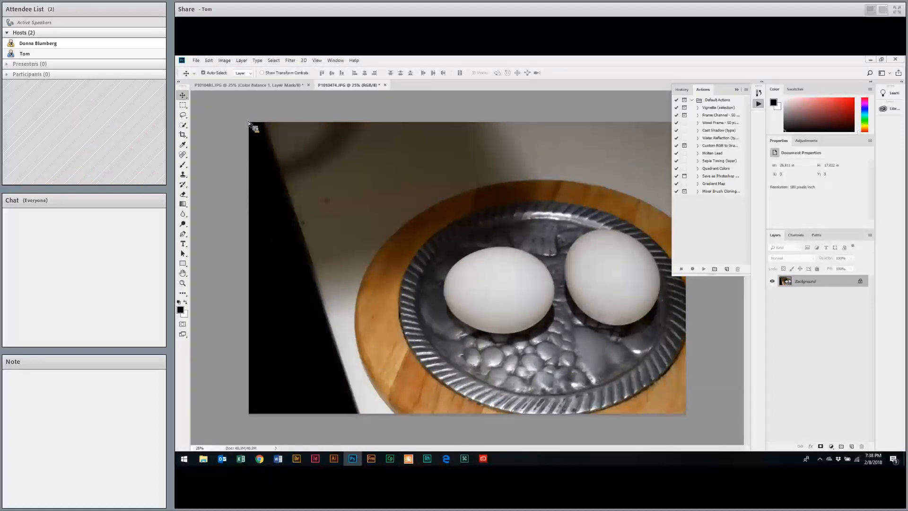
{"action": "key", "text": "ctrl"}
{"action": "key", "text": "ctrl+z"}
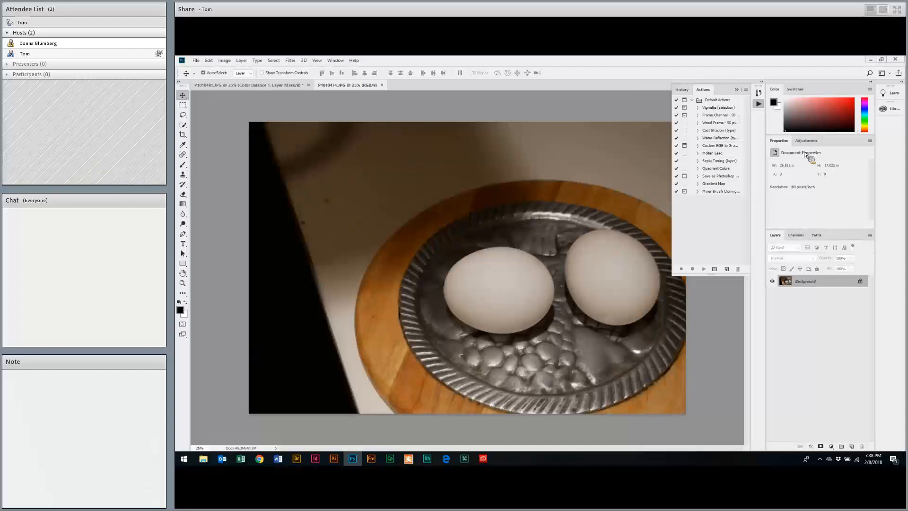
Add a Levels adjustment layer above the whole-eggs photo's Background and apply its automatic correction
{"action": "left_click_drag", "start_coordinate": [759, 132], "coordinate": [764, 200]}
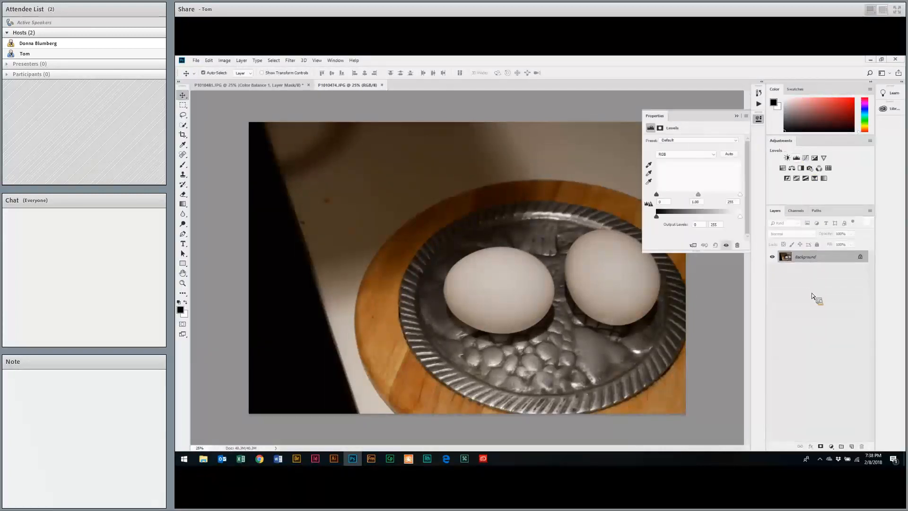
{"action": "left_click_drag", "start_coordinate": [812, 293], "coordinate": [812, 293]}
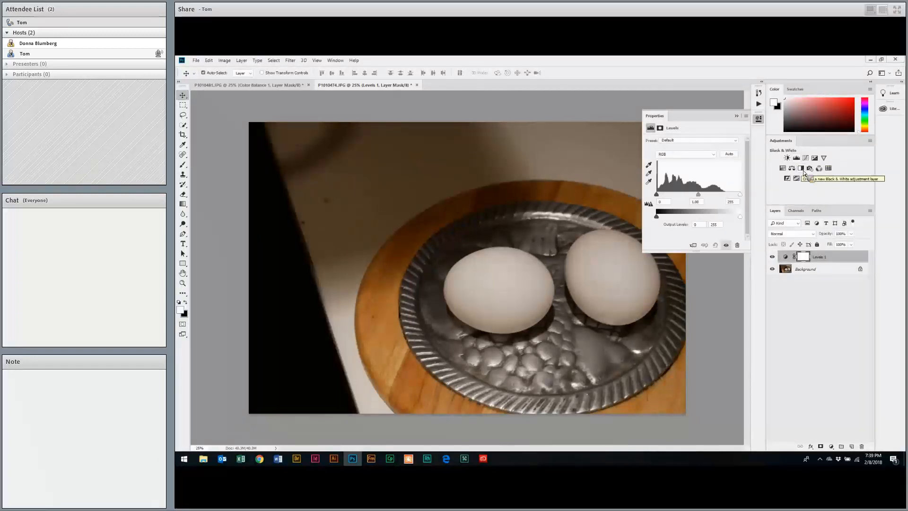
{"action": "left_click", "coordinate": [224, 61]}
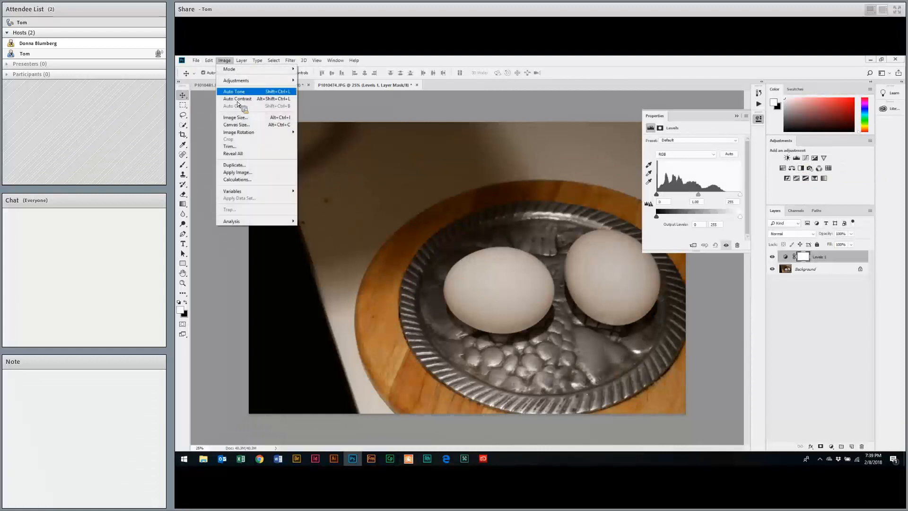
{"action": "left_click", "coordinate": [709, 127]}
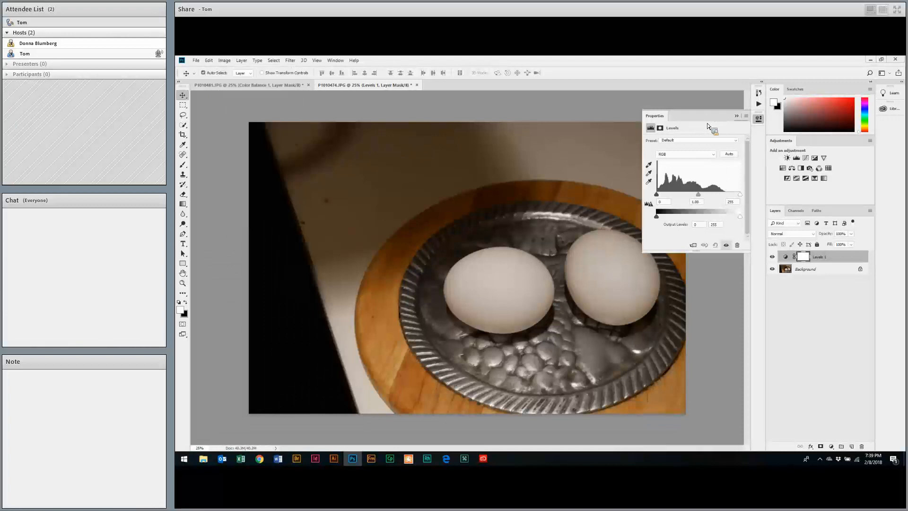
{"action": "left_click", "coordinate": [733, 156]}
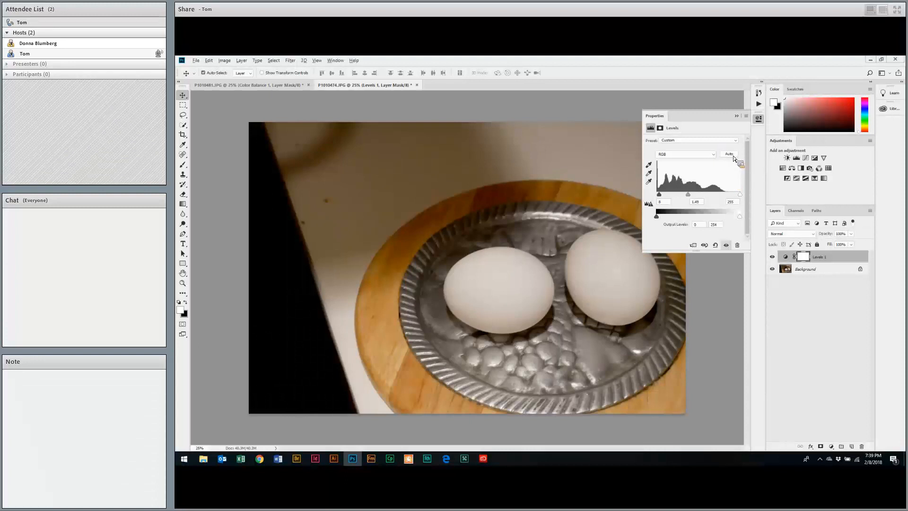
Compare the Levels auto-correction algorithms, choose Enhance Per Channel Contrast, and slightly adjust the midtones of the adjustment layer
{"action": "left_click", "coordinate": [734, 158]}
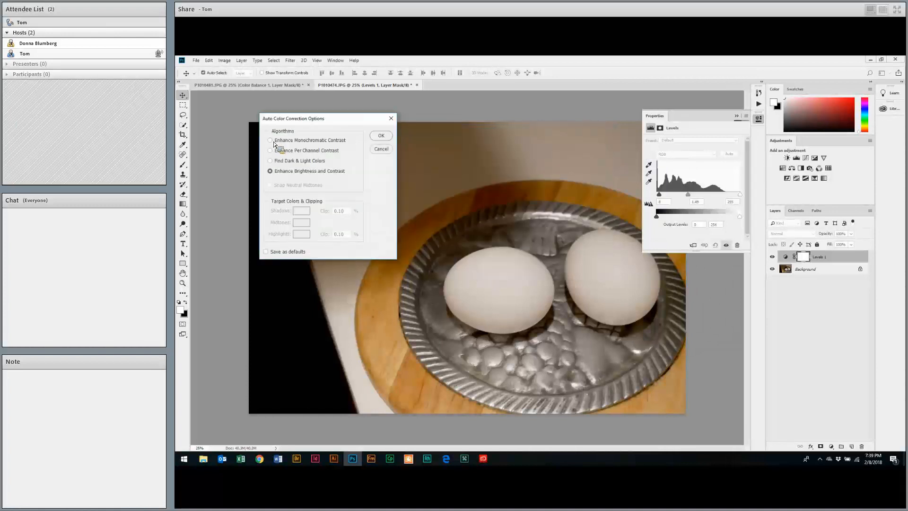
{"action": "left_click", "coordinate": [271, 141]}
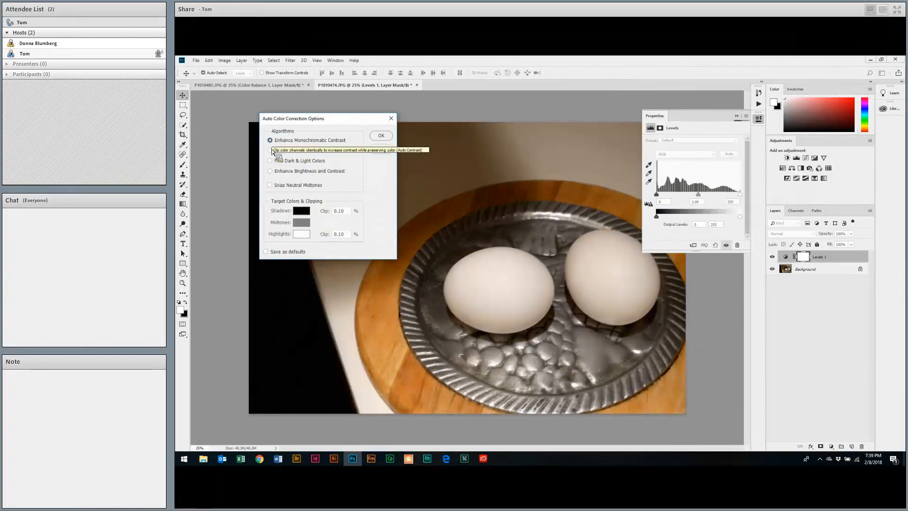
{"action": "left_click", "coordinate": [272, 150]}
{"action": "left_click", "coordinate": [270, 160]}
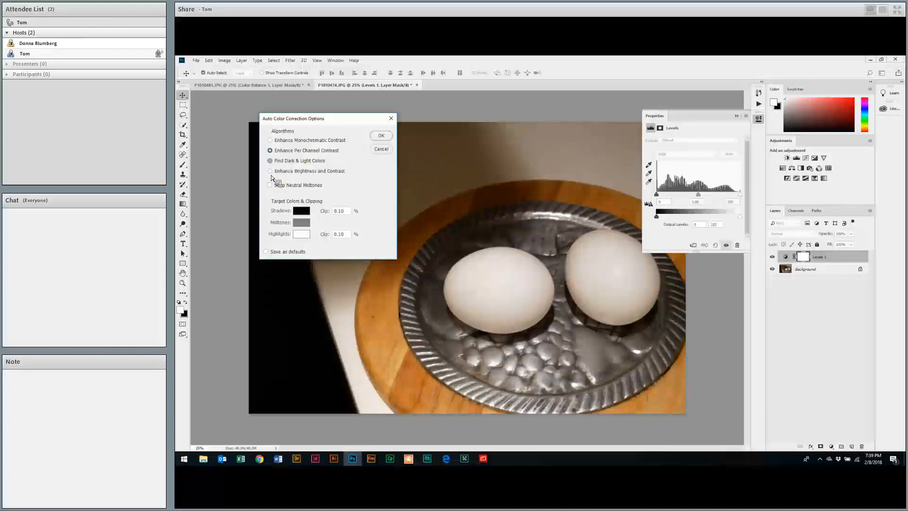
{"action": "left_click", "coordinate": [271, 171]}
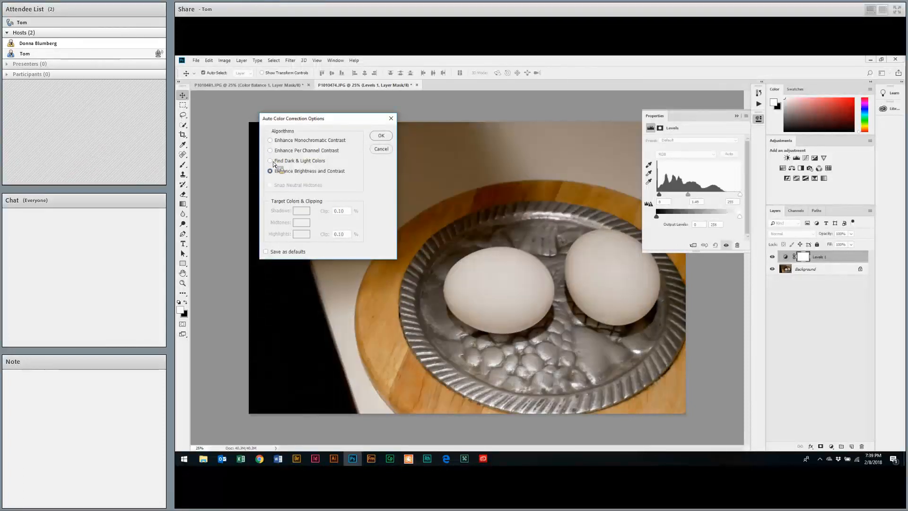
{"action": "left_click", "coordinate": [271, 161]}
{"action": "left_click", "coordinate": [271, 150]}
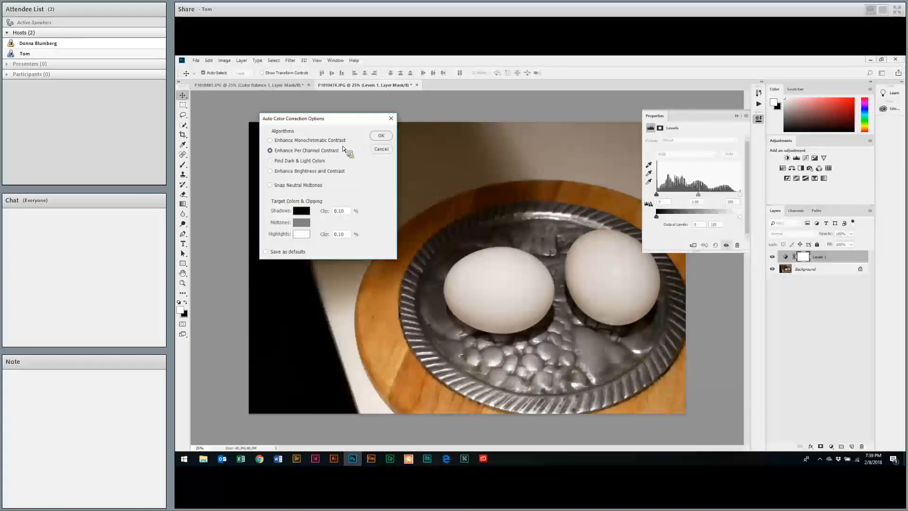
{"action": "left_click", "coordinate": [381, 136]}
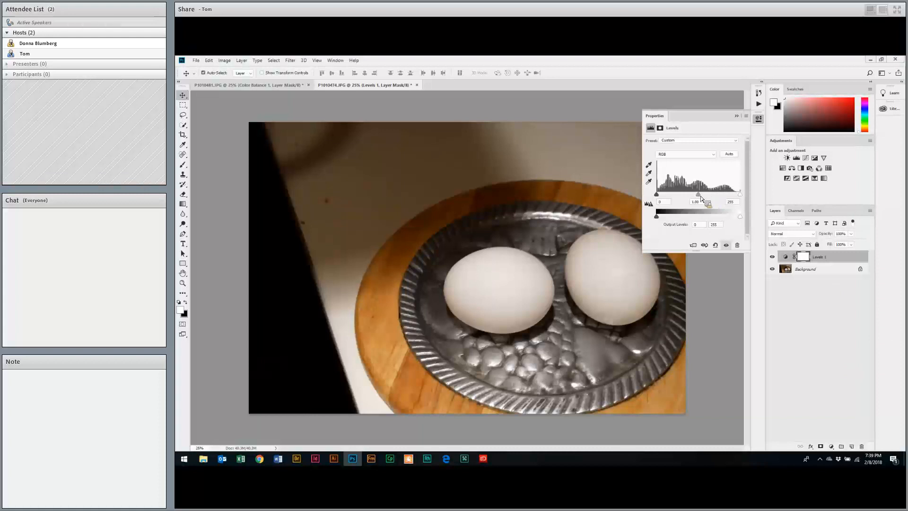
{"action": "left_click_drag", "start_coordinate": [697, 195], "coordinate": [703, 211]}
Switch to InDesign, show and hide the Text Wrap settings for the green measuring spoons photo, and return to Photoshop
{"action": "key", "text": "alt+Tab"}
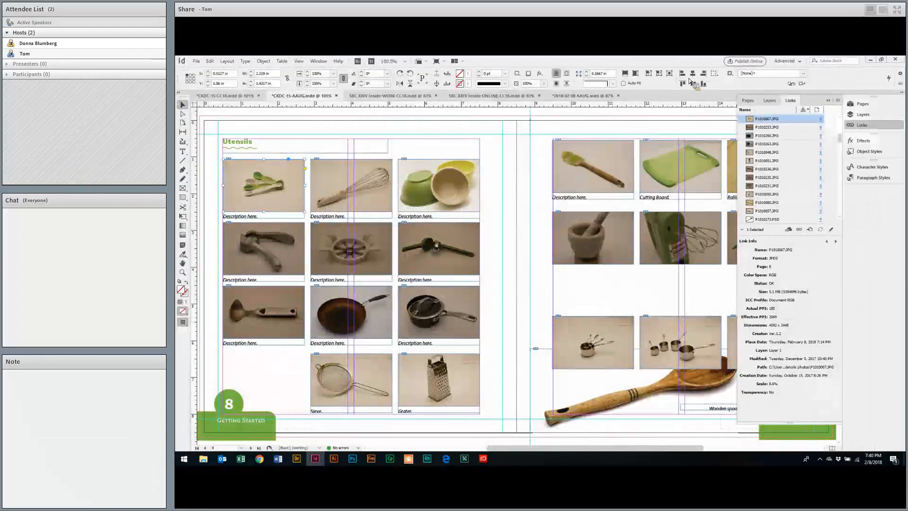
{"action": "left_click", "coordinate": [559, 77], "text": "alt"}
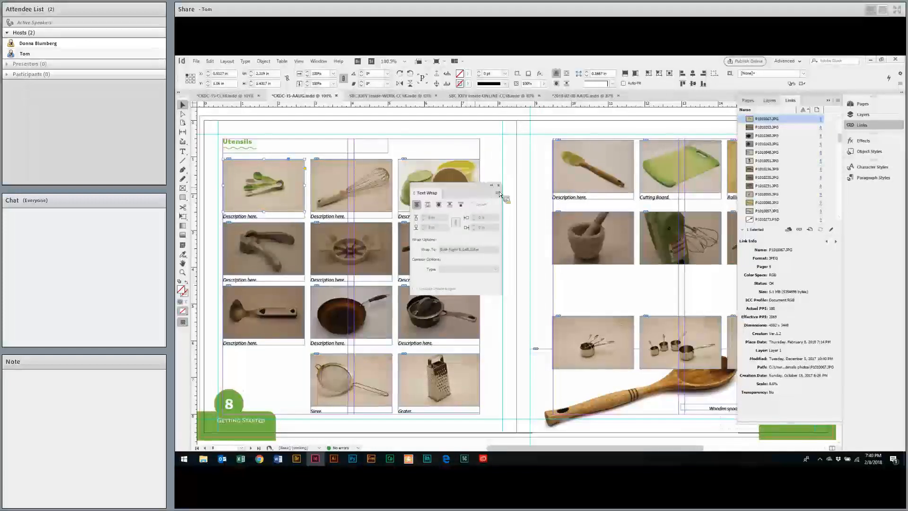
{"action": "left_click", "coordinate": [557, 76], "text": "alt"}
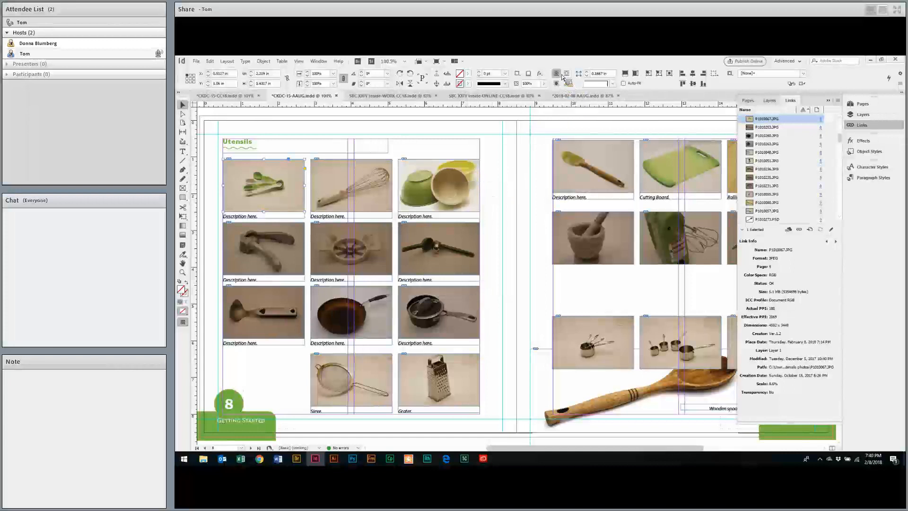
{"action": "left_click", "coordinate": [563, 77], "text": "alt"}
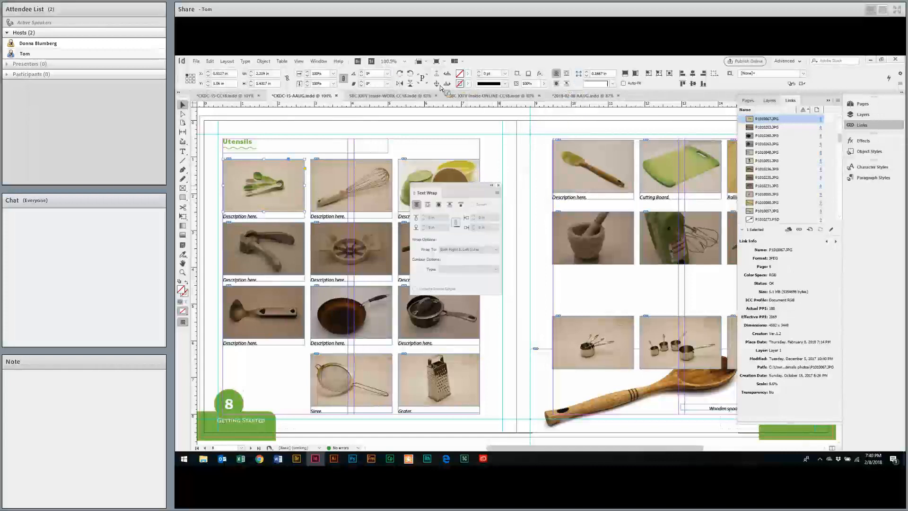
{"action": "key", "text": "ctrl+alt+w"}
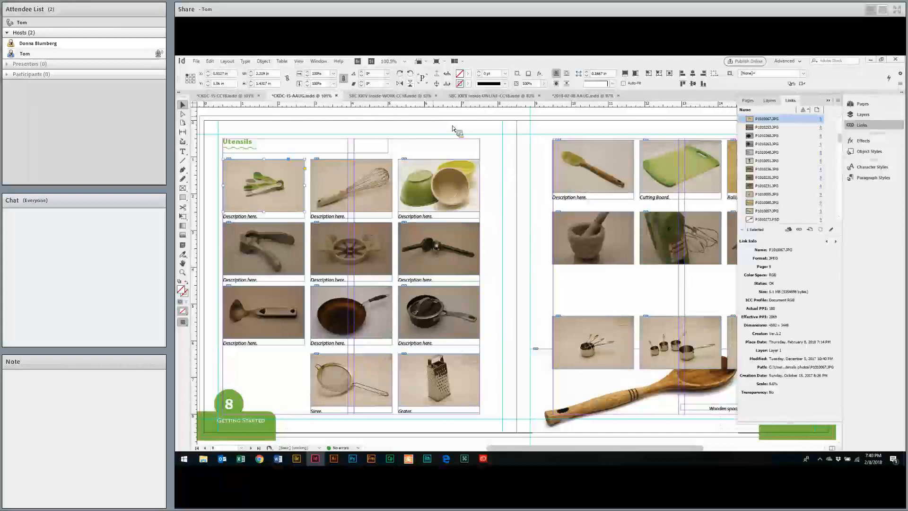
{"action": "key", "text": "alt+Tab"}
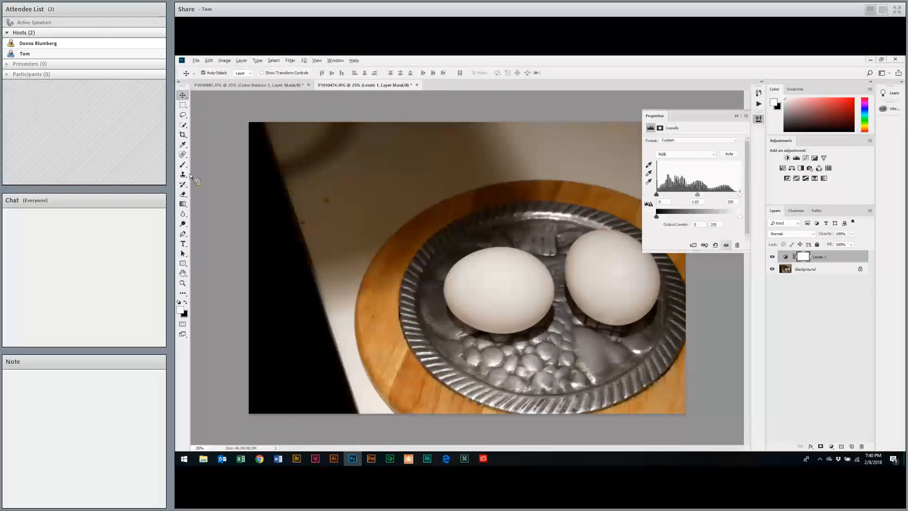
Switch to InDesign, draw a seven-pointed star about 2.5 by 1.62 in with a 60% inset between the two pages, and move it up over the gutter
{"action": "key", "text": "alt+Tab"}
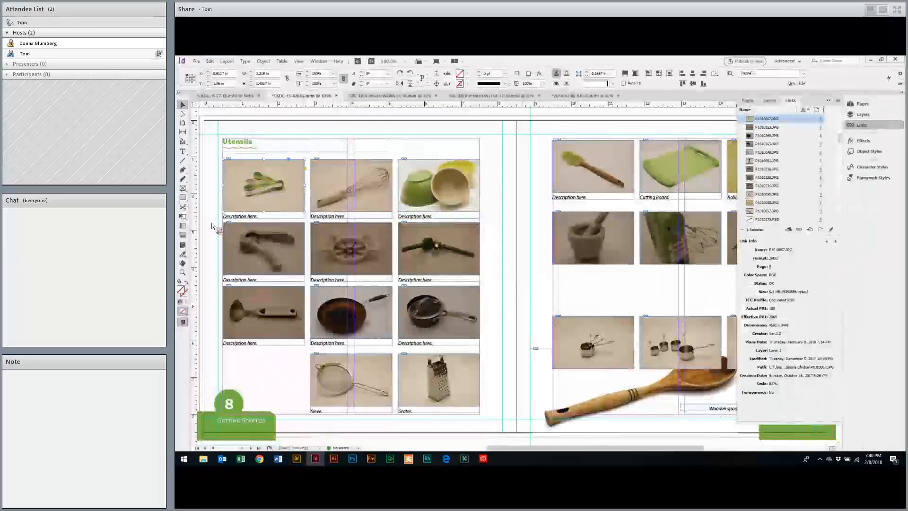
{"action": "left_click", "coordinate": [184, 198]}
{"action": "left_click_drag", "start_coordinate": [477, 144], "coordinate": [544, 164]}
{"action": "left_click_drag", "start_coordinate": [566, 207], "coordinate": [568, 209]}
{"action": "key", "text": "Right"}
{"action": "key", "text": "Down"}
{"action": "key", "text": "Down"}
{"action": "key", "text": "Down"}
{"action": "key", "text": "Down"}
{"action": "key", "text": "Down"}
{"action": "key", "text": "Up"}
{"action": "key", "text": "Up"}
{"action": "key", "text": "Up"}
{"action": "key", "text": "Up"}
{"action": "key", "text": "Right"}
{"action": "key", "text": "Right"}
{"action": "key", "text": "Right"}
{"action": "mouse_move", "coordinate": [574, 206]}
{"action": "left_mouse_down"}
{"action": "mouse_move", "coordinate": [537, 232]}
{"action": "mouse_move", "coordinate": [573, 206]}
{"action": "left_mouse_up"}
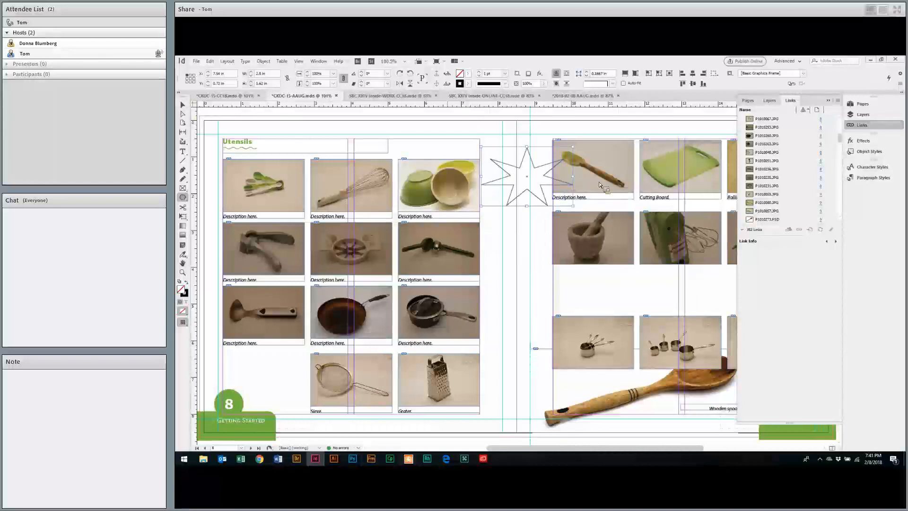
{"action": "key", "text": "v"}
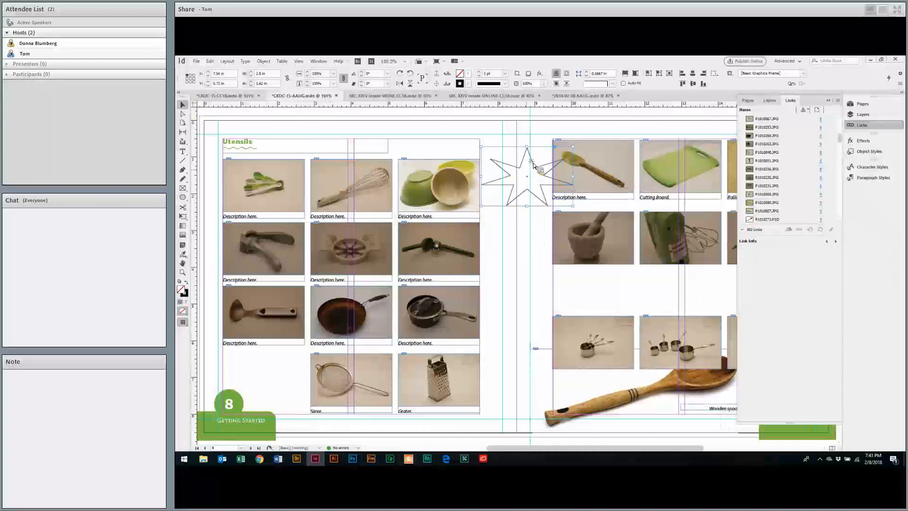
{"action": "left_click_drag", "start_coordinate": [534, 164], "coordinate": [550, 163]}
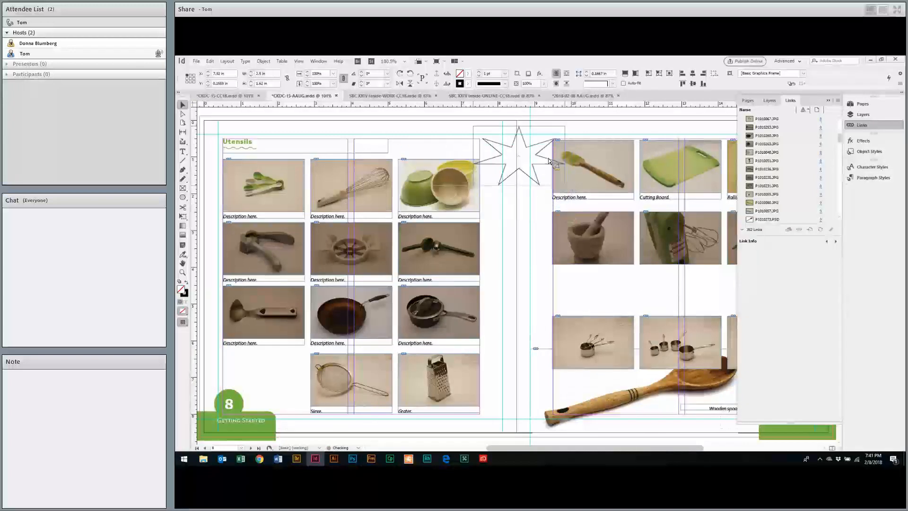
Set the star's number of sides to 12 in the polygon settings, keeping the 60% star inset
{"action": "left_click", "coordinate": [185, 199]}
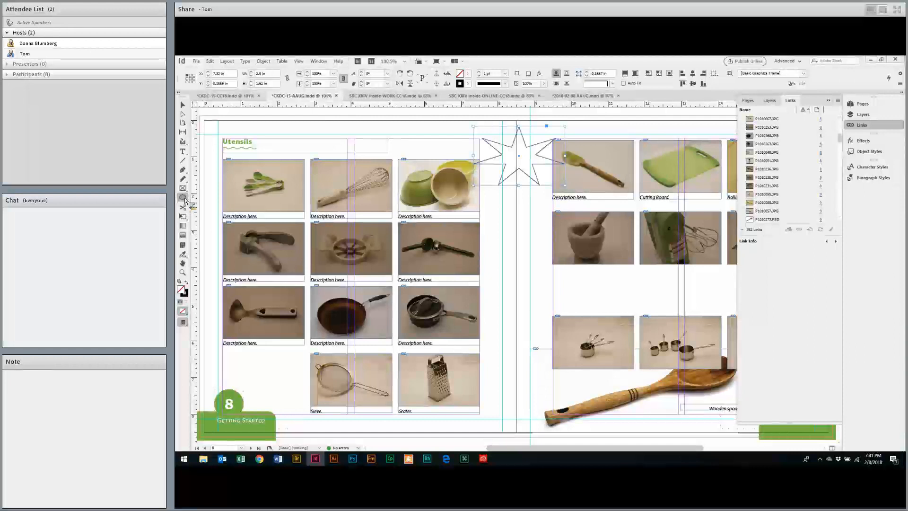
{"action": "double_click", "coordinate": [185, 198]}
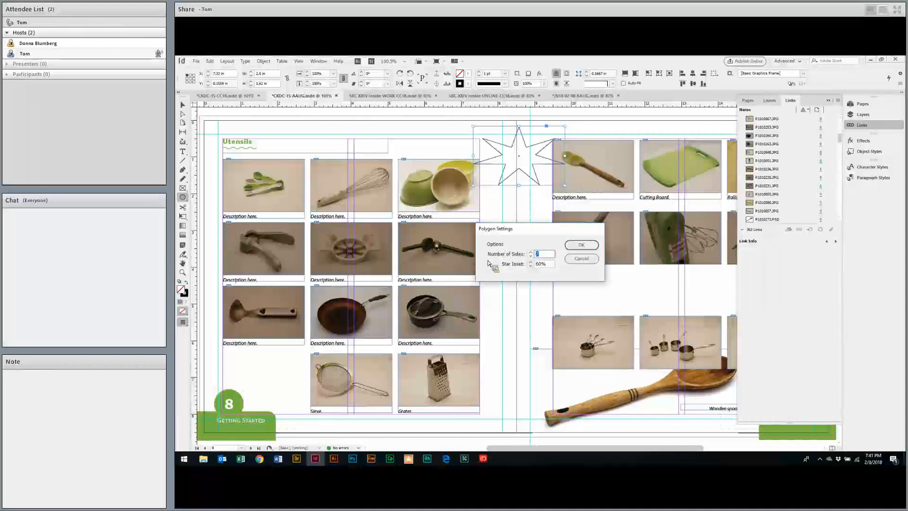
{"action": "type", "text": "12"}
{"action": "key", "text": "Tab"}
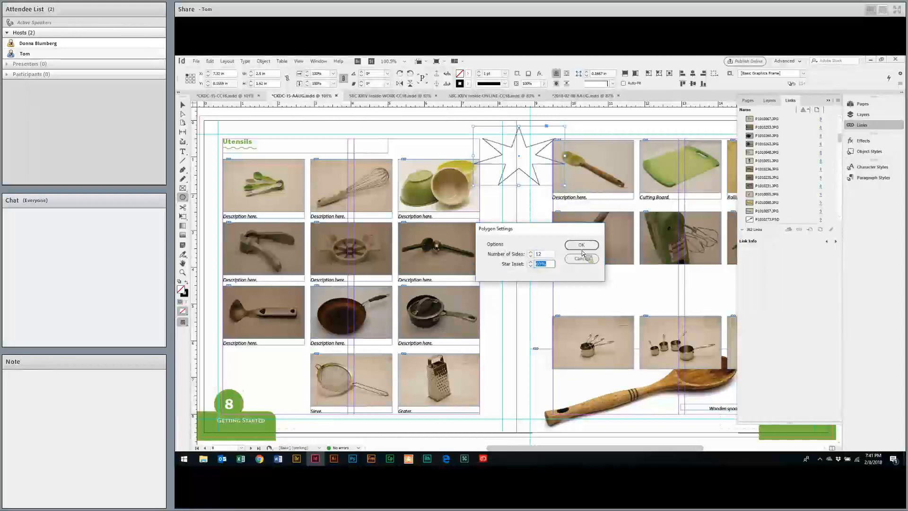
{"action": "key", "text": "Return"}
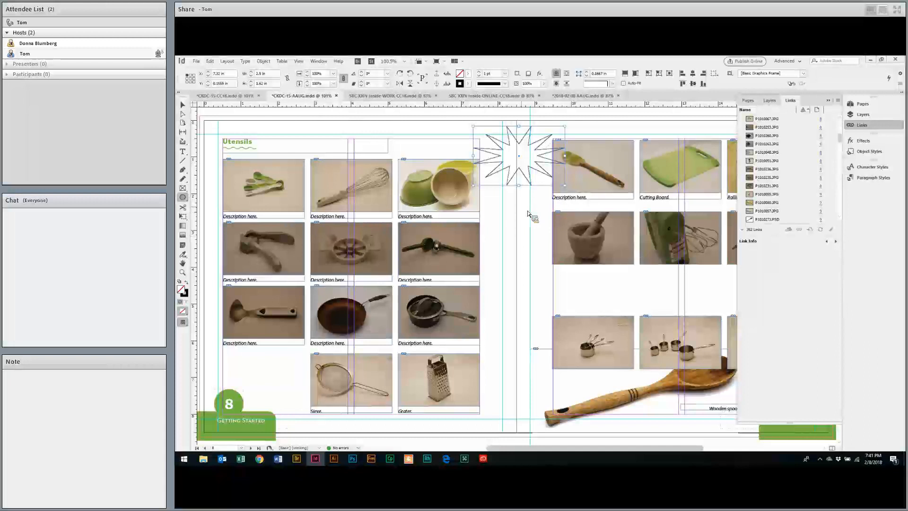
Delete the star from the gutter between the two pages and switch to Photoshop
{"action": "key", "text": "Delete"}
{"action": "key", "text": "alt+Tab"}
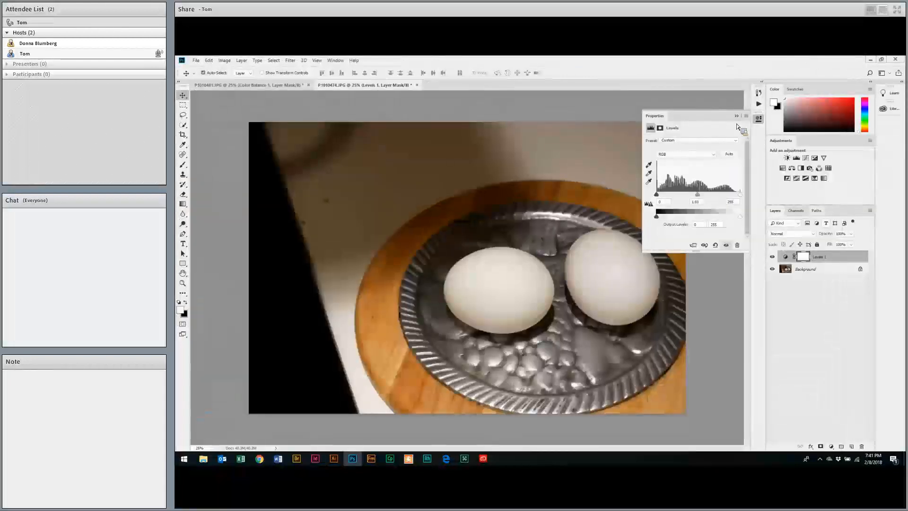
Convert the Background layer of the egg photo to a smart object
{"action": "left_click", "coordinate": [812, 275]}
{"action": "left_click", "coordinate": [812, 274]}
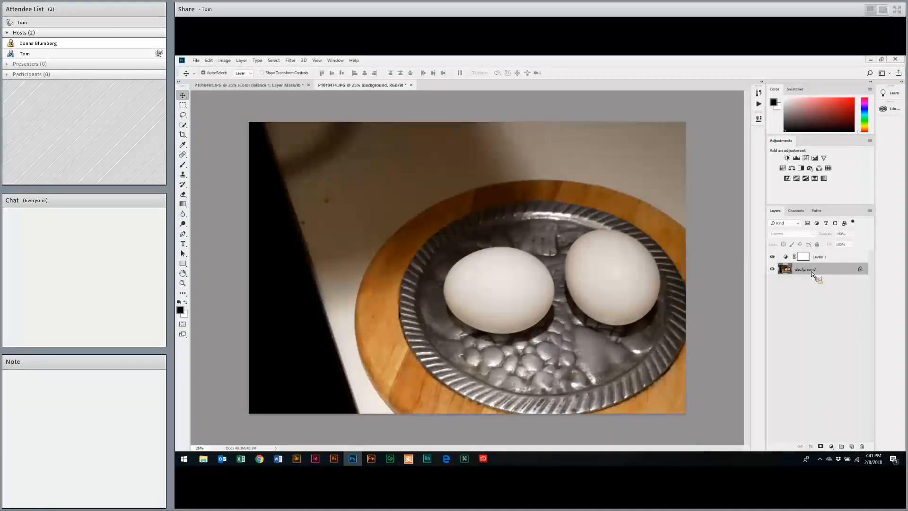
{"action": "right_click", "coordinate": [811, 272]}
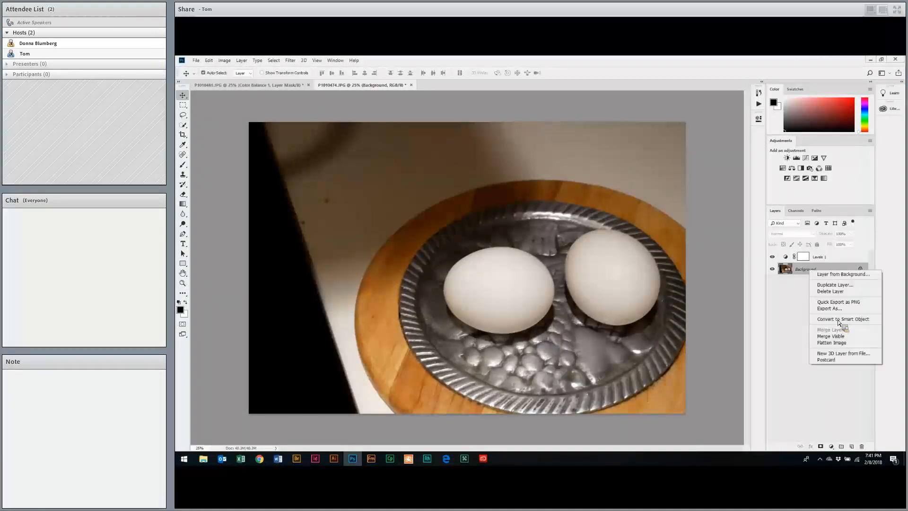
{"action": "left_click", "coordinate": [840, 319]}
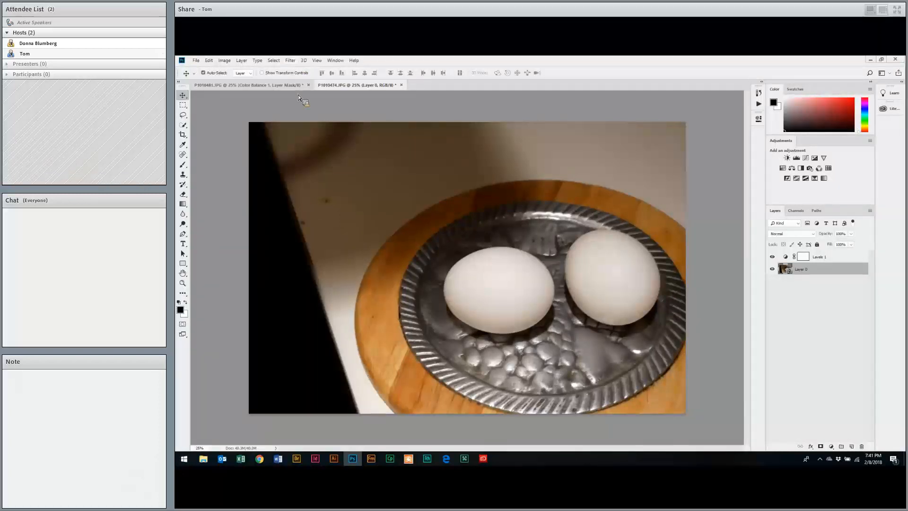
Apply the Smart Sharpen filter to the smart object with an amount of 100%
{"action": "key", "text": "alt+t"}
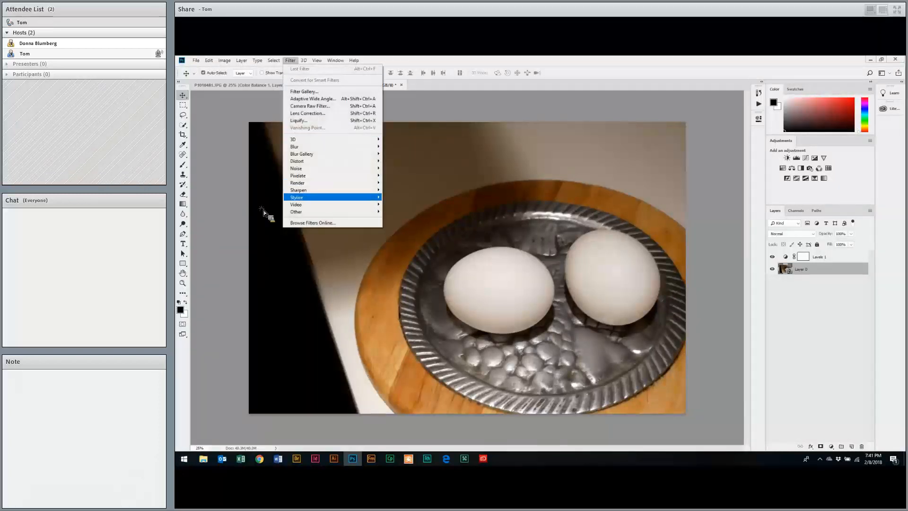
{"action": "key", "text": "Up"}
{"action": "key", "text": "Right"}
{"action": "key", "text": "Down"}
{"action": "key", "text": "Down"}
{"action": "key", "text": "Down"}
{"action": "key", "text": "Down"}
{"action": "key", "text": "Return"}
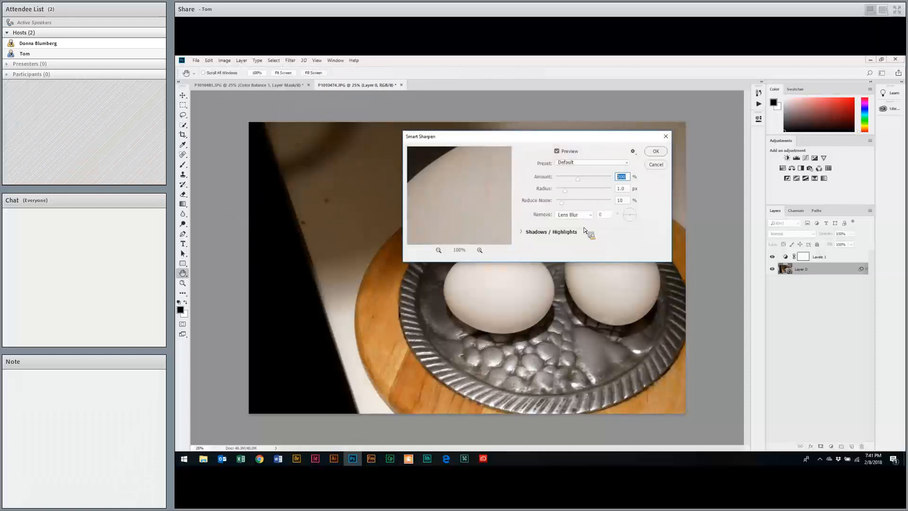
{"action": "type", "text": "100"}
{"action": "key", "text": "Tab"}
{"action": "key", "text": "Return"}
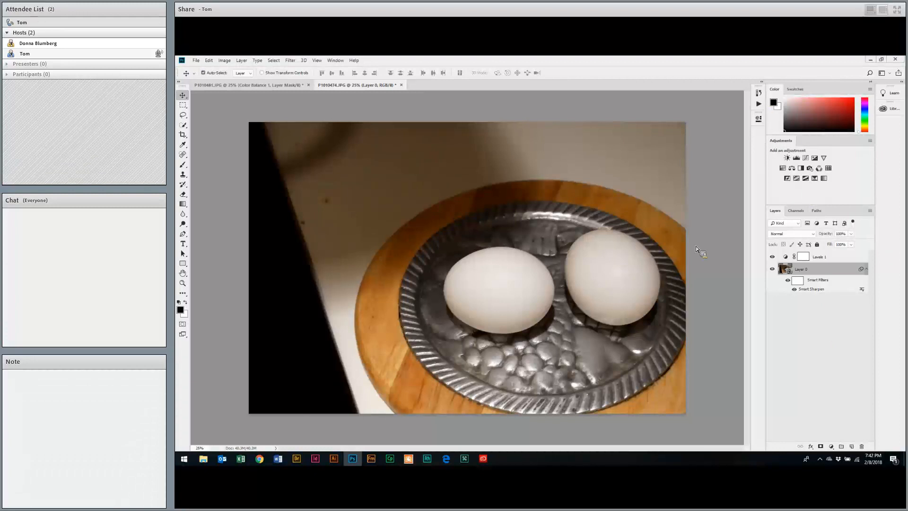
Undo the Smart Sharpen filter and revert the egg photo to the Open state in its history
{"action": "left_click", "coordinate": [758, 103]}
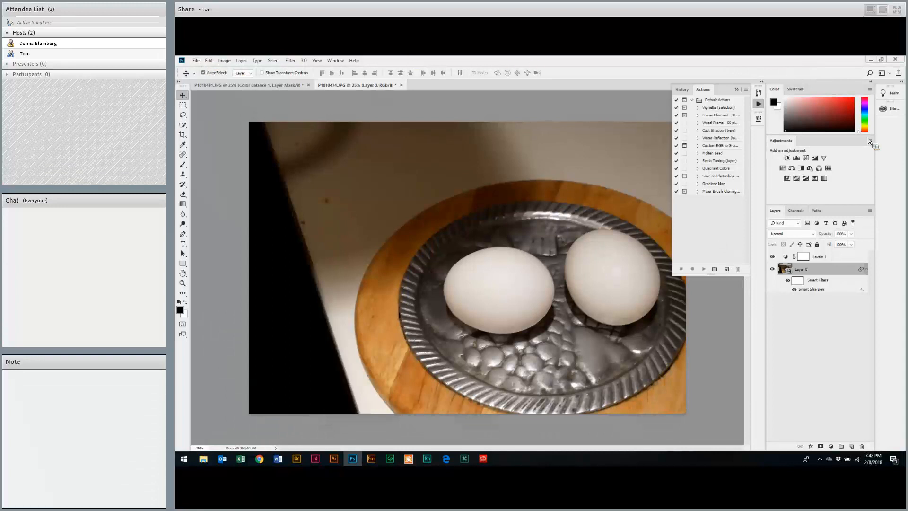
{"action": "left_click", "coordinate": [210, 61]}
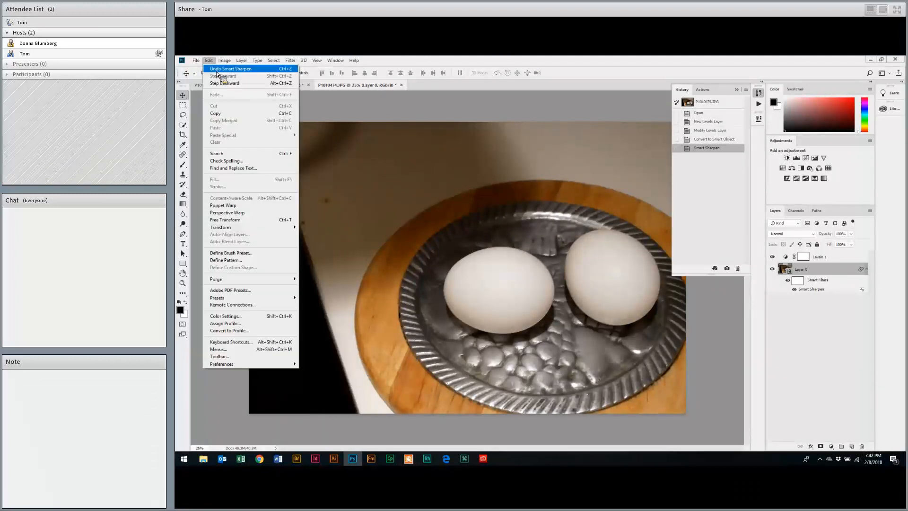
{"action": "left_click", "coordinate": [223, 69]}
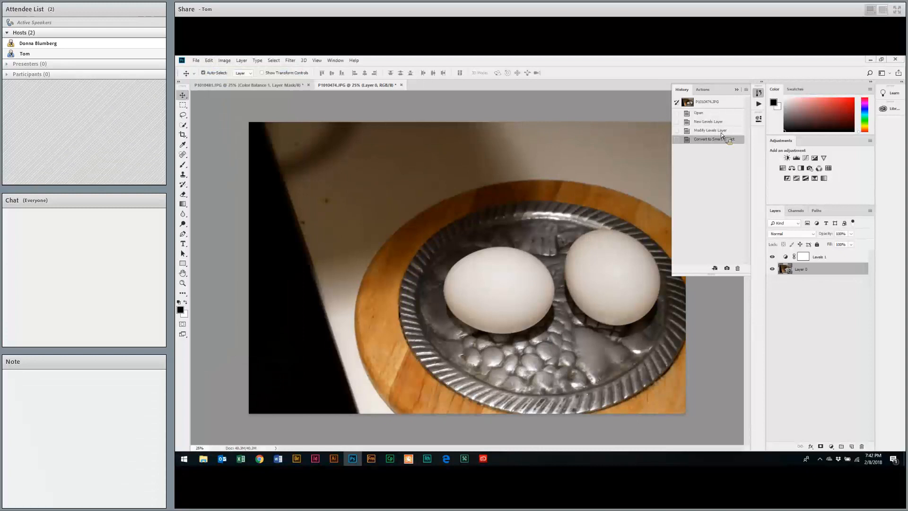
{"action": "left_click", "coordinate": [760, 94]}
{"action": "left_click", "coordinate": [759, 93]}
{"action": "left_click", "coordinate": [709, 114]}
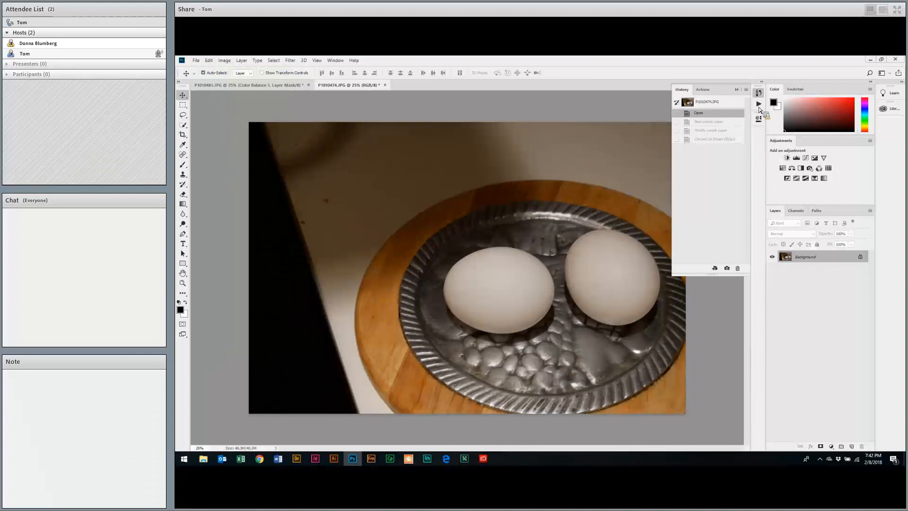
Create an action named CKDK in the Default Actions set and start recording it
{"action": "key", "text": "alt+F9"}
{"action": "left_click", "coordinate": [727, 269]}
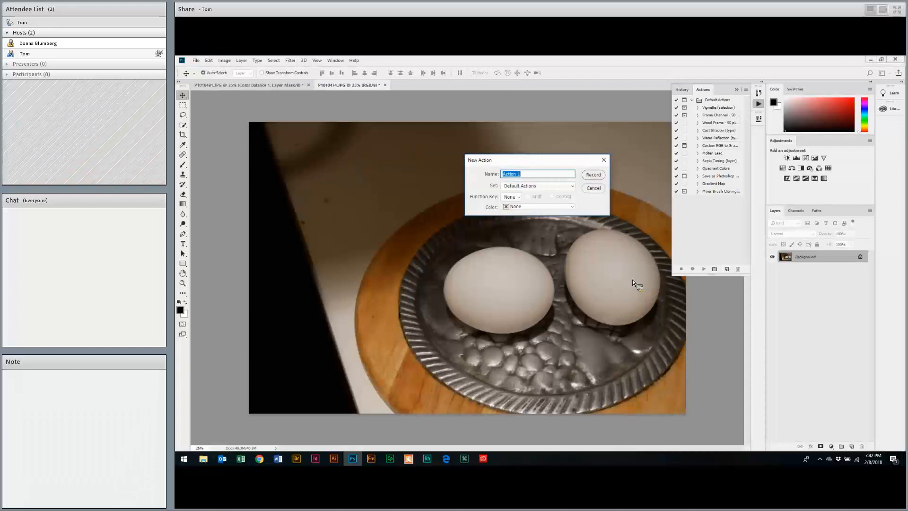
{"action": "type", "text": "CKDK"}
{"action": "left_click", "coordinate": [597, 176]}
Add a Levels adjustment layer and apply the Enhance Per Channel Contrast auto-correction algorithm to it
{"action": "left_click", "coordinate": [799, 160]}
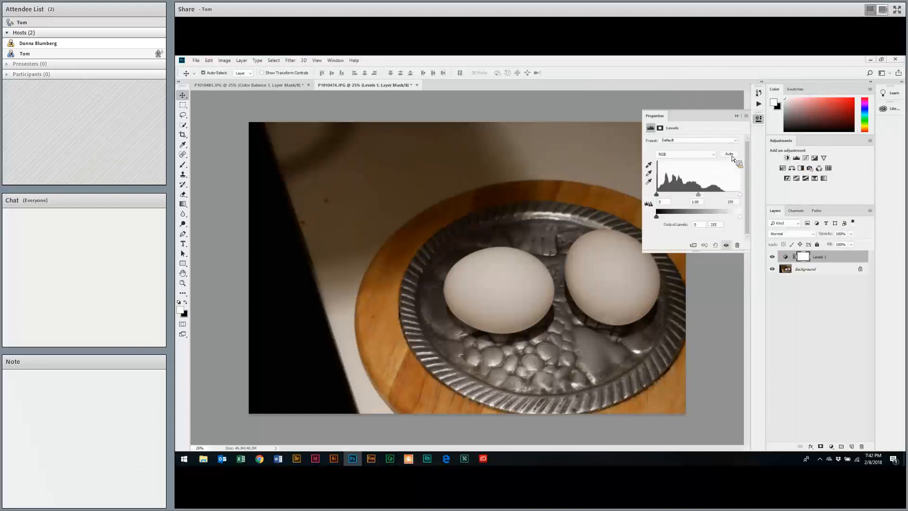
{"action": "left_click", "coordinate": [732, 158], "text": "alt"}
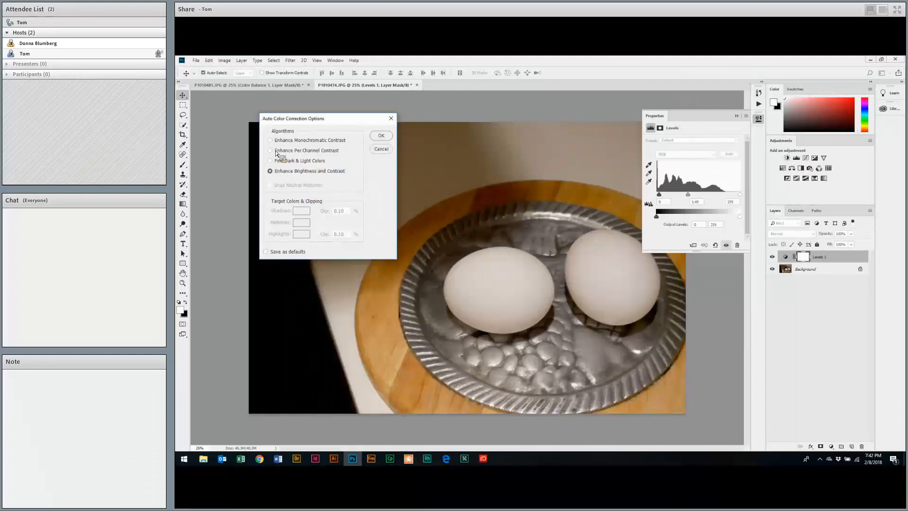
{"action": "left_click", "coordinate": [273, 151]}
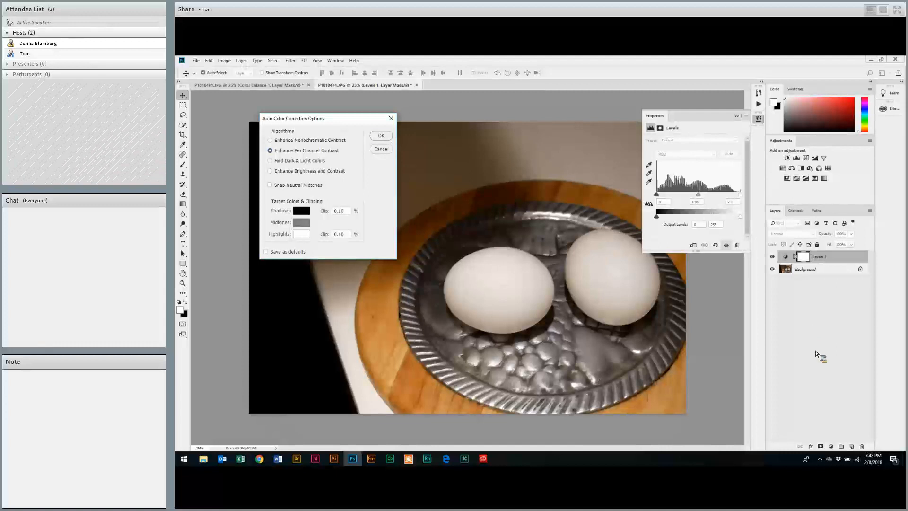
{"action": "key", "text": "Return"}
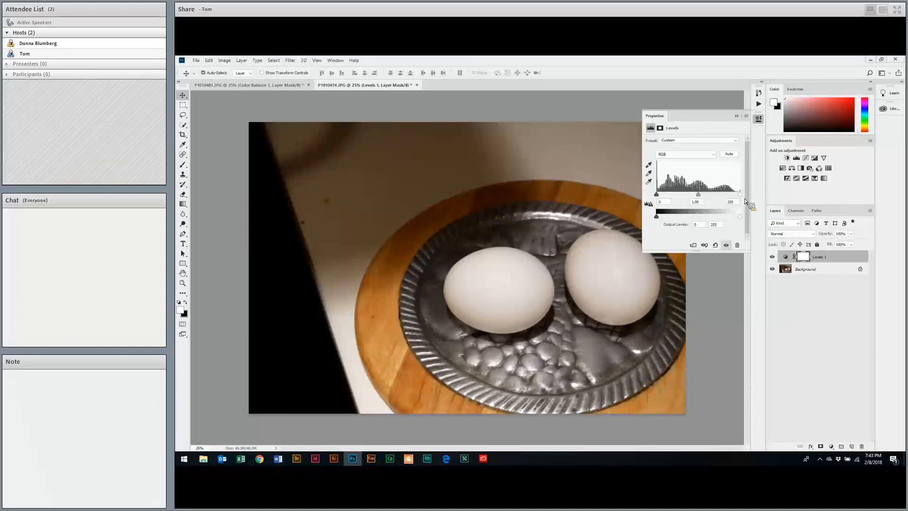
Select the Background layer below the Levels adjustment and convert it to a smart object
{"action": "left_click", "coordinate": [804, 274]}
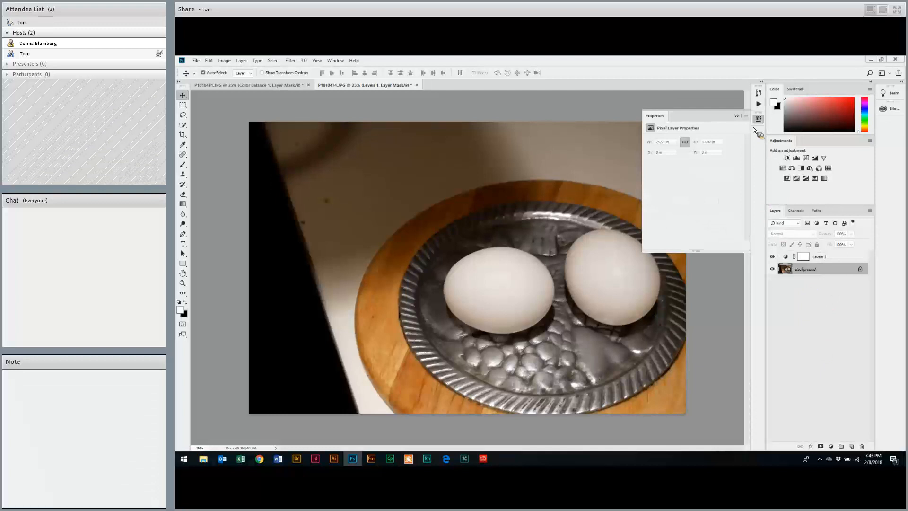
{"action": "right_click", "coordinate": [809, 273]}
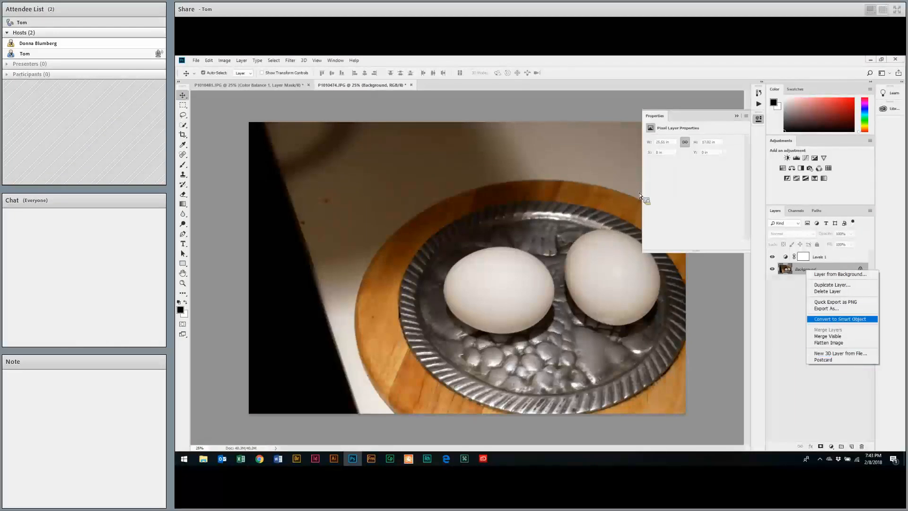
{"action": "left_click", "coordinate": [834, 319]}
Apply Smart Sharpen to the smart object with amount 100%, radius 1.0 px and noise reduction 10%
{"action": "key", "text": "alt+t"}
{"action": "key", "text": "Right"}
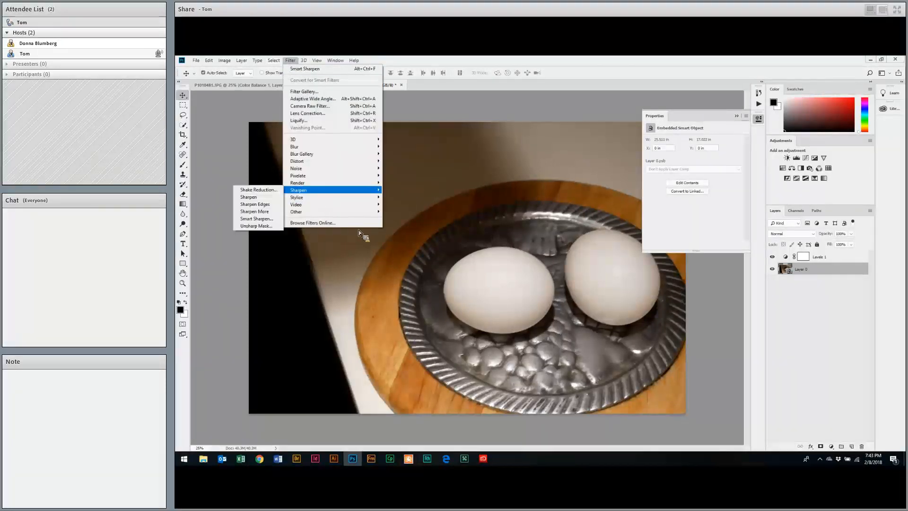
{"action": "key", "text": "Down"}
{"action": "key", "text": "Down"}
{"action": "key", "text": "Down"}
{"action": "key", "text": "Down"}
{"action": "key", "text": "Return"}
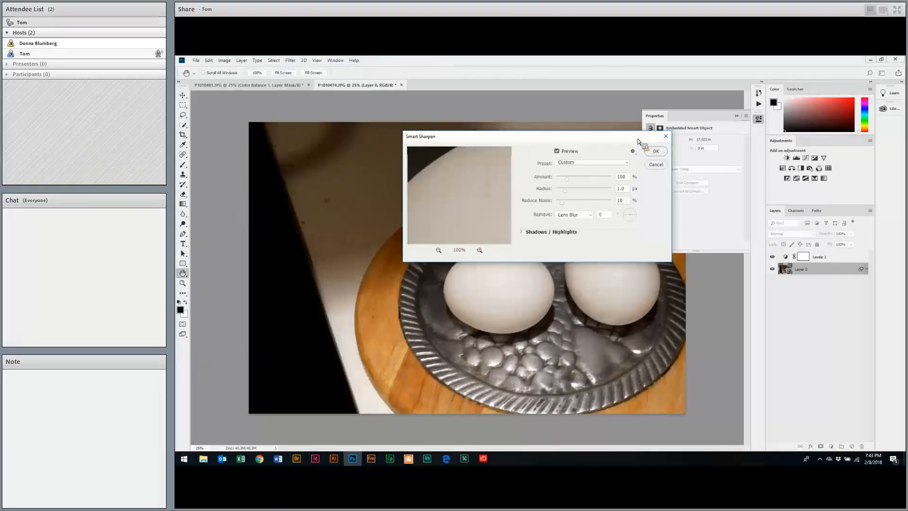
{"action": "left_click", "coordinate": [657, 151]}
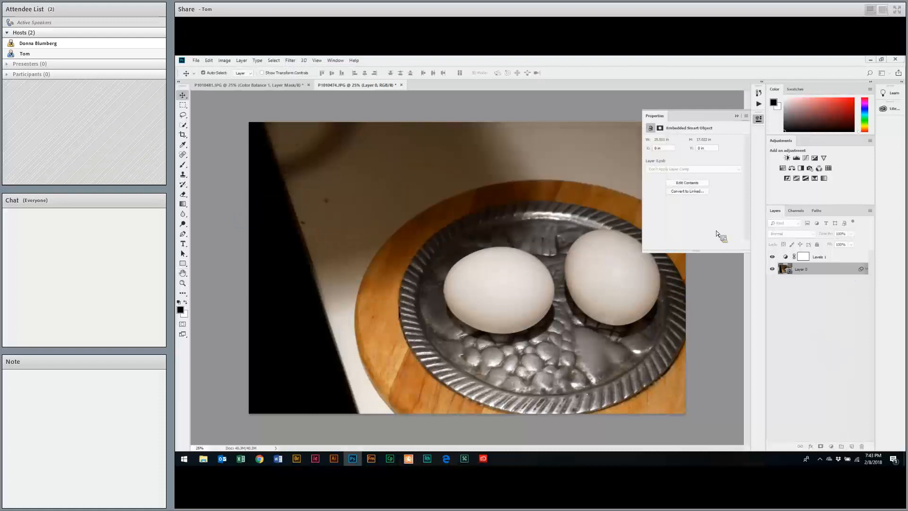
Show the list of actions at a wider size and review the steps recorded in the CKDK action
{"action": "left_click", "coordinate": [759, 103]}
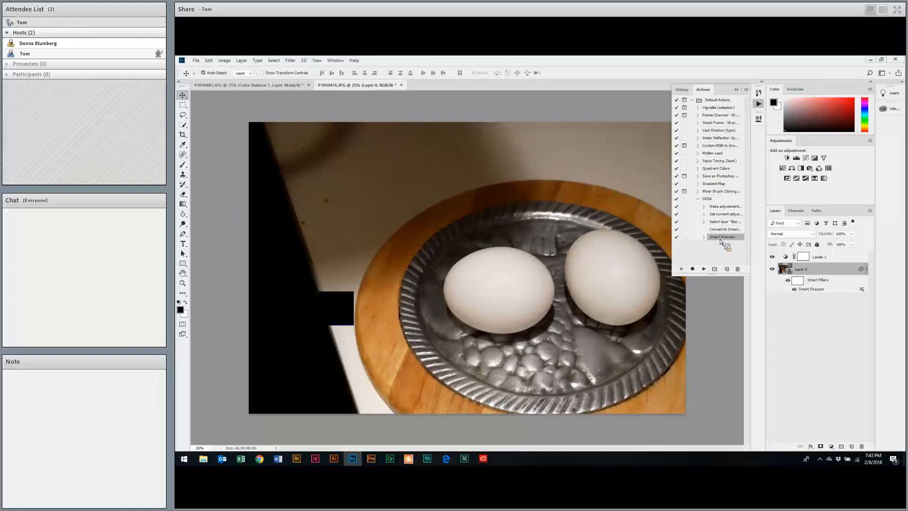
{"action": "left_click_drag", "start_coordinate": [708, 206], "coordinate": [717, 279]}
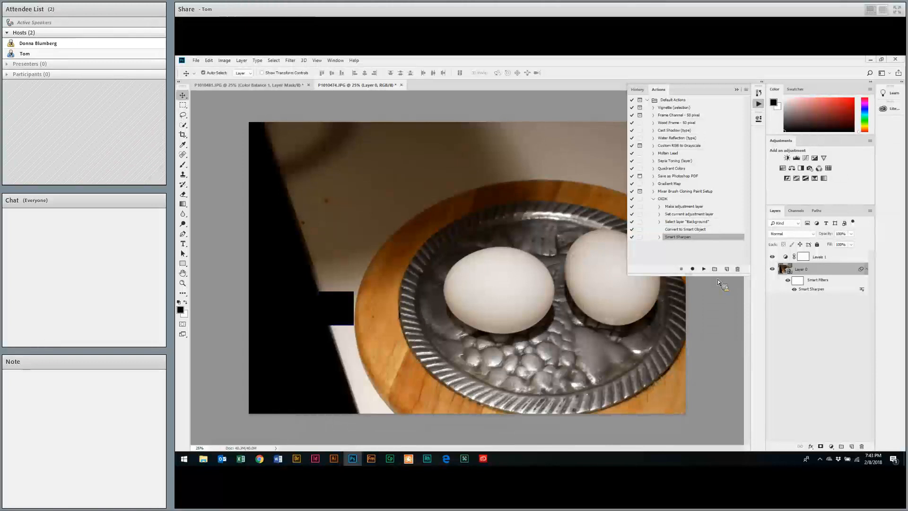
{"action": "left_click_drag", "start_coordinate": [717, 279], "coordinate": [708, 113]}
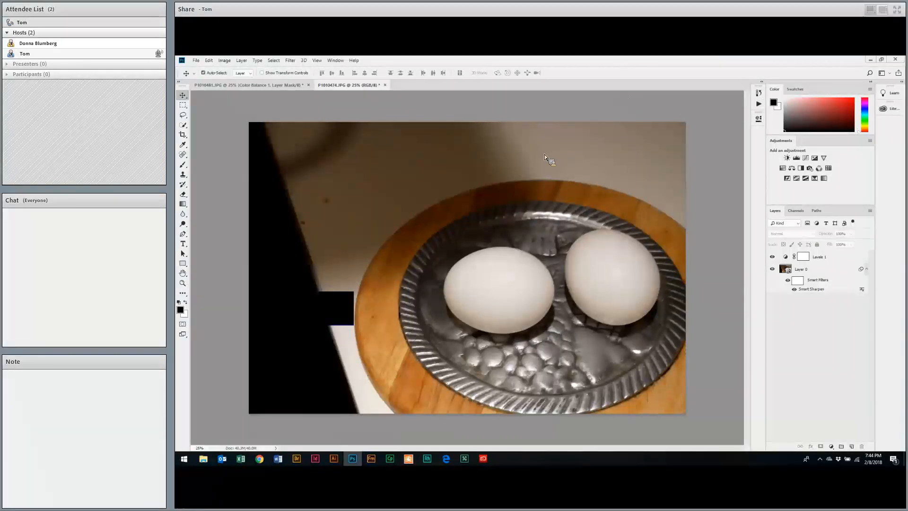
Close both open egg photos, P1010474.JPG and P1010481.JPG, without saving their changes
{"action": "left_click", "coordinate": [384, 85]}
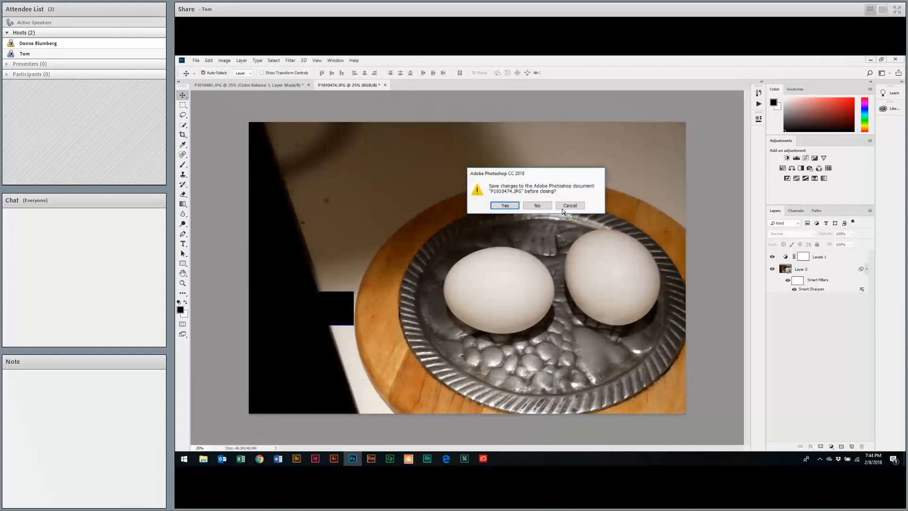
{"action": "left_click", "coordinate": [570, 205]}
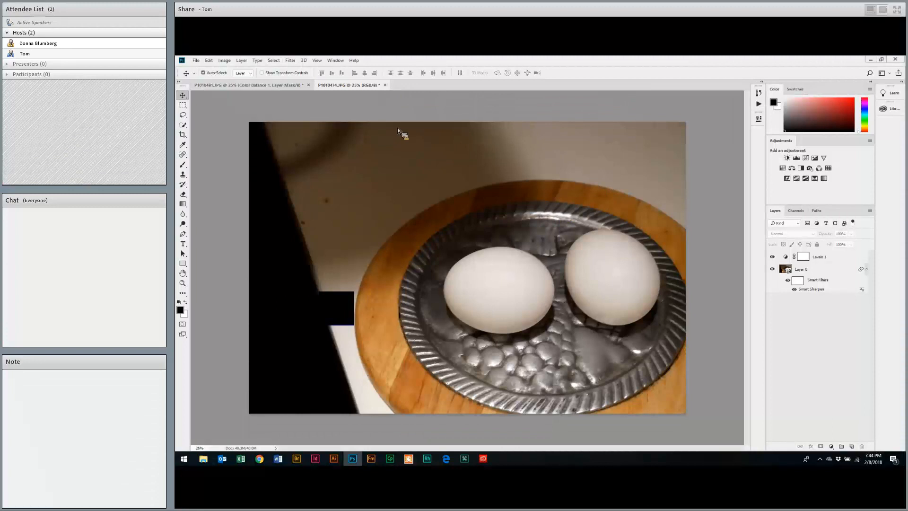
{"action": "key", "text": "ctrl+w"}
{"action": "left_click", "coordinate": [540, 205]}
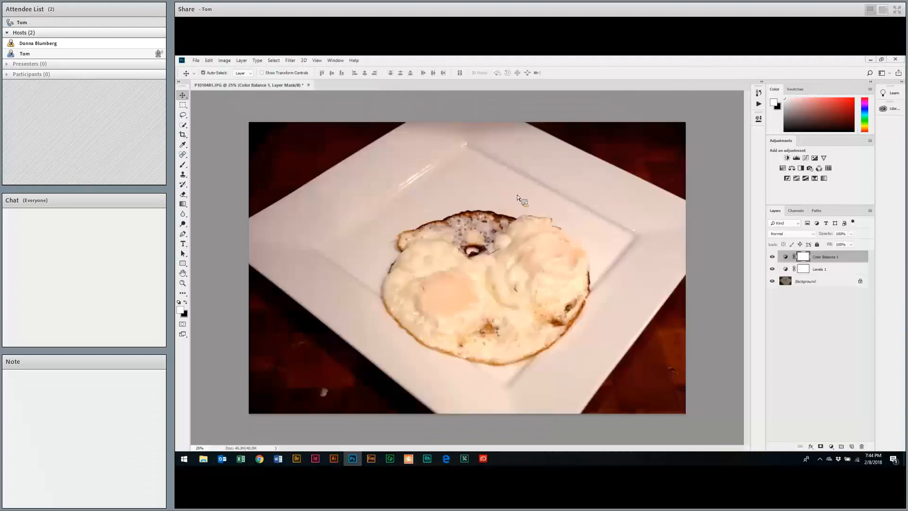
{"action": "key", "text": "ctrl+w"}
{"action": "left_click", "coordinate": [539, 206]}
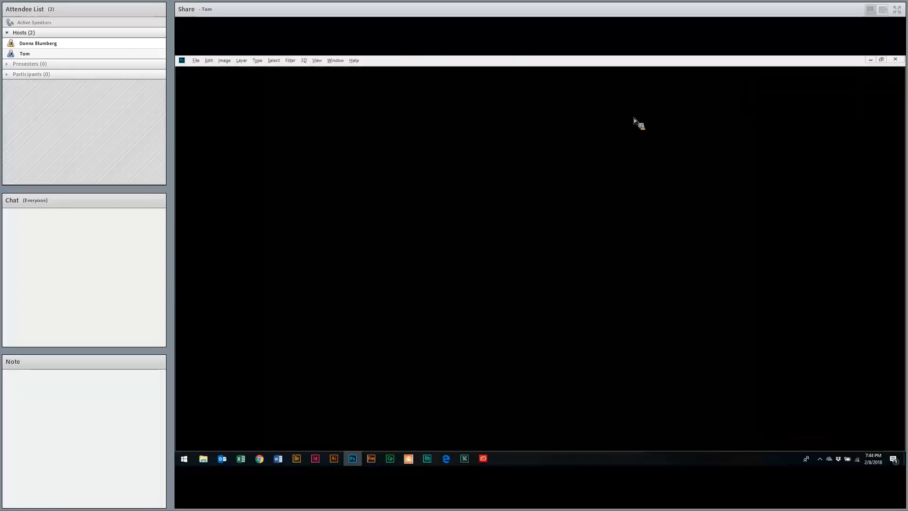
Switch to InDesign, dismiss the polygon settings without creating a shape, and activate the Selection tool
{"action": "key", "text": "alt+Tab"}
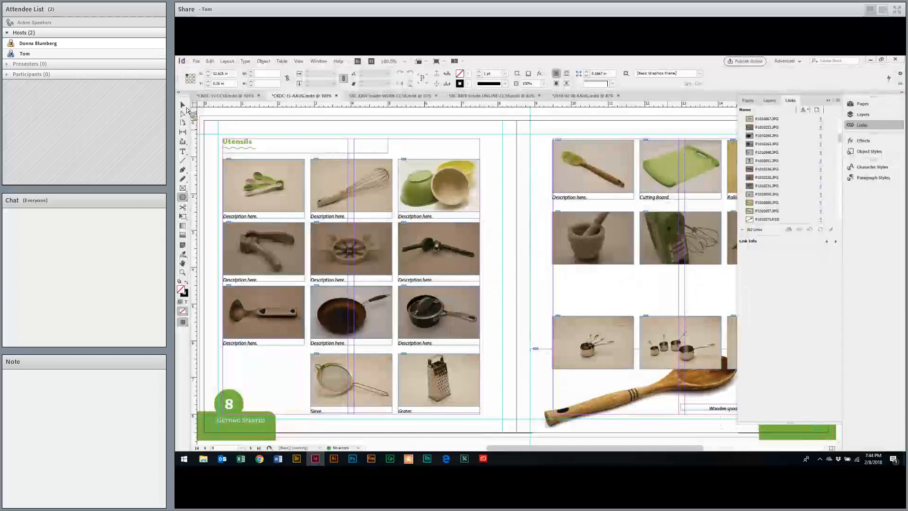
{"action": "left_click", "coordinate": [187, 110]}
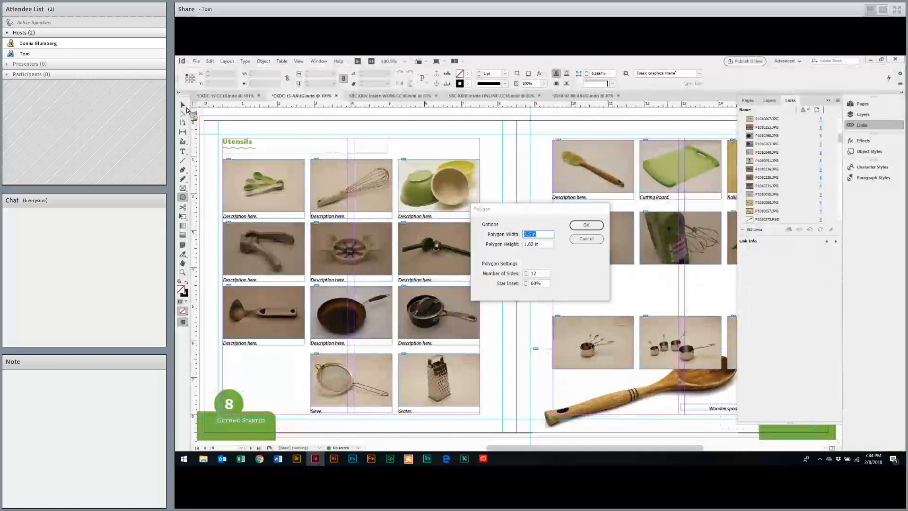
{"action": "key", "text": "Escape"}
{"action": "left_click", "coordinate": [186, 111]}
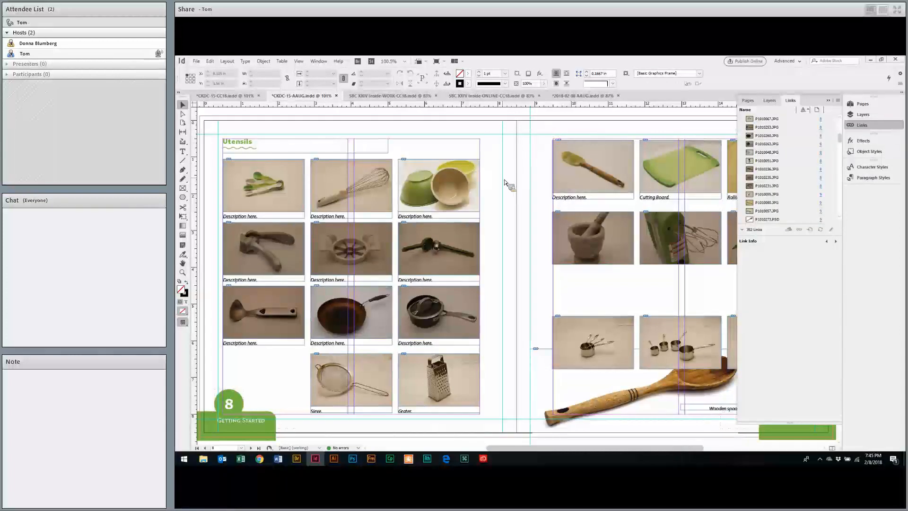
Switch to Bridge and browse the project folders to the contents of the CKDC-15 (package) On E folder
{"action": "key", "text": "alt+Tab"}
{"action": "key", "text": "alt+Tab"}
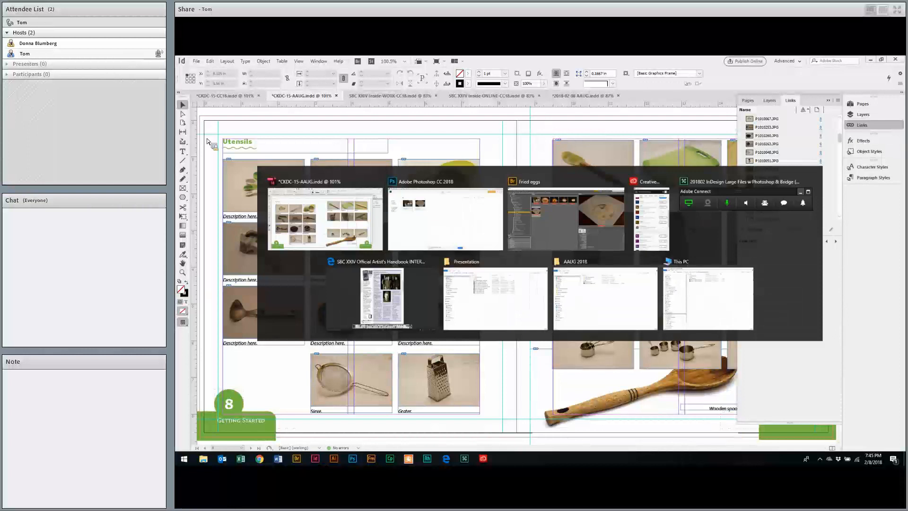
{"action": "left_click", "coordinate": [220, 147]}
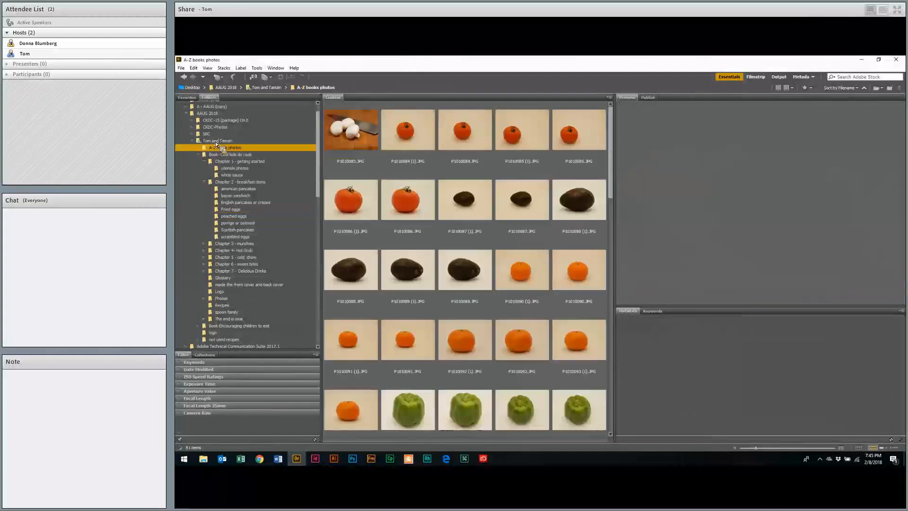
{"action": "left_click", "coordinate": [218, 141]}
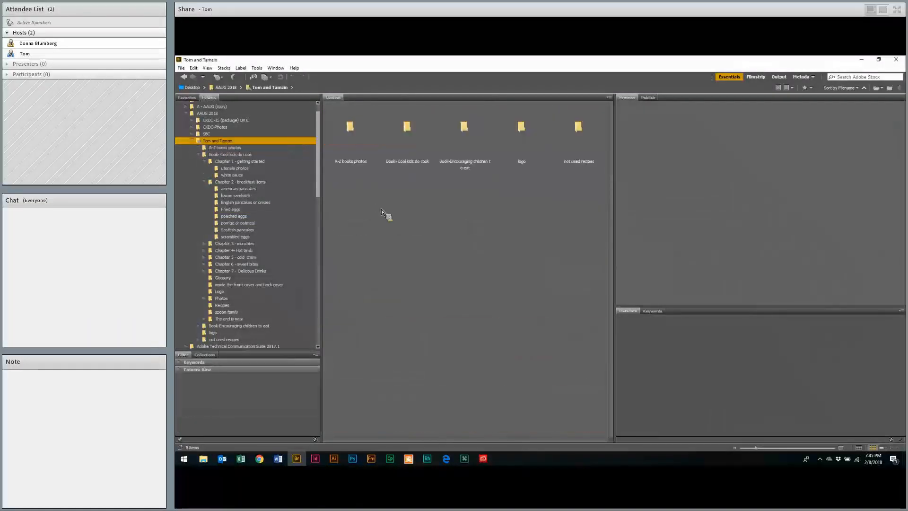
{"action": "left_click", "coordinate": [226, 120]}
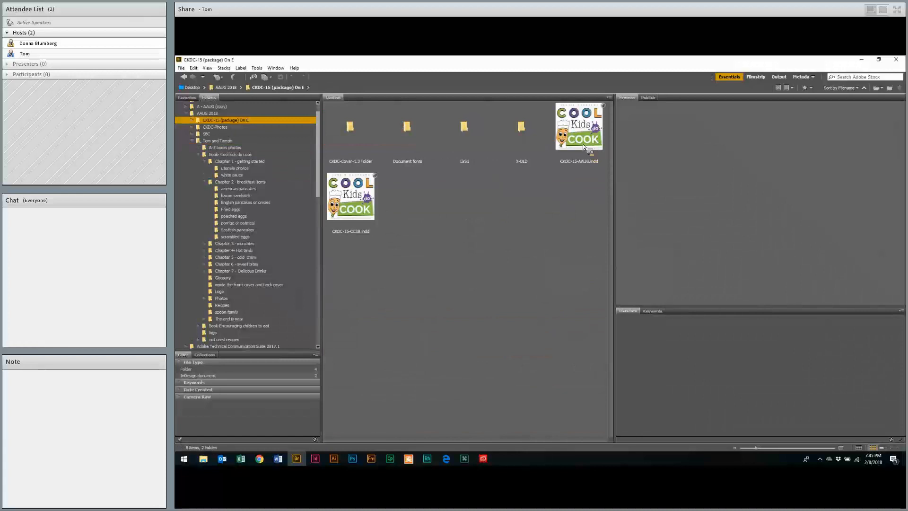
Switch to InDesign, select all the photo links of the Utensils spread, and check the Edit With options for them
{"action": "left_click", "coordinate": [585, 146]}
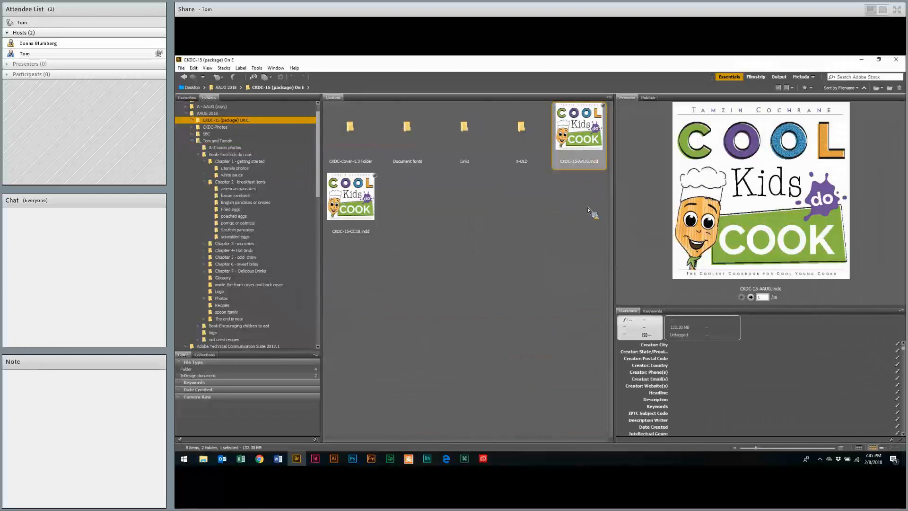
{"action": "key", "text": "alt+Tab"}
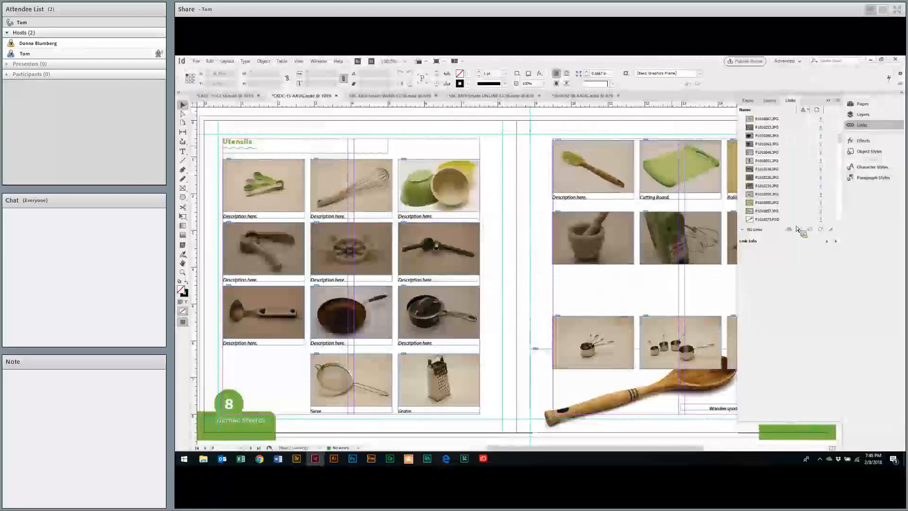
{"action": "left_click", "coordinate": [778, 122]}
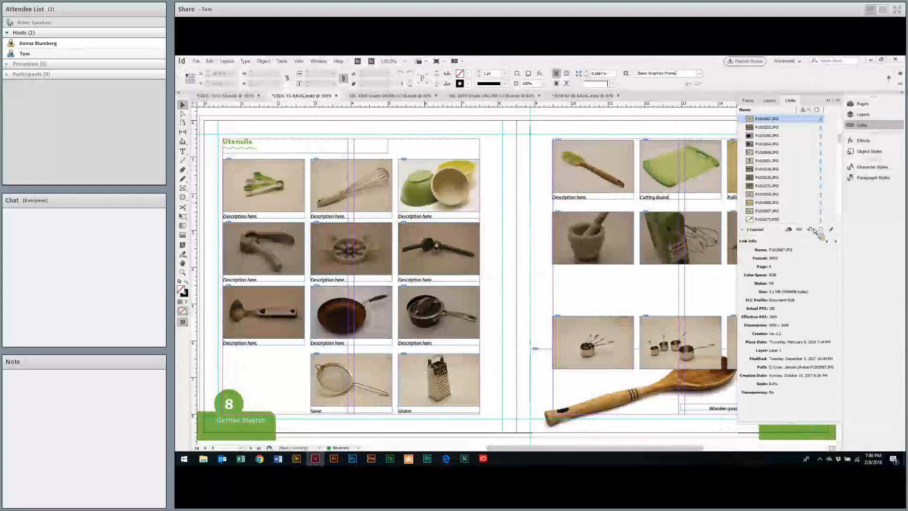
{"action": "key", "text": "ctrl+a"}
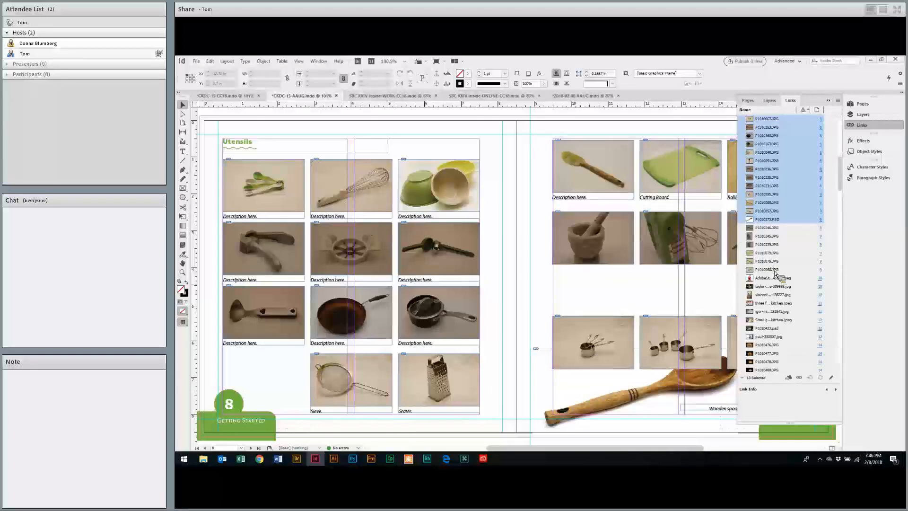
{"action": "left_click", "coordinate": [776, 270], "text": "shift"}
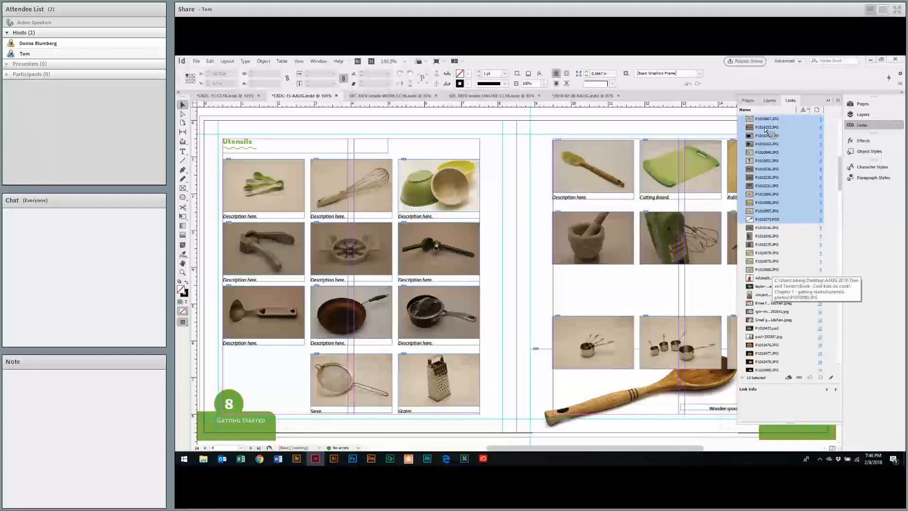
{"action": "right_click", "coordinate": [774, 131]}
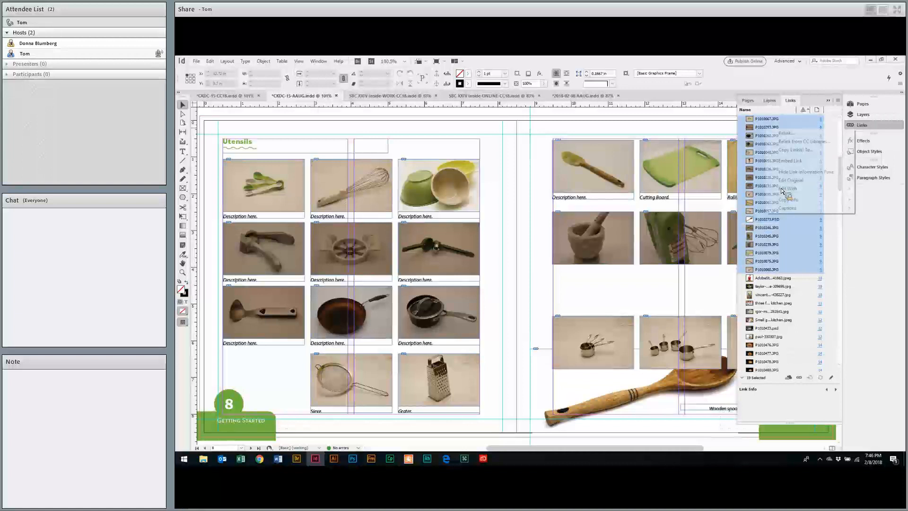
{"action": "mouse_move", "coordinate": [786, 189]}
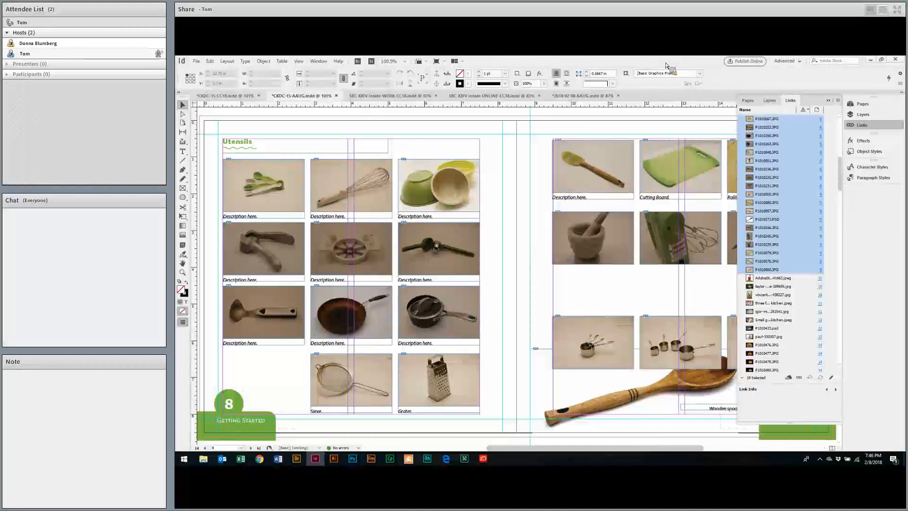
Switch to Bridge, show the files linked in CKDC-15-AAUG.indd, and filter them to JPEG files only
{"action": "key", "text": "alt+Tab"}
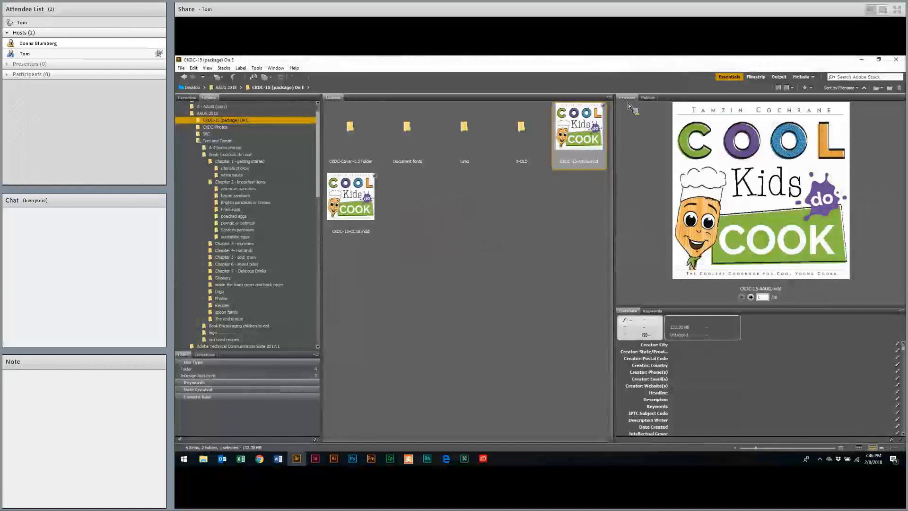
{"action": "right_click", "coordinate": [590, 133]}
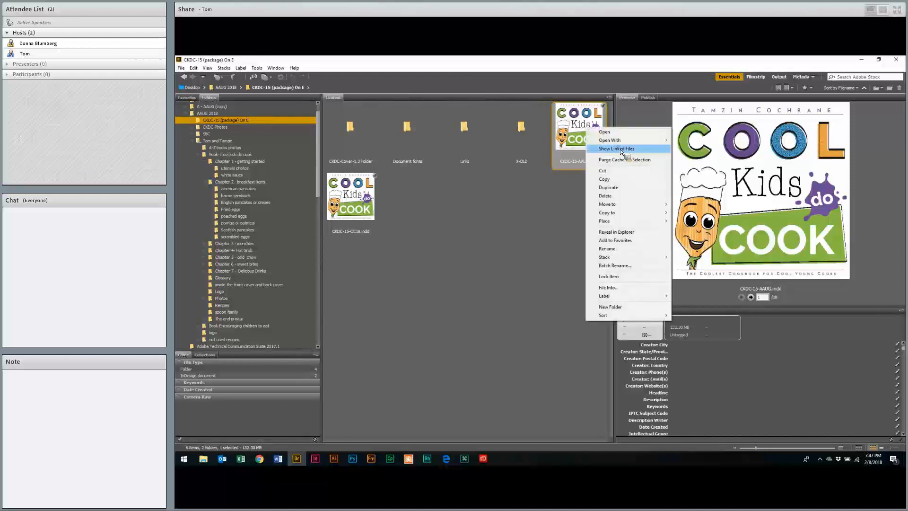
{"action": "left_click", "coordinate": [618, 149]}
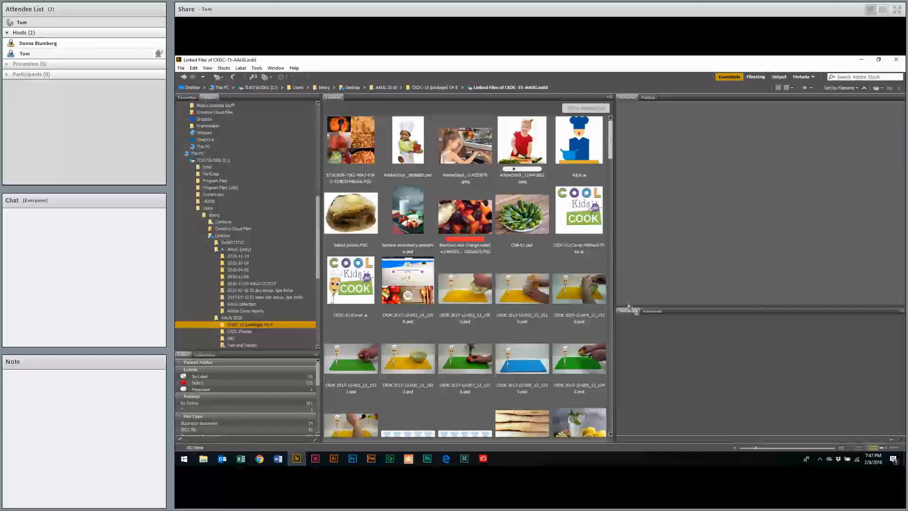
{"action": "scroll", "coordinate": [636, 355], "scroll_direction": "down", "scroll_amount": 15}
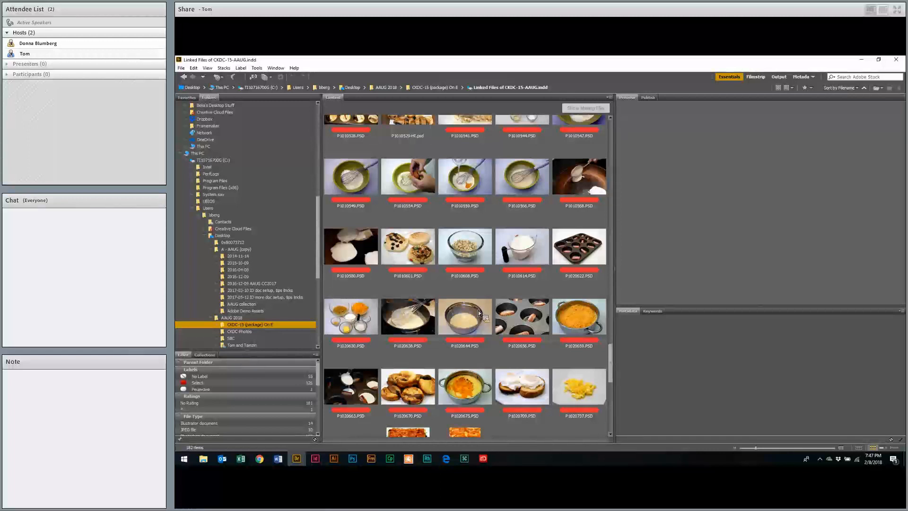
{"action": "left_click_drag", "start_coordinate": [478, 311], "coordinate": [182, 331]}
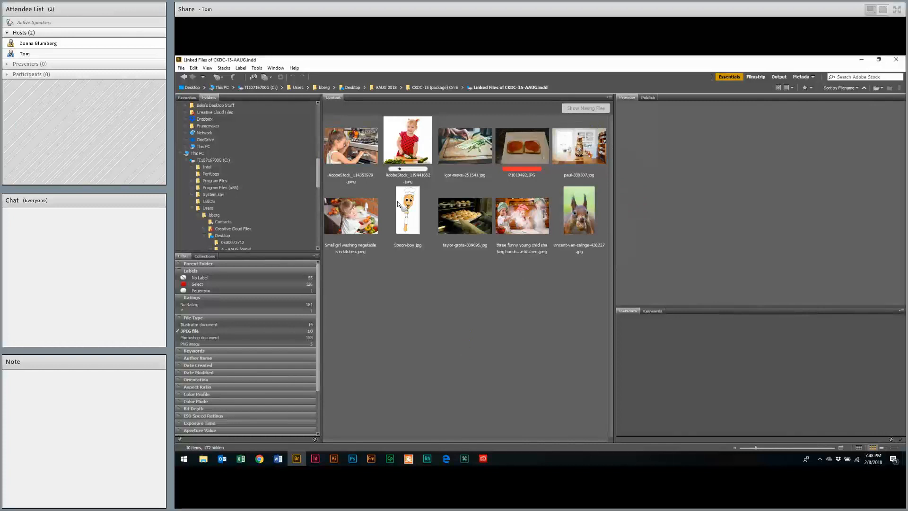
Go back to the CKDC-15 (package) On E folder, clear the selection, switch to InDesign, and save CKDC-15-AAUG.indd
{"action": "left_click", "coordinate": [440, 90]}
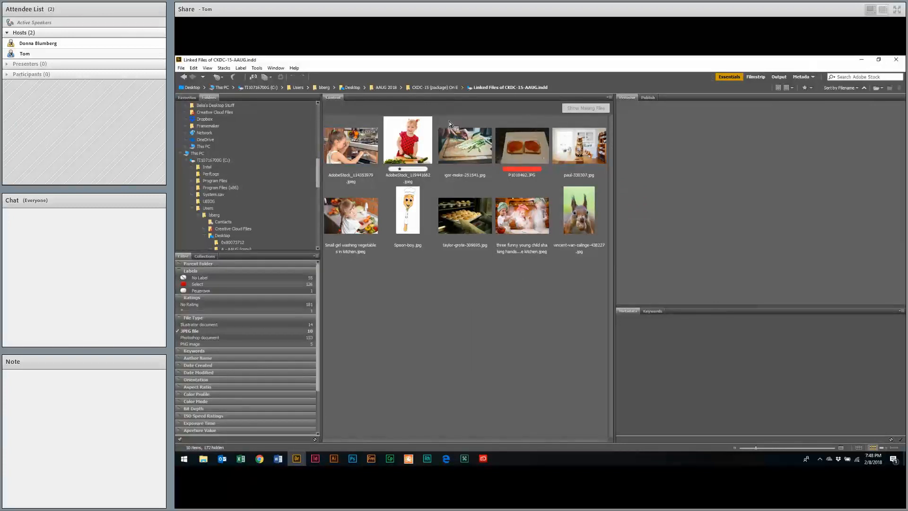
{"action": "left_click", "coordinate": [565, 164]}
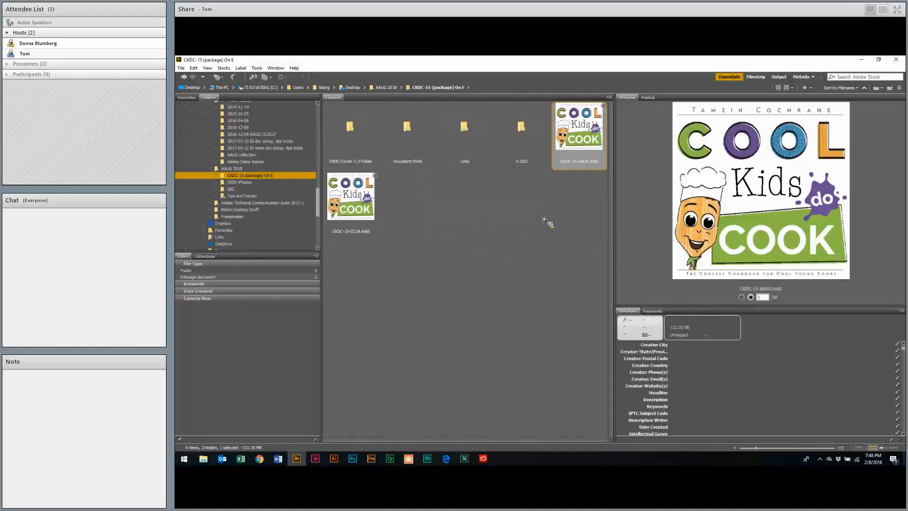
{"action": "left_click", "coordinate": [539, 252]}
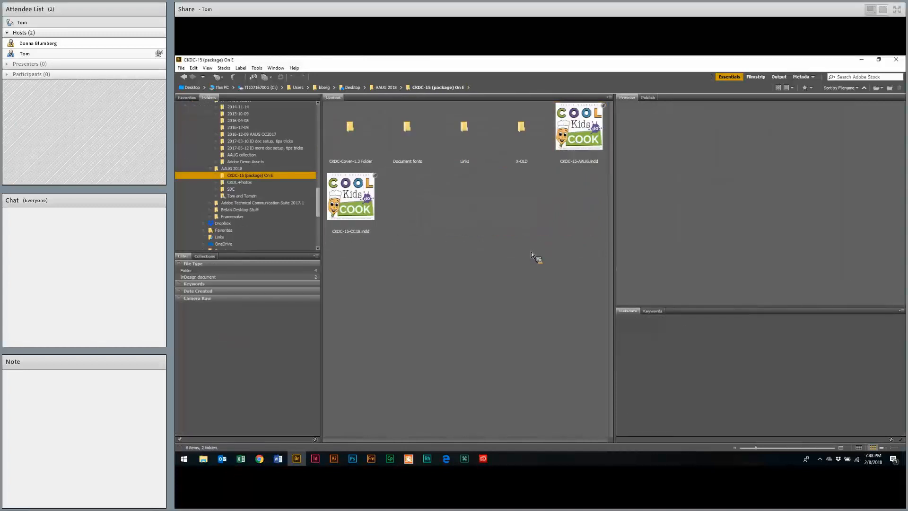
{"action": "key", "text": "alt+Tab"}
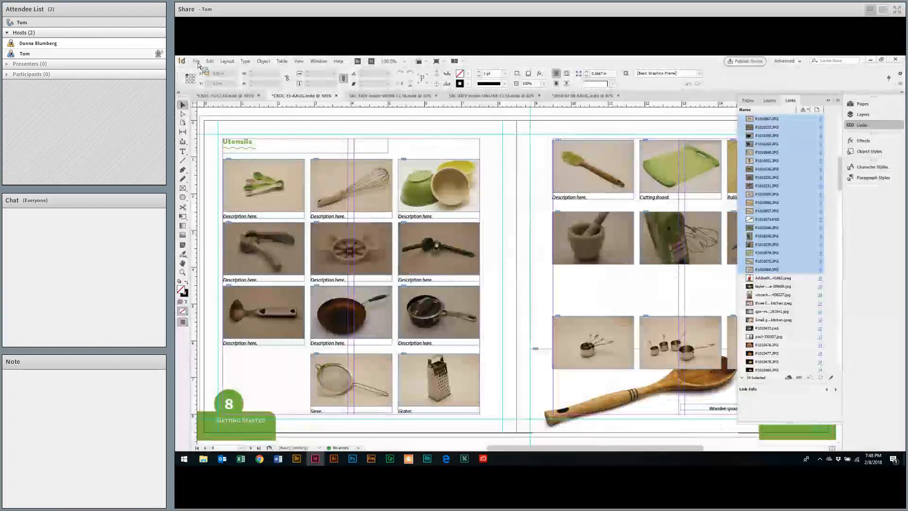
{"action": "key", "text": "alt+f"}
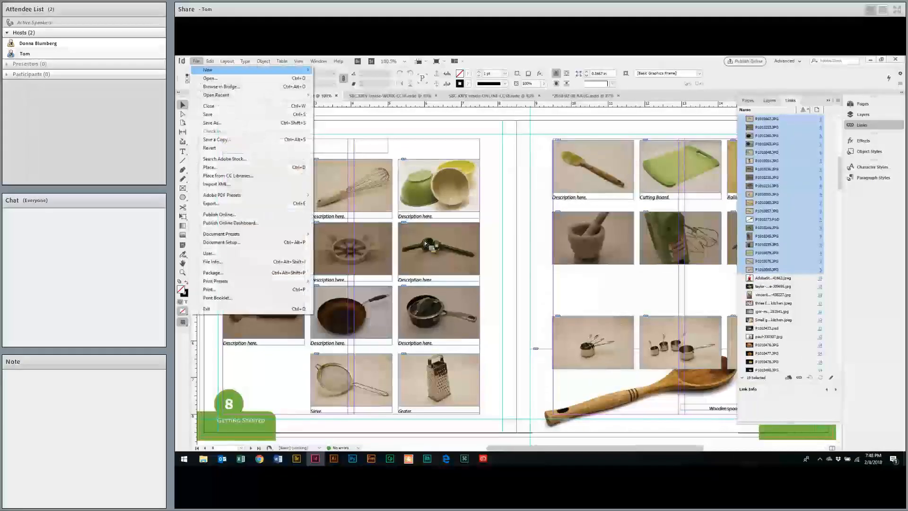
{"action": "key", "text": "Escape"}
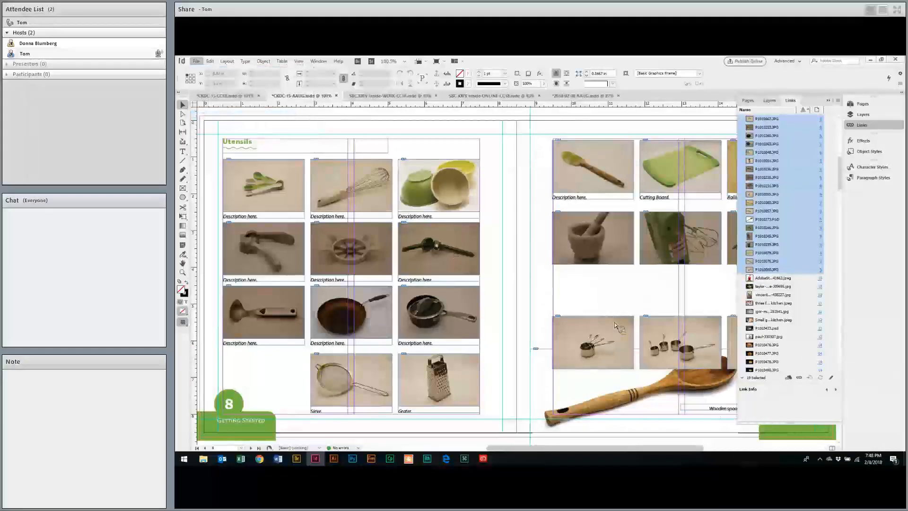
Check the CKDC-15-AAUG.indd thumbnail in Bridge, return to InDesign, and display the Background Tasks to follow the save
{"action": "key", "text": "alt+Tab"}
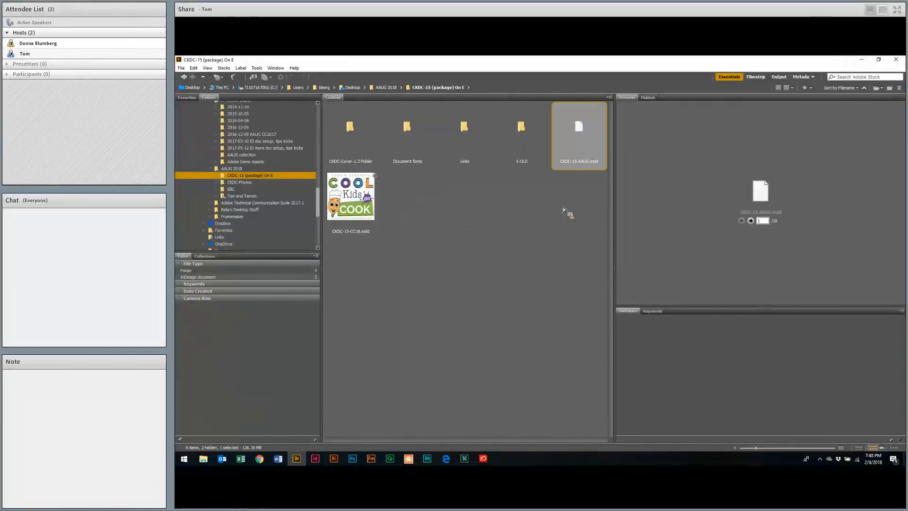
{"action": "key", "text": "alt+Tab"}
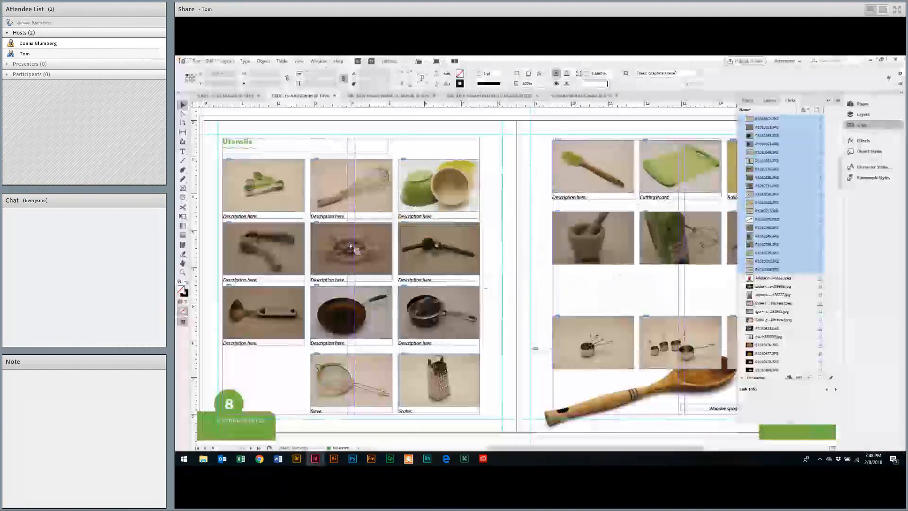
{"action": "key", "text": "alt+w"}
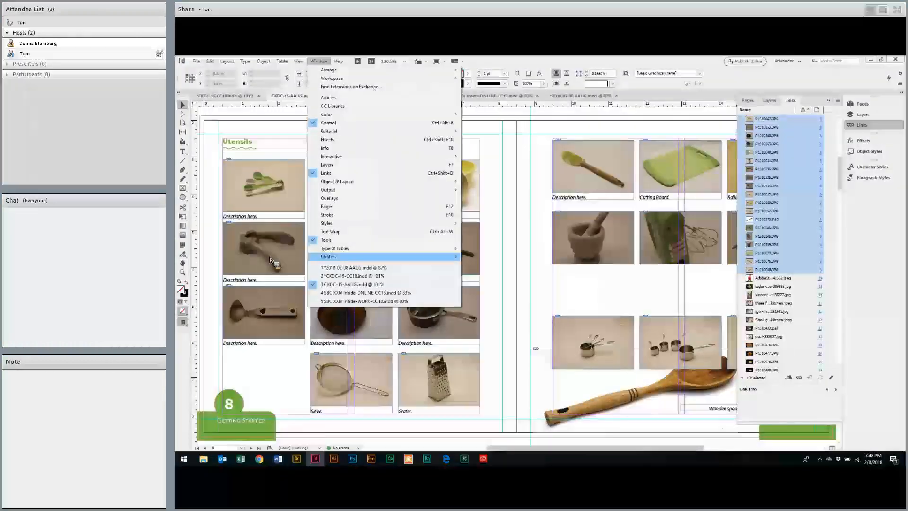
{"action": "mouse_move", "coordinate": [333, 257]}
{"action": "left_click", "coordinate": [256, 257]}
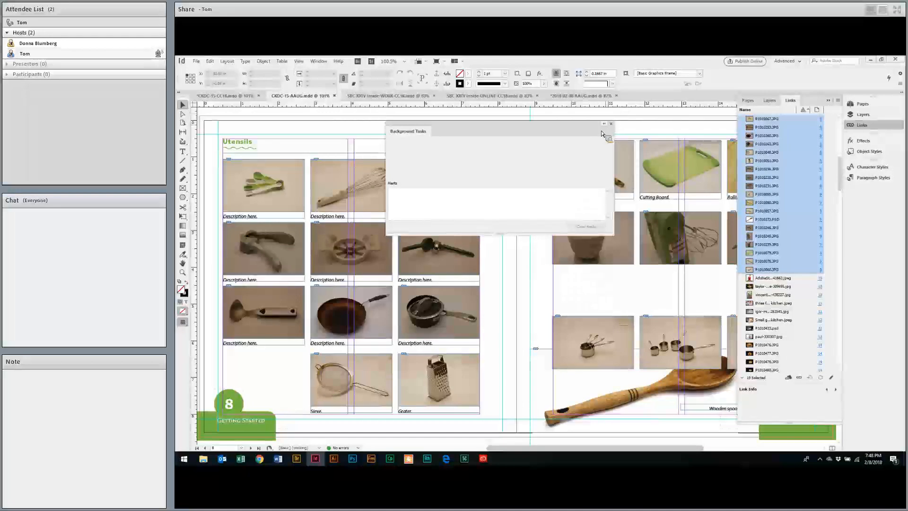
Switch to Bridge, show the linked files of the saved CKDC-15-AAUG.indd, and look through its JPEG photos
{"action": "key", "text": "alt+Tab"}
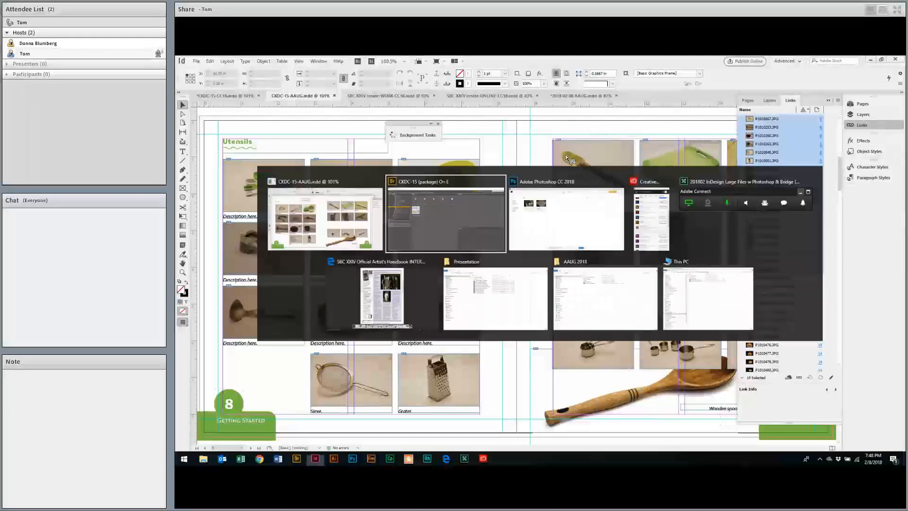
{"action": "left_click", "coordinate": [606, 155]}
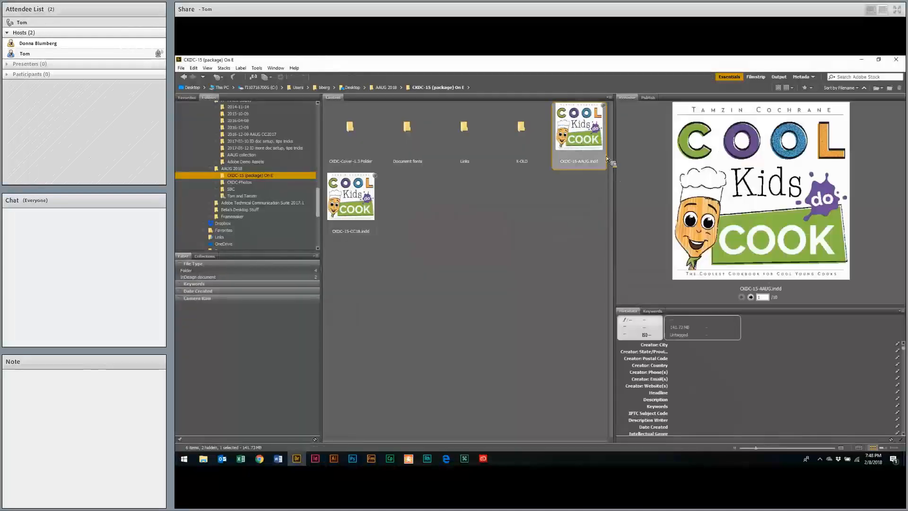
{"action": "right_click", "coordinate": [607, 156]}
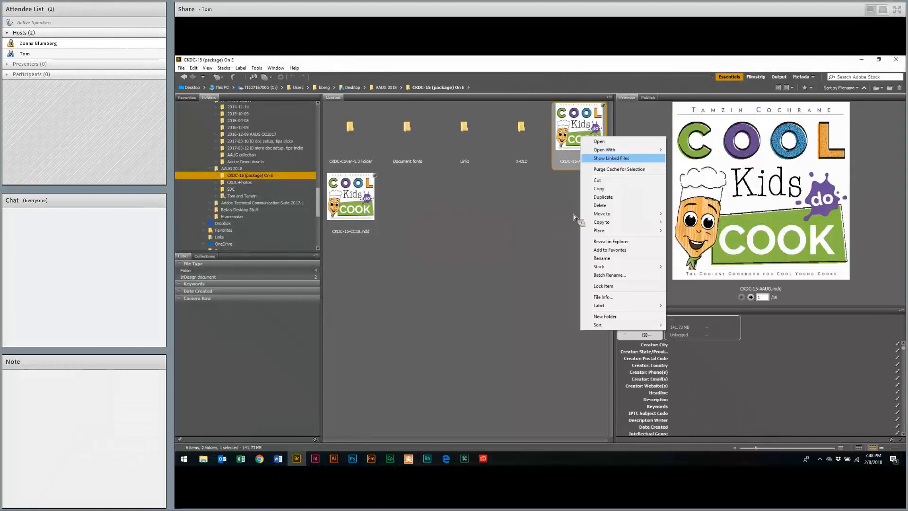
{"action": "left_click", "coordinate": [615, 159]}
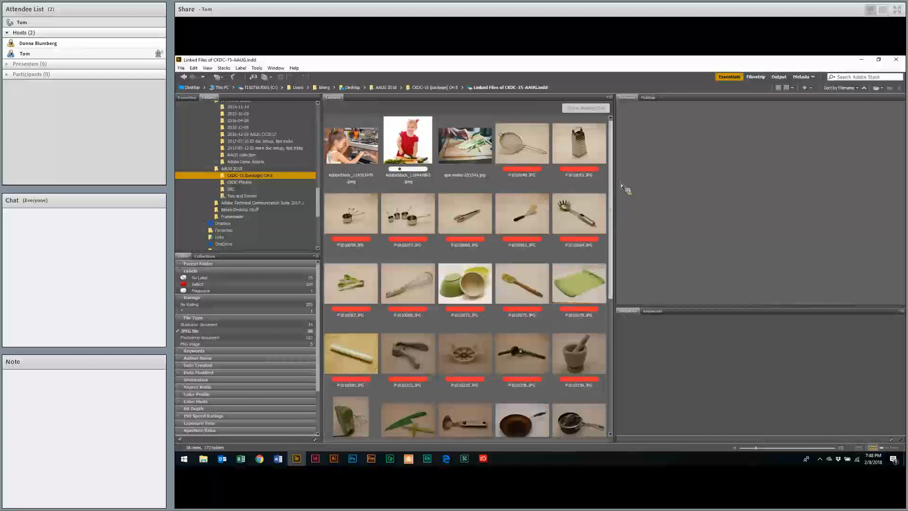
{"action": "scroll", "coordinate": [610, 192], "scroll_direction": "down", "scroll_amount": 2}
{"action": "scroll", "coordinate": [563, 253], "scroll_direction": "down", "scroll_amount": 2}
{"action": "scroll", "coordinate": [561, 249], "scroll_direction": "up", "scroll_amount": 4}
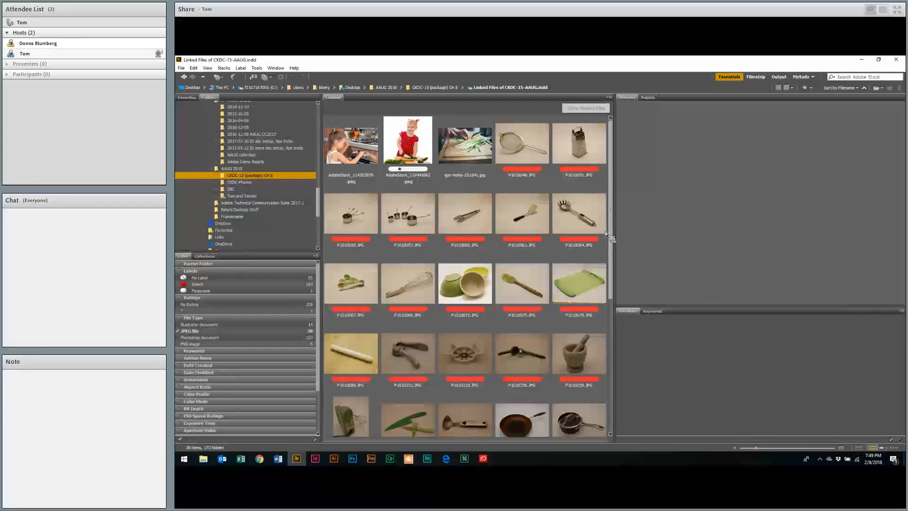
{"action": "scroll", "coordinate": [555, 226], "scroll_direction": "down", "scroll_amount": 1}
{"action": "scroll", "coordinate": [555, 226], "scroll_direction": "down", "scroll_amount": 4}
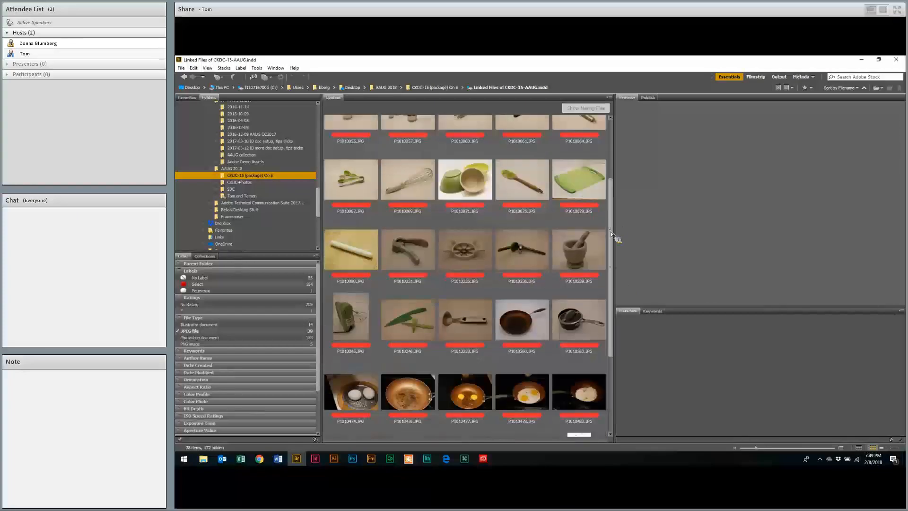
{"action": "scroll", "coordinate": [616, 288], "scroll_direction": "down", "scroll_amount": 2}
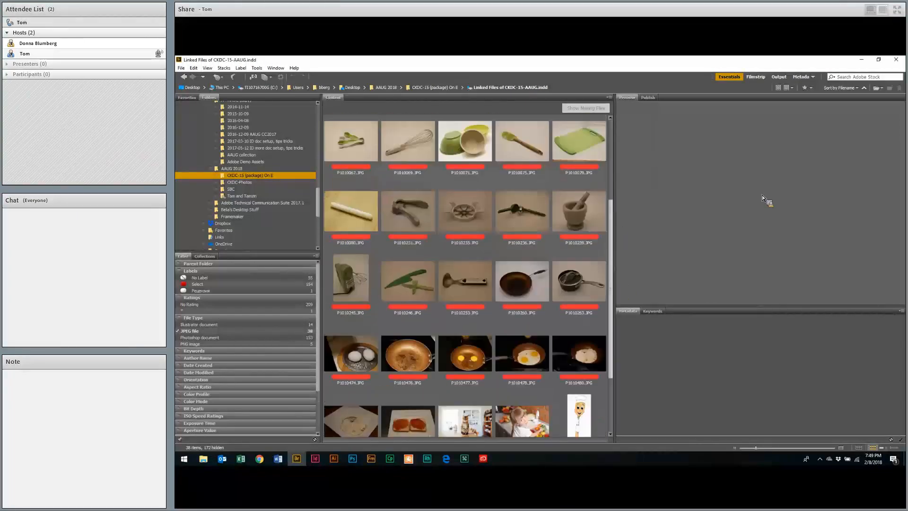
{"action": "scroll", "coordinate": [762, 195], "scroll_direction": "up", "scroll_amount": 5}
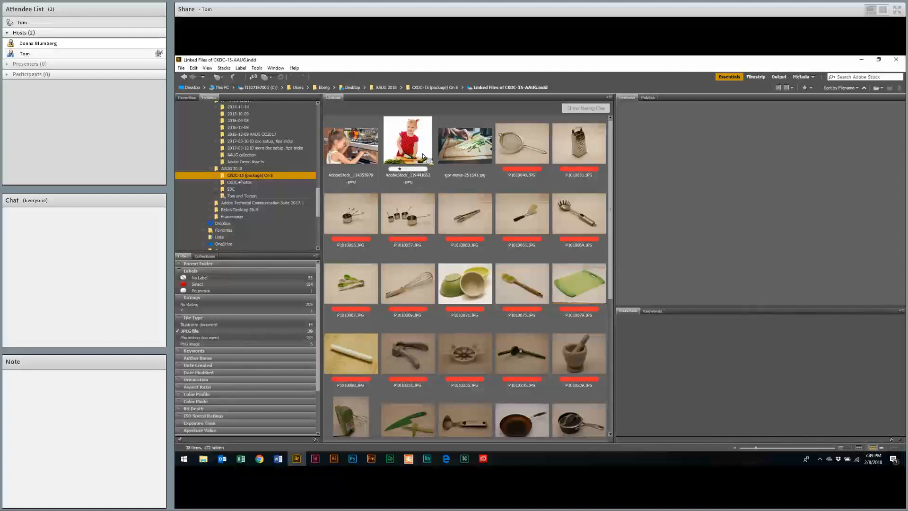
Select all the linked JPEG photos, leaving out the two AdobeStock images and the igor-miske photo
{"action": "key", "text": "ctrl+a"}
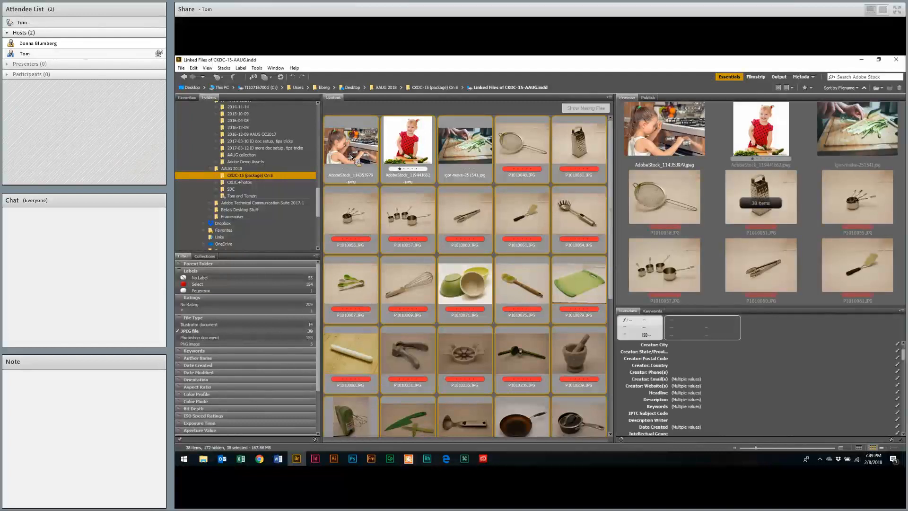
{"action": "left_click", "coordinate": [351, 156], "text": "ctrl"}
{"action": "left_click", "coordinate": [413, 153], "text": "ctrl"}
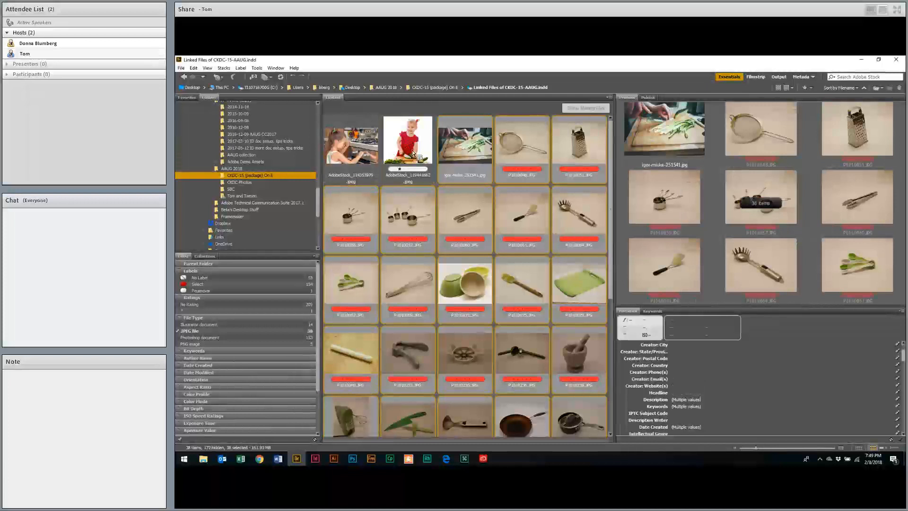
{"action": "left_click_drag", "start_coordinate": [441, 164], "coordinate": [585, 335]}
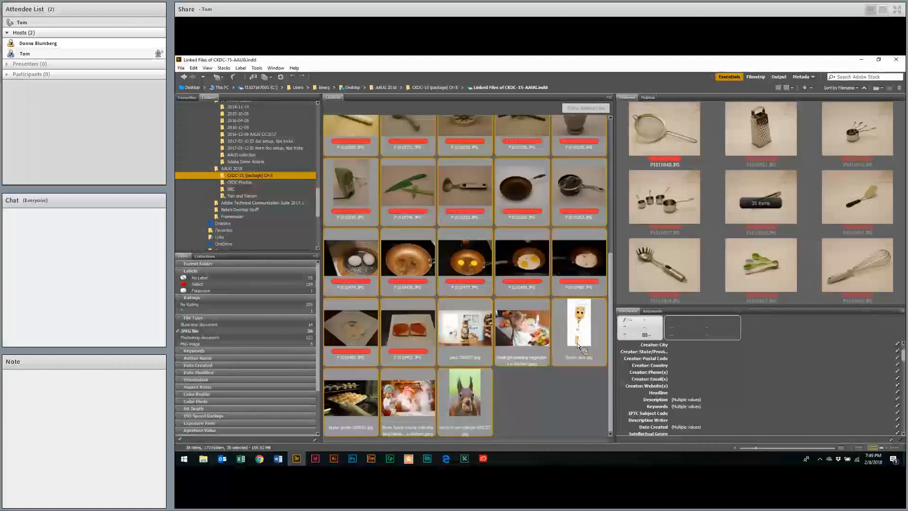
Remove the spoon, girl washing vegetables, paul, squirrel and young chefs images from the selection, and check the remaining photos
{"action": "left_click", "coordinate": [578, 343], "text": "ctrl"}
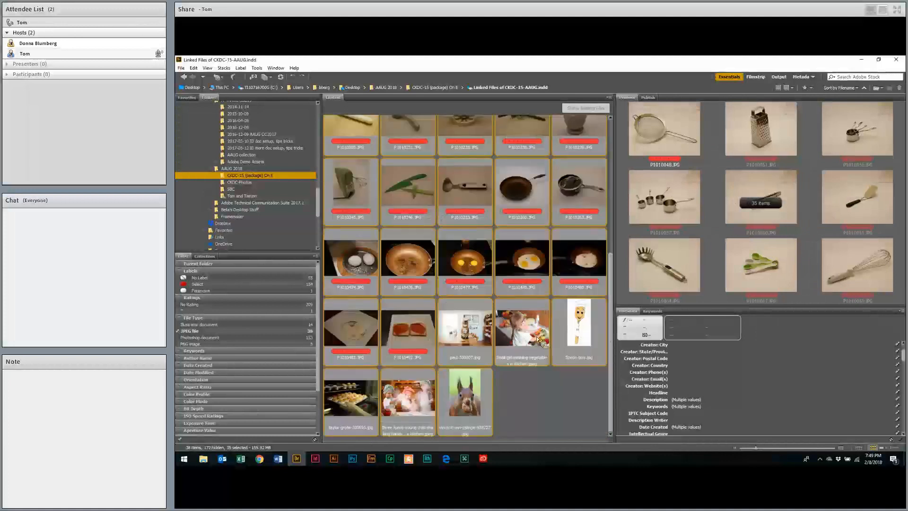
{"action": "left_click", "coordinate": [492, 337], "text": "ctrl"}
{"action": "left_click", "coordinate": [470, 347], "text": "ctrl"}
{"action": "left_click", "coordinate": [455, 393], "text": "ctrl"}
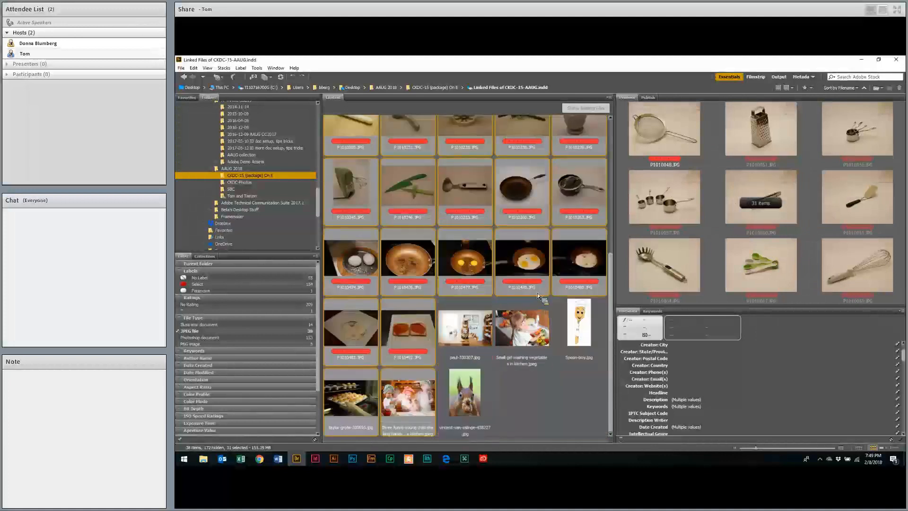
{"action": "left_click", "coordinate": [408, 397], "text": "ctrl"}
{"action": "scroll", "coordinate": [536, 269], "scroll_direction": "up", "scroll_amount": 5}
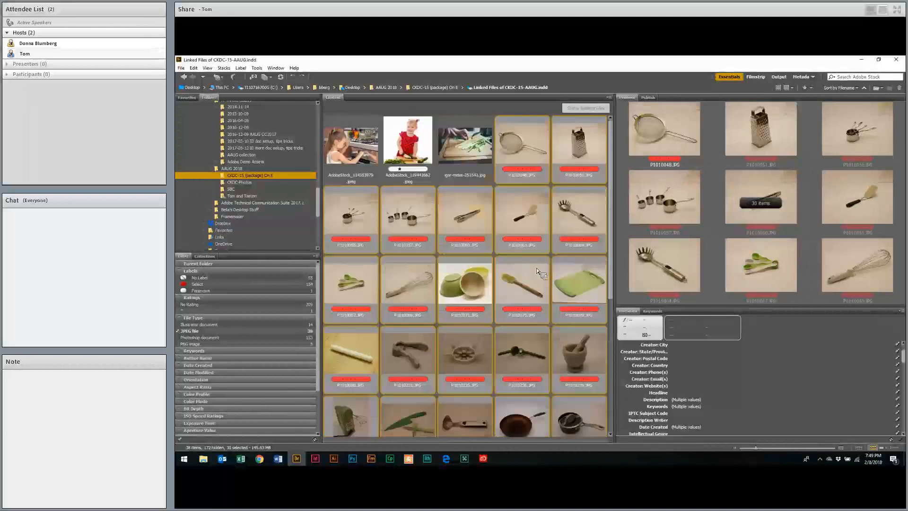
{"action": "scroll", "coordinate": [535, 260], "scroll_direction": "down", "scroll_amount": 5}
{"action": "scroll", "coordinate": [535, 260], "scroll_direction": "up", "scroll_amount": 5}
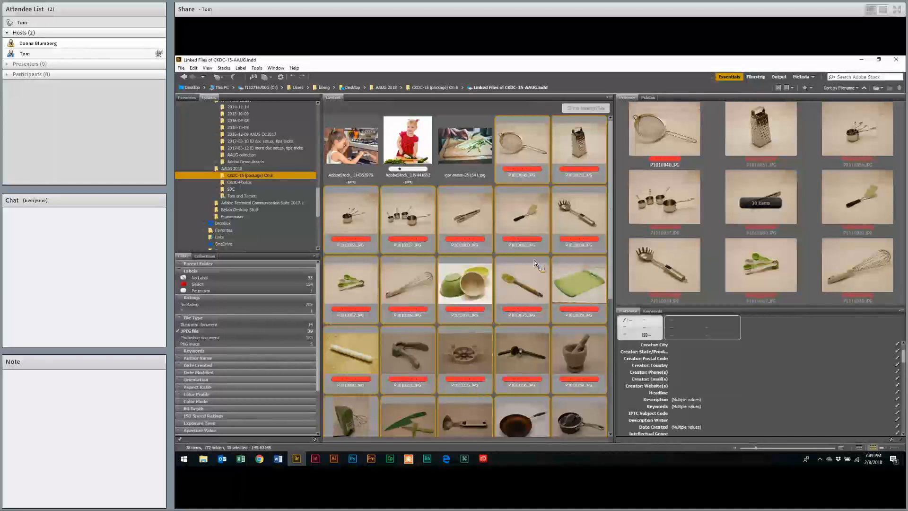
Send the selected photos to Photoshop's Image Processor and set the file type to PSD instead of JPEG
{"action": "left_click", "coordinate": [258, 69]}
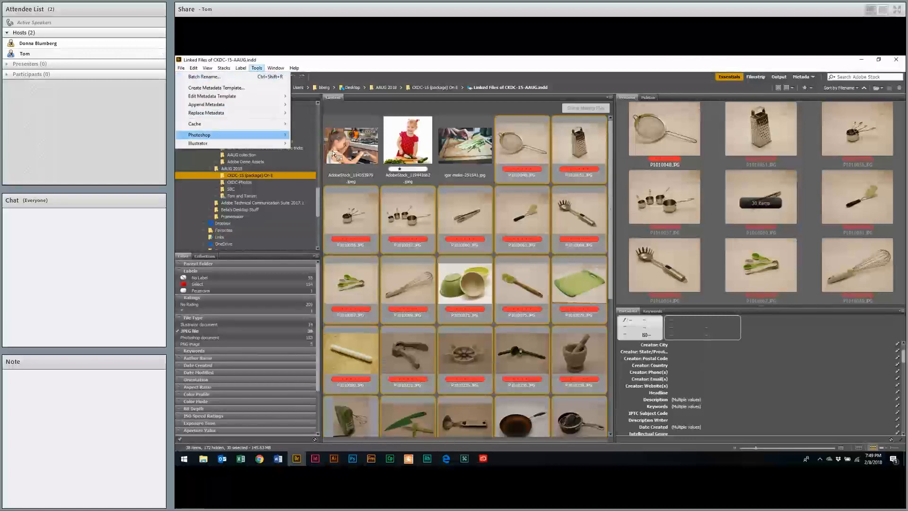
{"action": "mouse_move", "coordinate": [236, 135]}
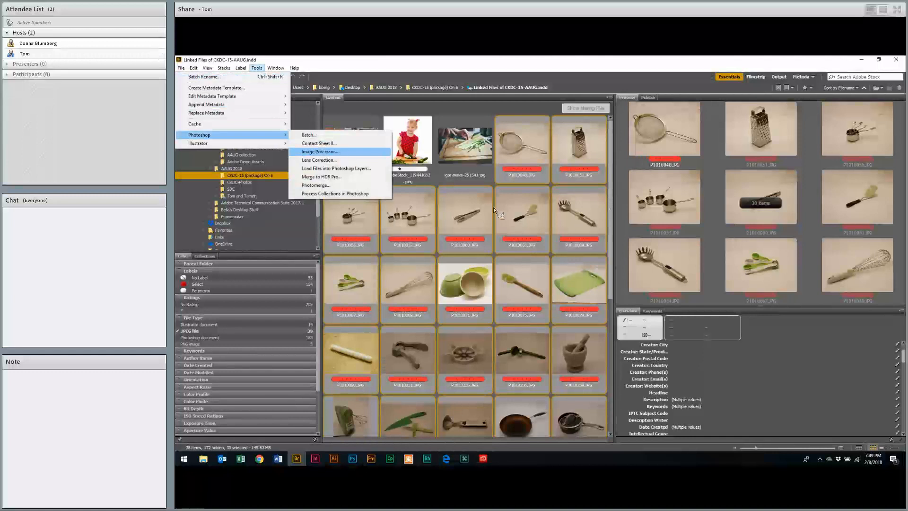
{"action": "key", "text": "Return"}
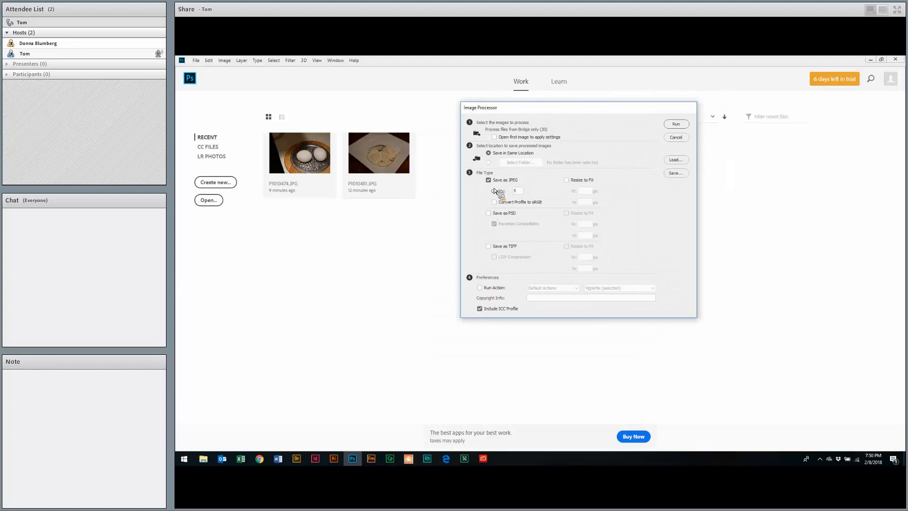
{"action": "left_click", "coordinate": [490, 181]}
{"action": "left_click", "coordinate": [497, 213]}
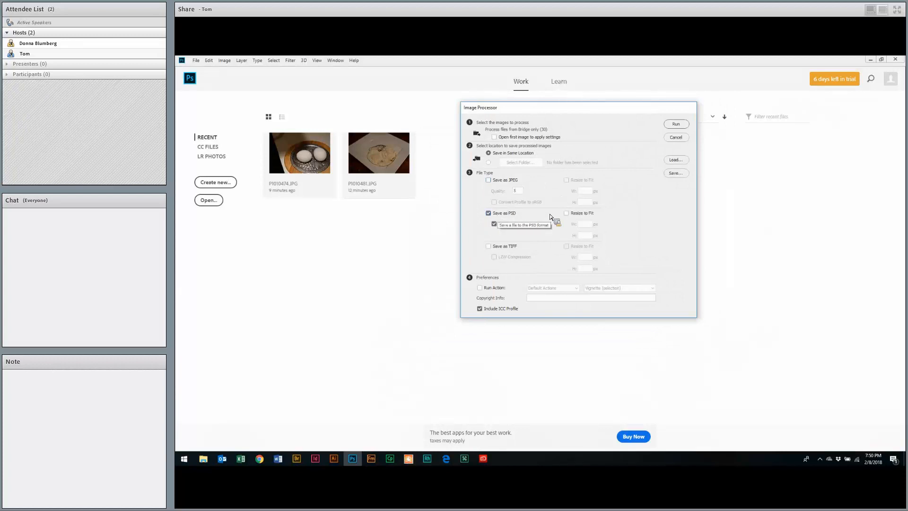
{"action": "left_click", "coordinate": [676, 160]}
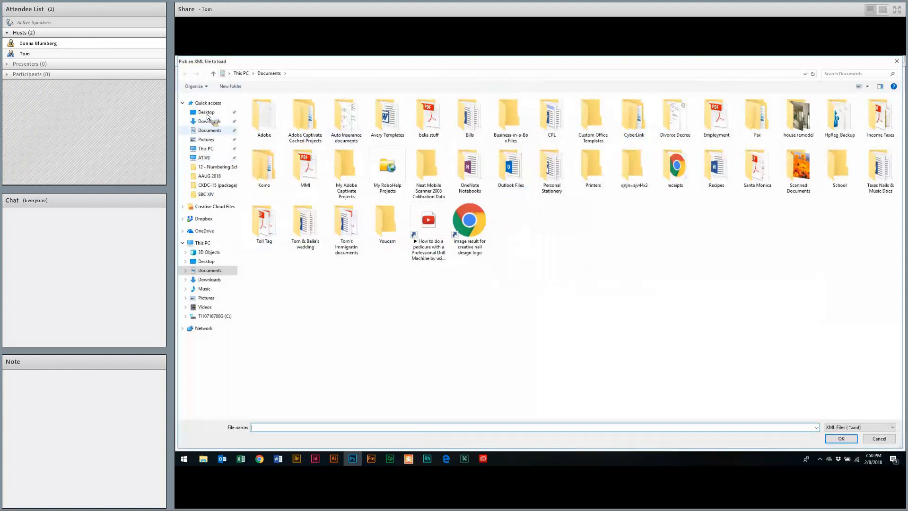
{"action": "left_click", "coordinate": [207, 113]}
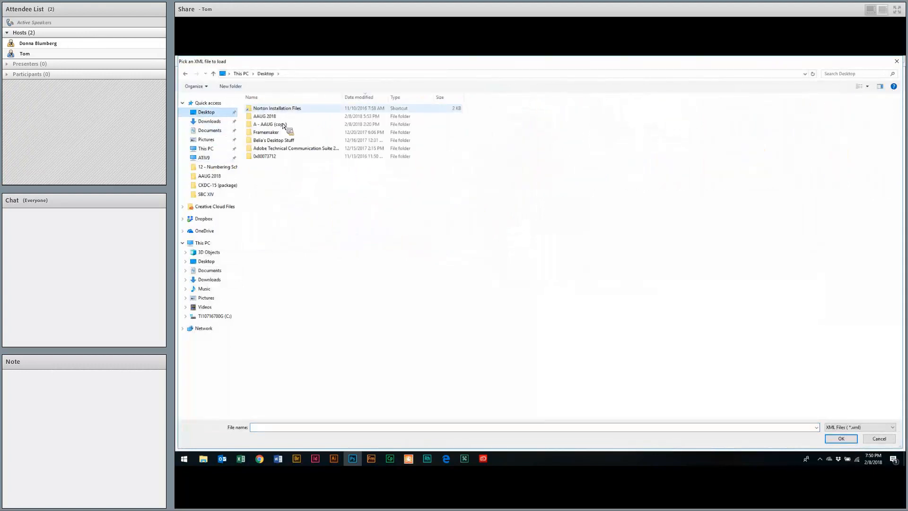
{"action": "double_click", "coordinate": [283, 117]}
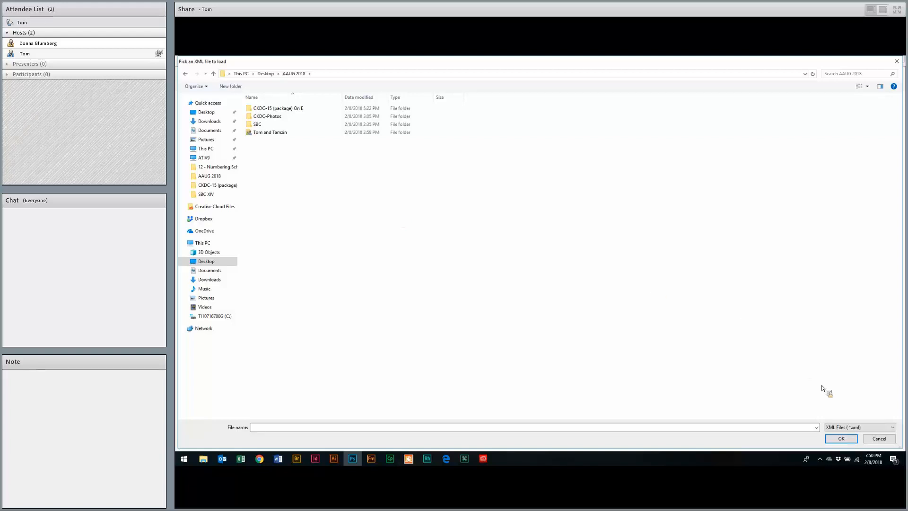
{"action": "left_click", "coordinate": [841, 441]}
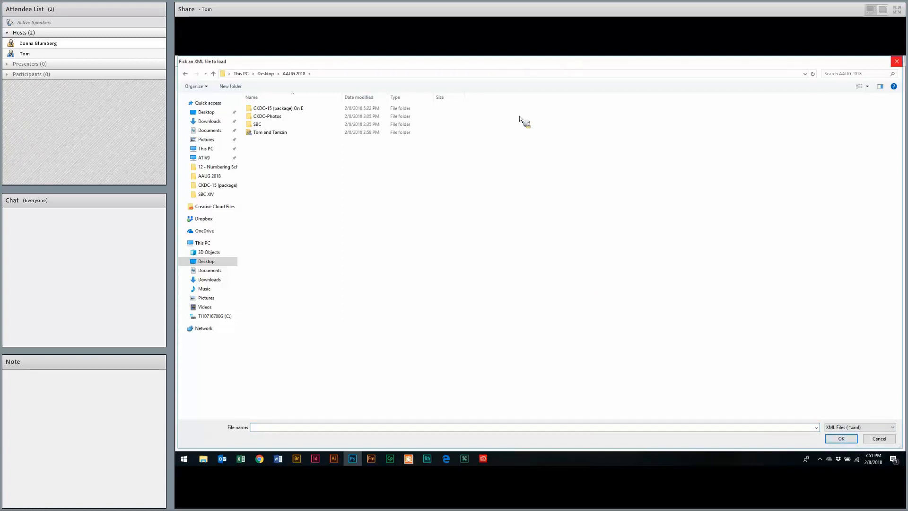
{"action": "key", "text": "Escape"}
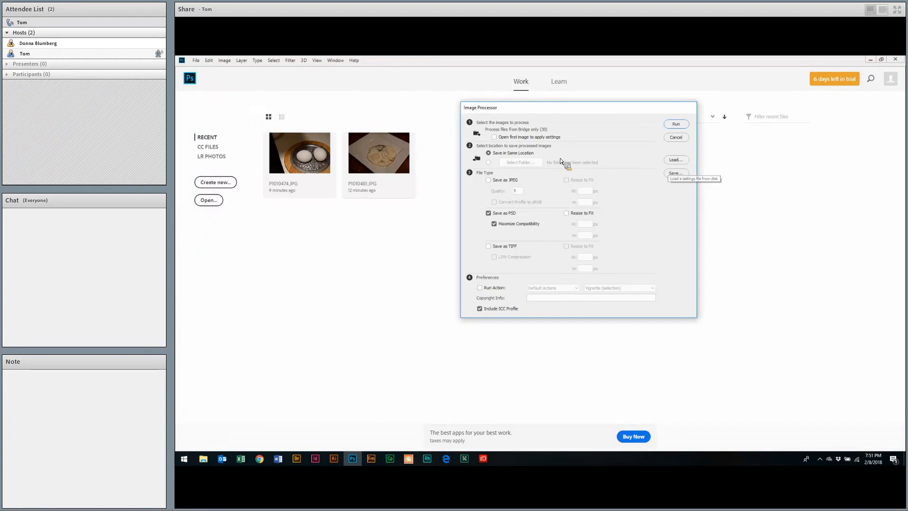
Set the AAUG 2018 folder as the save location for the processed images, without resizing the PSD files
{"action": "left_click", "coordinate": [525, 164]}
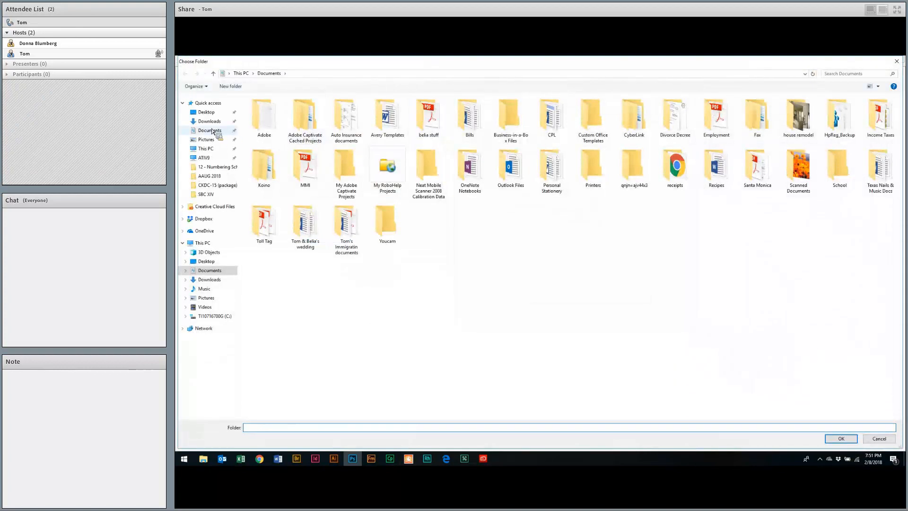
{"action": "left_click", "coordinate": [214, 132]}
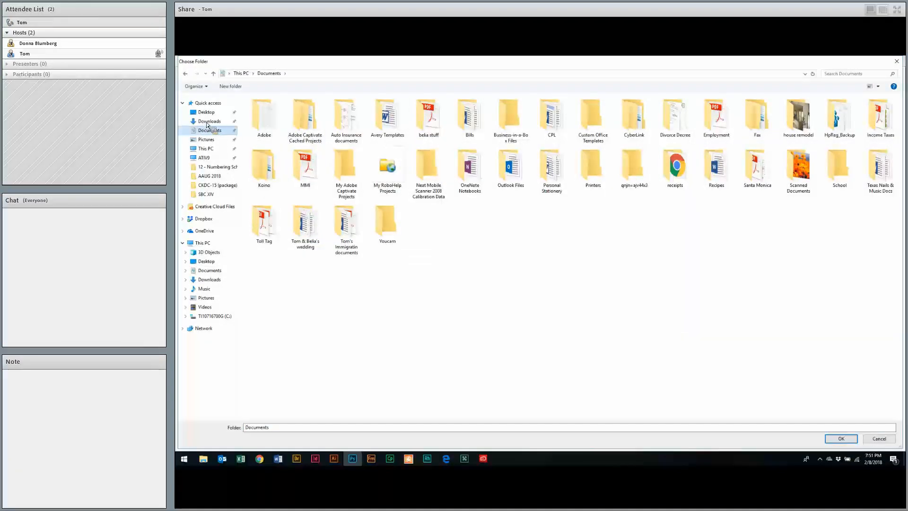
{"action": "left_click", "coordinate": [216, 175]}
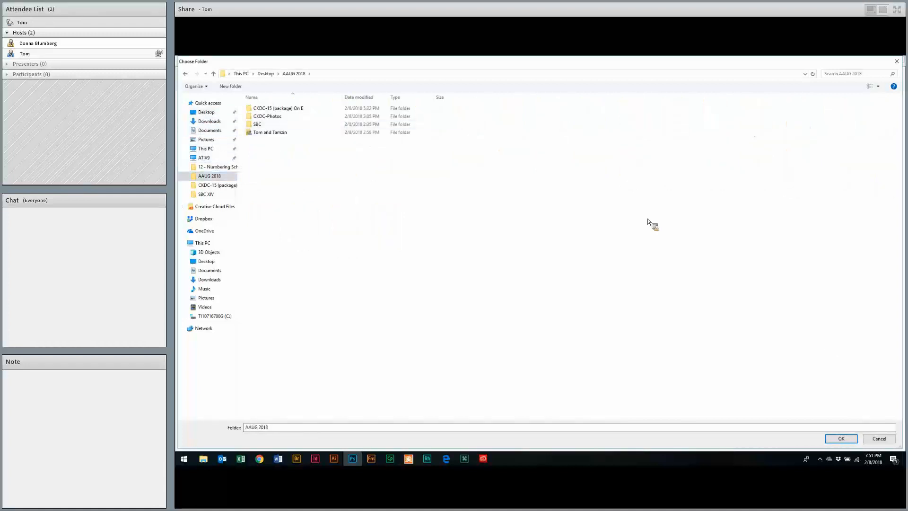
{"action": "key", "text": "Escape"}
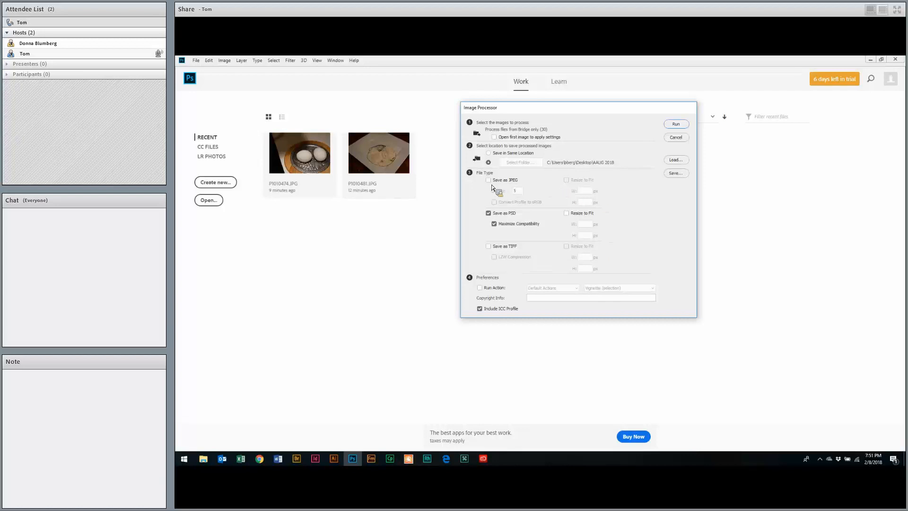
{"action": "left_click", "coordinate": [568, 214]}
{"action": "key", "text": "space"}
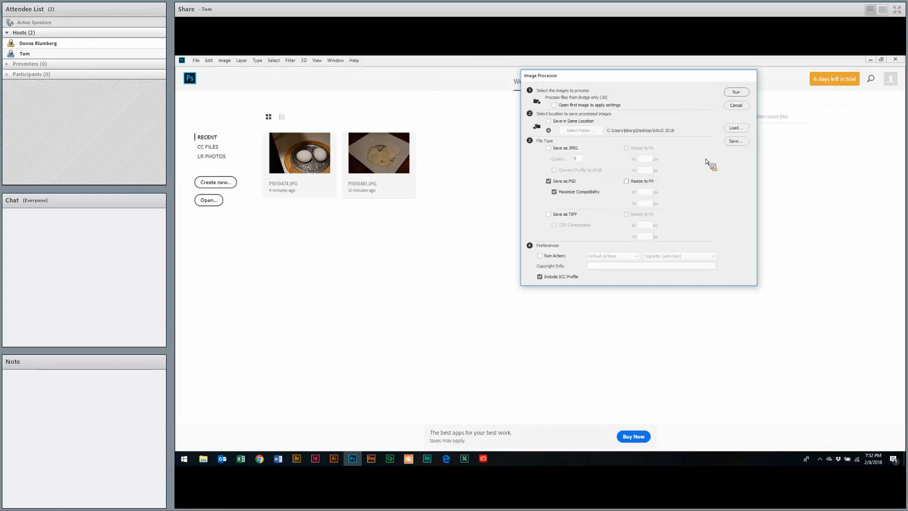
Have the Image Processor run the CKDK action from Default Actions, and start processing the photos
{"action": "left_click", "coordinate": [540, 257]}
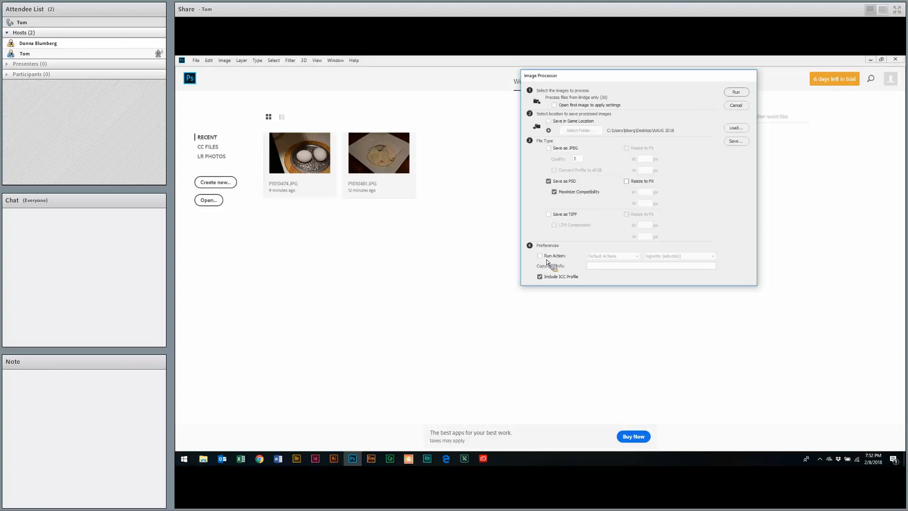
{"action": "left_click", "coordinate": [712, 258]}
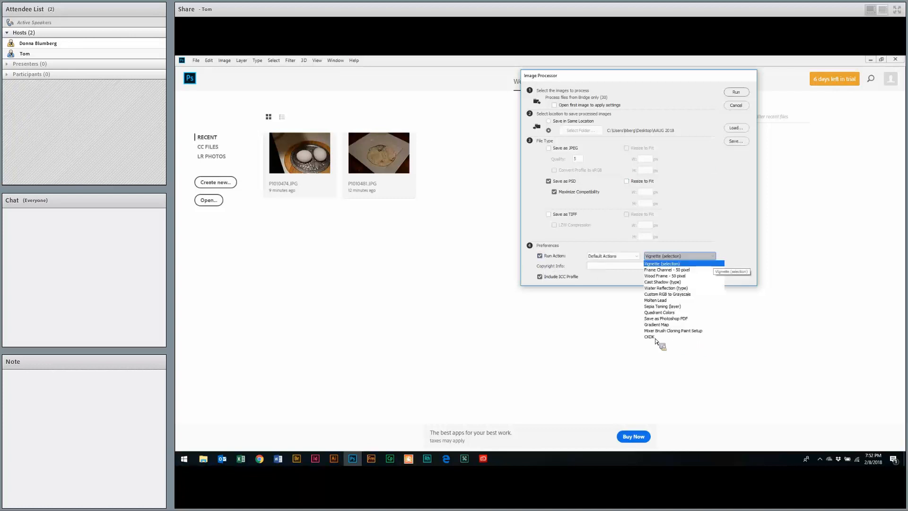
{"action": "left_click", "coordinate": [662, 337]}
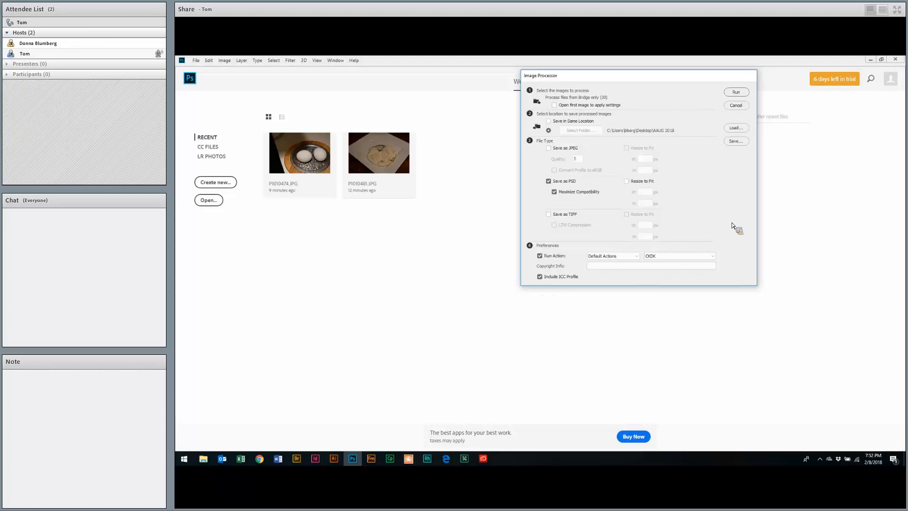
{"action": "left_click", "coordinate": [738, 93]}
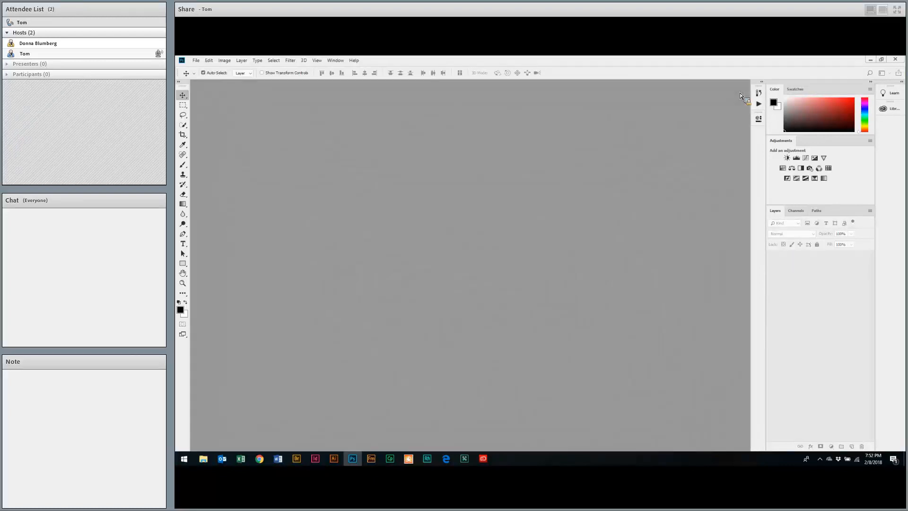
Switch to InDesign, bring up the SBC XXIV Inside-WORK document, and page through to the Tom Hambridge and Kree Harrison spread
{"action": "key", "text": "alt+Tab"}
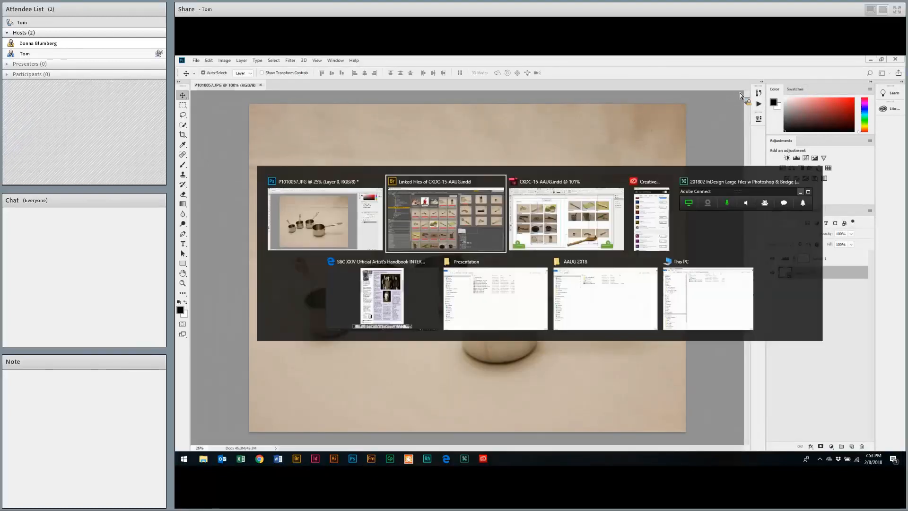
{"action": "key", "text": "Tab"}
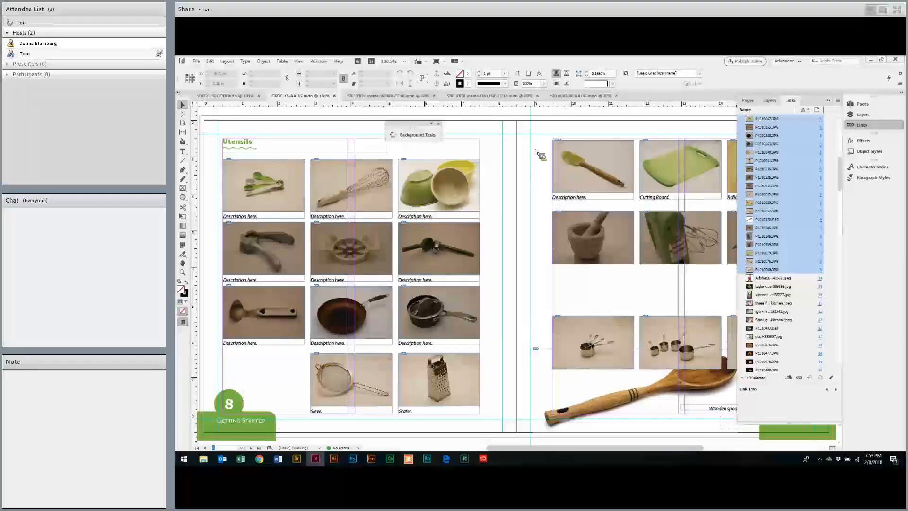
{"action": "key", "text": "ctrl+Tab"}
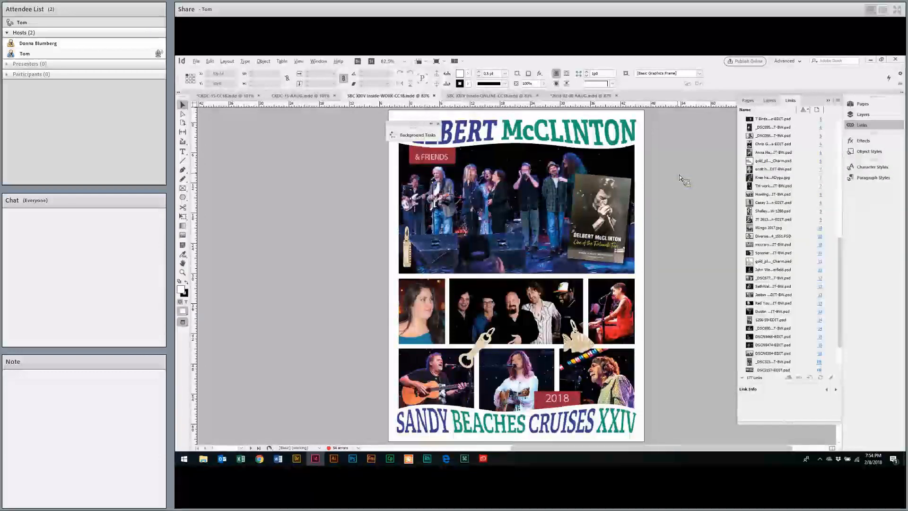
{"action": "key", "text": "shift+Page_Down"}
{"action": "key", "text": "shift+Page_Down"}
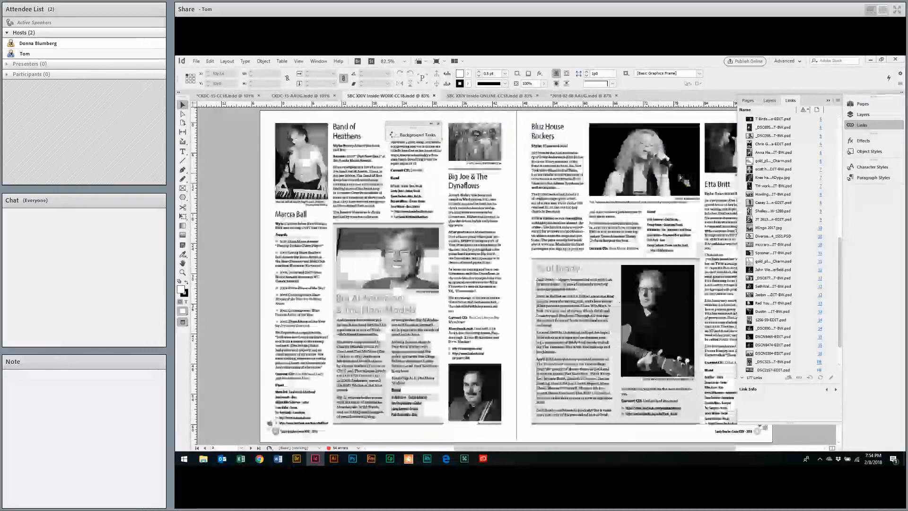
{"action": "key", "text": "shift+Page_Down"}
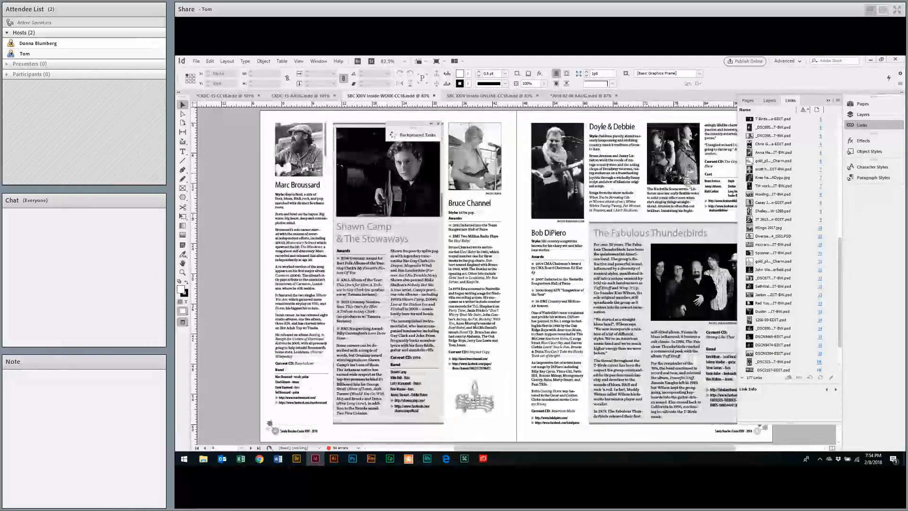
{"action": "key", "text": "shift+Page_Down"}
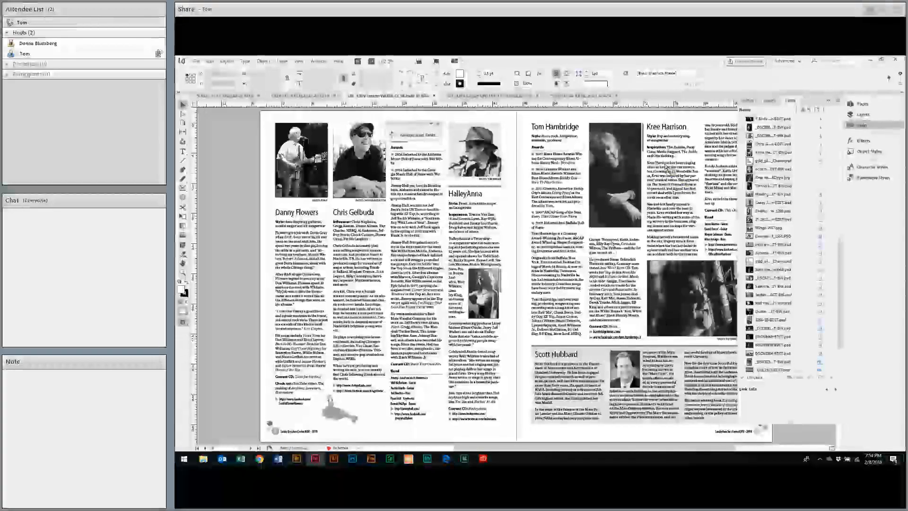
Examine the Object Layer Options of the Tom Hambridge photo, close them, and select the photo above HalleyAnna
{"action": "left_click", "coordinate": [615, 142]}
{"action": "right_click", "coordinate": [618, 141]}
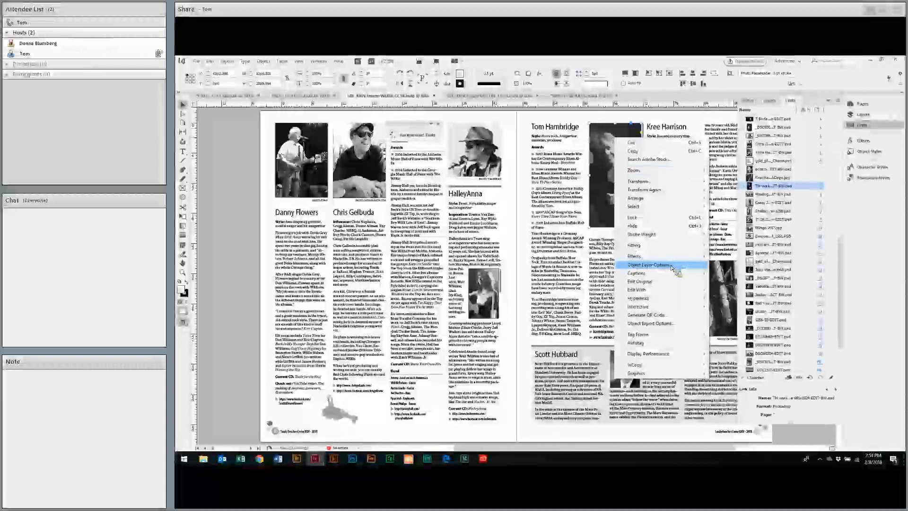
{"action": "left_click", "coordinate": [601, 127]}
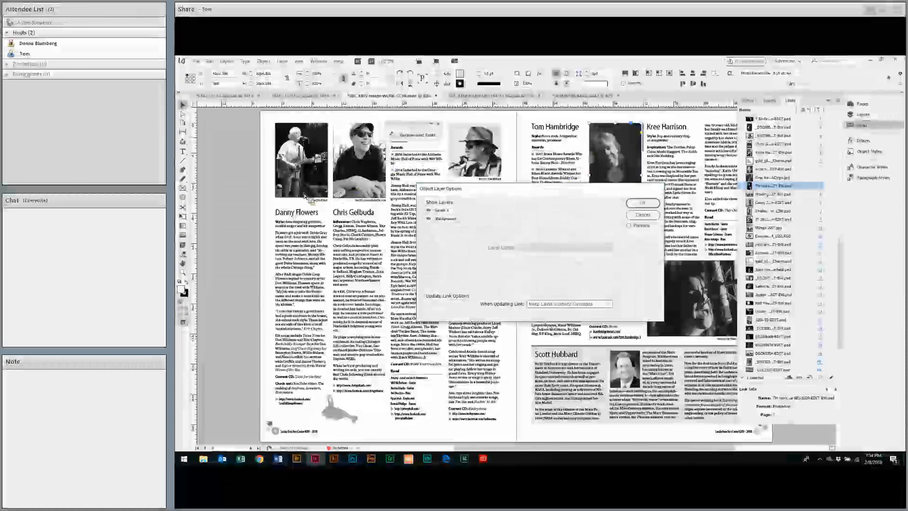
{"action": "left_click_drag", "start_coordinate": [520, 189], "coordinate": [356, 171]}
{"action": "left_click", "coordinate": [478, 184]}
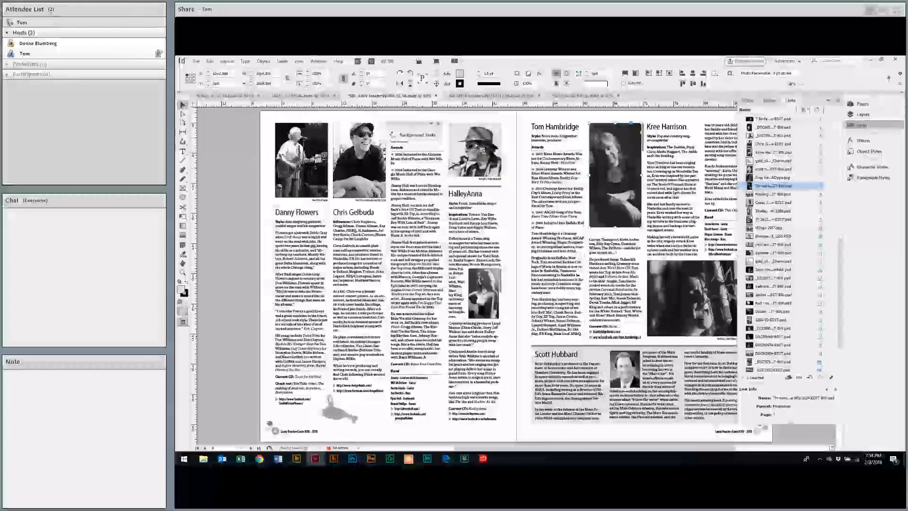
{"action": "left_click", "coordinate": [517, 196]}
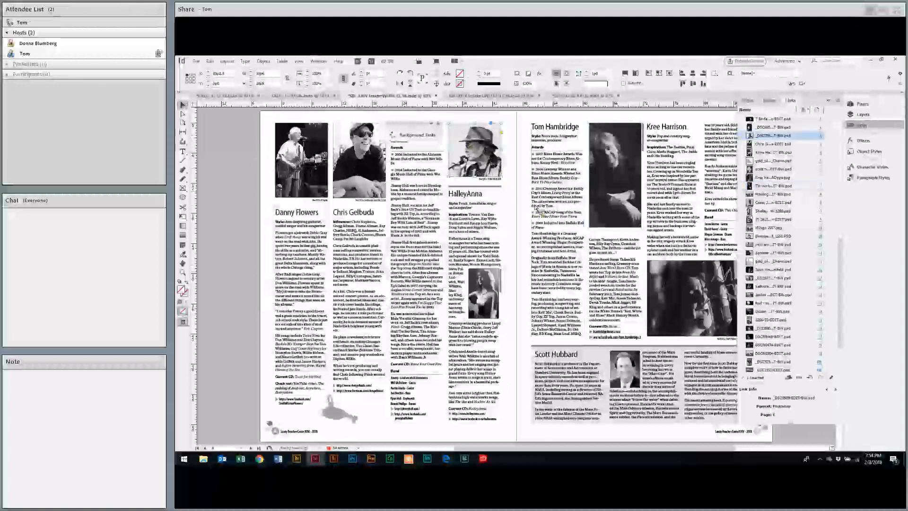
In the Object Layer Options of the photo above HalleyAnna, hide the Black & White 1 layer, preview the photo, and apply the change
{"action": "key", "text": "ctrl+="}
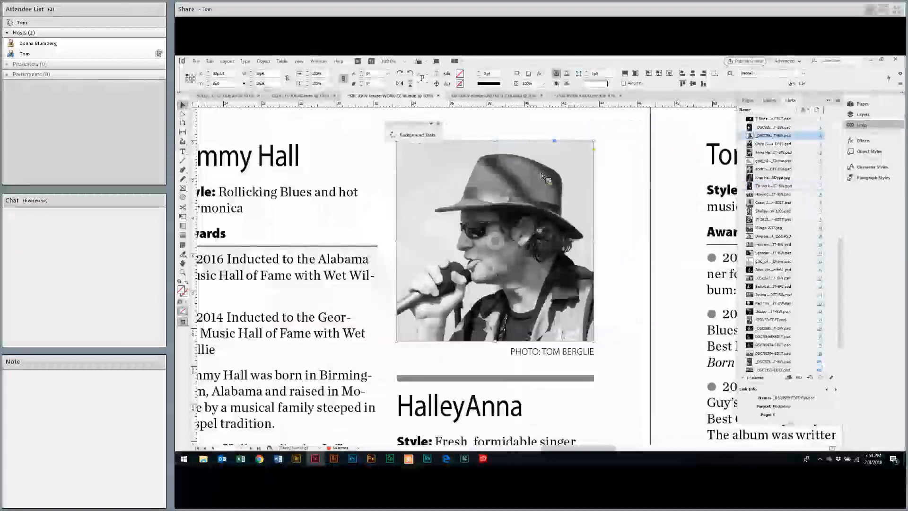
{"action": "right_click", "coordinate": [529, 167]}
{"action": "mouse_move", "coordinate": [591, 235]}
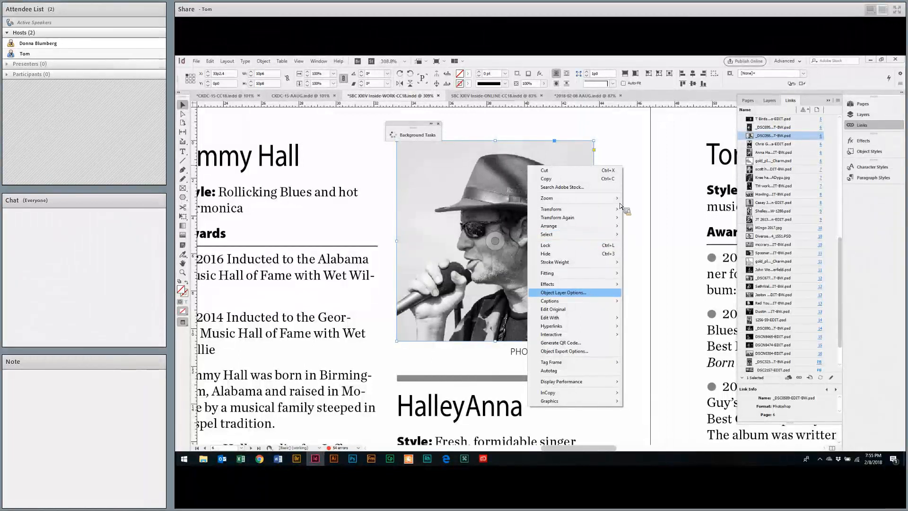
{"action": "key", "text": "Escape"}
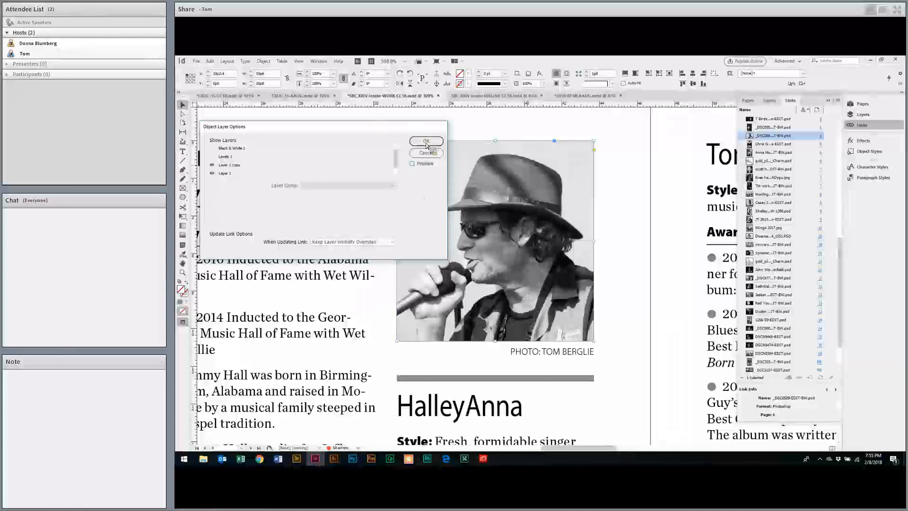
{"action": "left_click", "coordinate": [413, 163]}
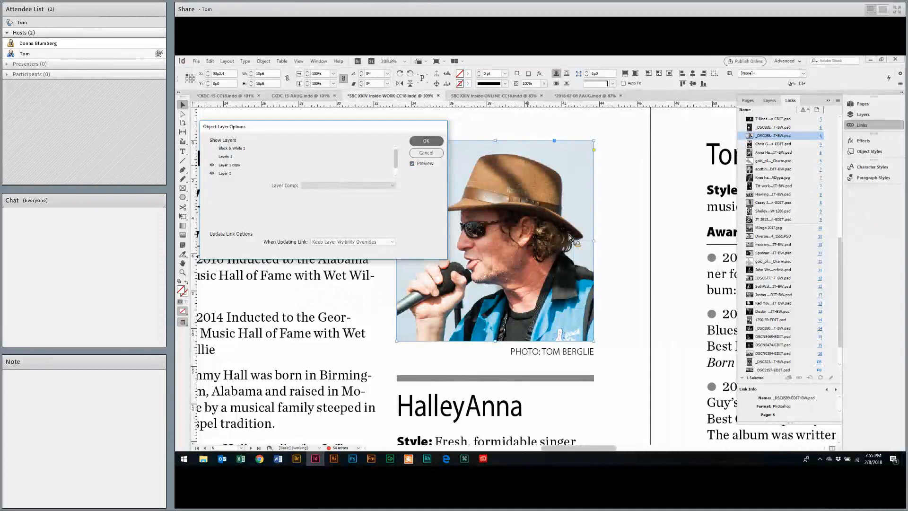
{"action": "key", "text": "Return"}
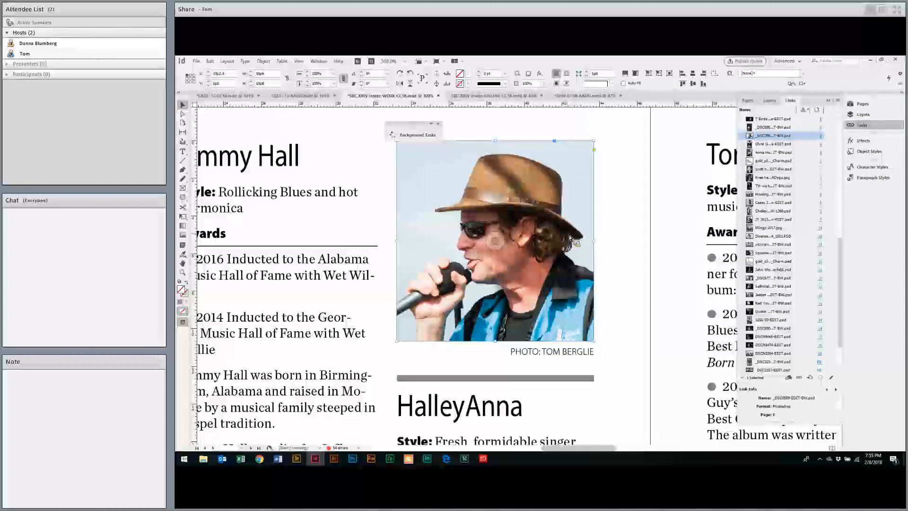
{"action": "key", "text": "ctrl+alt+0"}
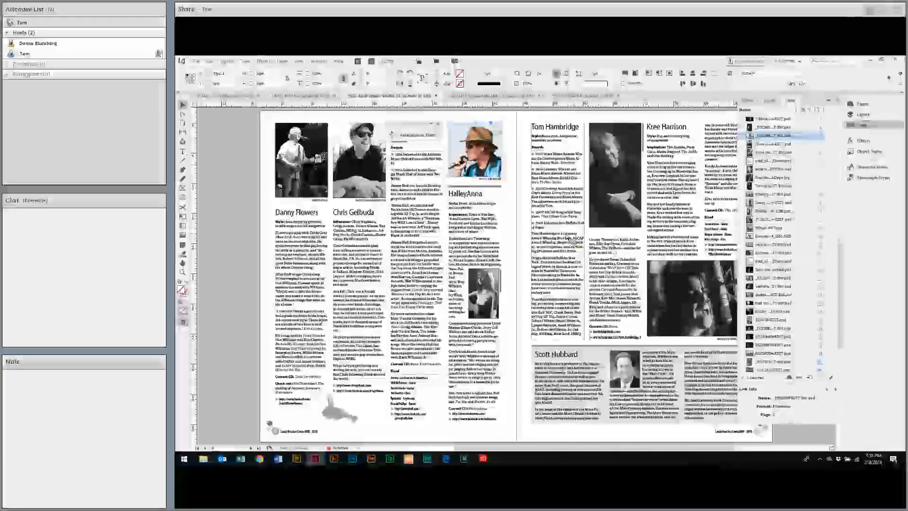
Bring up the SBC XXIV Inside-ONLINE document and go from its cover to the page listing the performers
{"action": "left_click", "coordinate": [501, 96]}
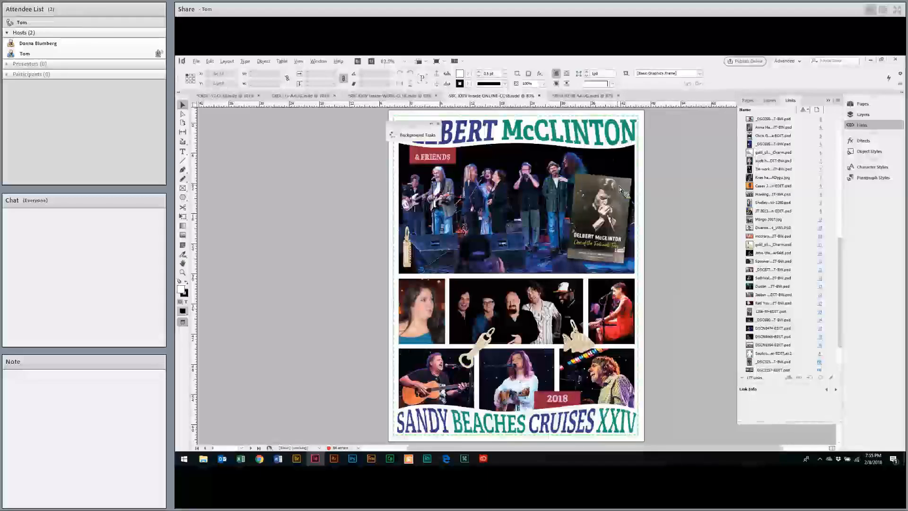
{"action": "key", "text": "Page_Down"}
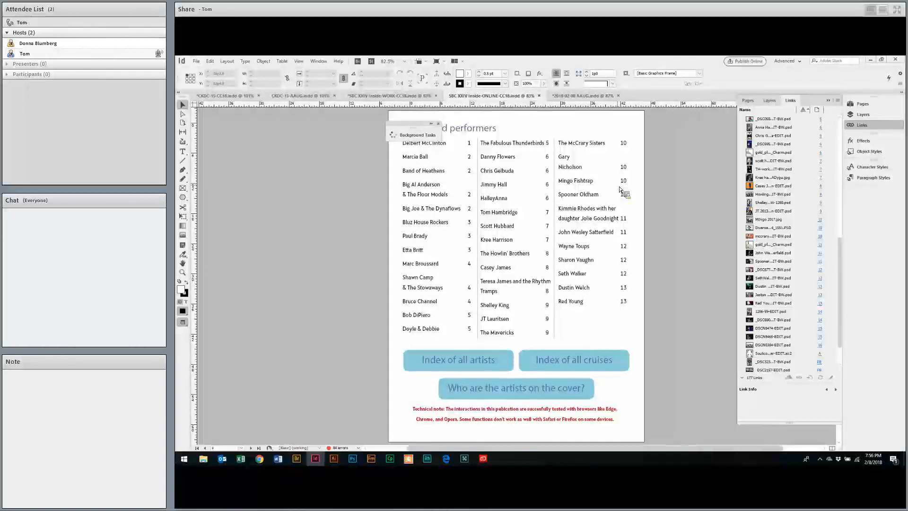
{"action": "key", "text": "alt+Tab"}
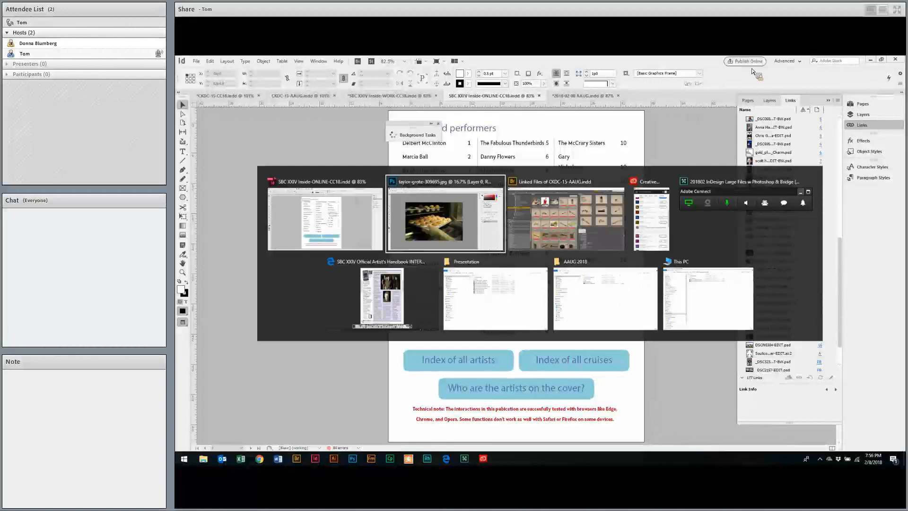
{"action": "key", "text": "Escape"}
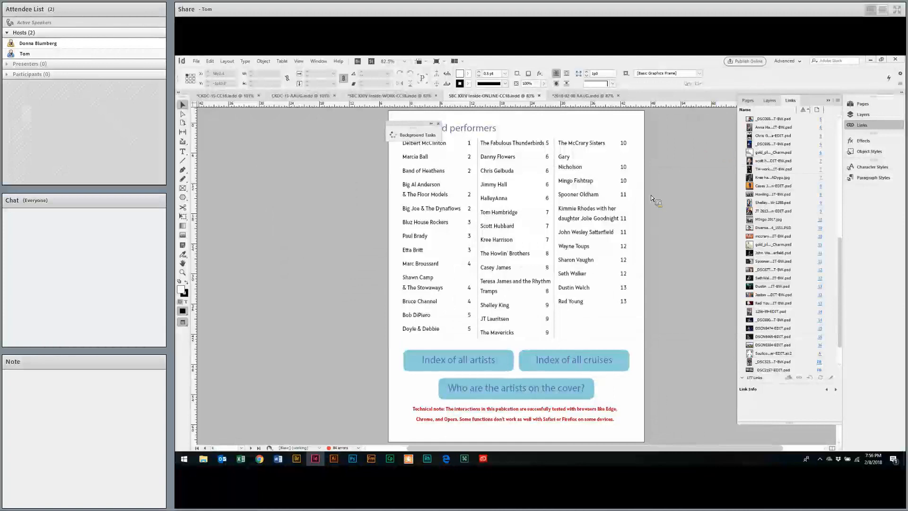
Check Photoshop, then switch to Bridge and view the processed photos in the PSD folder inside AAUG 2018
{"action": "key", "text": "alt+Tab"}
{"action": "key", "text": "alt+Tab"}
{"action": "key", "text": "alt+Tab"}
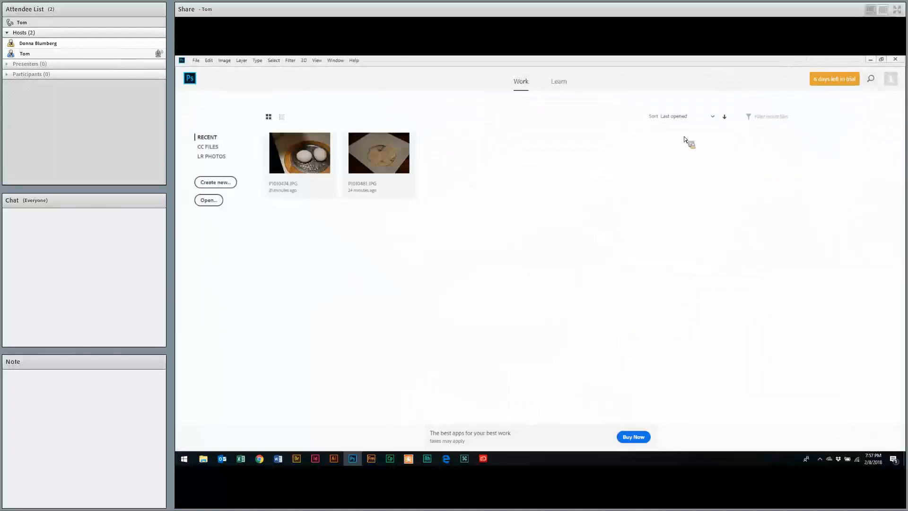
{"action": "key", "text": "alt+Tab"}
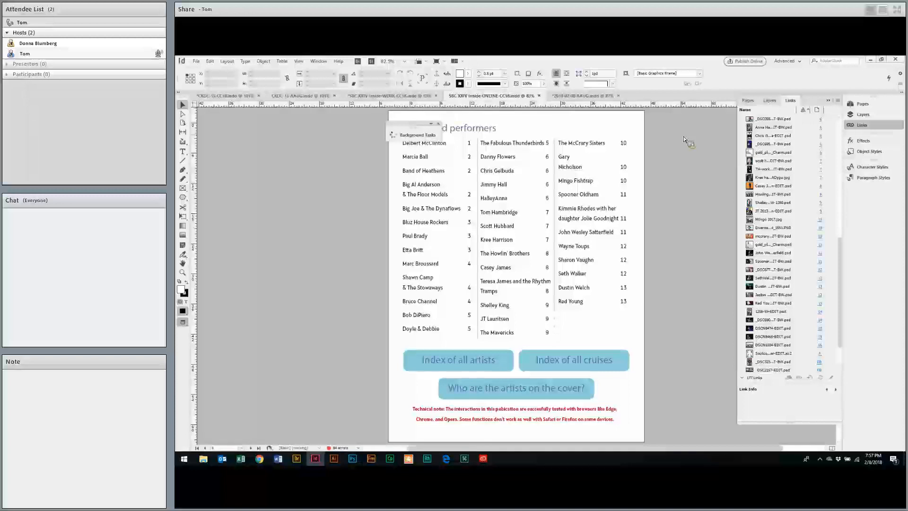
{"action": "key", "text": "alt+Tab"}
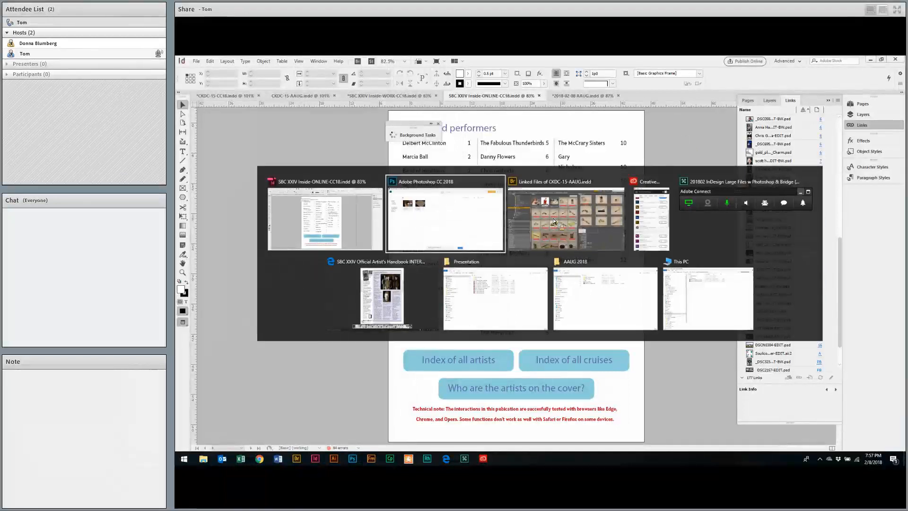
{"action": "key", "text": "alt+Tab"}
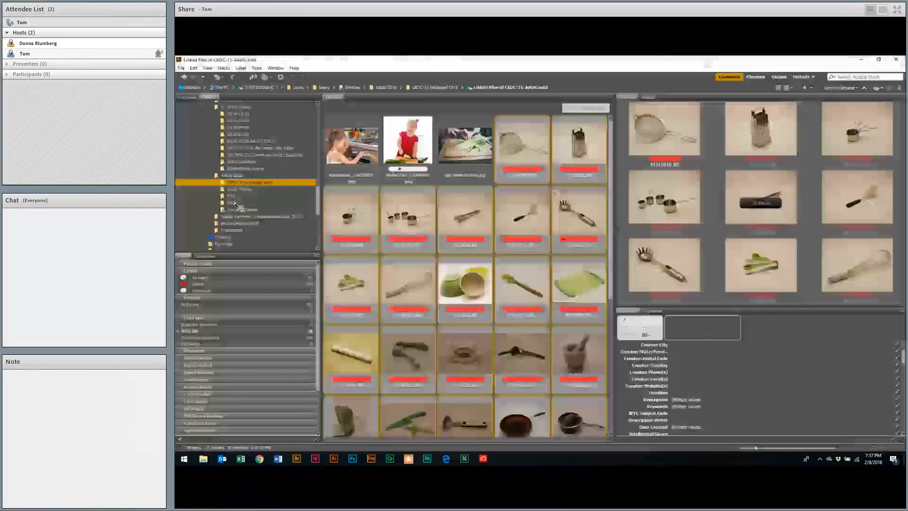
{"action": "left_click", "coordinate": [231, 197]}
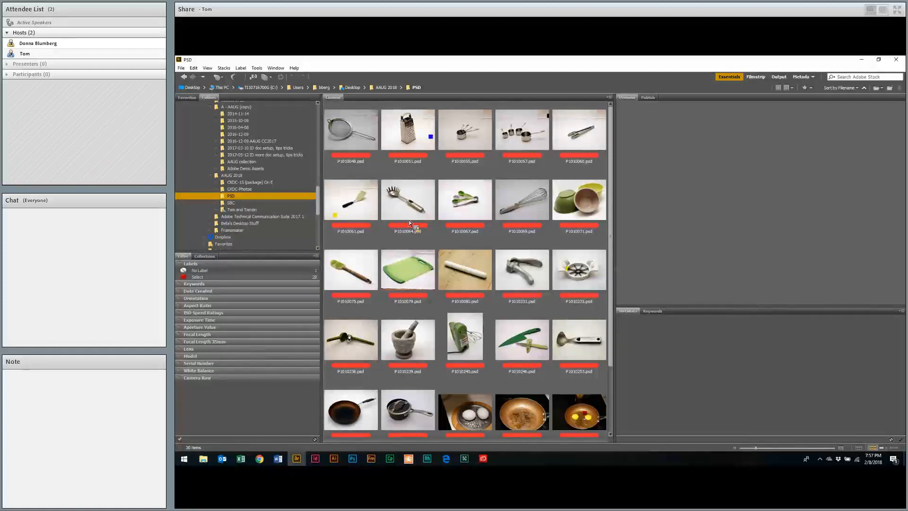
Switch to InDesign, bring up the CKDC-15-AAUG Utensils spread, and select the green bowls photo to locate its link among the JPG links
{"action": "key", "text": "alt+Tab"}
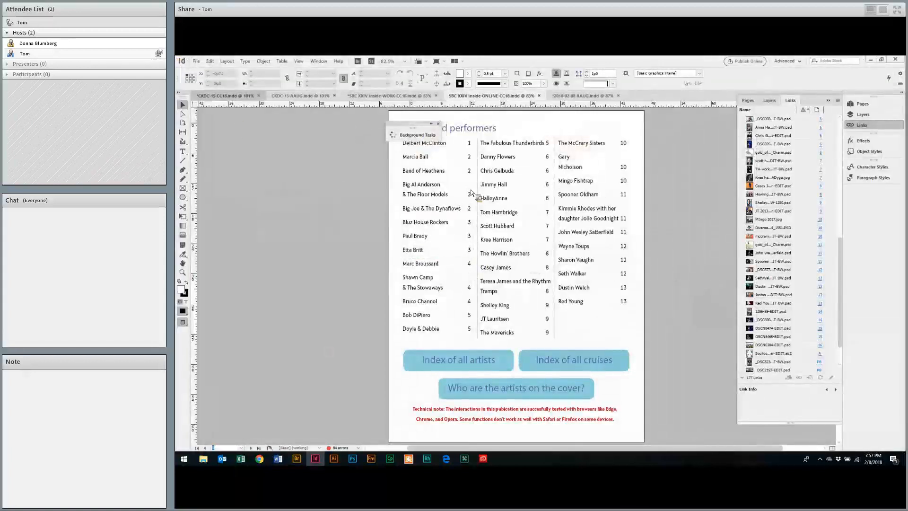
{"action": "left_click", "coordinate": [225, 96]}
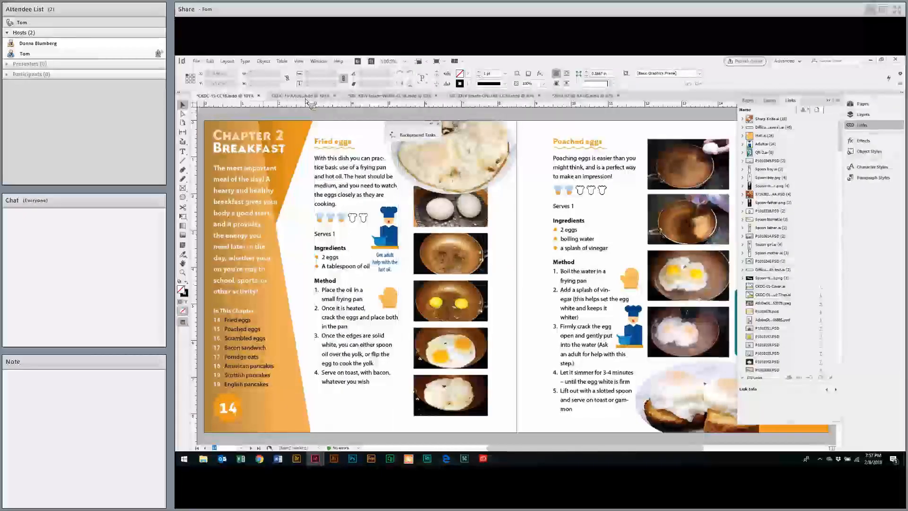
{"action": "key", "text": "ctrl+Tab"}
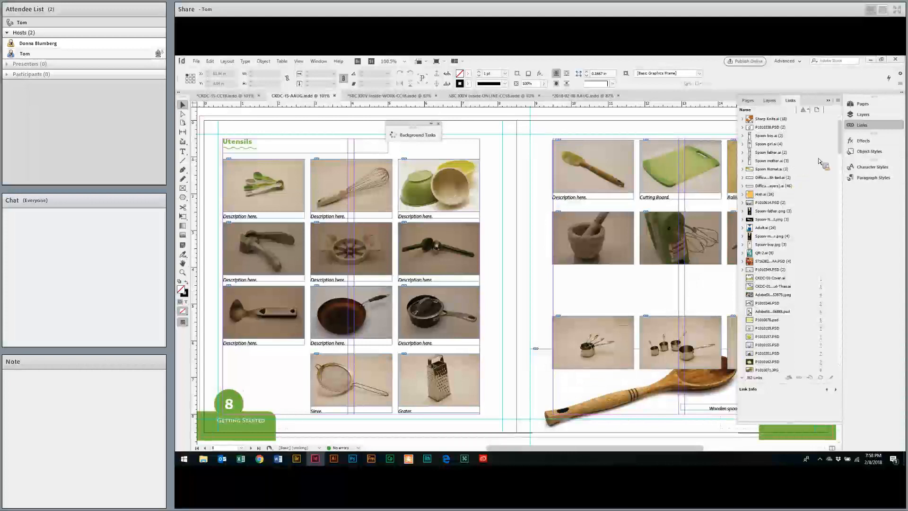
{"action": "left_click", "coordinate": [839, 102]}
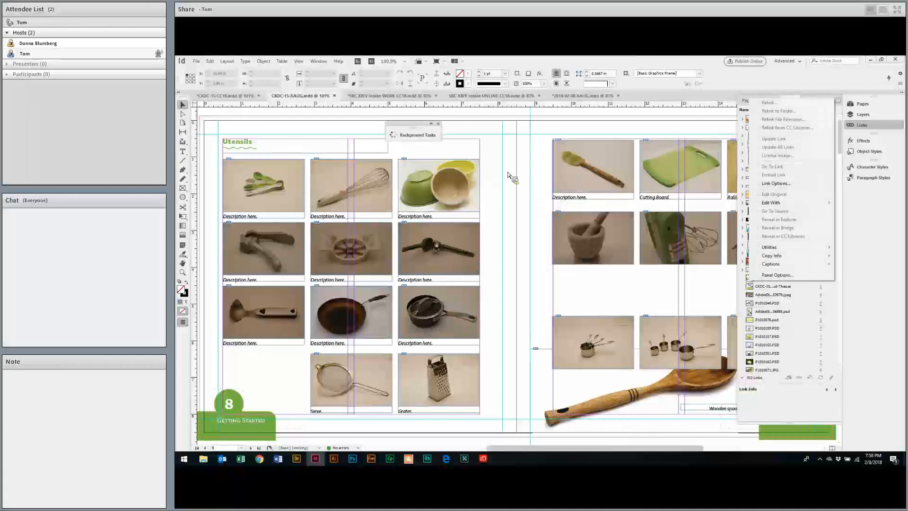
{"action": "left_click", "coordinate": [693, 137]}
{"action": "left_click", "coordinate": [439, 185]}
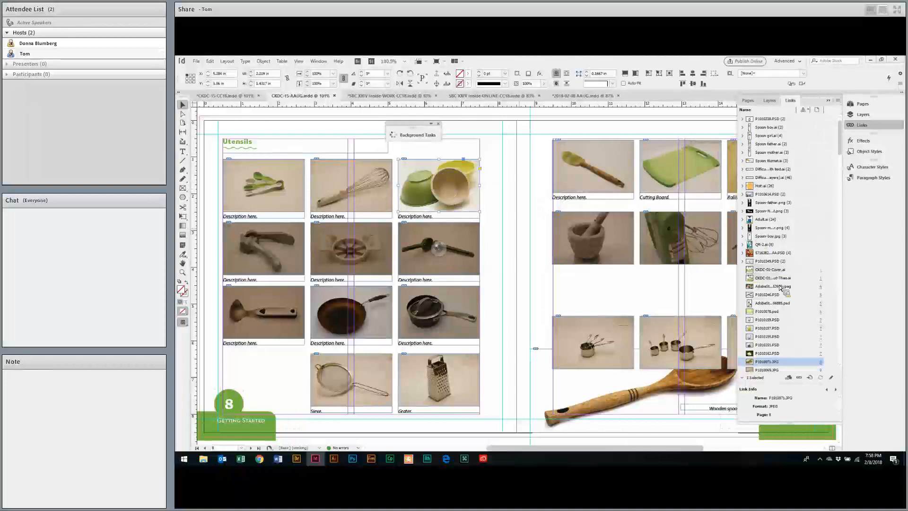
{"action": "scroll", "coordinate": [785, 333], "scroll_direction": "down", "scroll_amount": 2}
{"action": "scroll", "coordinate": [785, 333], "scroll_direction": "down", "scroll_amount": 5}
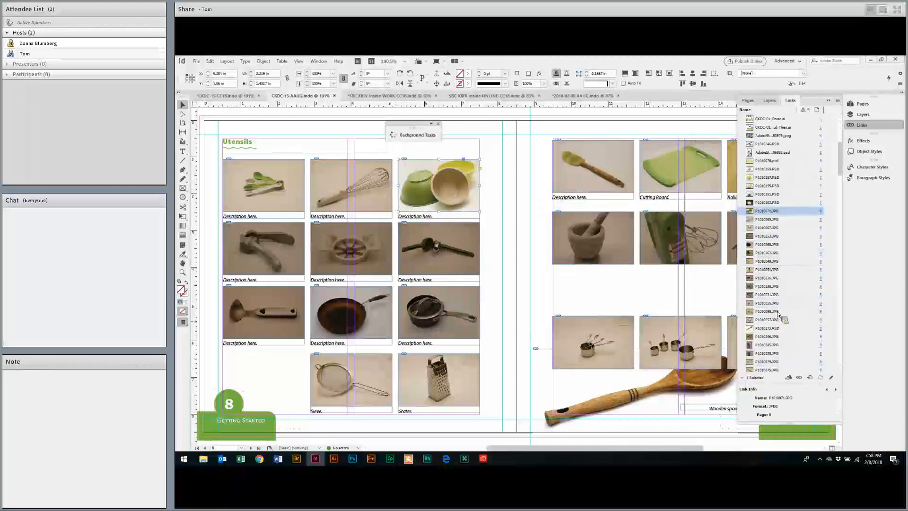
Select all the utensil photos on page 8 together with the upper two rows of photos on page 9
{"action": "left_click_drag", "start_coordinate": [781, 245], "coordinate": [512, 374]}
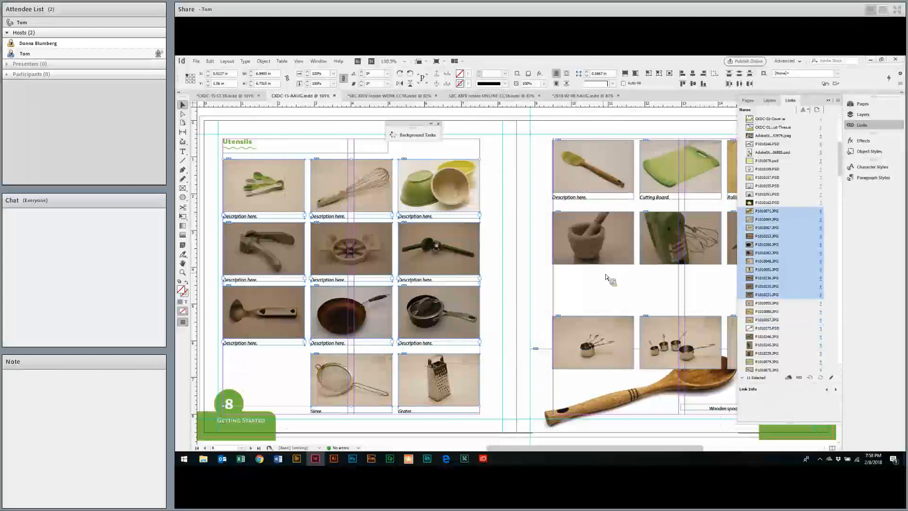
{"action": "key", "text": "ctrl+minus"}
{"action": "key", "text": "ctrl+minus"}
{"action": "key", "text": "ctrl+minus"}
{"action": "key", "text": "ctrl+minus"}
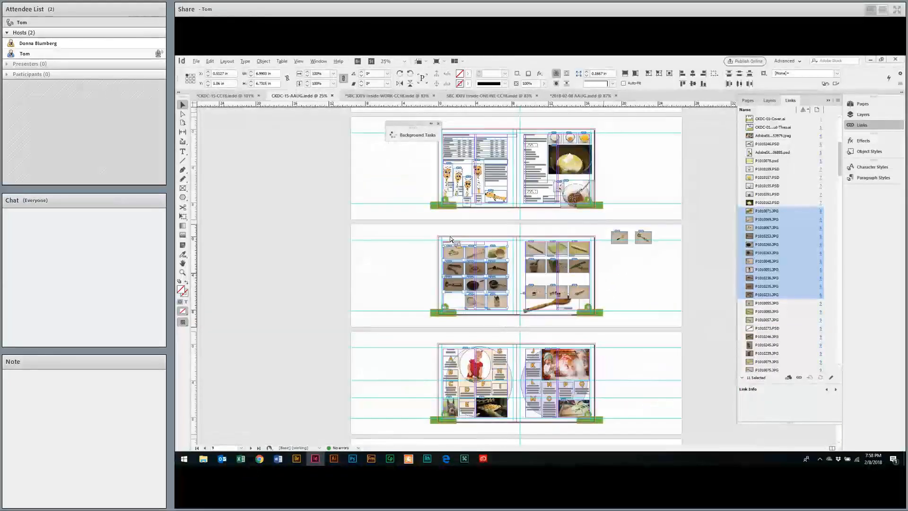
{"action": "key", "text": "ctrl+alt+2"}
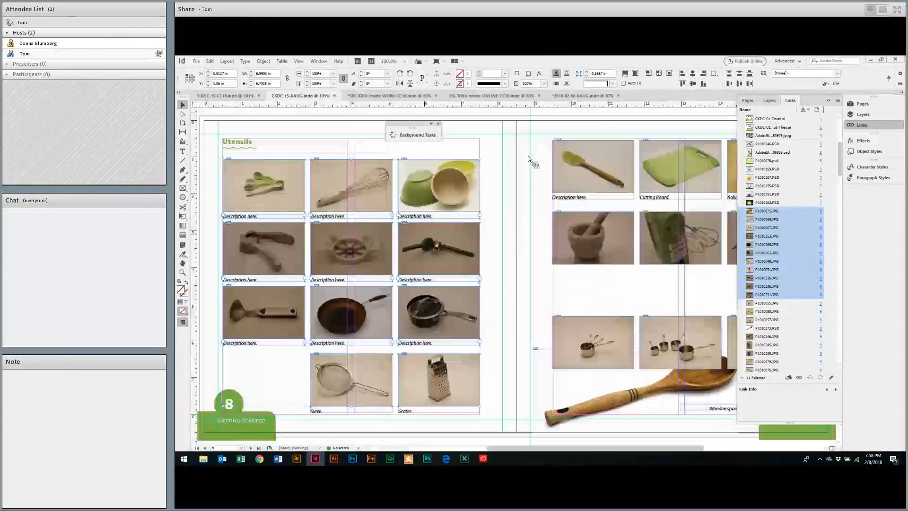
{"action": "left_click_drag", "start_coordinate": [536, 154], "coordinate": [738, 284]}
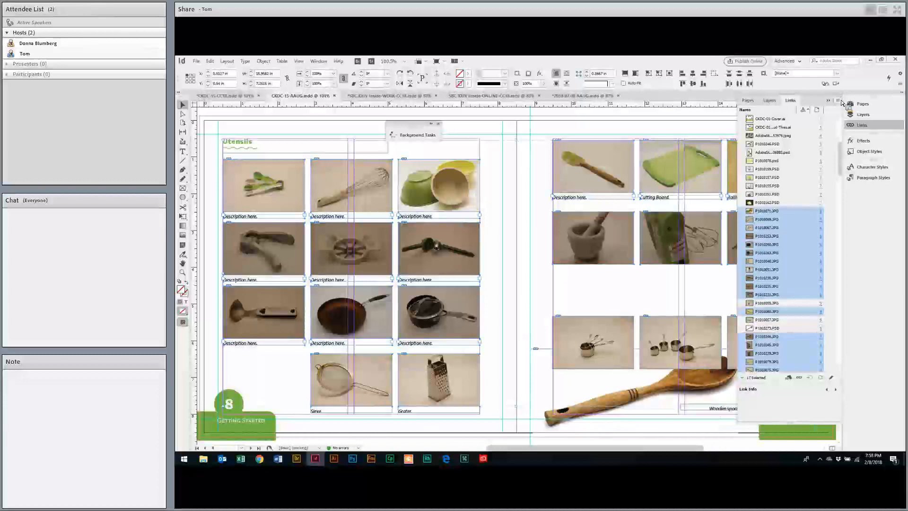
Start relinking the selected photos to a folder, and browse to the PSD folder inside AAUG 2018
{"action": "left_click", "coordinate": [840, 100]}
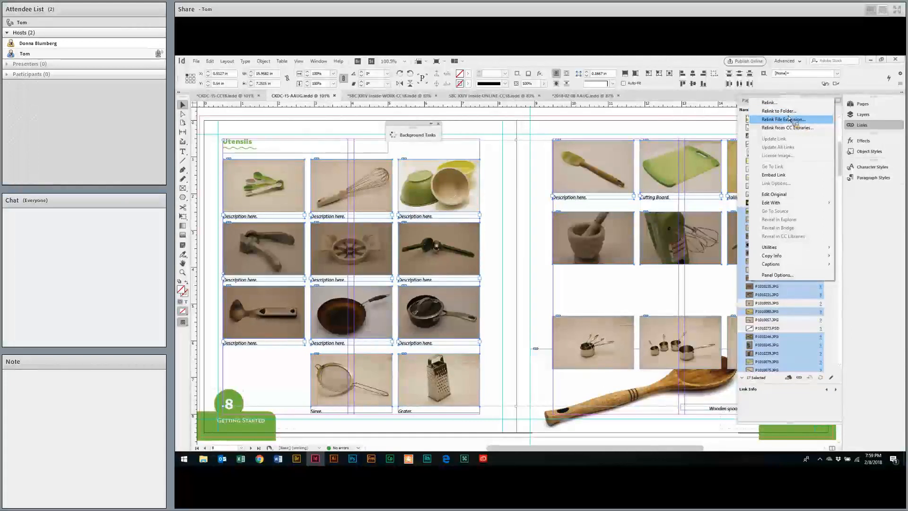
{"action": "left_click", "coordinate": [785, 111]}
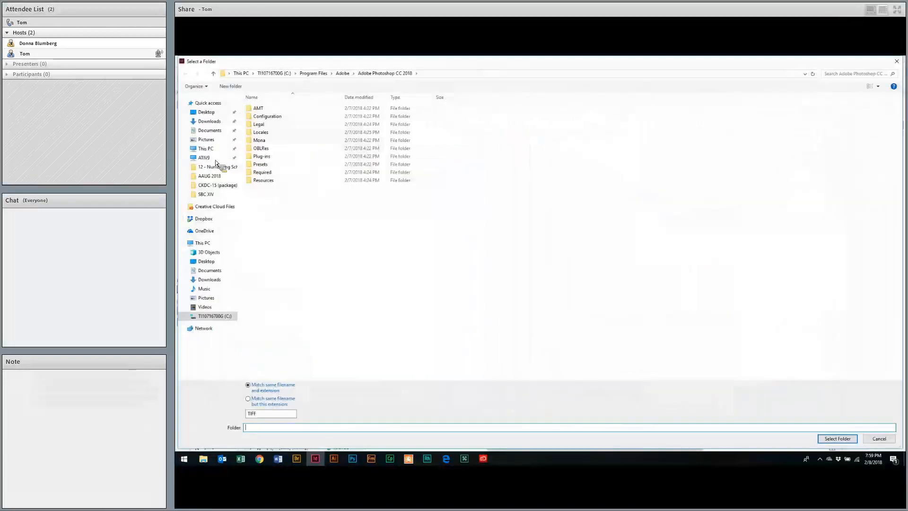
{"action": "left_click", "coordinate": [210, 176]}
{"action": "double_click", "coordinate": [257, 124]}
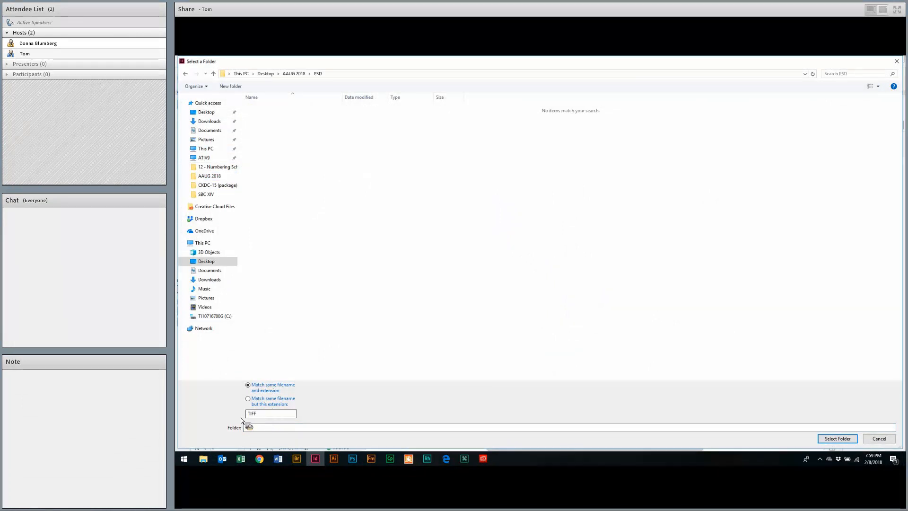
Match the same filenames but with the extension PSD, relink the photos to the PSD folder, and deselect everything
{"action": "left_click", "coordinate": [268, 402]}
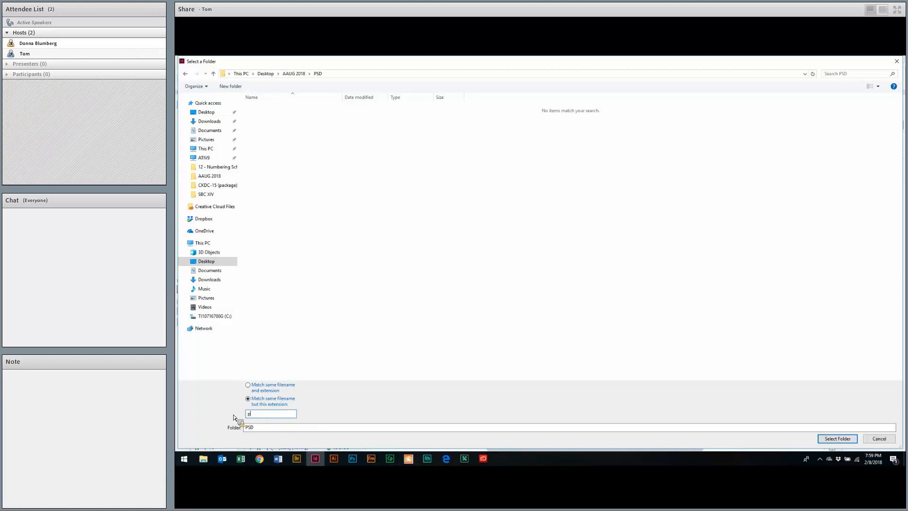
{"action": "key", "text": "BackSpace"}
{"action": "type", "text": "PSD"}
{"action": "key", "text": "Tab"}
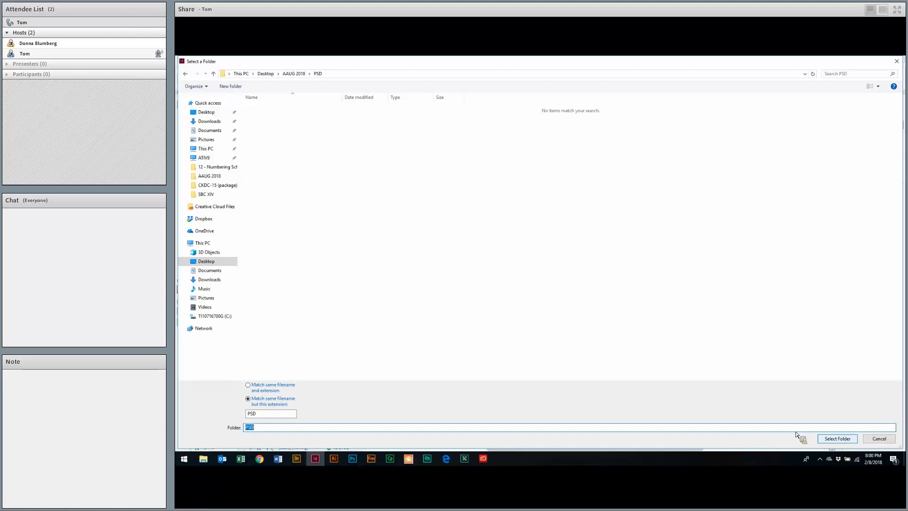
{"action": "left_click", "coordinate": [835, 440]}
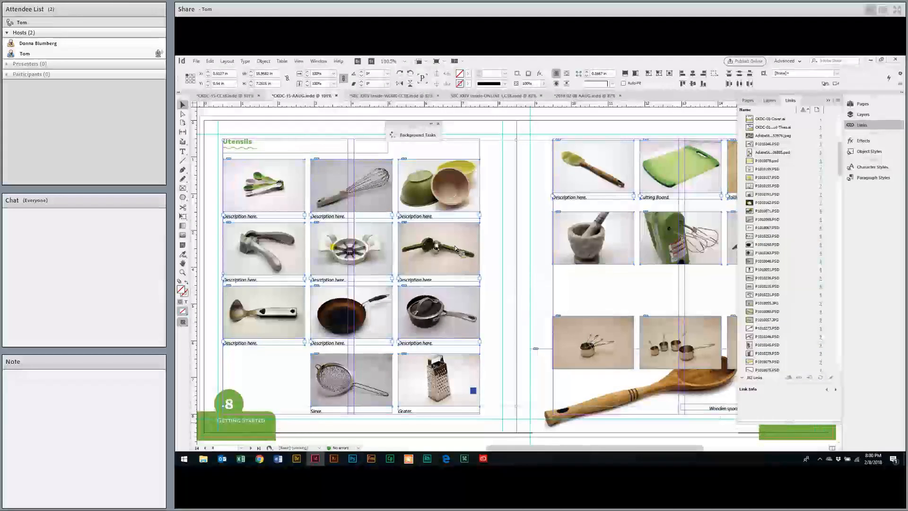
{"action": "key", "text": "ctrl+shift+a"}
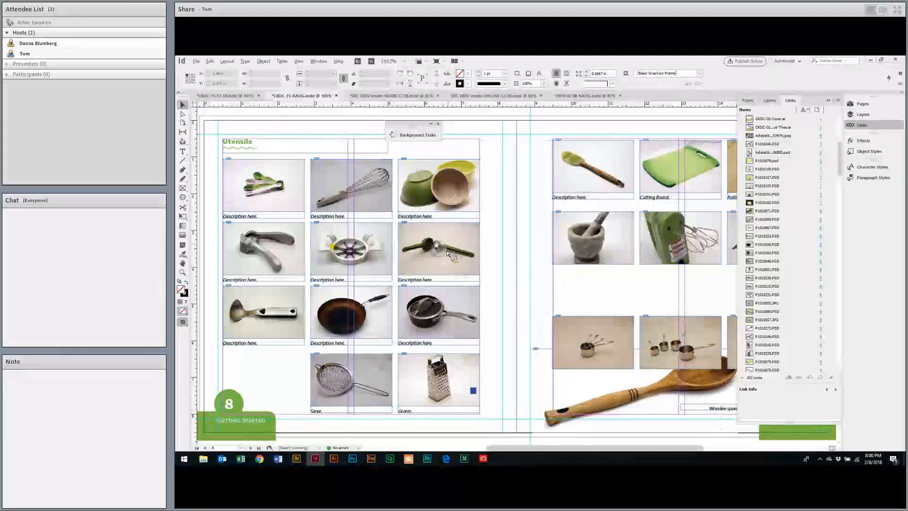
Edit the original of the P1010236.PSD photo on page 8 in Adobe Photoshop CC 2018, setting it to always open .PSD files
{"action": "left_click", "coordinate": [449, 253]}
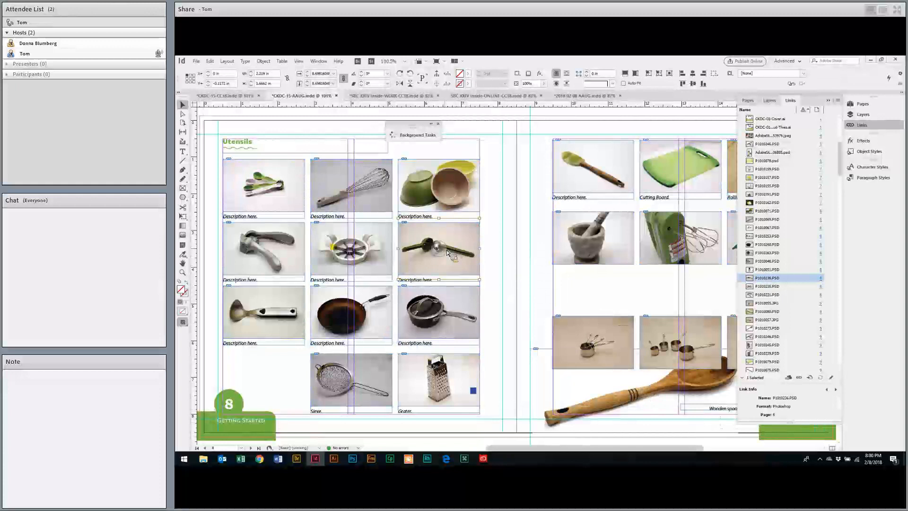
{"action": "double_click", "coordinate": [448, 253], "text": "alt"}
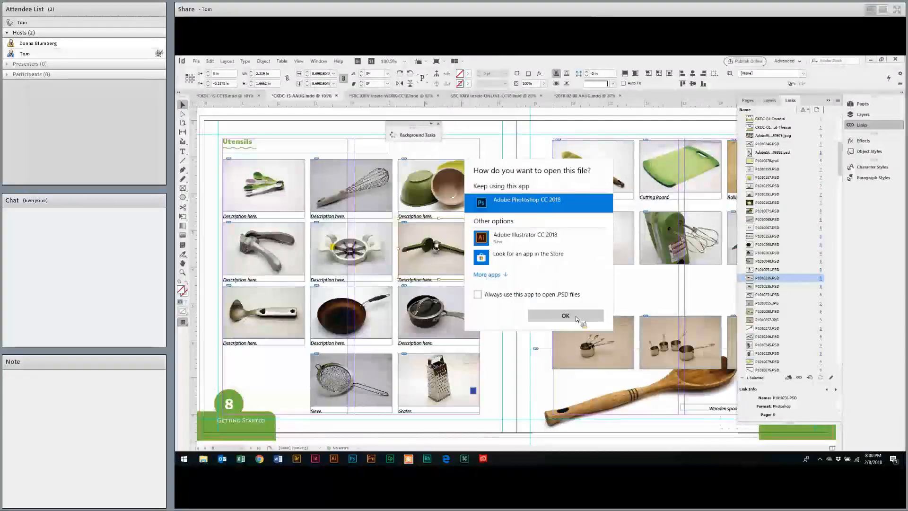
{"action": "left_click", "coordinate": [478, 294]}
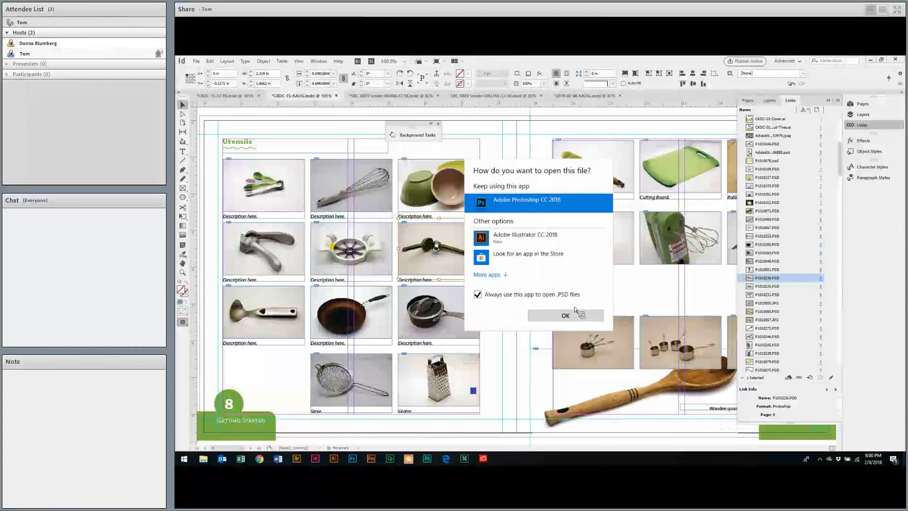
{"action": "left_click", "coordinate": [575, 315]}
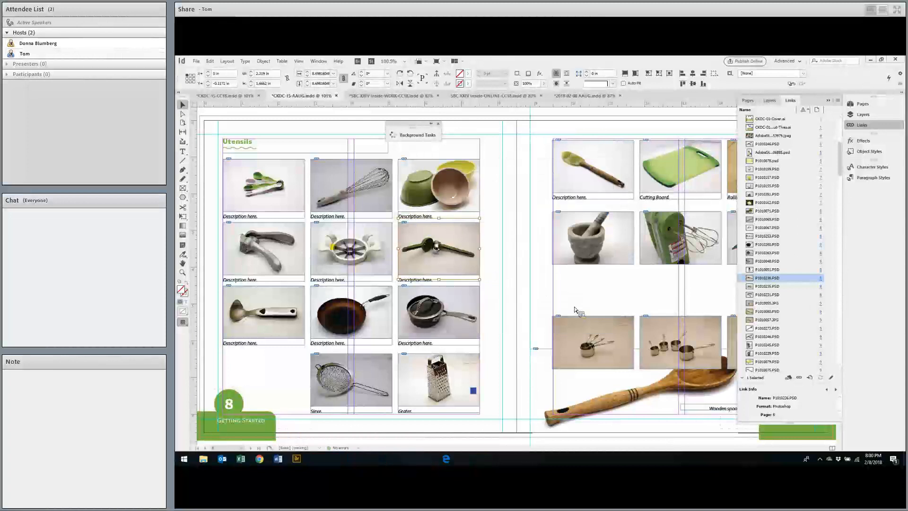
{"action": "key", "text": "alt+Tab"}
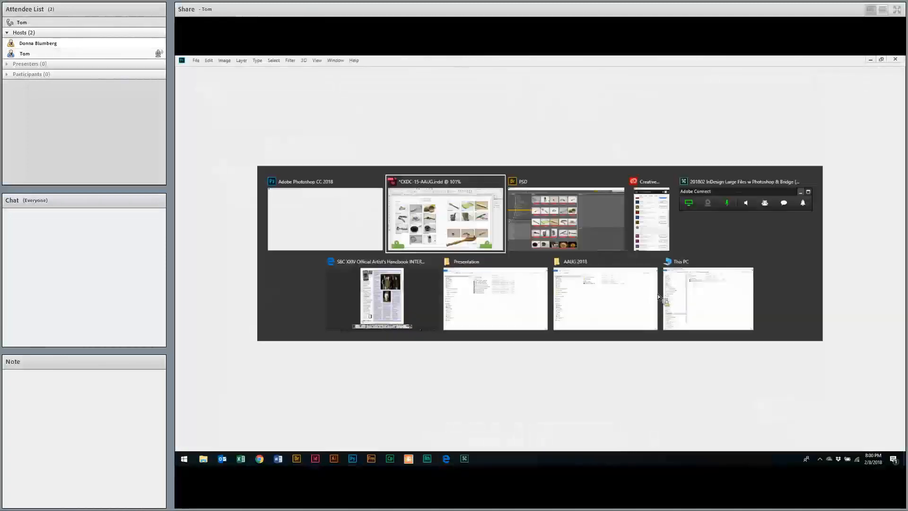